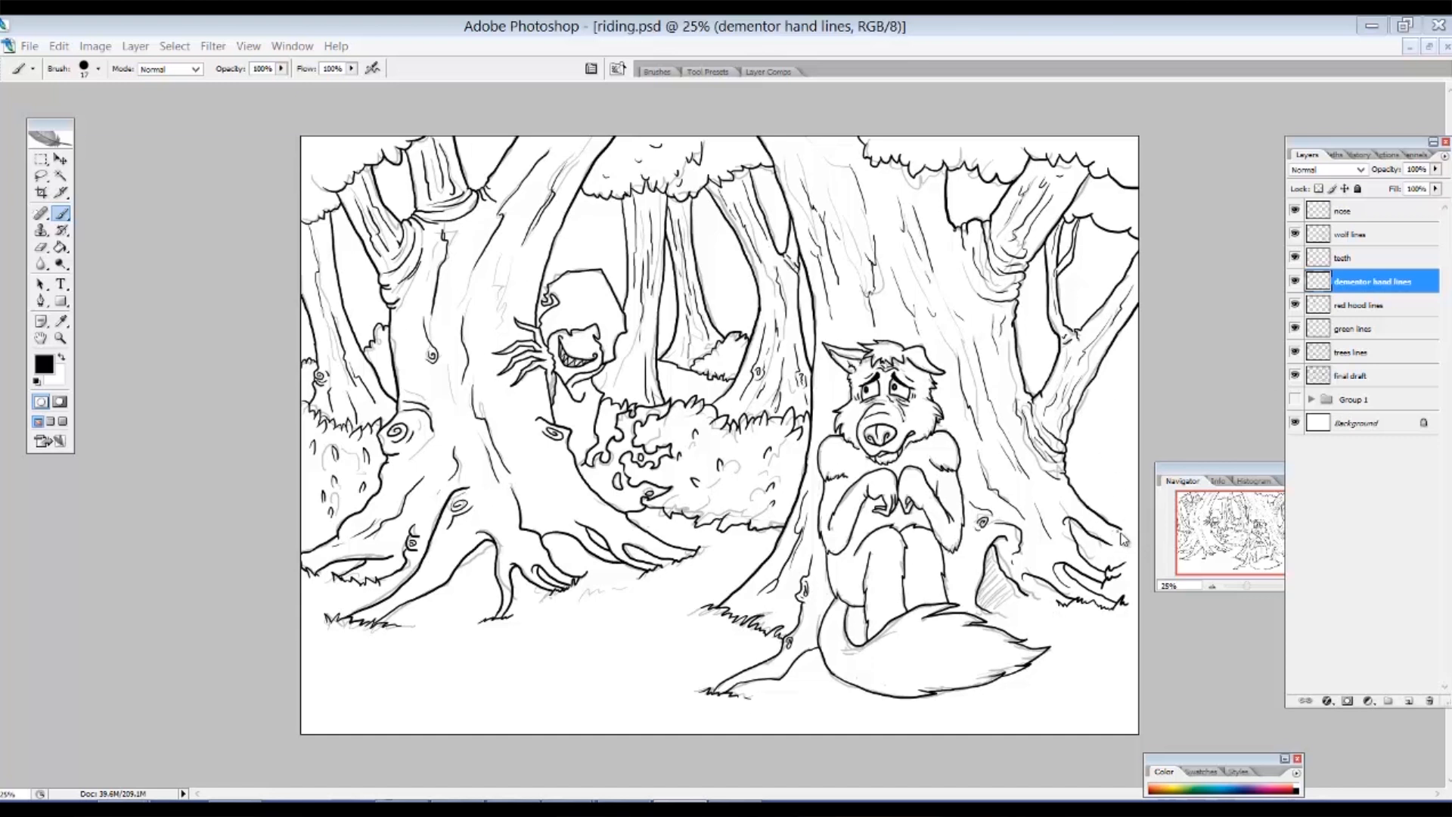
Draw tufts of grass on the green lines layer along the ground by the hollow and roots of the wolf's tree.
{"action": "left_click", "coordinate": [930, 515]}
{"action": "left_click_drag", "start_coordinate": [928, 491], "coordinate": [1091, 648]}
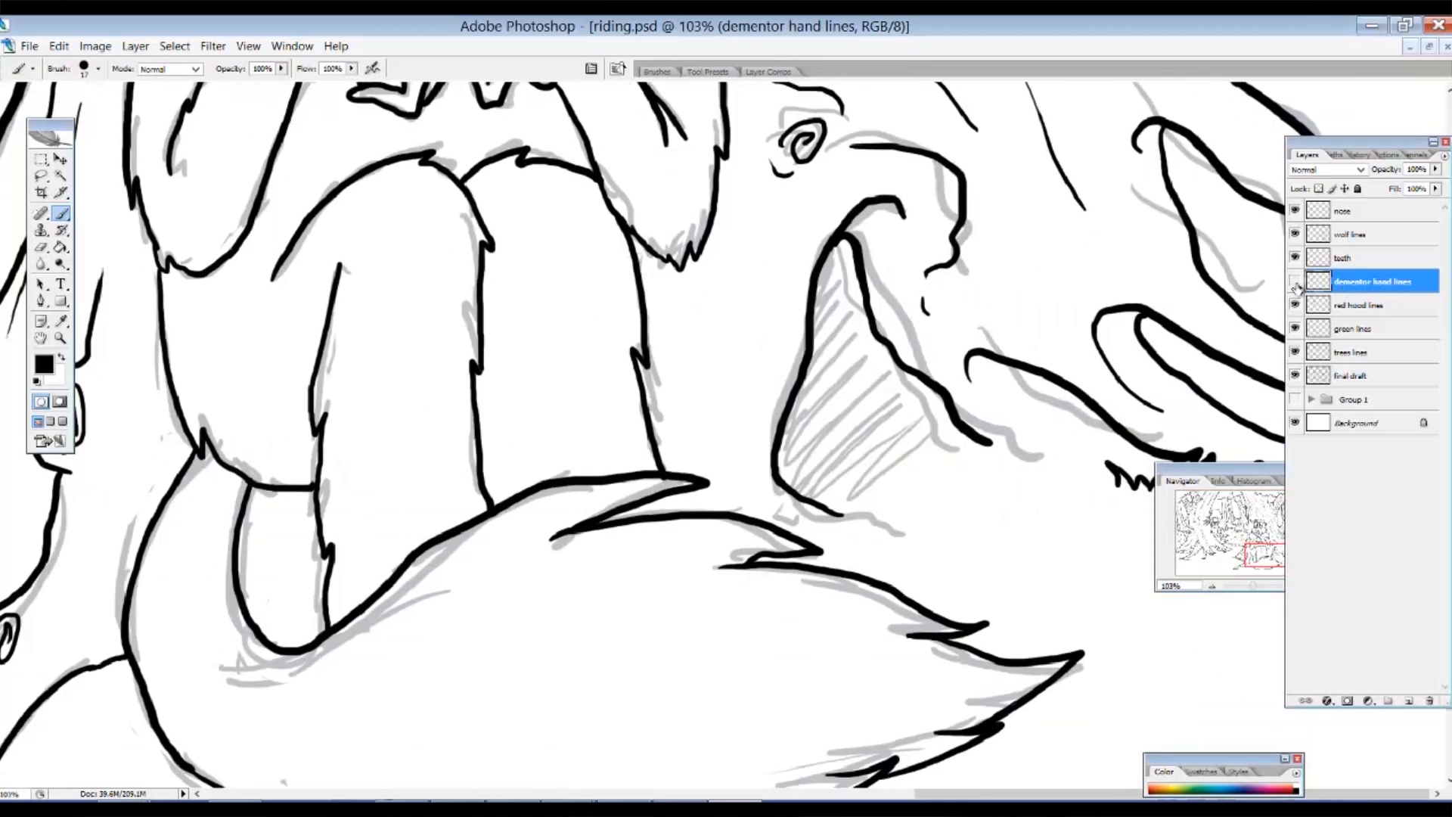
{"action": "left_click", "coordinate": [1295, 353]}
{"action": "left_click", "coordinate": [1295, 353]}
{"action": "left_click", "coordinate": [1295, 330]}
{"action": "left_click", "coordinate": [1295, 330]}
{"action": "left_click", "coordinate": [1350, 331]}
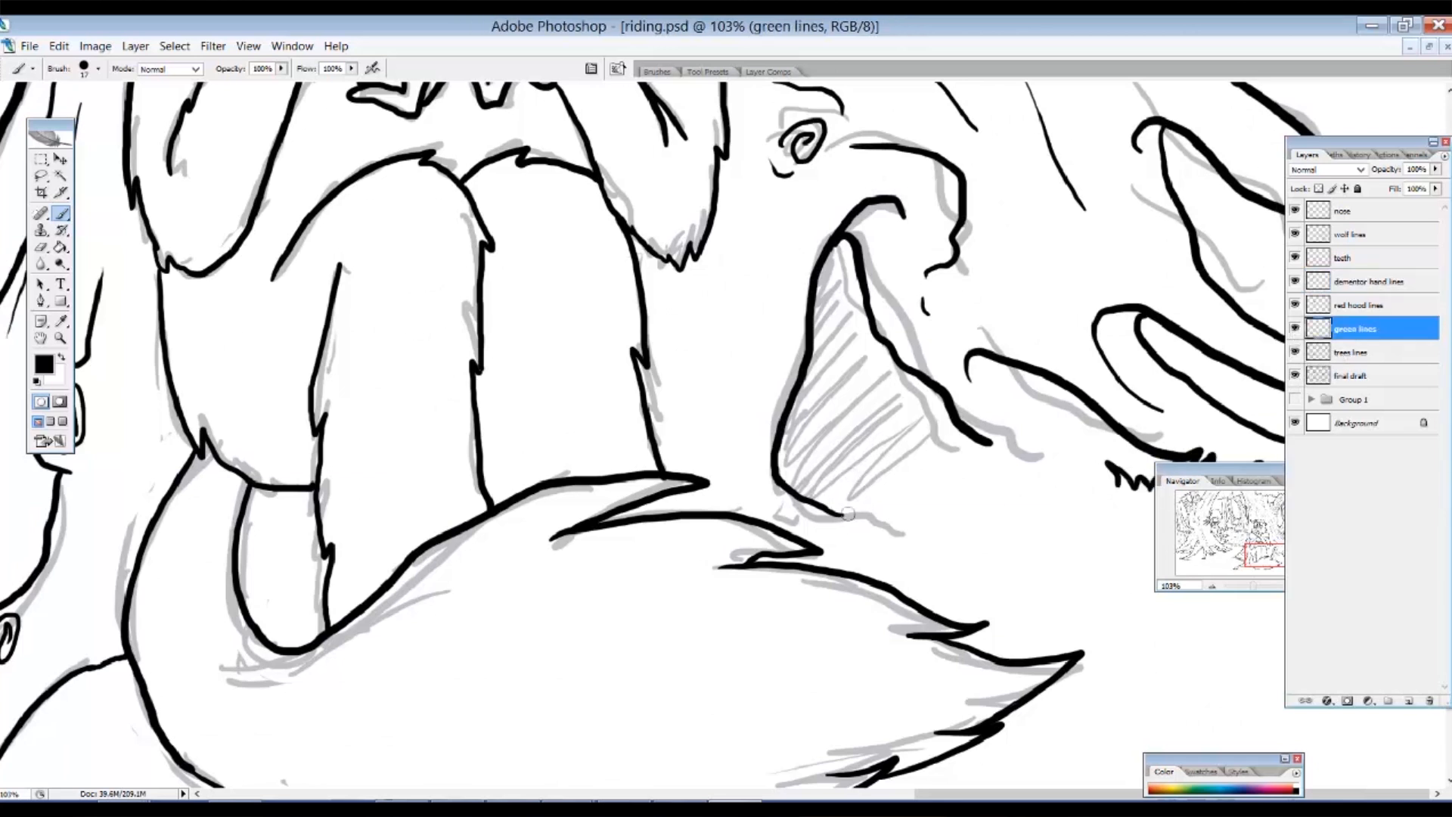
{"action": "left_click_drag", "start_coordinate": [806, 539], "coordinate": [873, 497]}
{"action": "mouse_move", "coordinate": [967, 462]}
{"action": "left_mouse_down"}
{"action": "mouse_move", "coordinate": [998, 431]}
{"action": "mouse_move", "coordinate": [1071, 420]}
{"action": "mouse_move", "coordinate": [1078, 390]}
{"action": "left_mouse_up"}
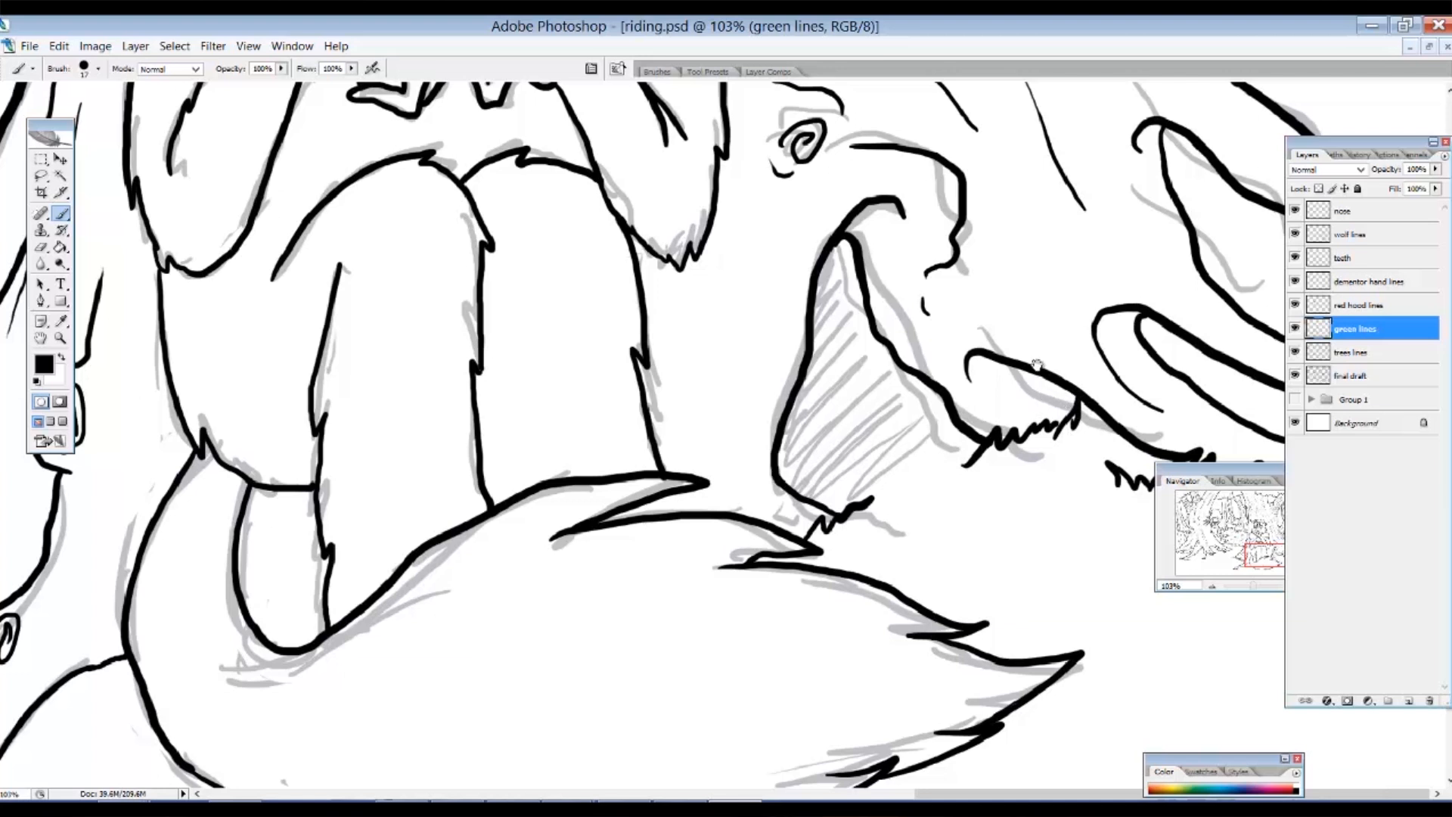
{"action": "mouse_move", "coordinate": [870, 501]}
{"action": "left_mouse_down"}
{"action": "mouse_move", "coordinate": [898, 448]}
{"action": "mouse_move", "coordinate": [914, 477]}
{"action": "mouse_move", "coordinate": [978, 458]}
{"action": "left_mouse_up"}
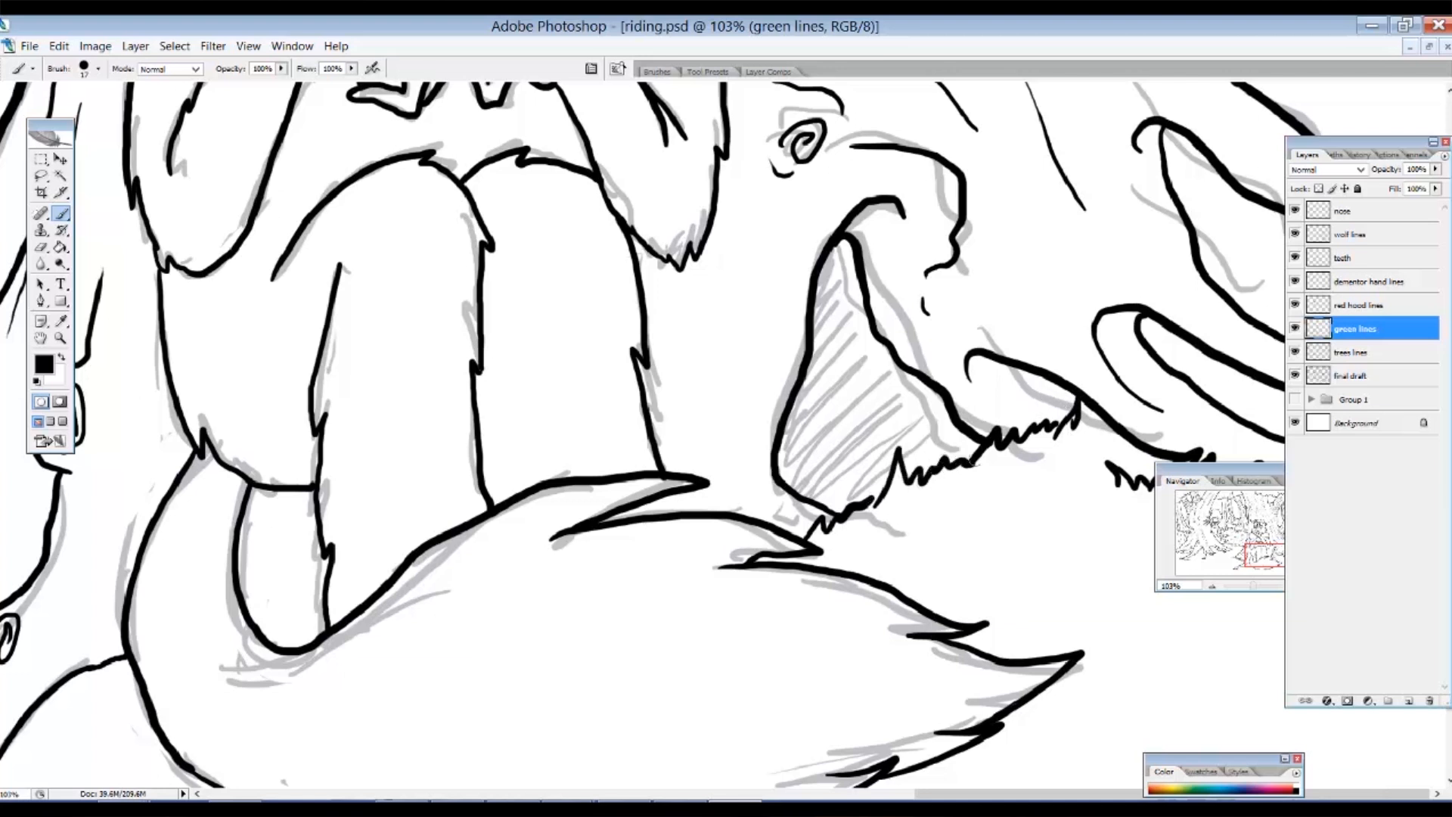
Crop a narrow strip off the right side of the drawing, keeping the full height, and return to the Brush tool.
{"action": "scroll", "coordinate": [1135, 303], "scroll_direction": "up", "scroll_amount": 3}
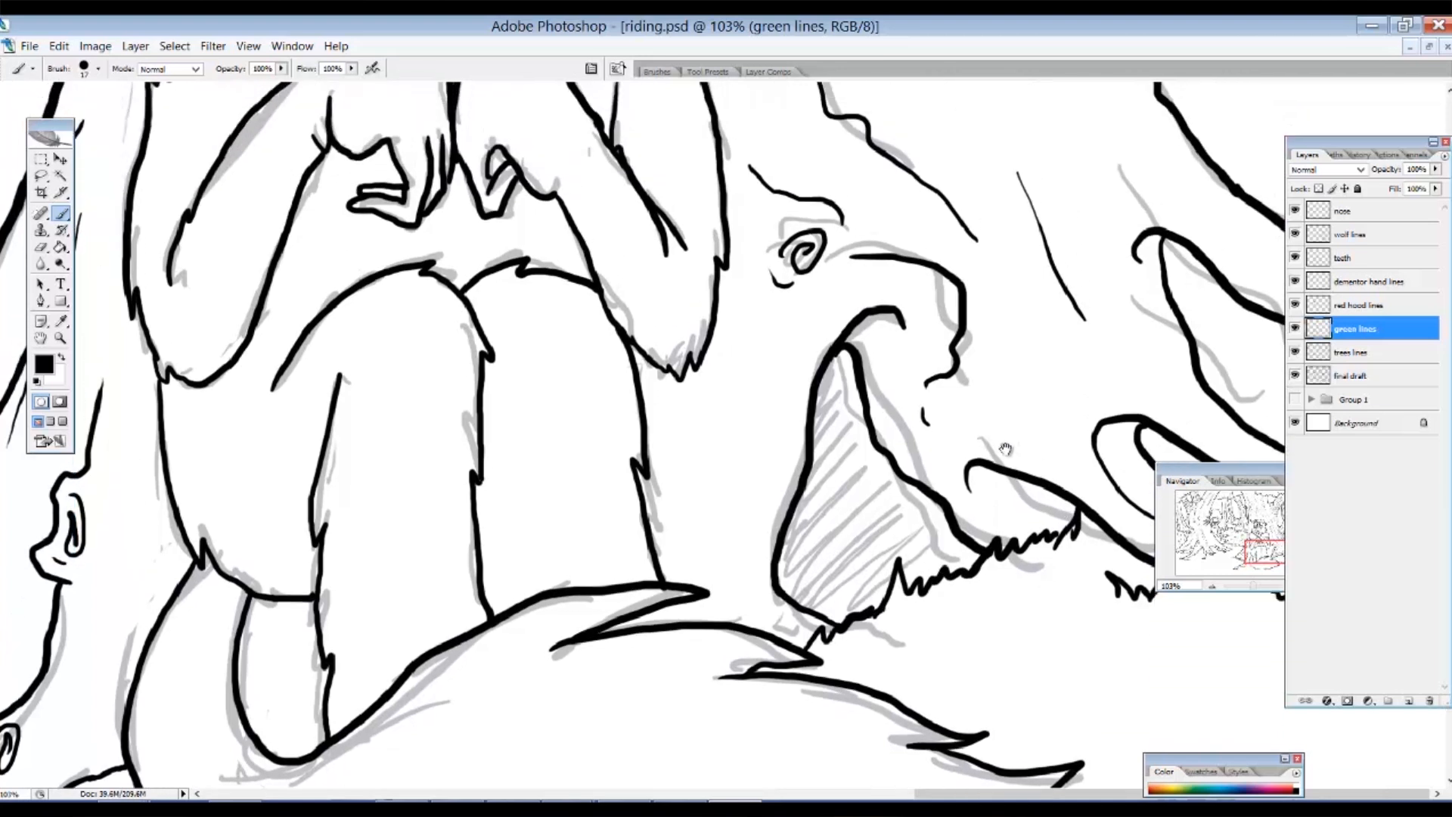
{"action": "left_click", "coordinate": [1066, 397], "text": "ctrl+alt"}
{"action": "left_click", "coordinate": [1066, 397], "text": "ctrl+alt"}
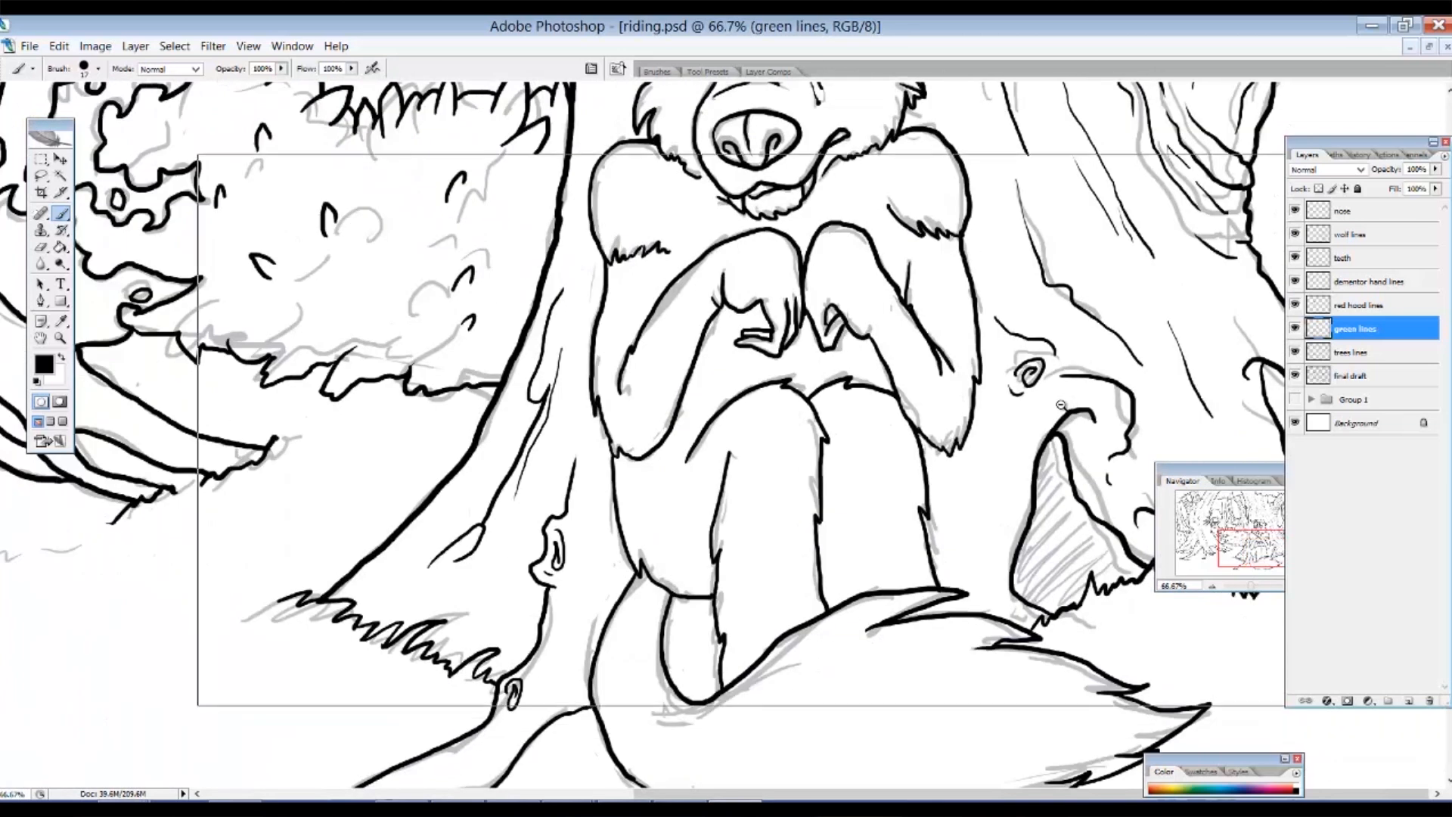
{"action": "left_click", "coordinate": [1066, 397], "text": "ctrl+alt"}
{"action": "key", "text": "ctrl+minus"}
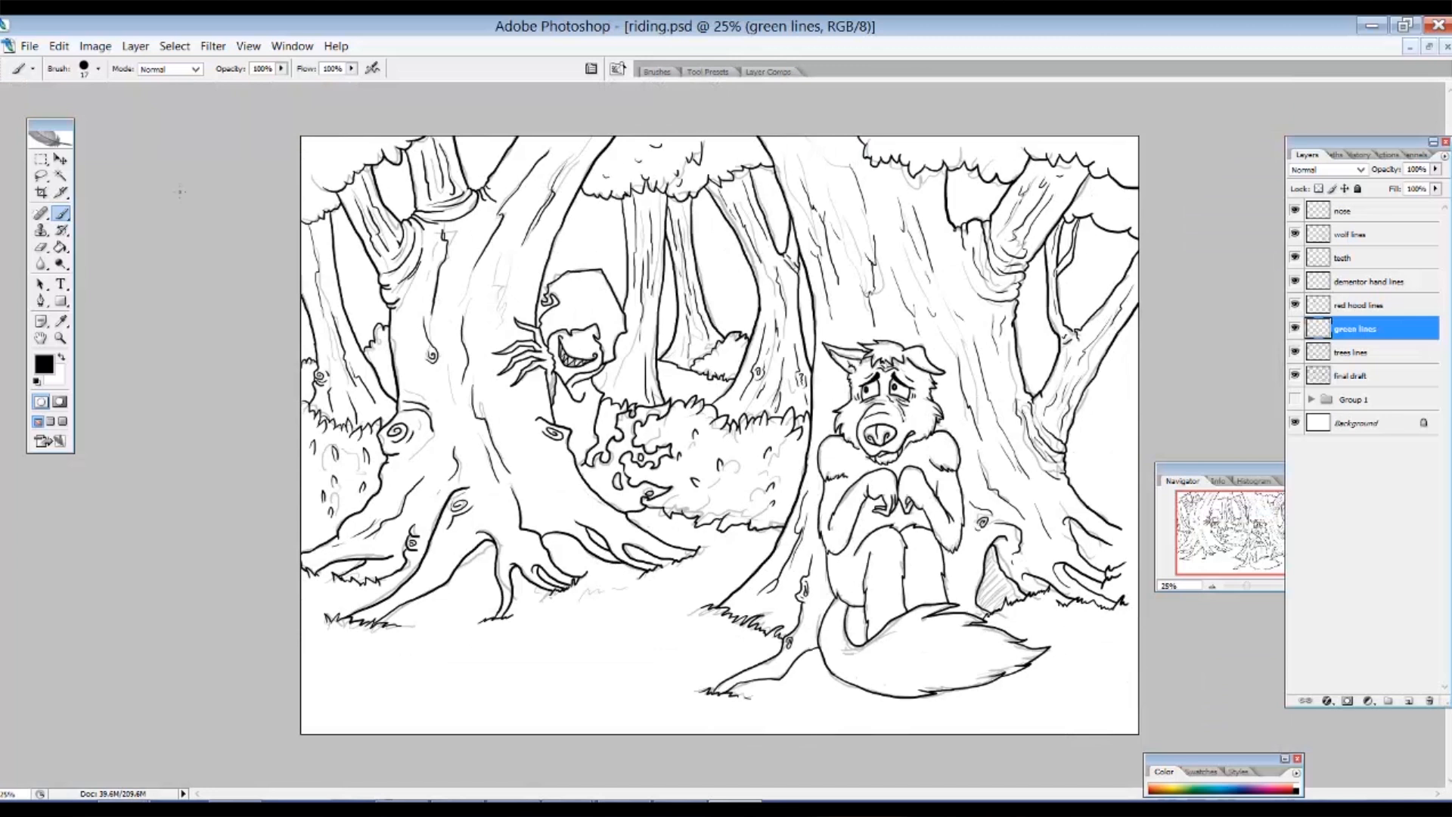
{"action": "left_click", "coordinate": [42, 195]}
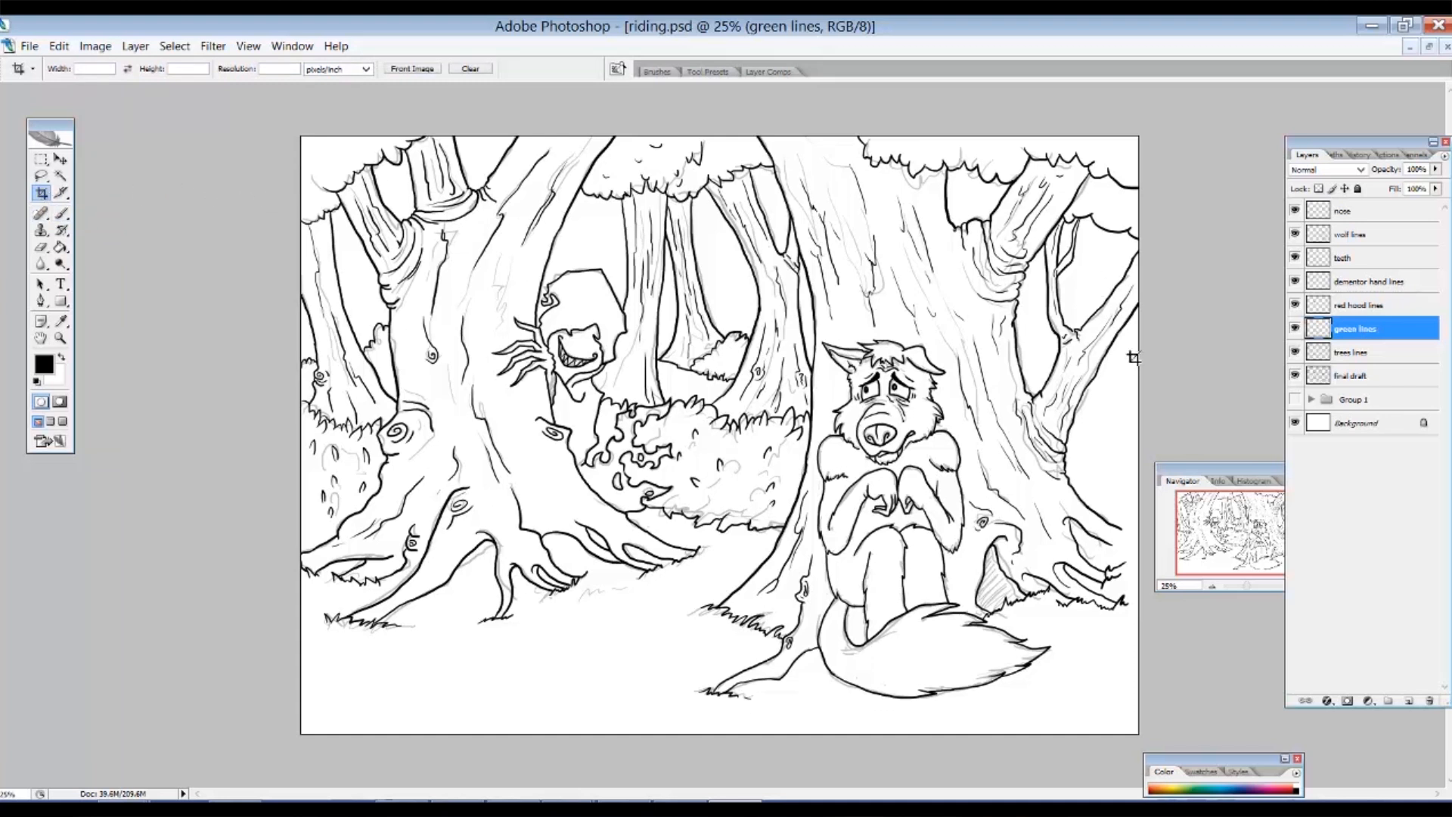
{"action": "mouse_move", "coordinate": [258, 126]}
{"action": "left_mouse_down"}
{"action": "mouse_move", "coordinate": [744, 535]}
{"action": "mouse_move", "coordinate": [1101, 770]}
{"action": "left_mouse_up"}
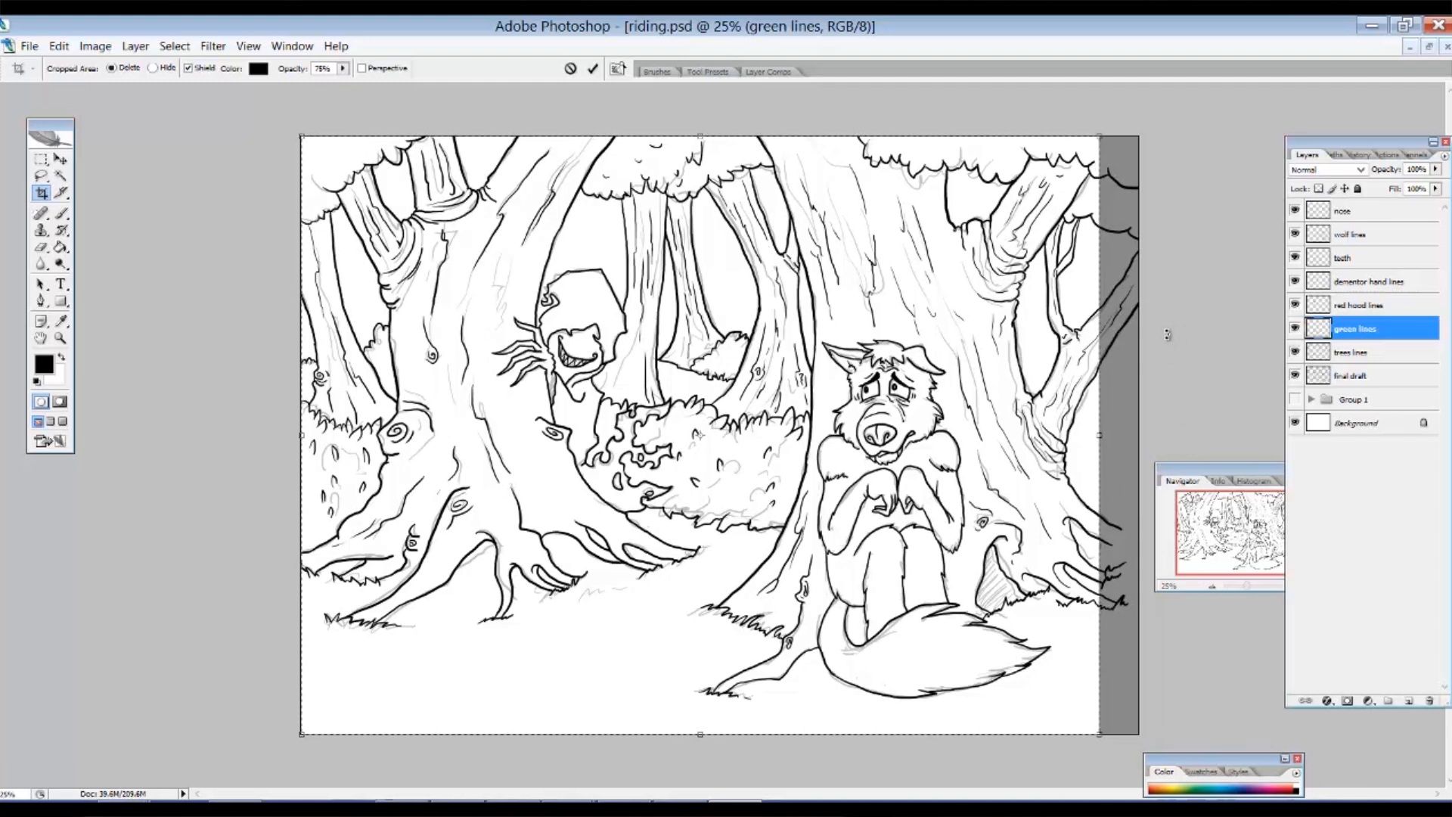
{"action": "key", "text": "Return"}
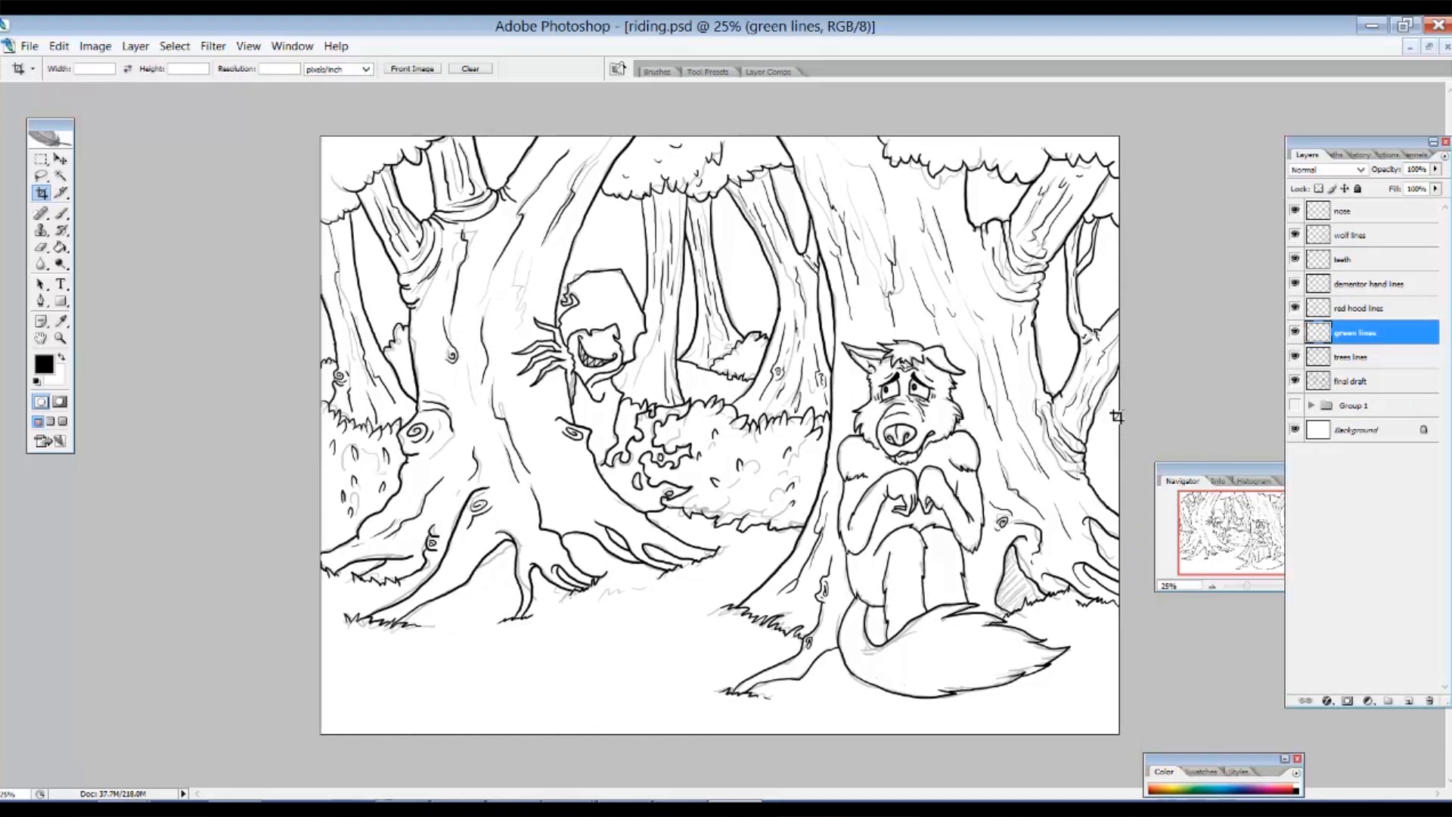
{"action": "key", "text": "b"}
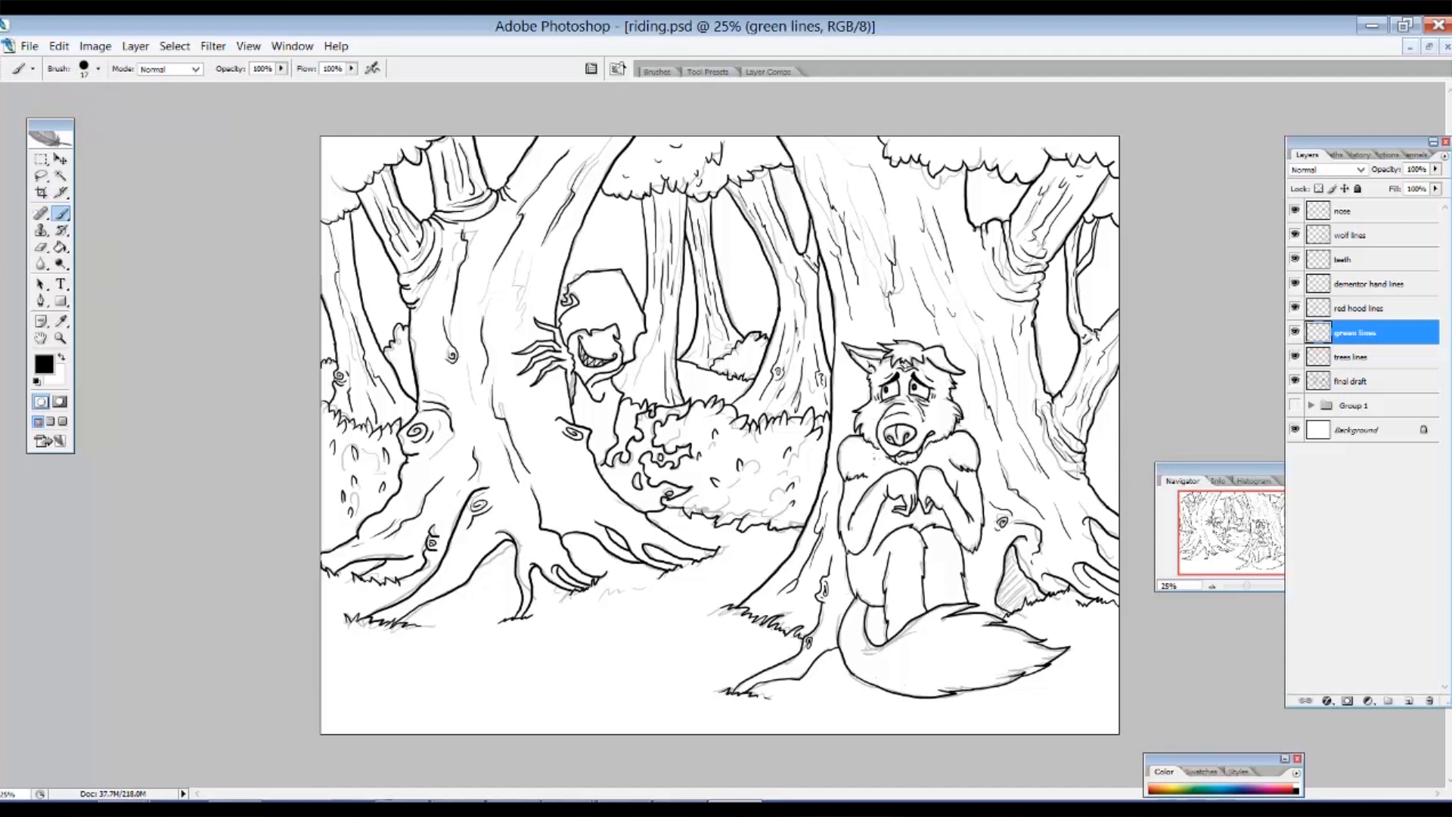
Hide the final draft layer and move it into Group 1 above the references layer.
{"action": "left_click", "coordinate": [1296, 334]}
{"action": "left_click", "coordinate": [1296, 333]}
{"action": "left_click", "coordinate": [1294, 382]}
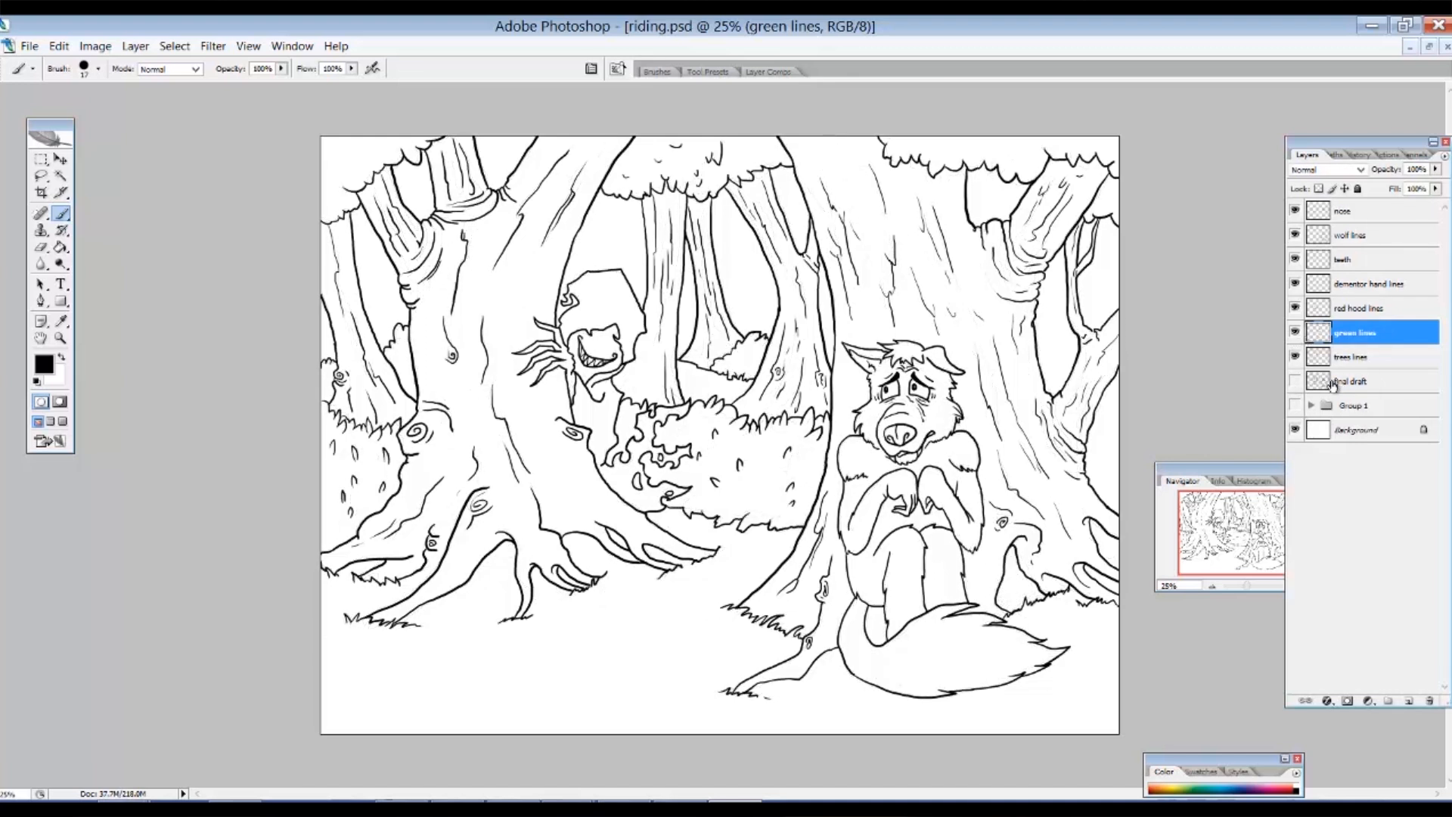
{"action": "left_click", "coordinate": [1313, 407]}
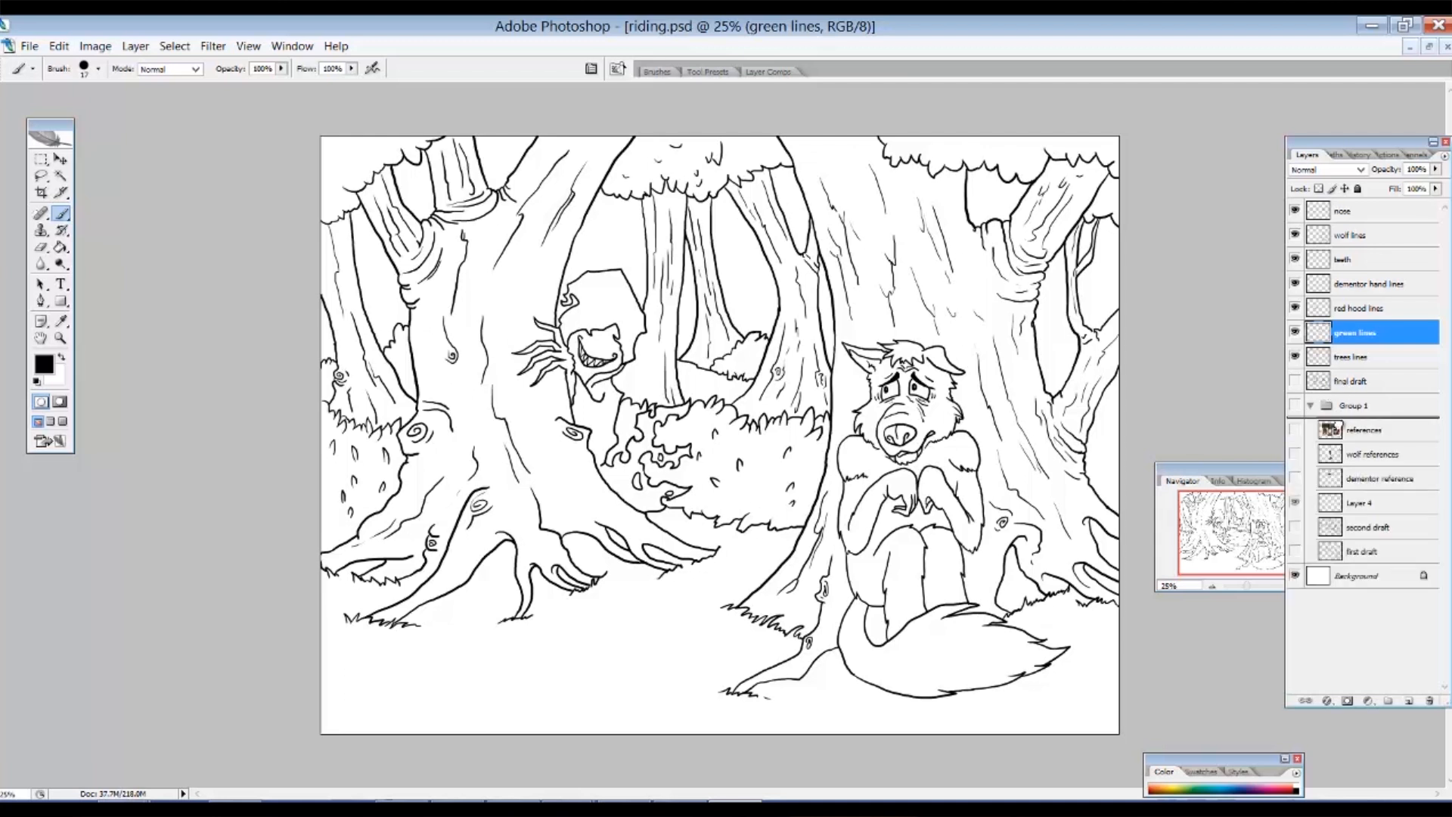
{"action": "left_click_drag", "start_coordinate": [1344, 428], "coordinate": [1343, 423]}
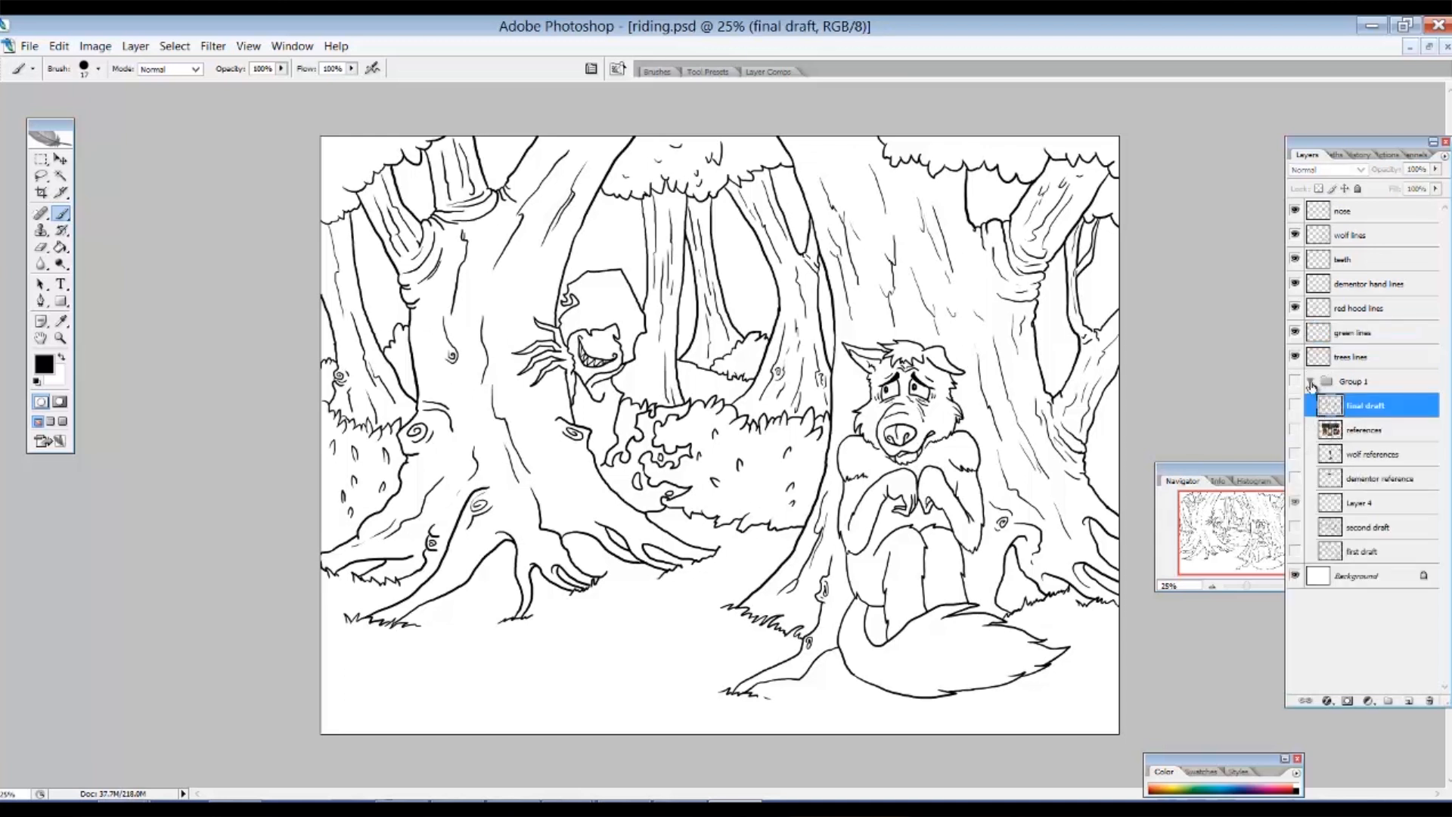
Rename the group holding the drafts and references as trash.
{"action": "double_click", "coordinate": [1356, 382]}
{"action": "type", "text": "trash"}
{"action": "key", "text": "Return"}
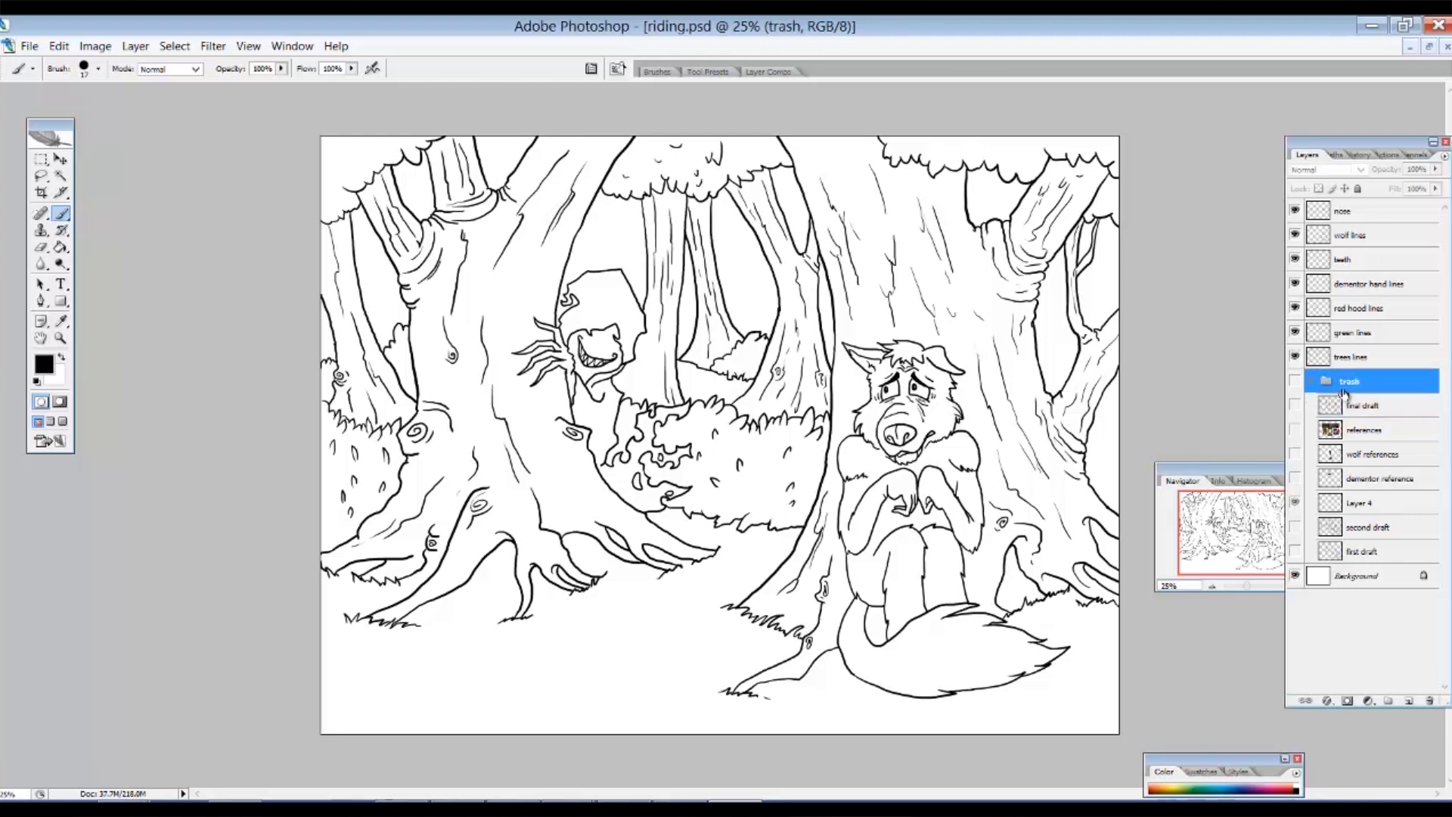
Make all layers inside the trash group visible, then hide and collapse the group itself.
{"action": "left_click", "coordinate": [1296, 407]}
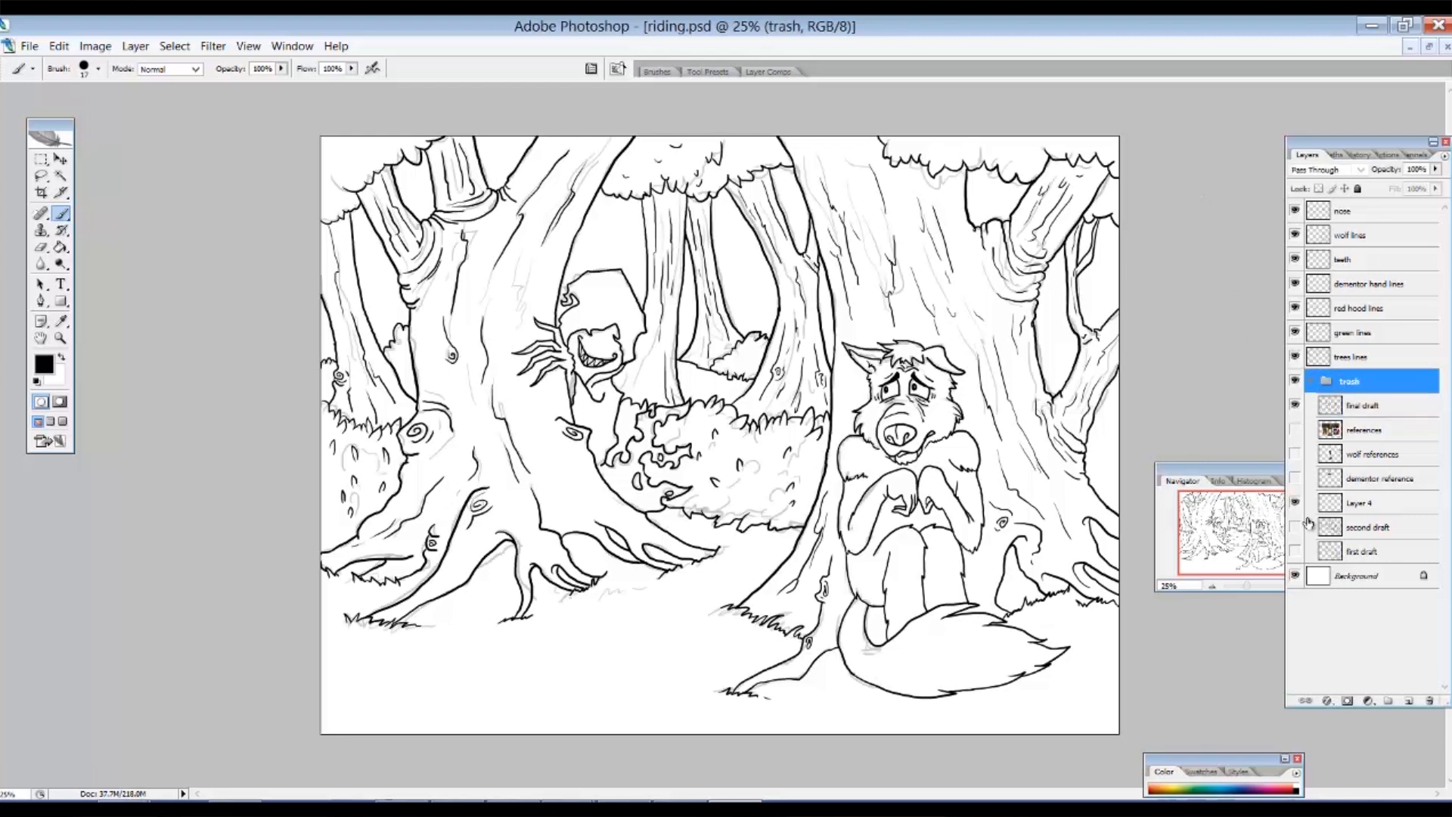
{"action": "left_click_drag", "start_coordinate": [1295, 429], "coordinate": [1295, 553]}
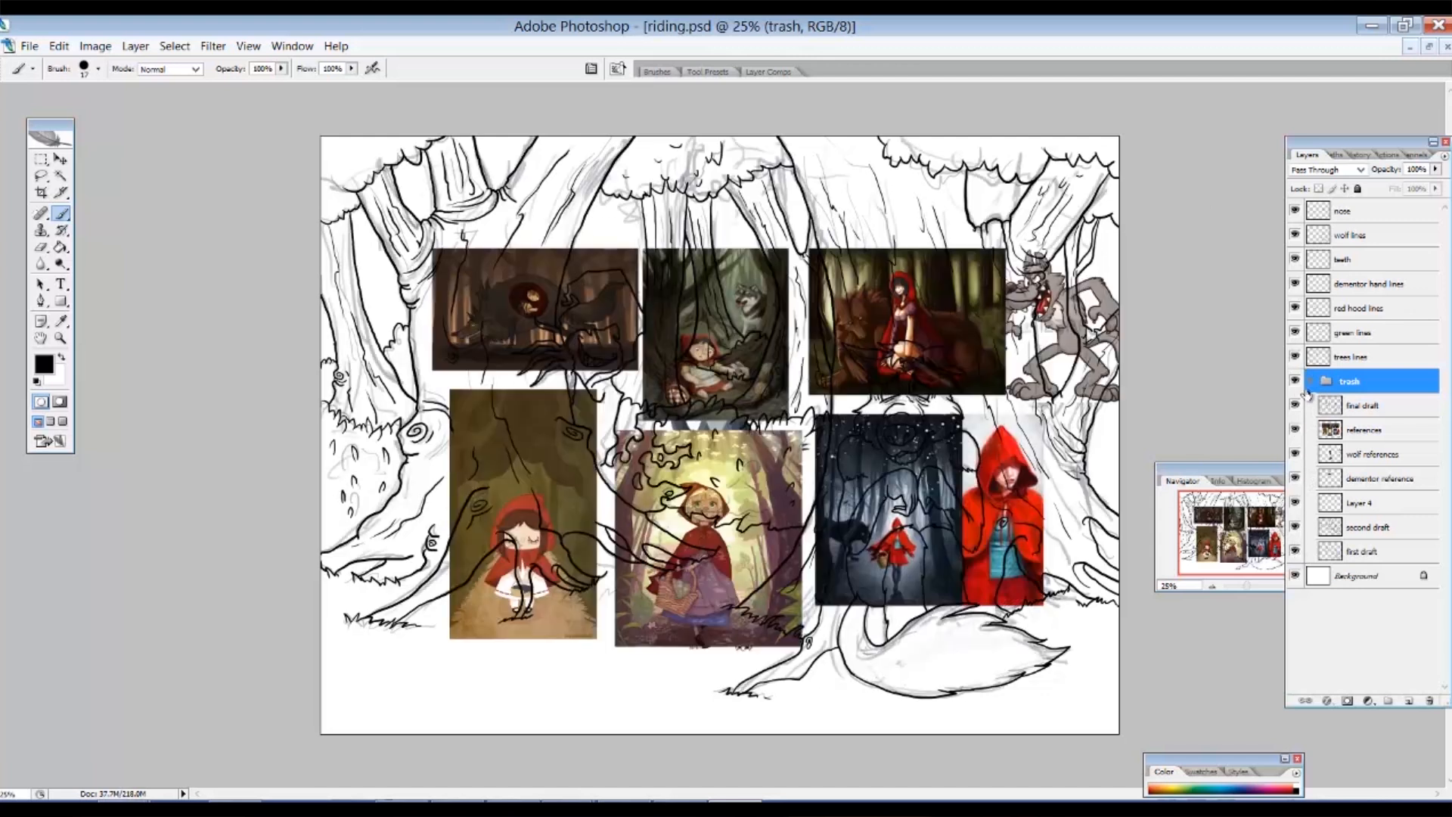
{"action": "left_click", "coordinate": [1295, 382]}
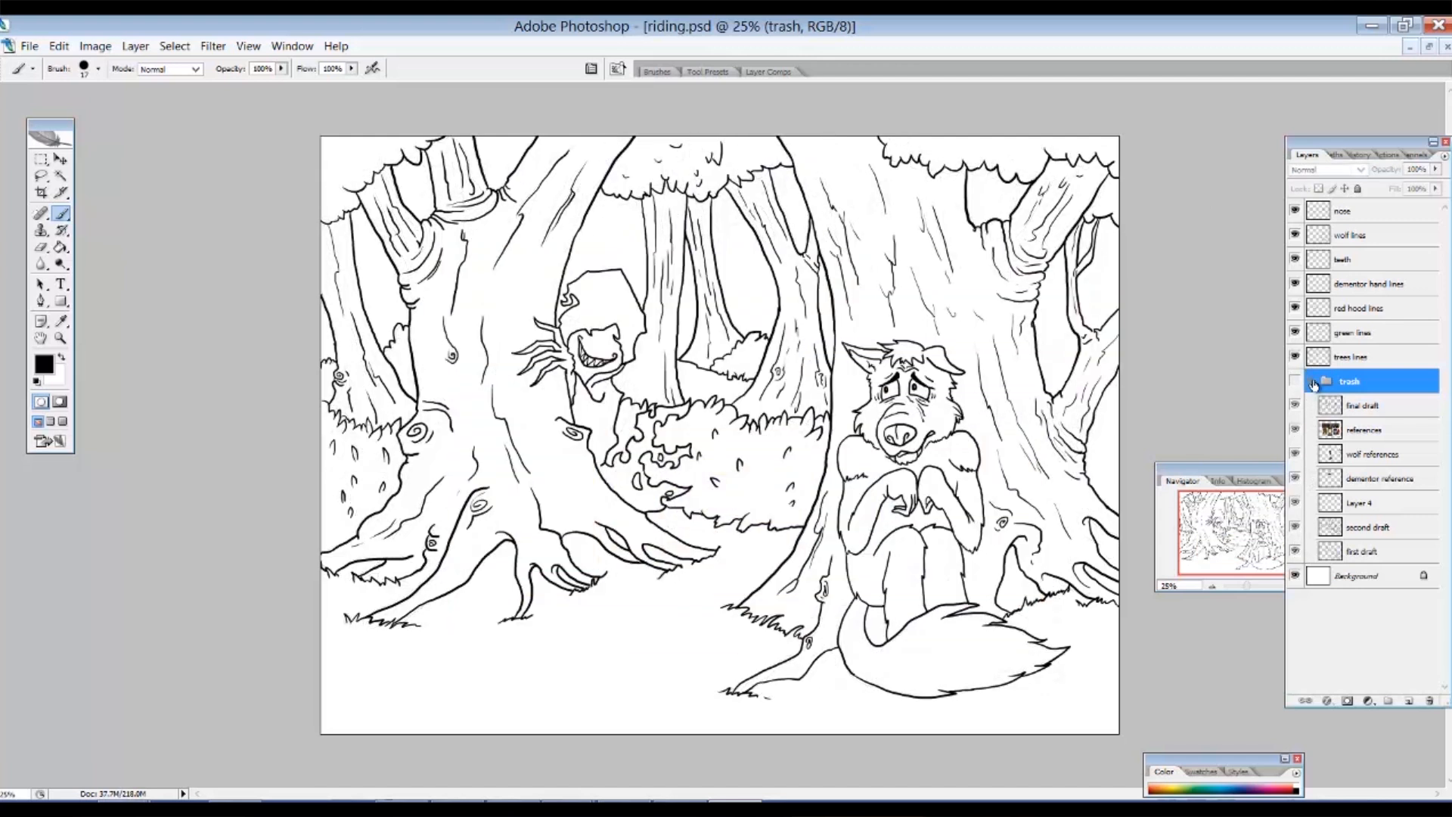
{"action": "left_click", "coordinate": [1312, 383]}
{"action": "left_click", "coordinate": [1330, 438]}
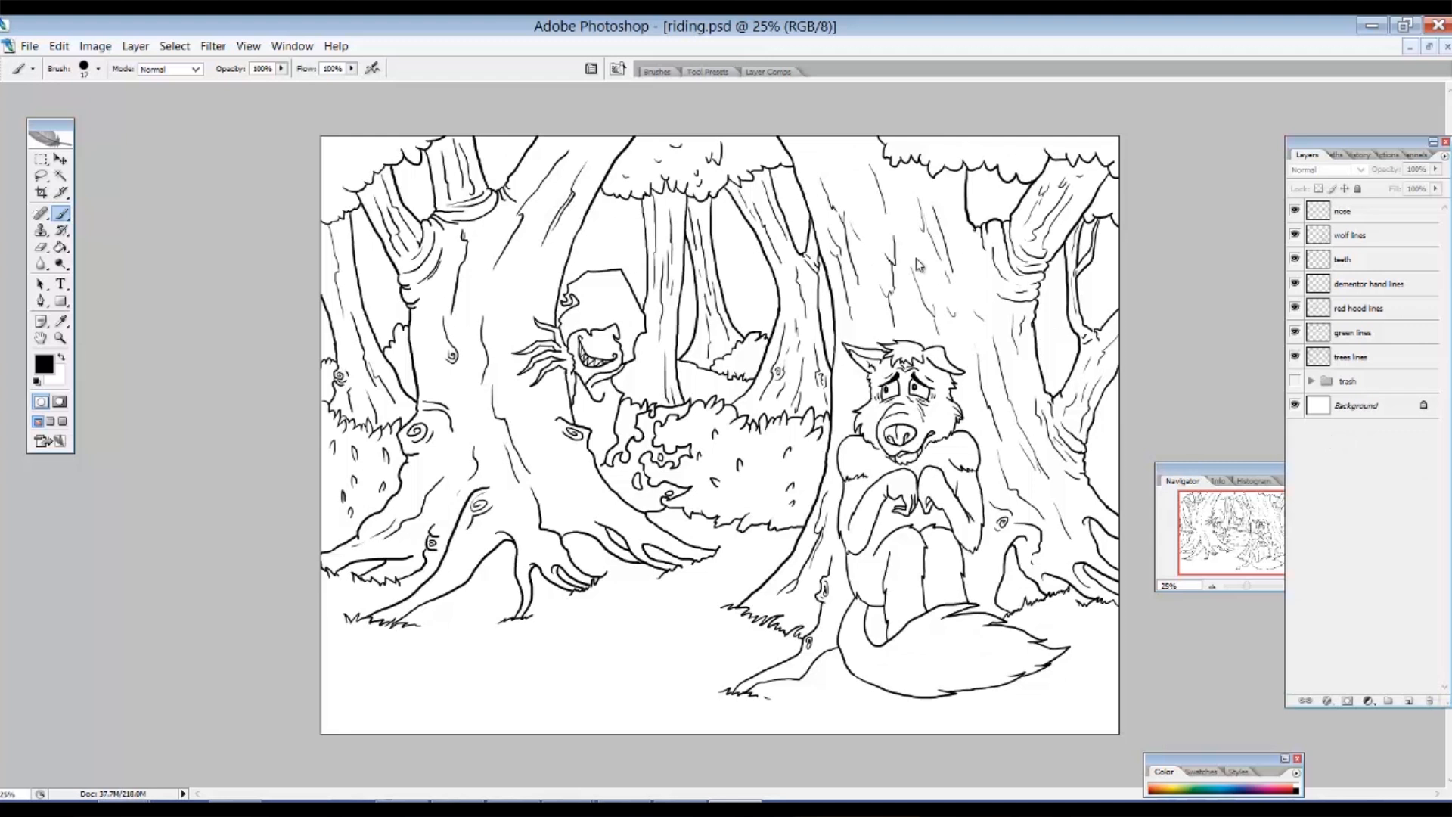
Create a new group above the nose layer and name it LINES.
{"action": "left_click", "coordinate": [1350, 214]}
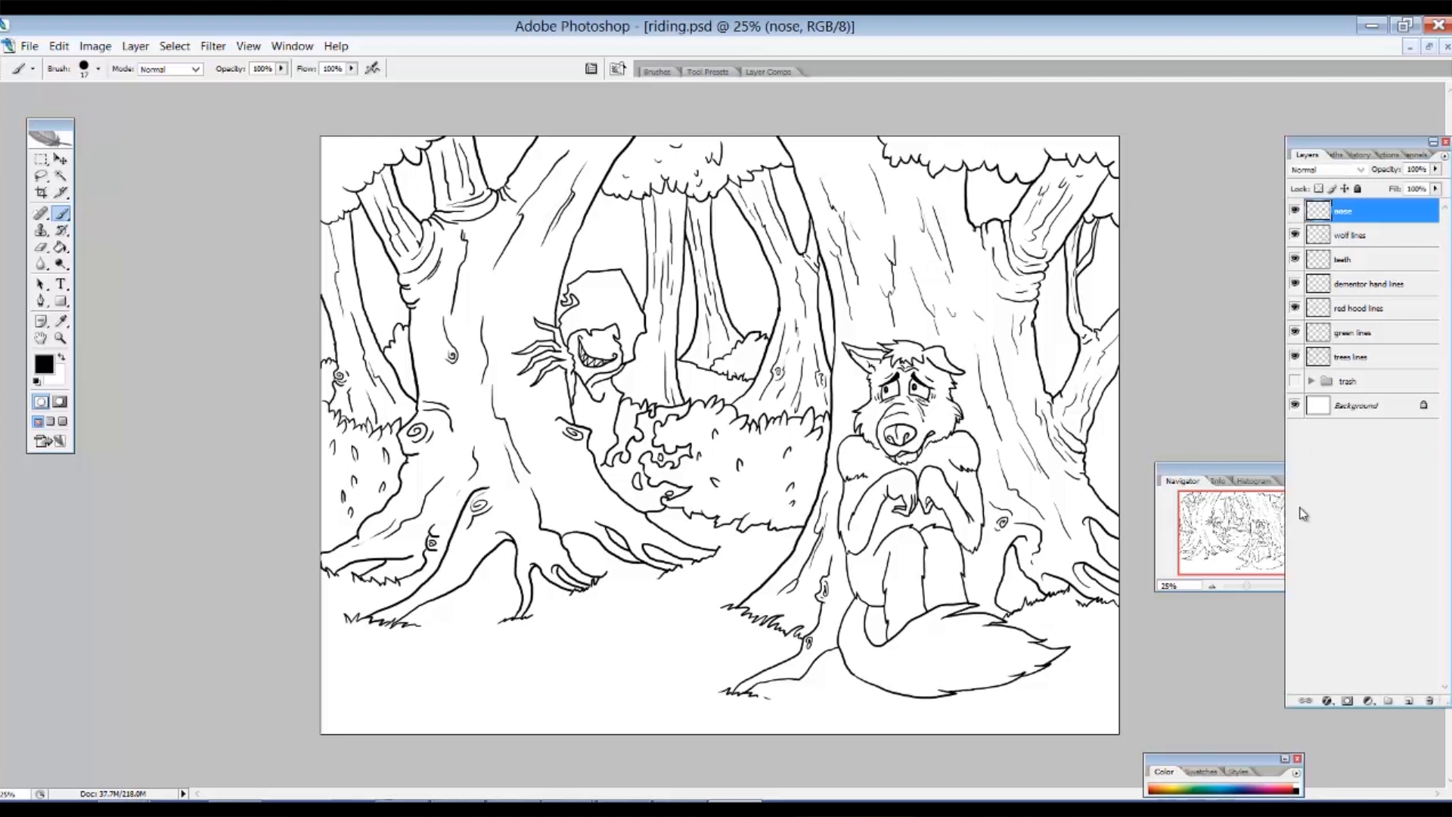
{"action": "left_click", "coordinate": [1389, 700]}
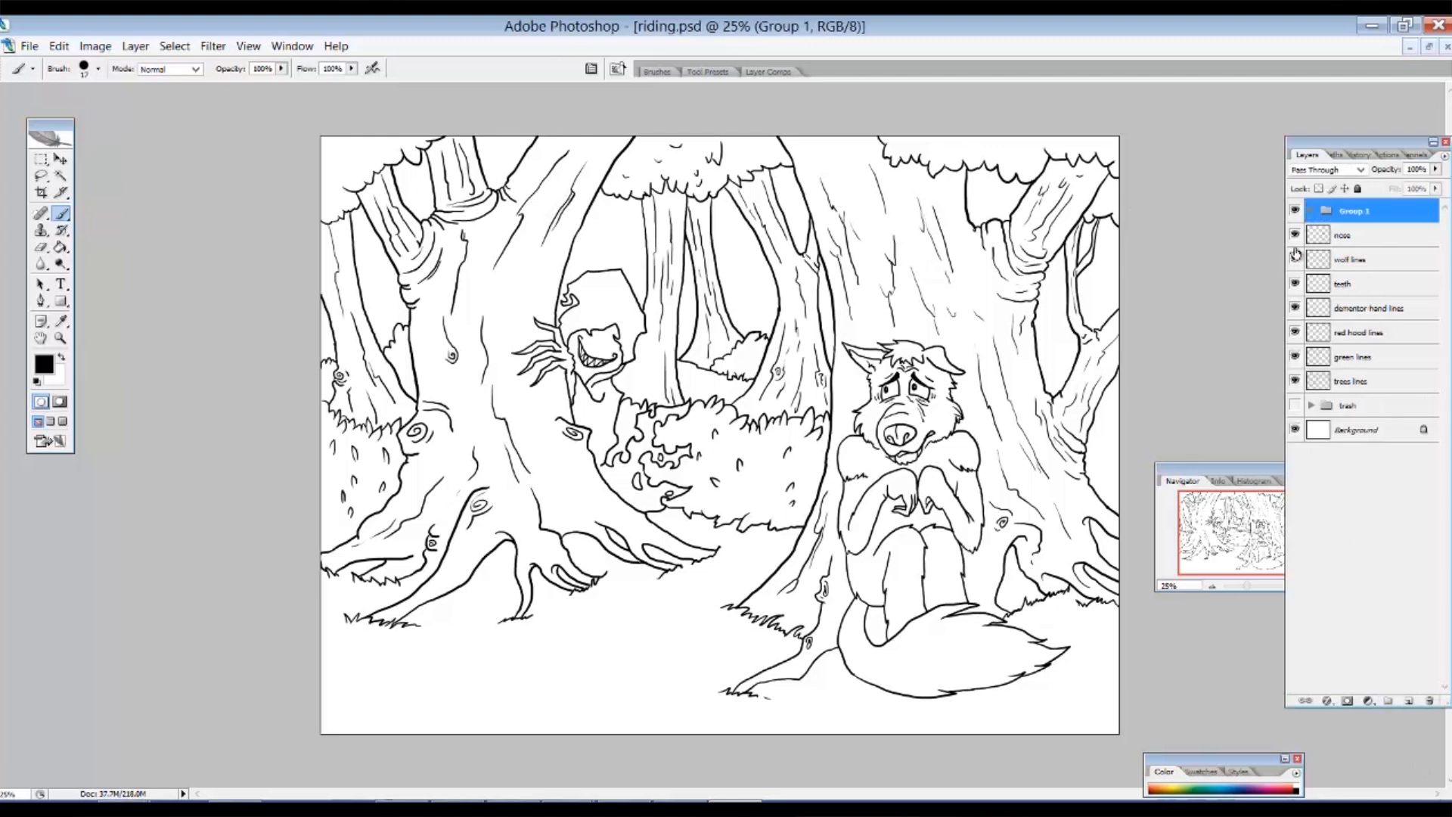
{"action": "double_click", "coordinate": [1344, 212]}
{"action": "type", "text": "LINES"}
Move all layers from nose through trees lines into the LINES group and collapse it.
{"action": "left_click", "coordinate": [1344, 243]}
{"action": "left_click", "coordinate": [1353, 384], "text": "shift"}
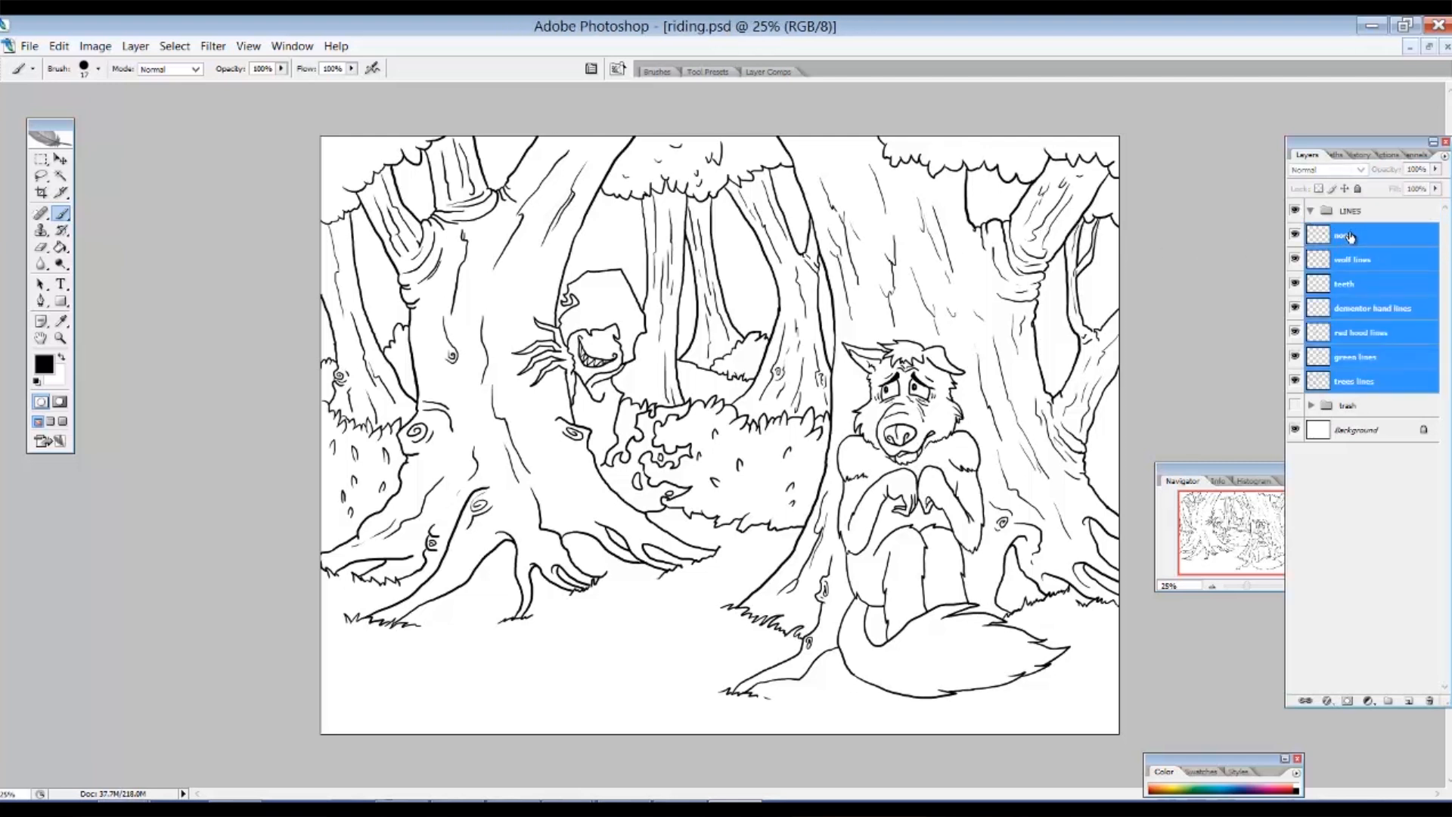
{"action": "left_click_drag", "start_coordinate": [1355, 230], "coordinate": [1354, 214]}
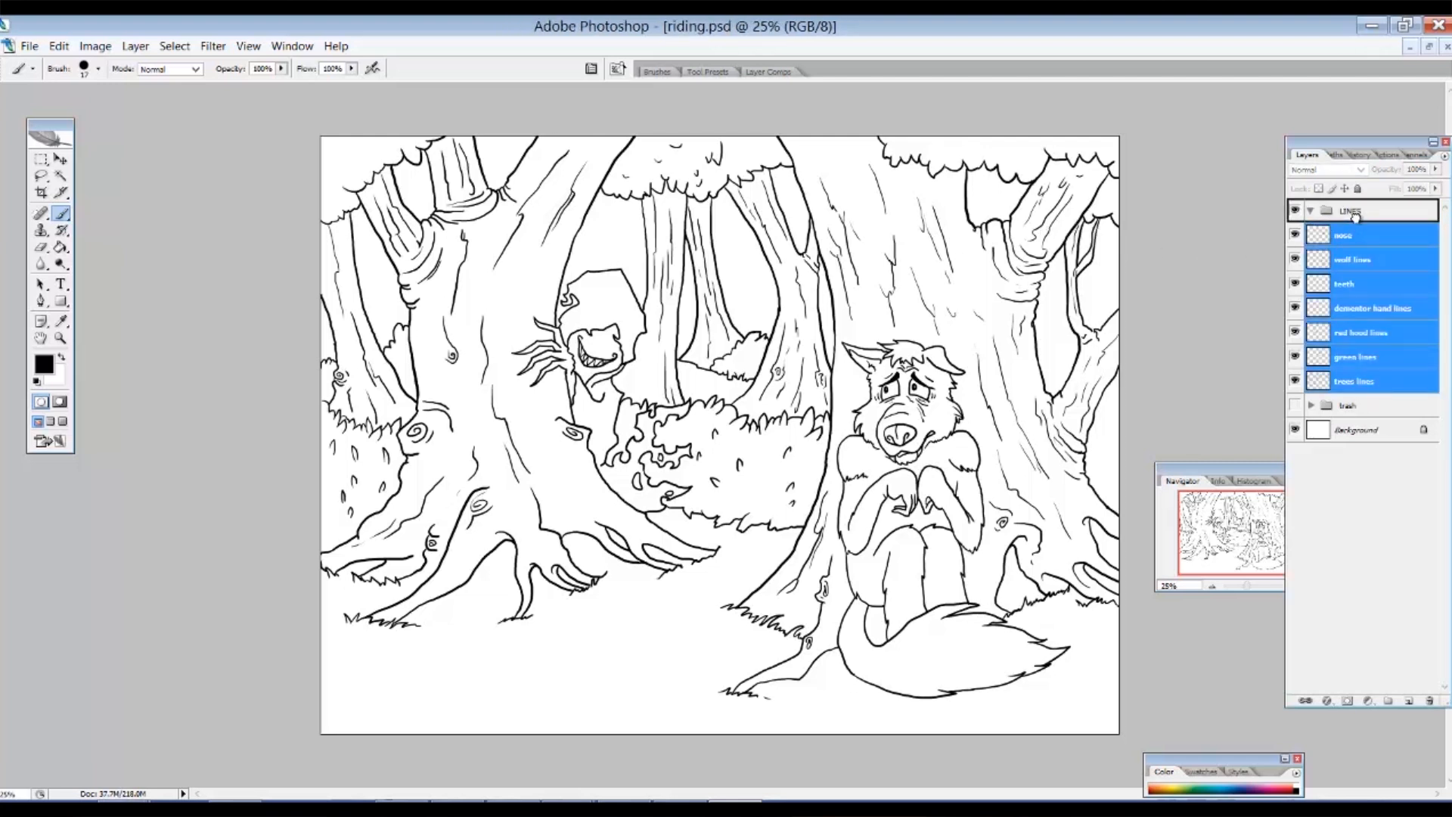
{"action": "left_click_drag", "start_coordinate": [1358, 215], "coordinate": [1357, 218]}
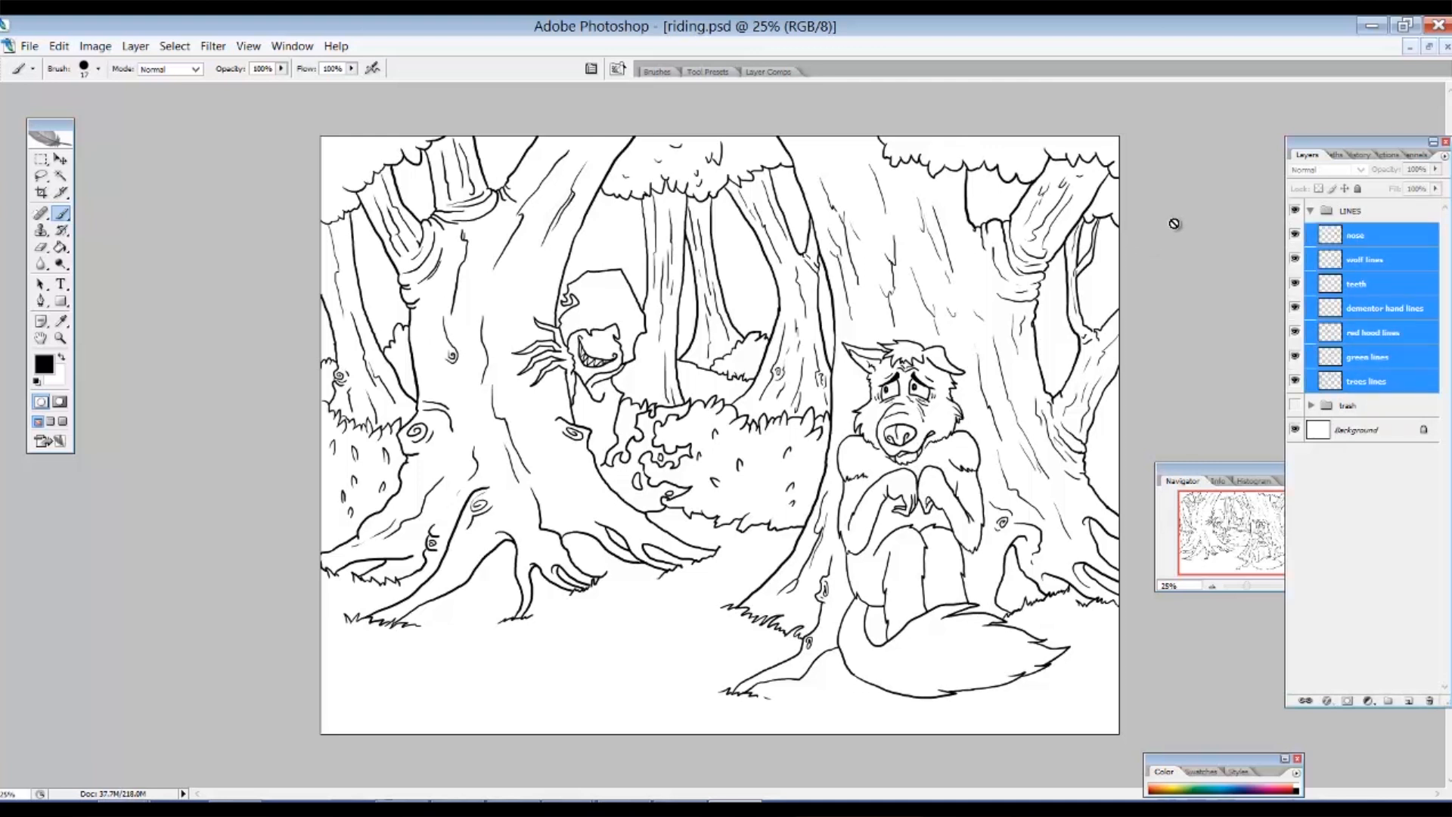
{"action": "left_click", "coordinate": [1365, 210]}
{"action": "left_click", "coordinate": [1311, 210]}
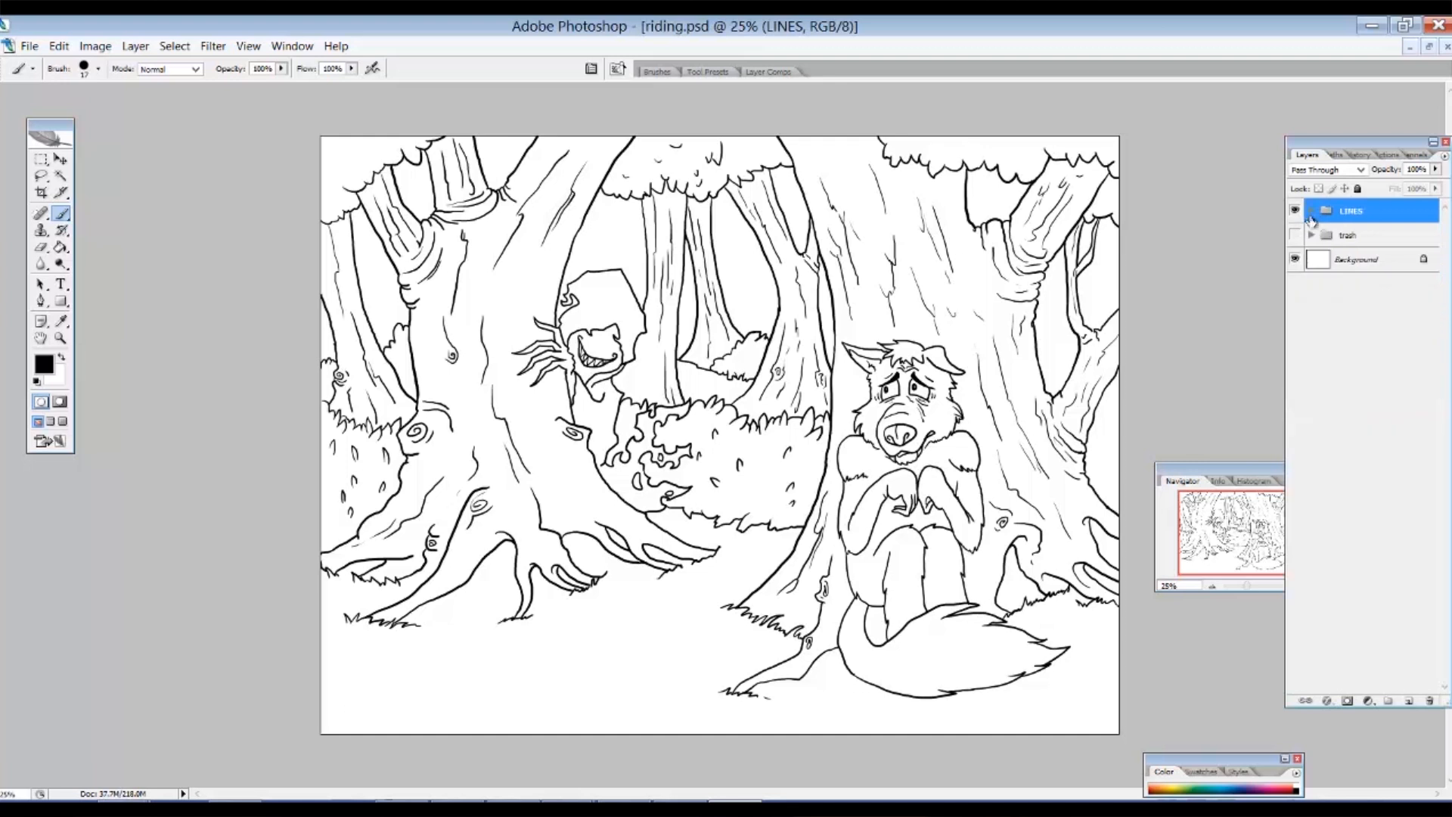
Add a new layer above the Background and try to move it between the LINES and trash groups.
{"action": "left_click", "coordinate": [1350, 261]}
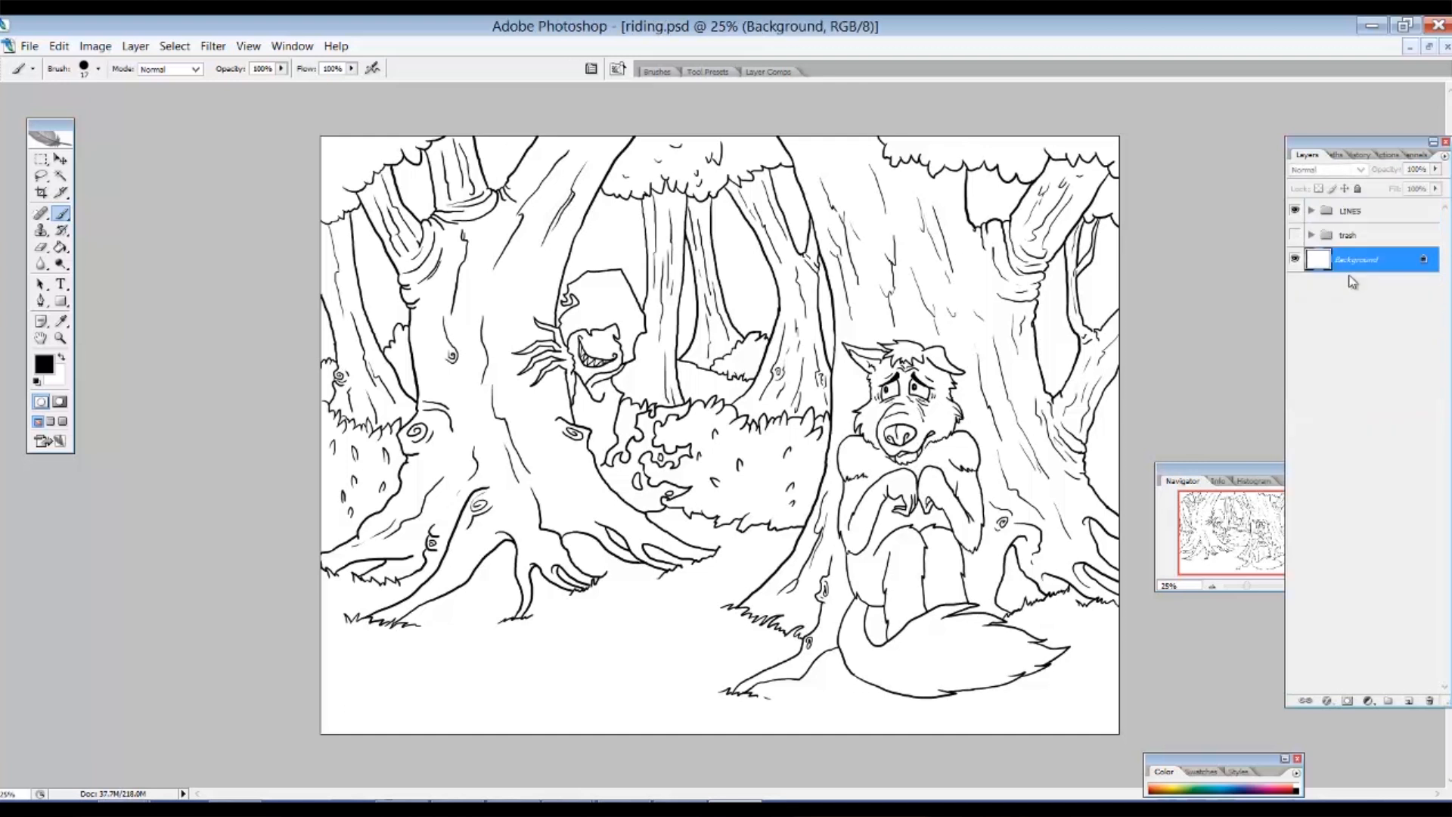
{"action": "left_click", "coordinate": [1410, 702]}
{"action": "left_click_drag", "start_coordinate": [1339, 272], "coordinate": [1367, 226]}
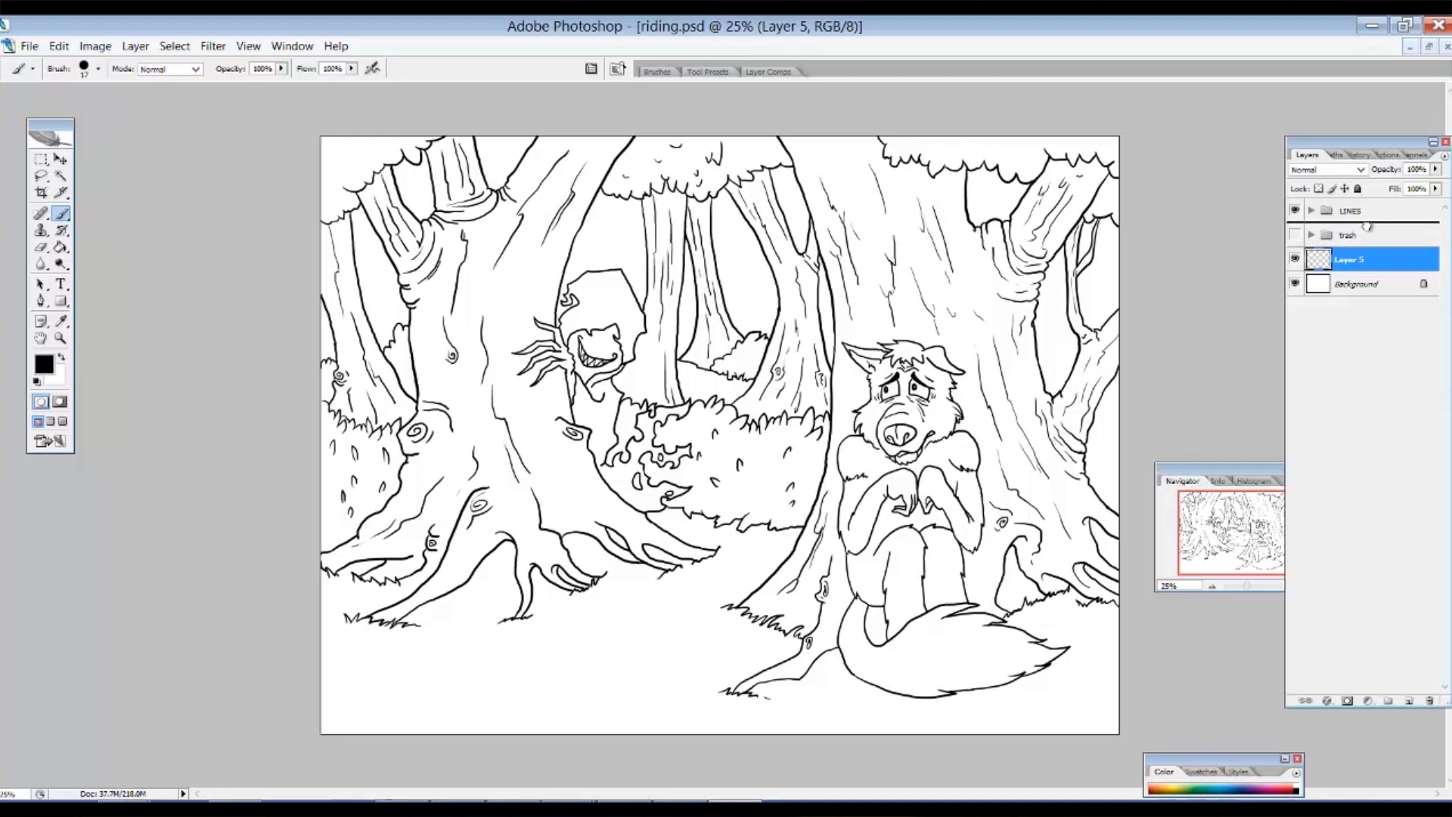
{"action": "left_click_drag", "start_coordinate": [1367, 227], "coordinate": [1353, 271]}
{"action": "left_click", "coordinate": [1332, 324]}
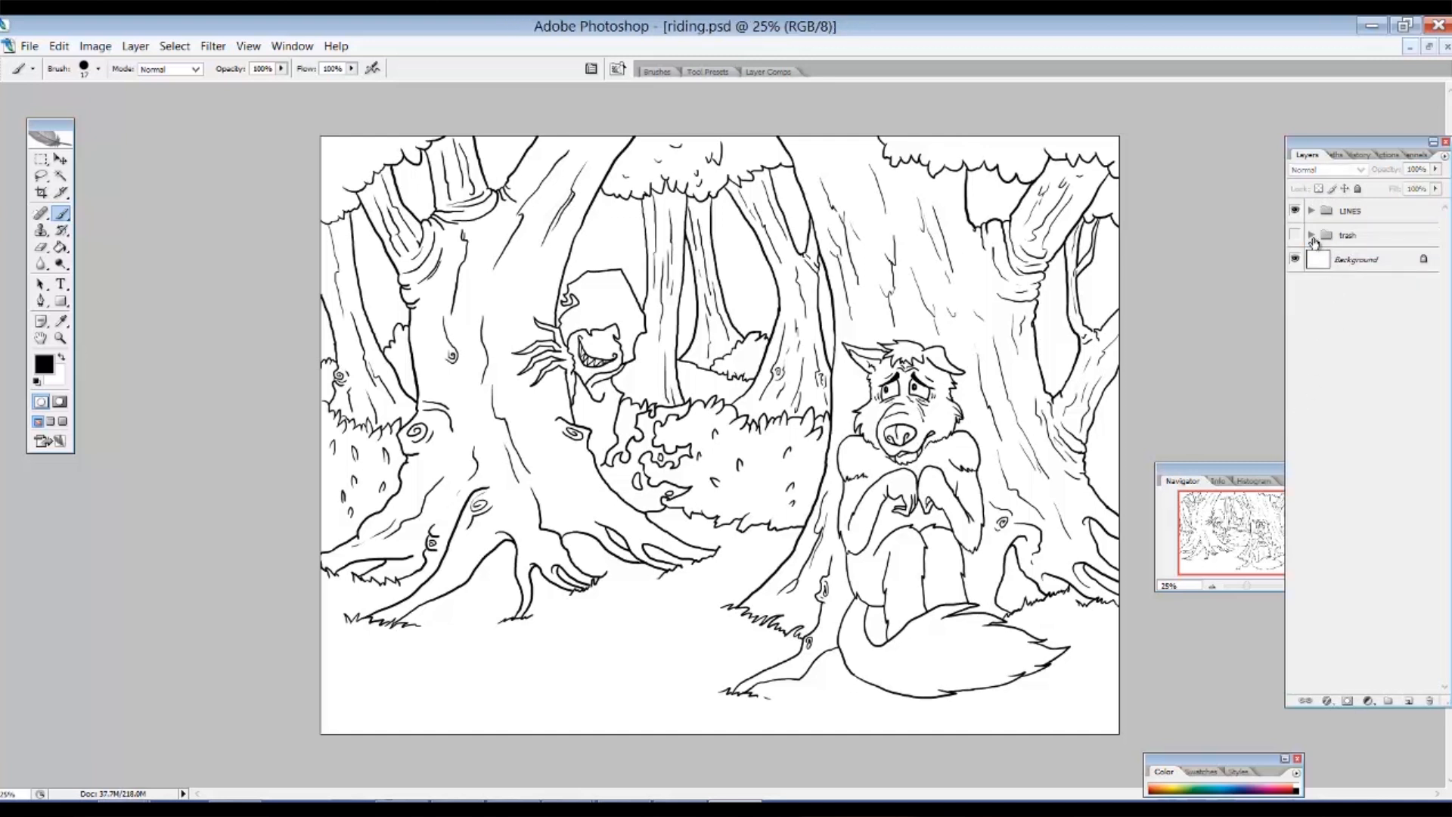
Move Layer 4 out of the trash group to just below LINES, hide and collapse trash, and keep Layer 4 visible.
{"action": "left_click", "coordinate": [1312, 237]}
{"action": "left_click", "coordinate": [1312, 236]}
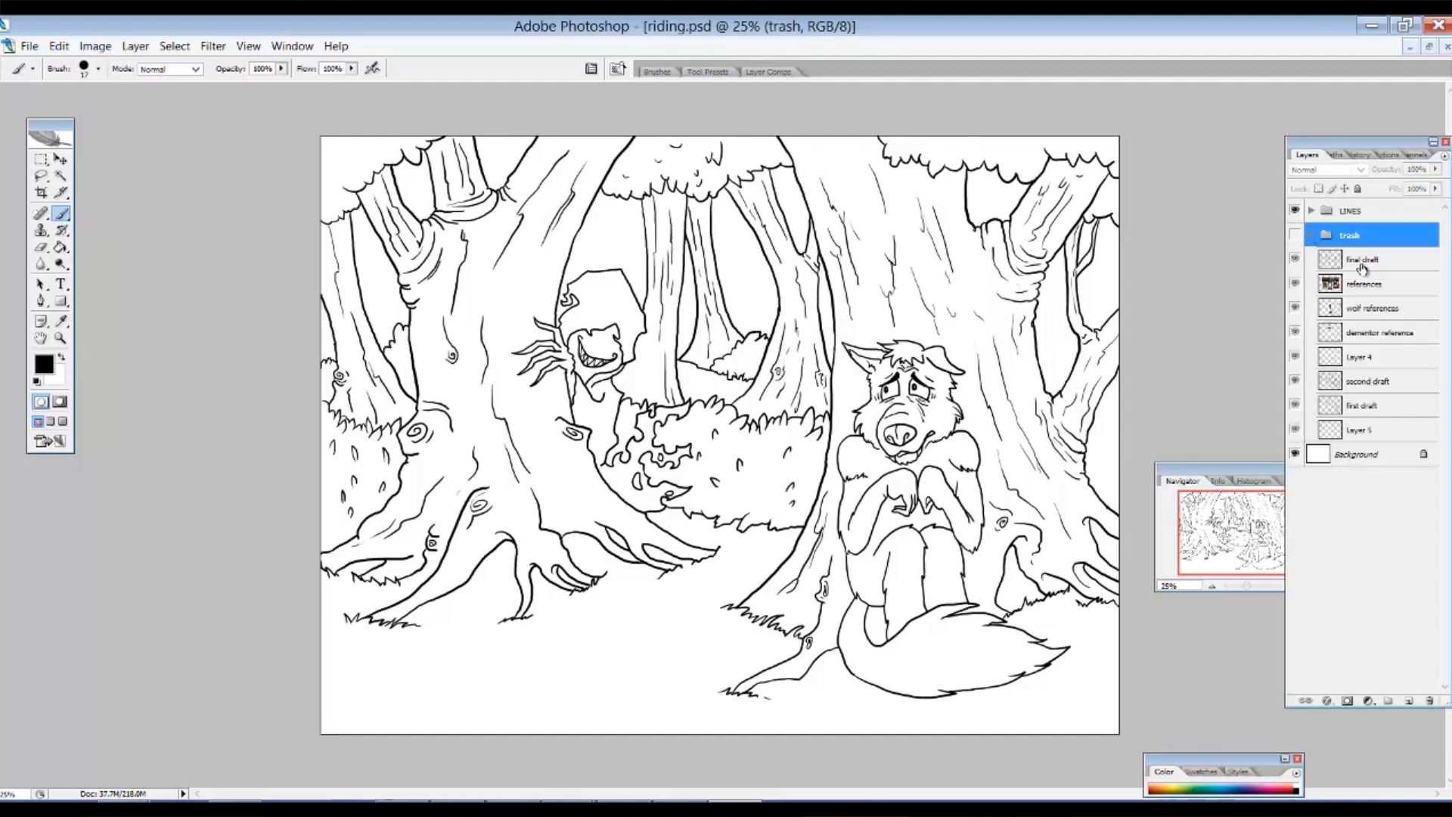
{"action": "left_click", "coordinate": [1295, 357]}
{"action": "left_click", "coordinate": [1295, 359]}
{"action": "left_click_drag", "start_coordinate": [1357, 317], "coordinate": [1362, 224]}
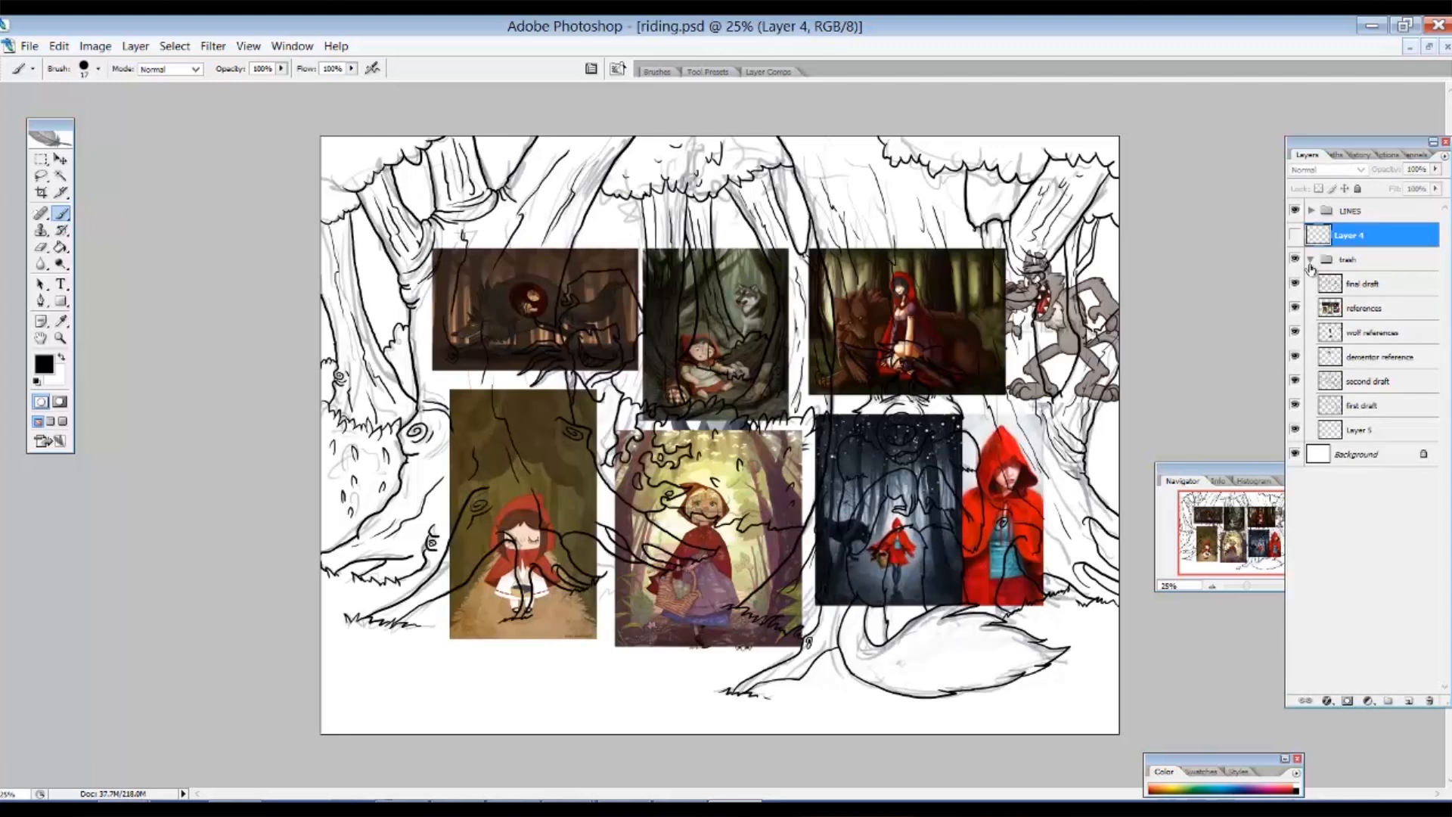
{"action": "left_click", "coordinate": [1312, 260]}
{"action": "left_click", "coordinate": [1296, 259]}
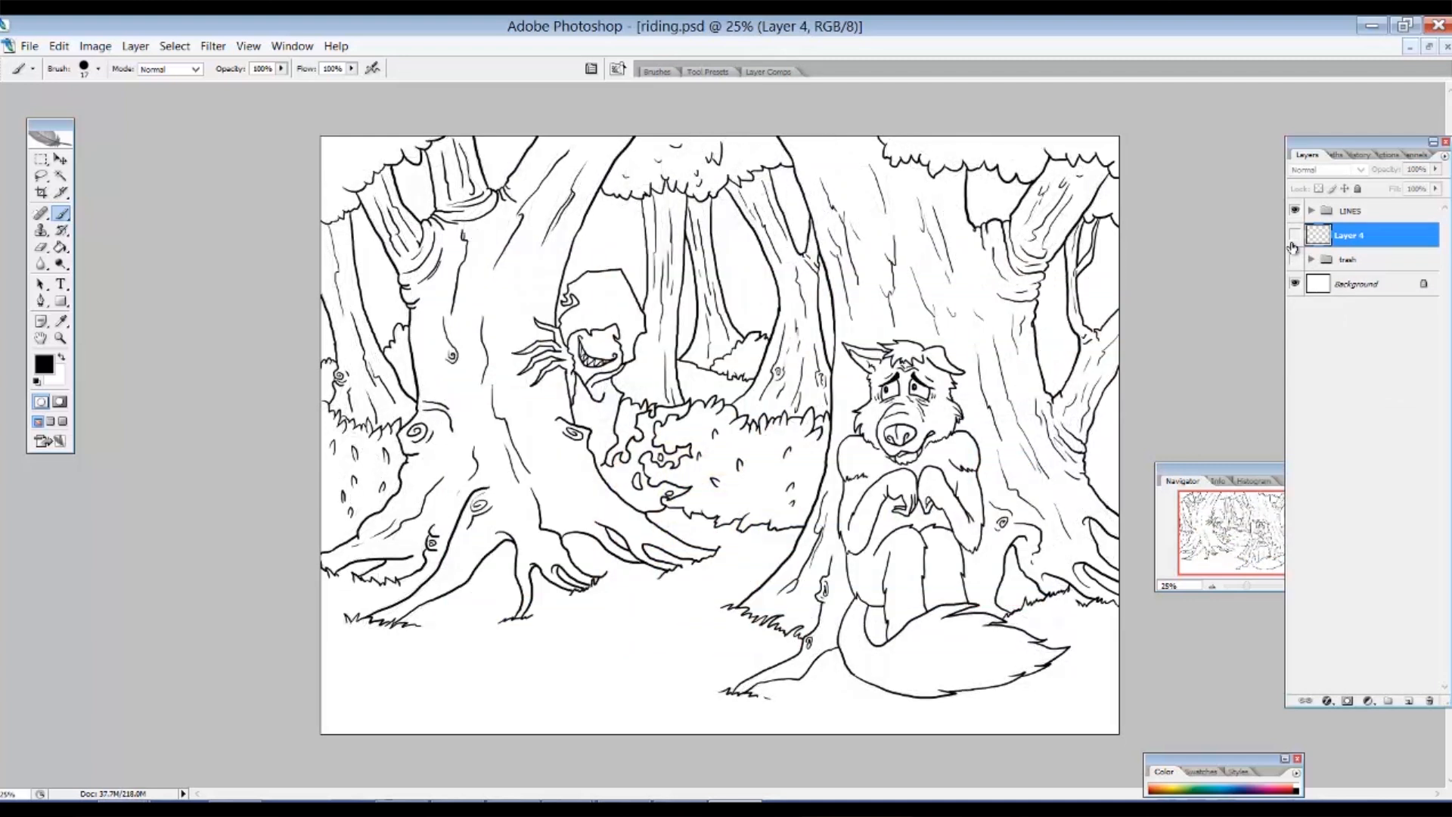
{"action": "left_click", "coordinate": [1296, 235]}
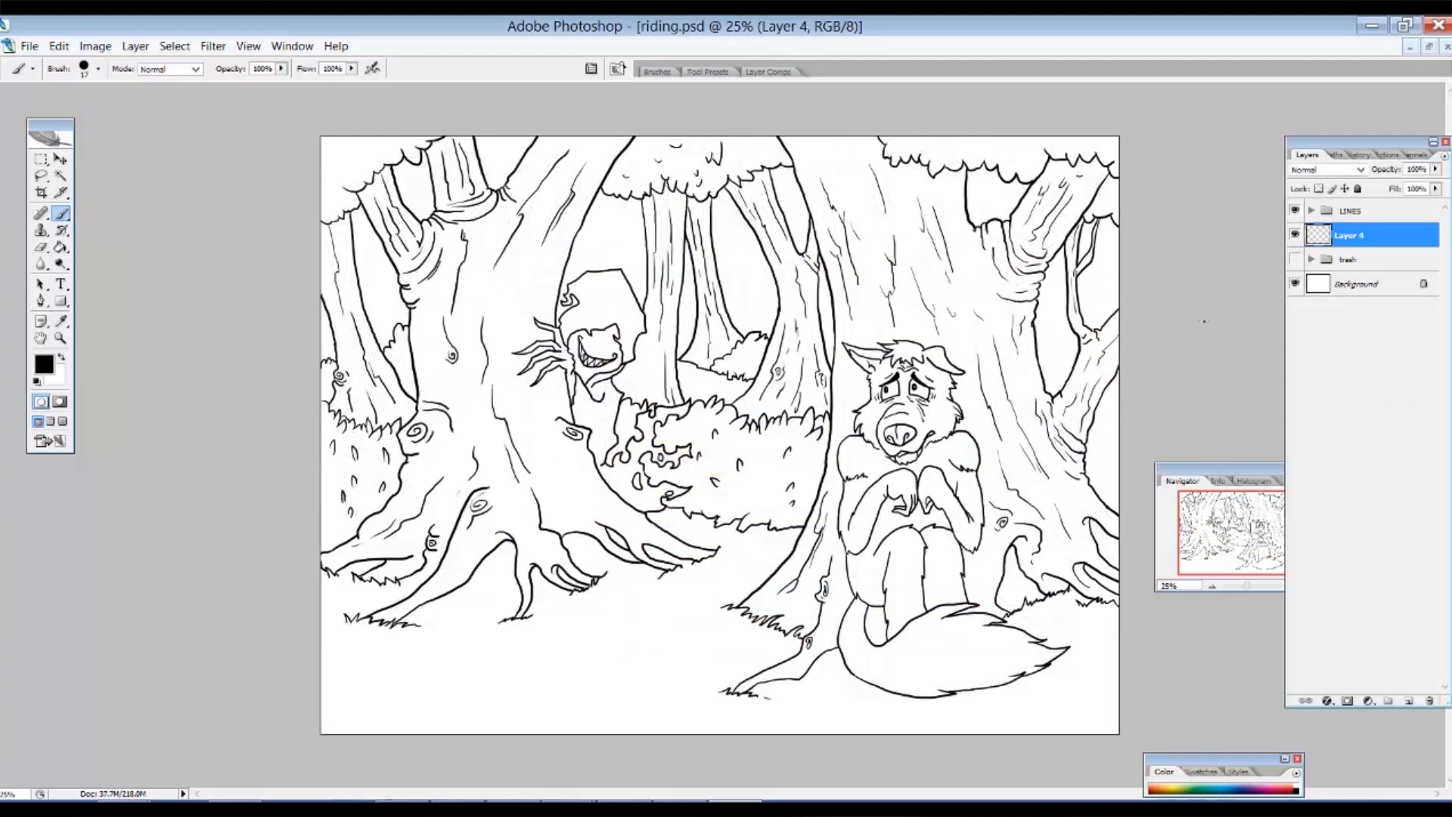
Set the foreground colour to a medium green and fill all of Layer 4 with it.
{"action": "double_click", "coordinate": [1345, 236]}
{"action": "key", "text": "Return"}
{"action": "left_click", "coordinate": [43, 366]}
{"action": "left_click_drag", "start_coordinate": [755, 404], "coordinate": [755, 363]}
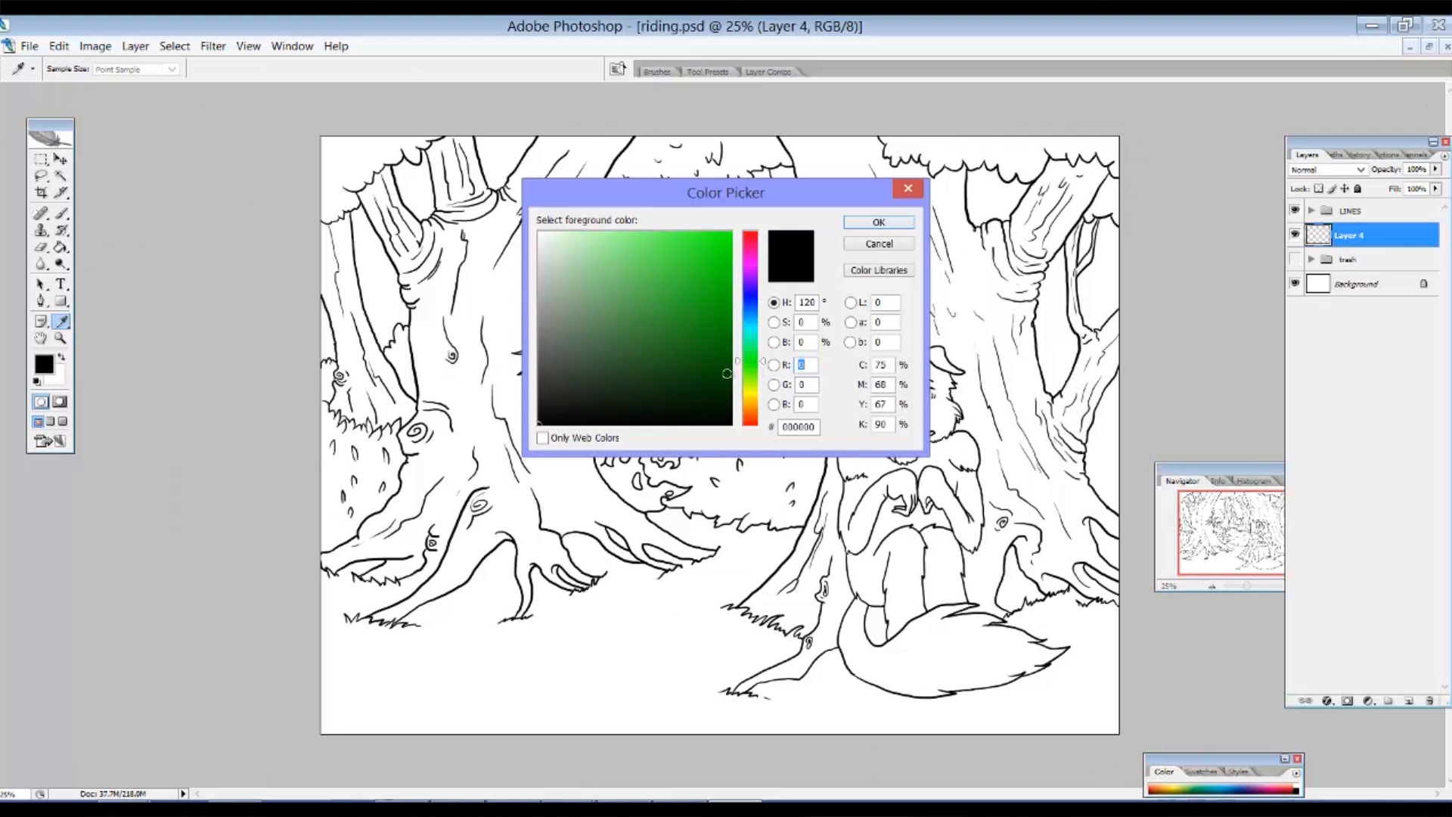
{"action": "left_click_drag", "start_coordinate": [654, 303], "coordinate": [656, 309]}
{"action": "left_click", "coordinate": [869, 223]}
{"action": "key", "text": "b"}
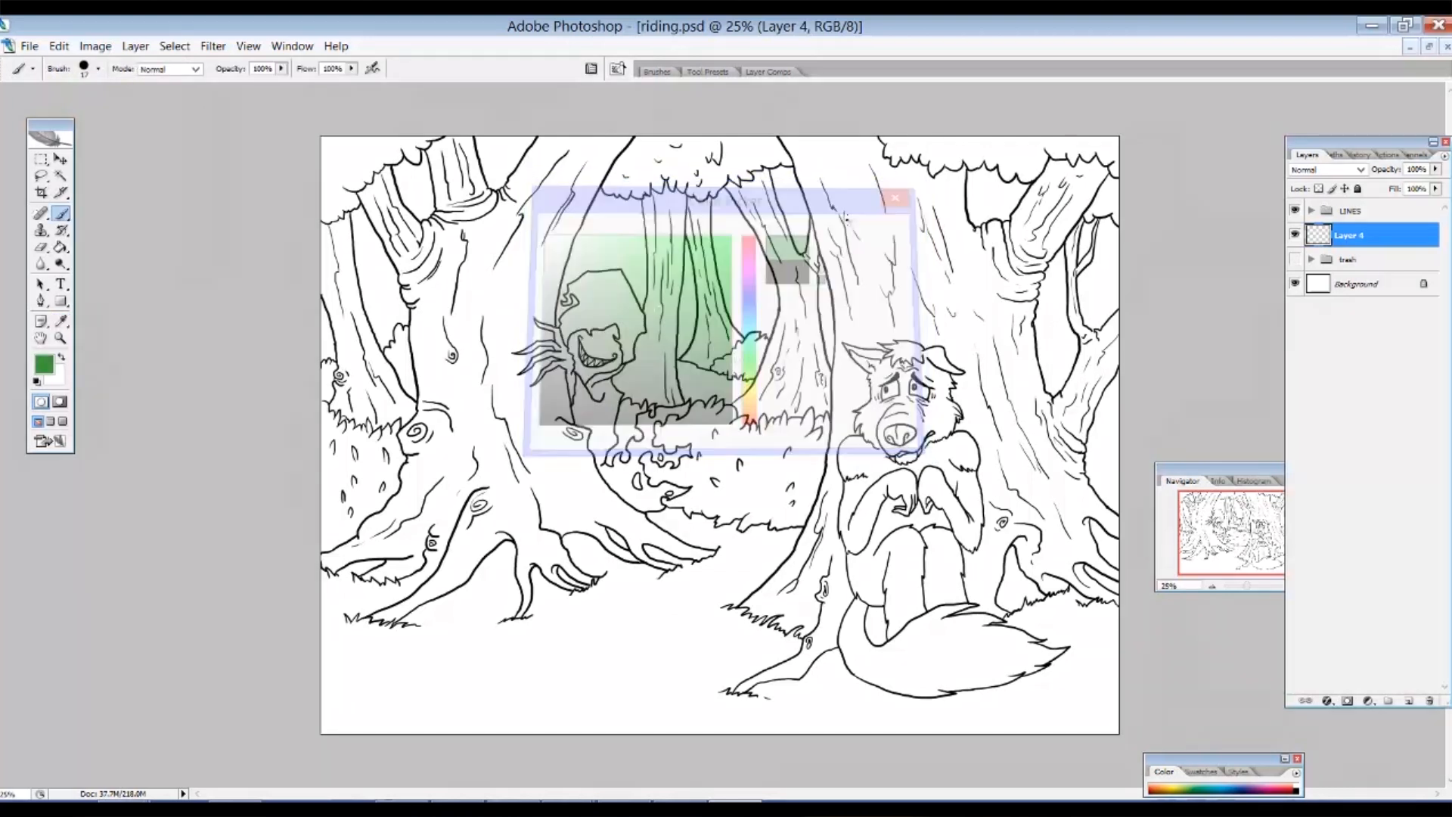
{"action": "key", "text": "alt+BackSpace"}
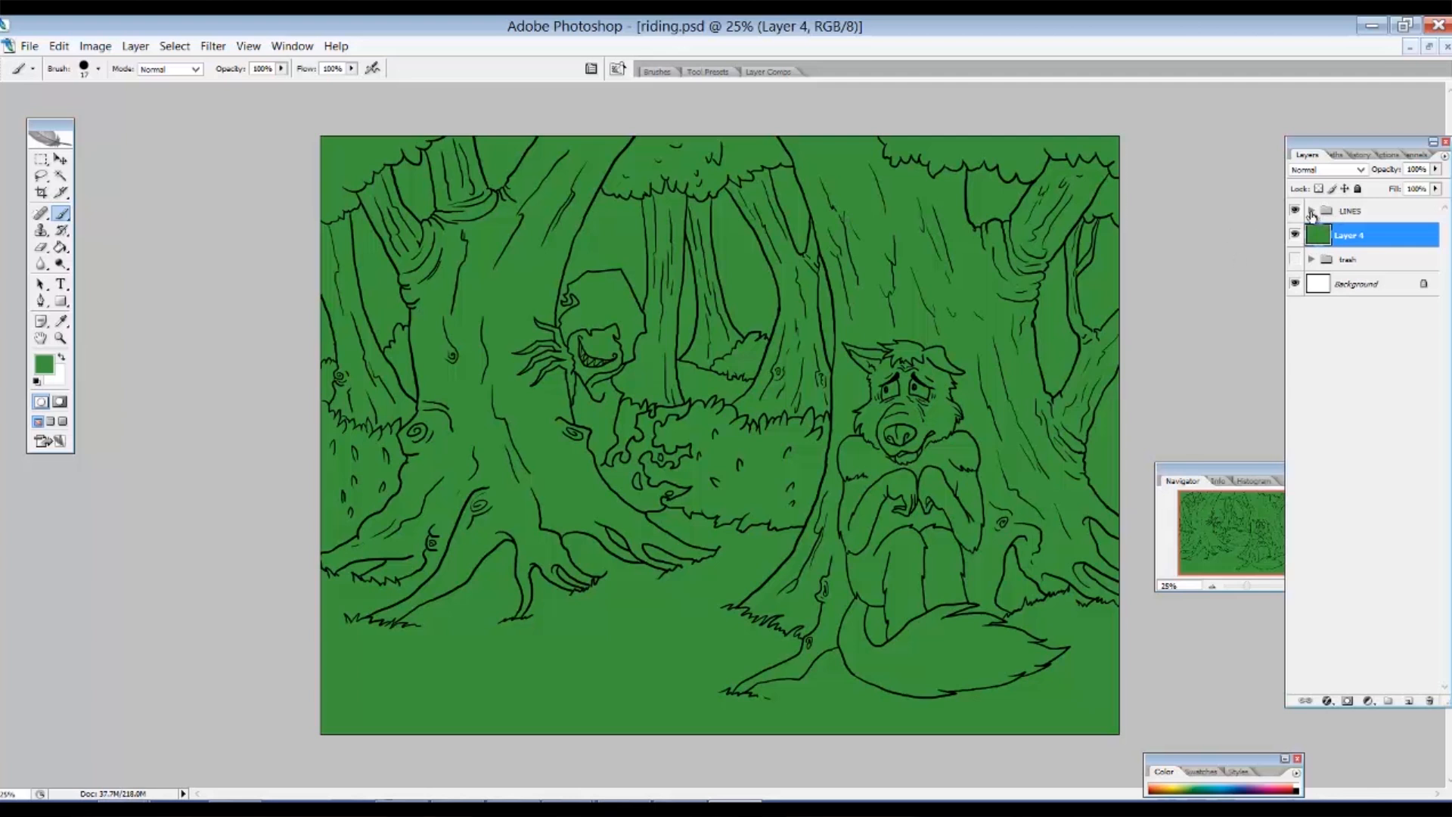
Duplicate the LINES group, merge the duplicate into a single LINES copy layer, and hide the original group.
{"action": "right_click", "coordinate": [1361, 214]}
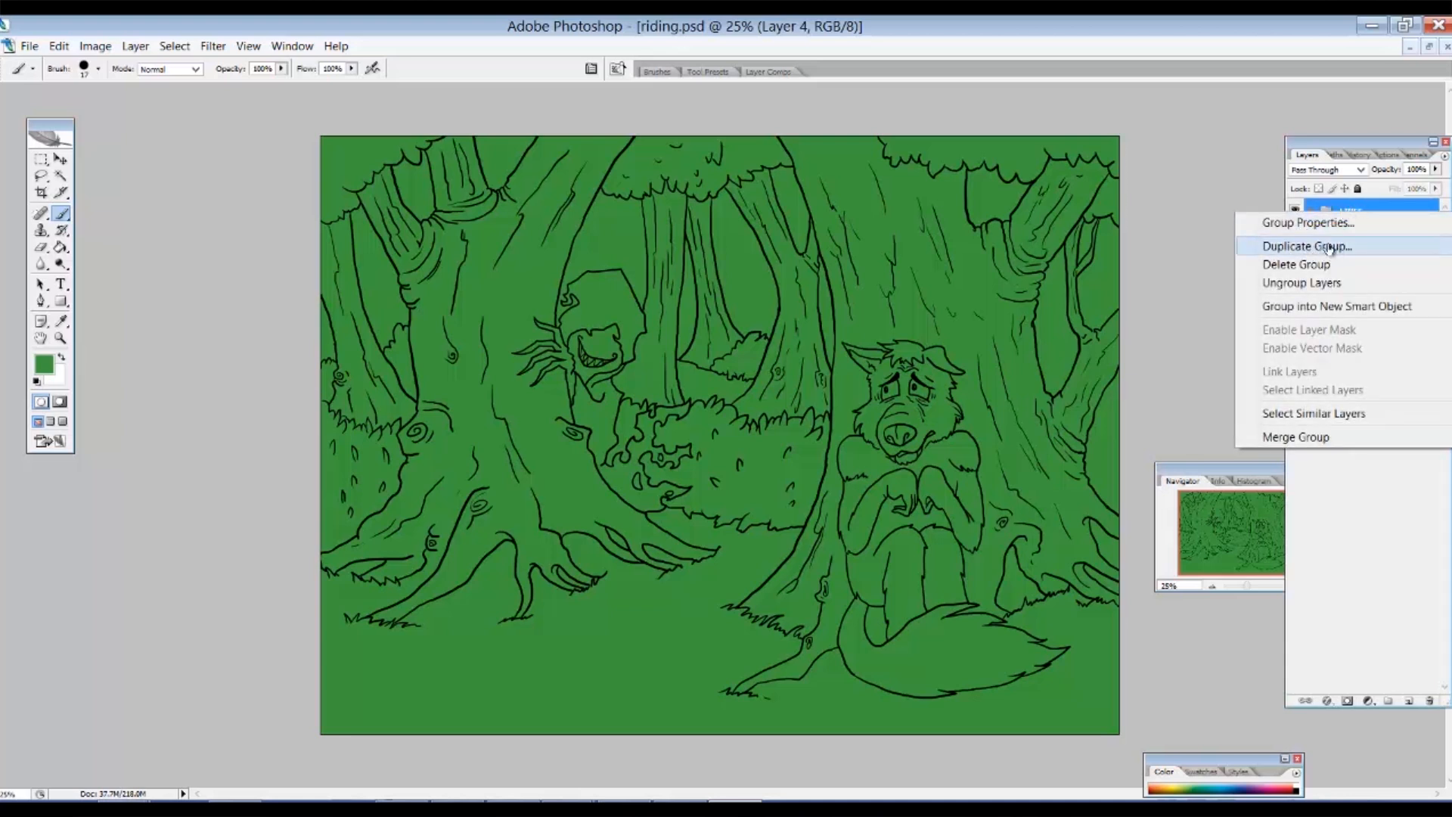
{"action": "left_click", "coordinate": [1325, 248]}
{"action": "left_click", "coordinate": [857, 264]}
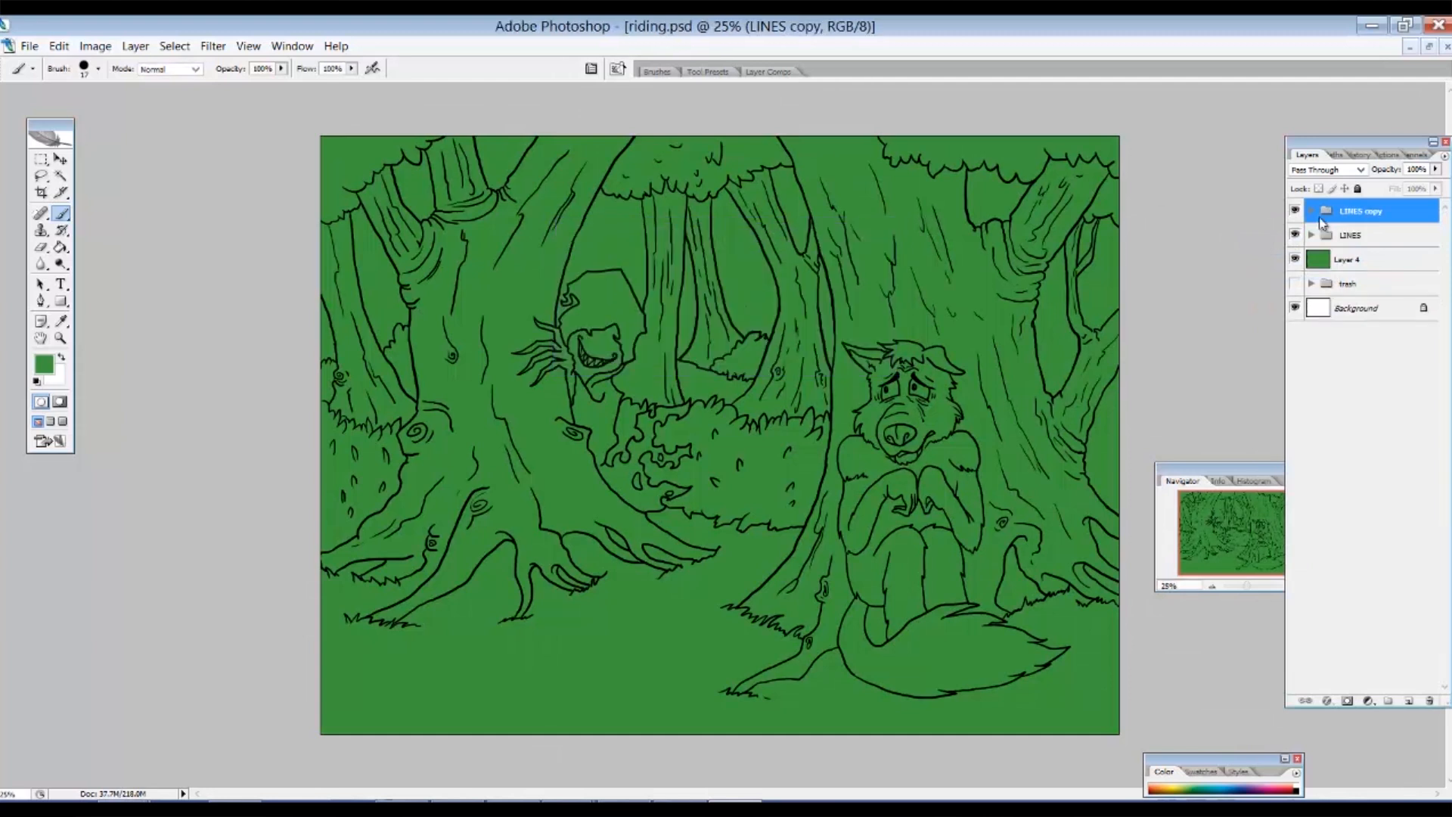
{"action": "right_click", "coordinate": [1378, 209]}
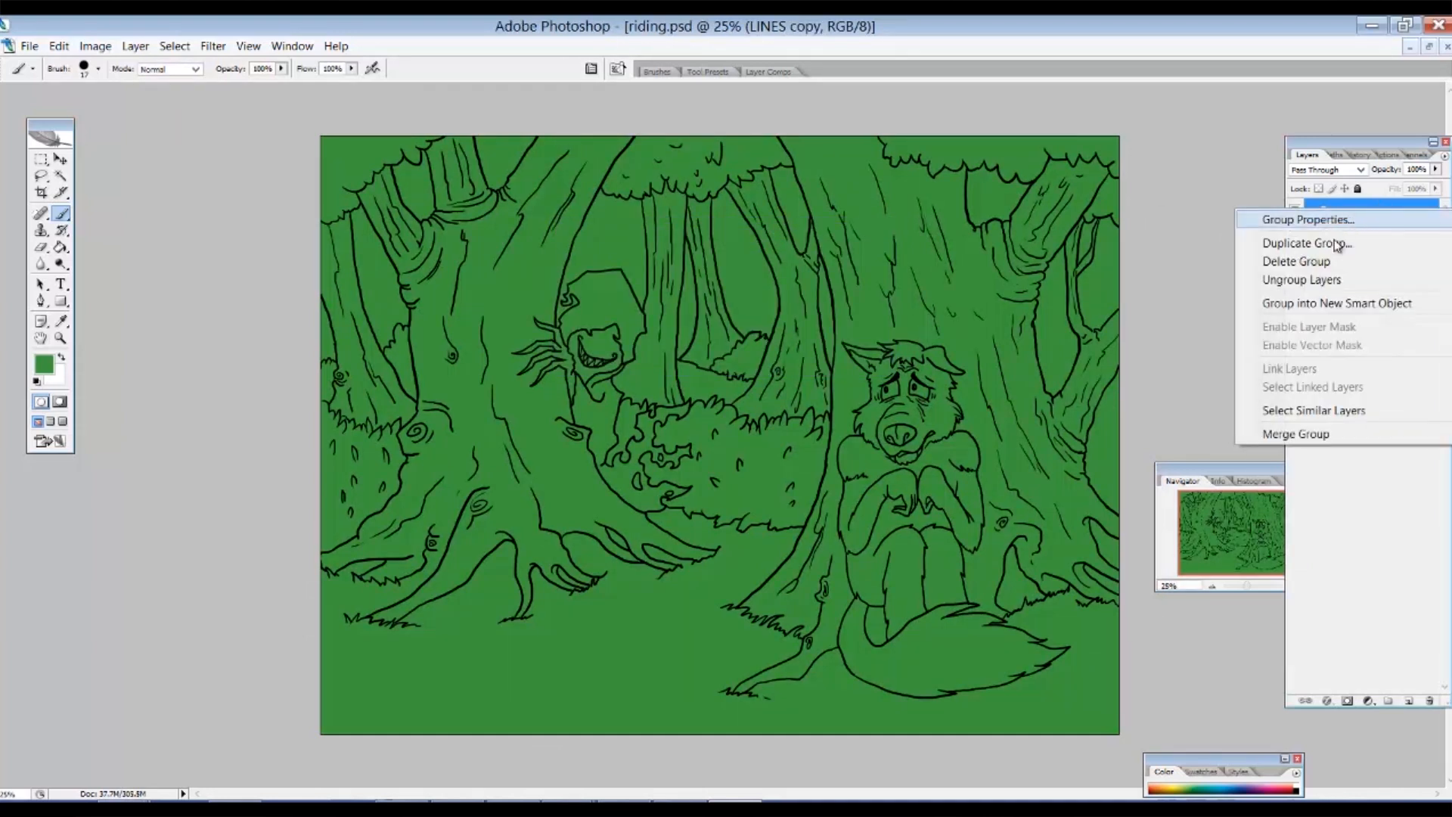
{"action": "left_click", "coordinate": [1303, 436]}
{"action": "left_click", "coordinate": [1295, 235]}
{"action": "left_click_drag", "start_coordinate": [1038, 365], "coordinate": [993, 469]}
{"action": "key", "text": "ctrl+z"}
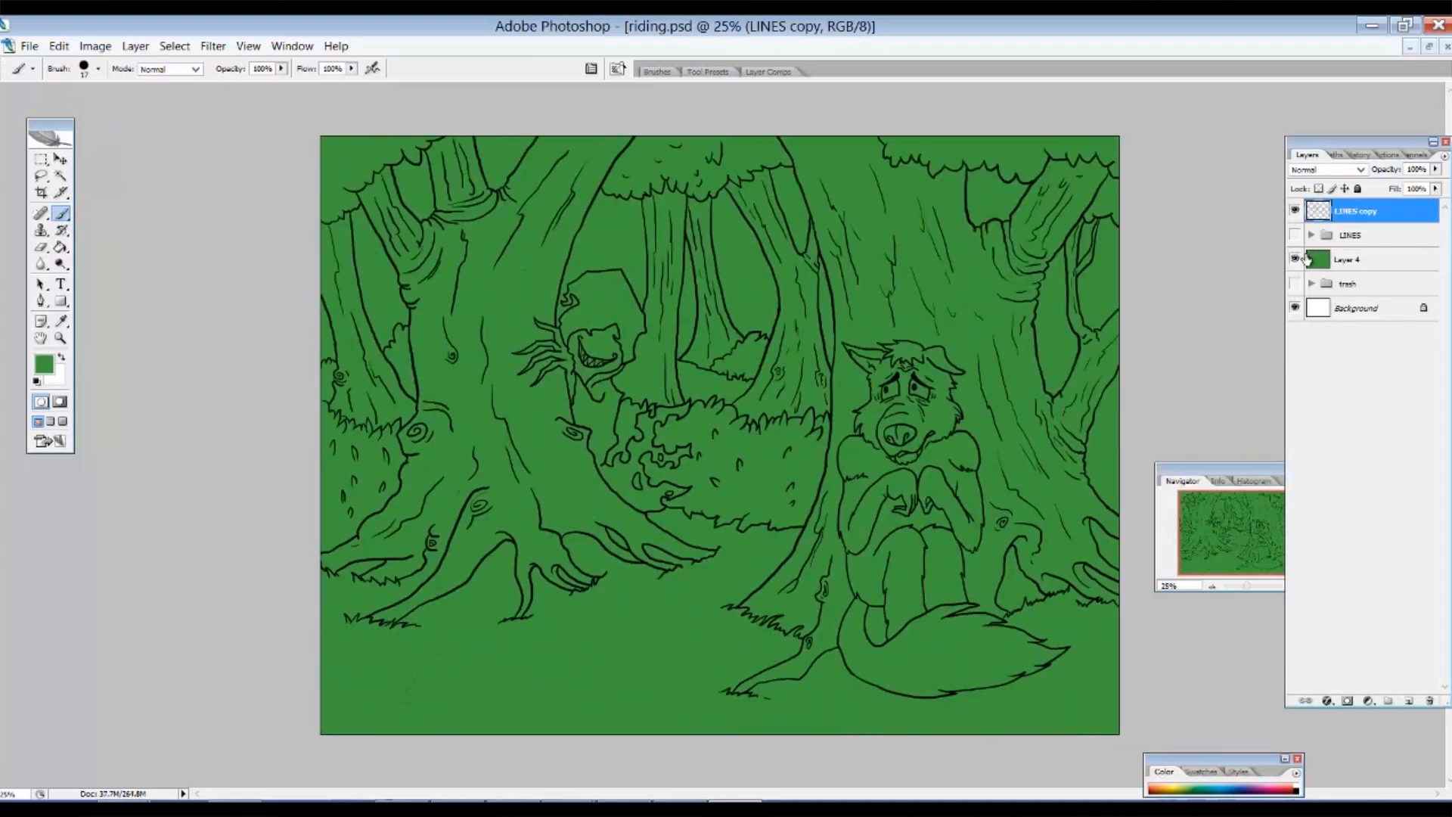
Compare the separate layers in the LINES group with the merged LINES copy by toggling their visibility.
{"action": "left_click", "coordinate": [1295, 235]}
{"action": "left_click", "coordinate": [1295, 210]}
{"action": "left_click", "coordinate": [1311, 235]}
{"action": "left_click", "coordinate": [1295, 283]}
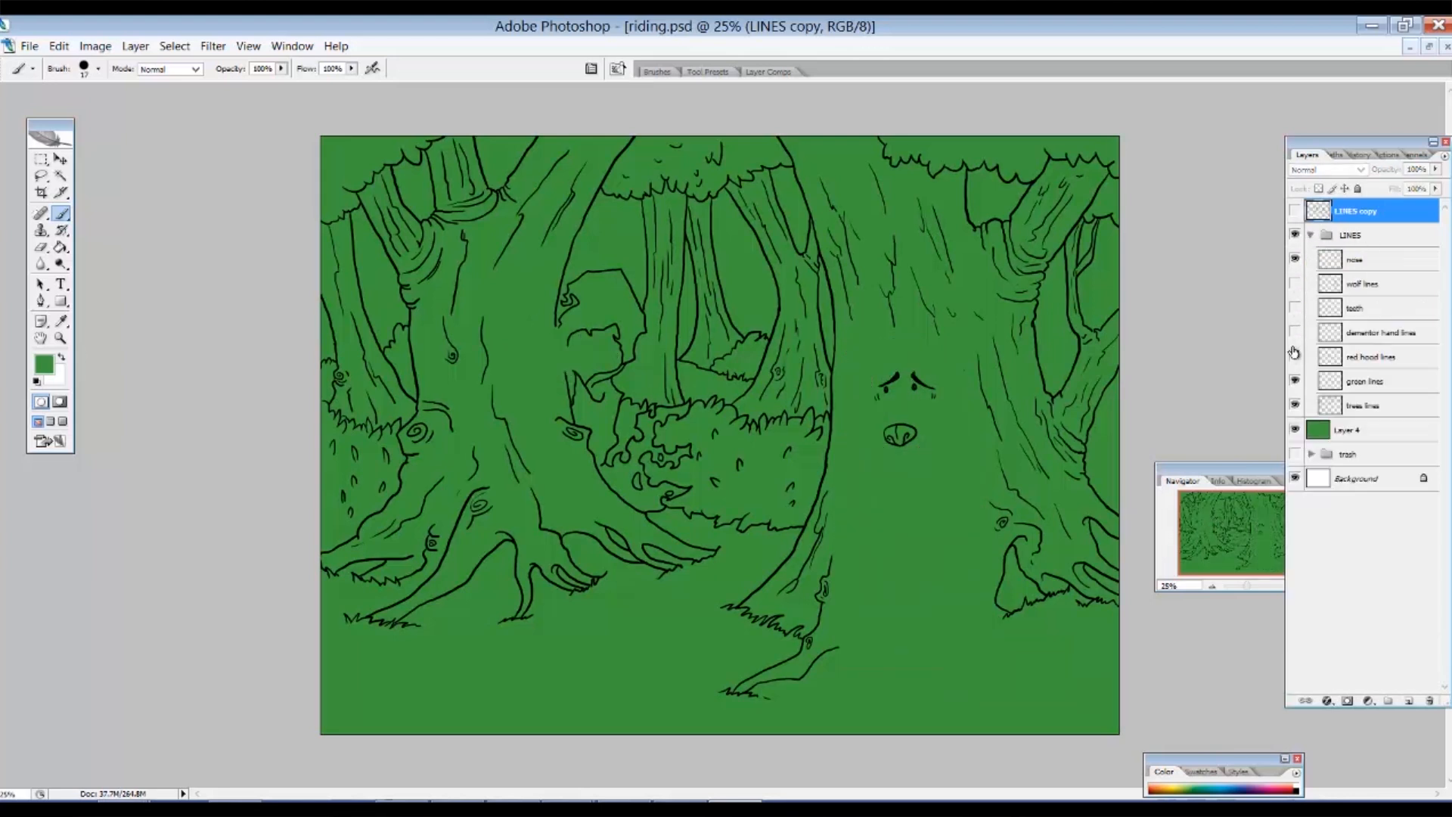
{"action": "left_click", "coordinate": [1295, 284]}
{"action": "left_click", "coordinate": [1311, 235]}
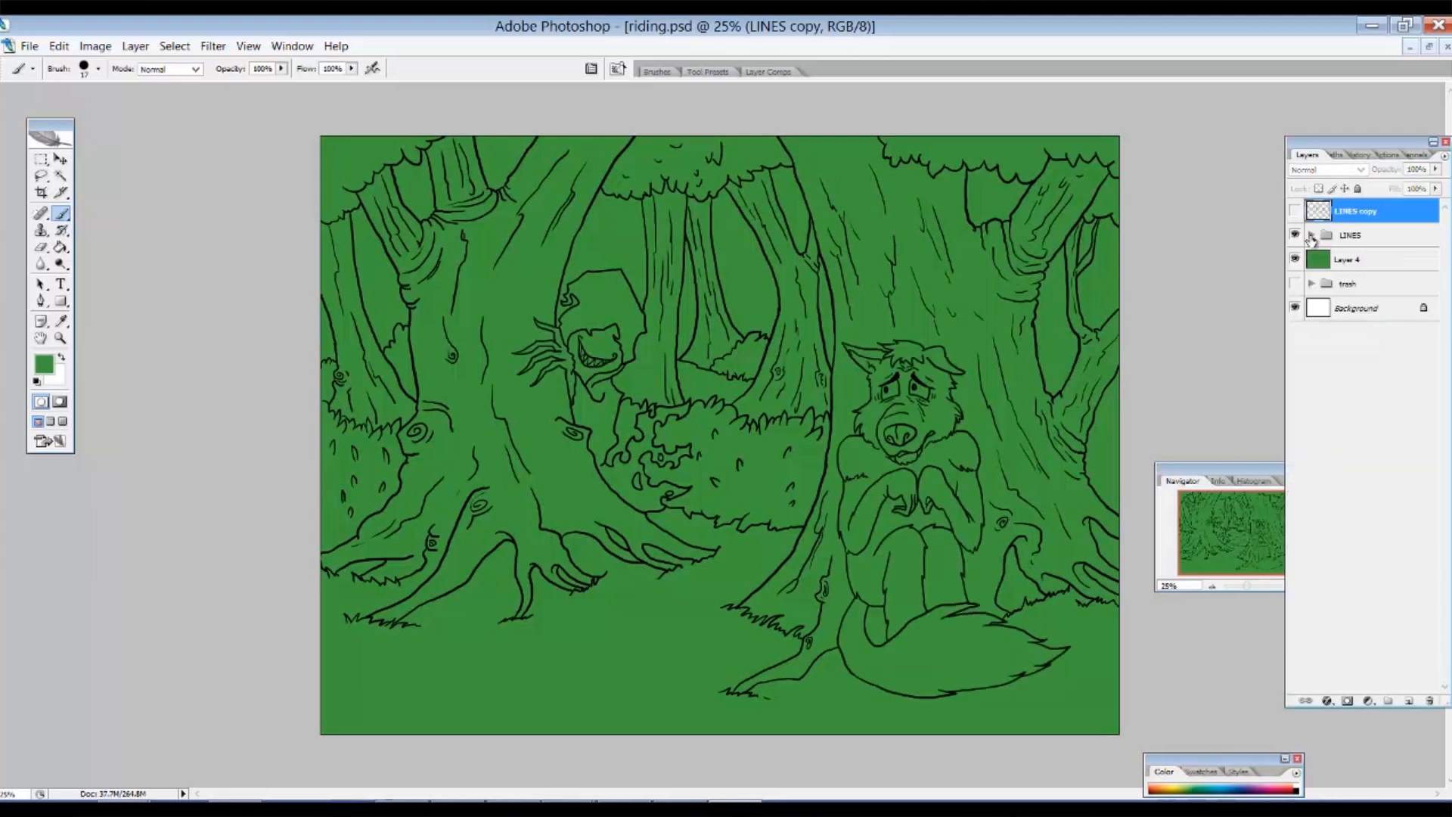
{"action": "left_click", "coordinate": [1295, 234]}
{"action": "left_click", "coordinate": [1295, 210]}
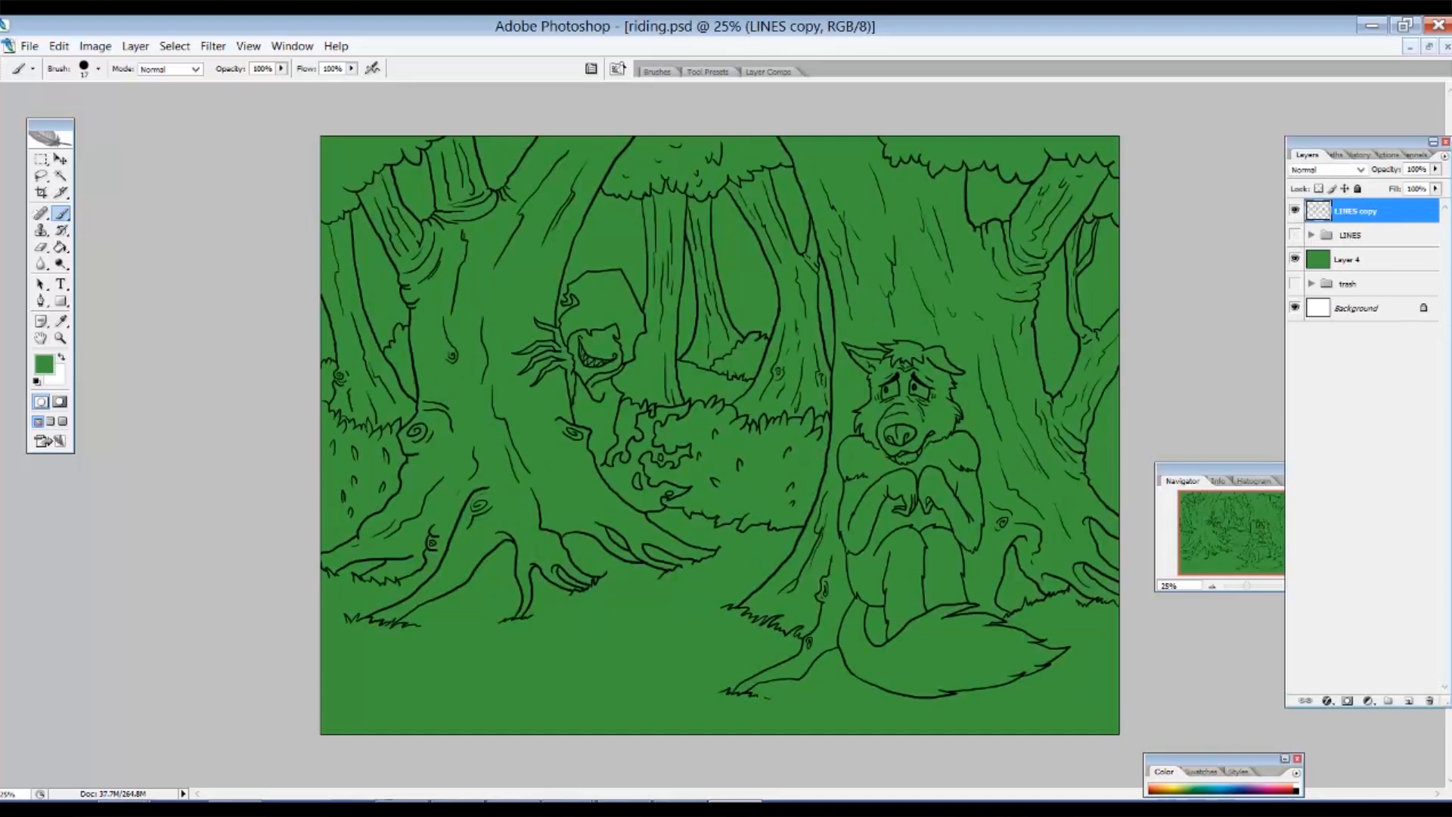
Select the large tree behind the wolf on LINES copy with the Magic Wand, and add a new layer above Layer 4.
{"action": "left_click", "coordinate": [61, 175]}
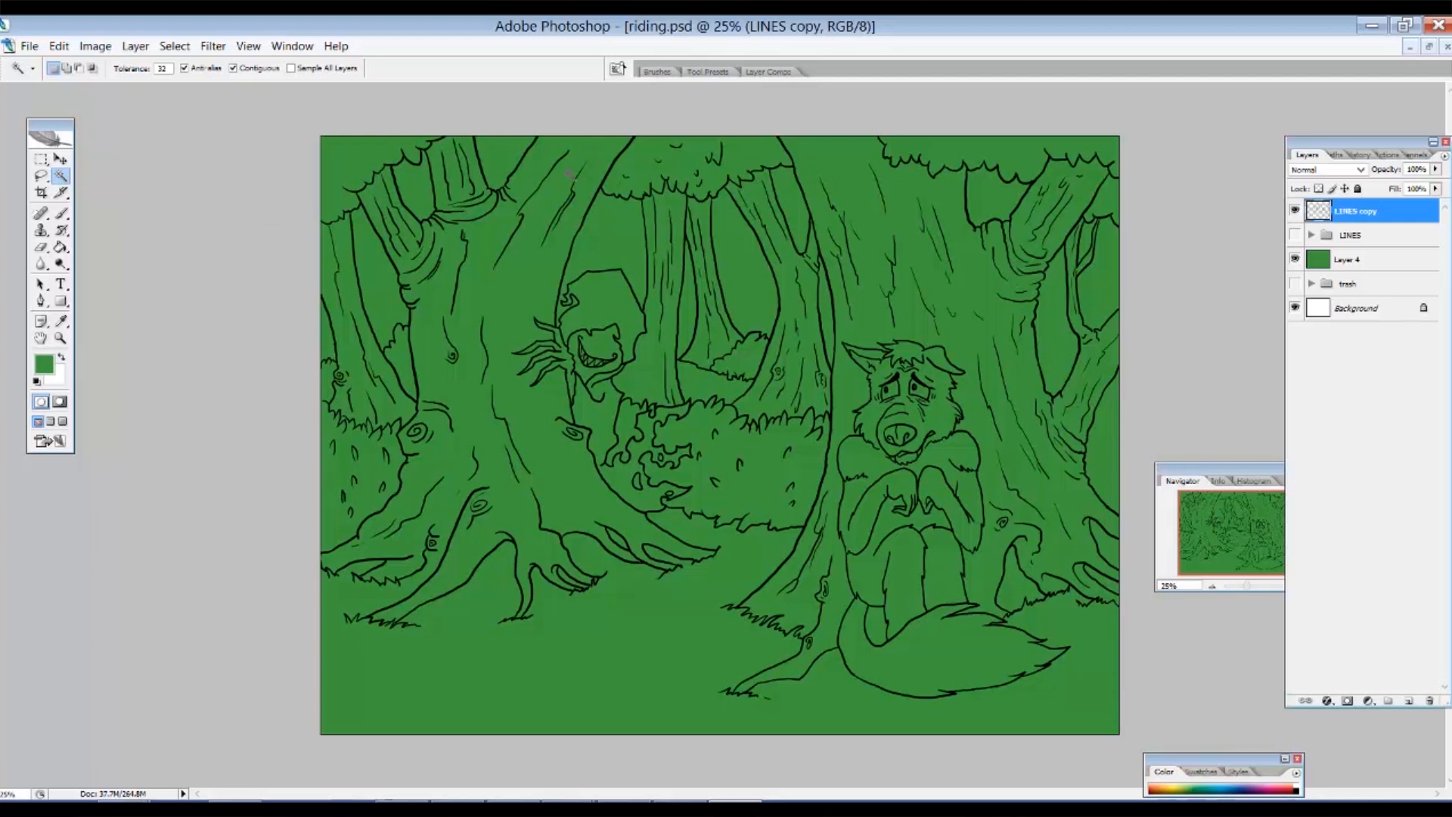
{"action": "left_click", "coordinate": [534, 438]}
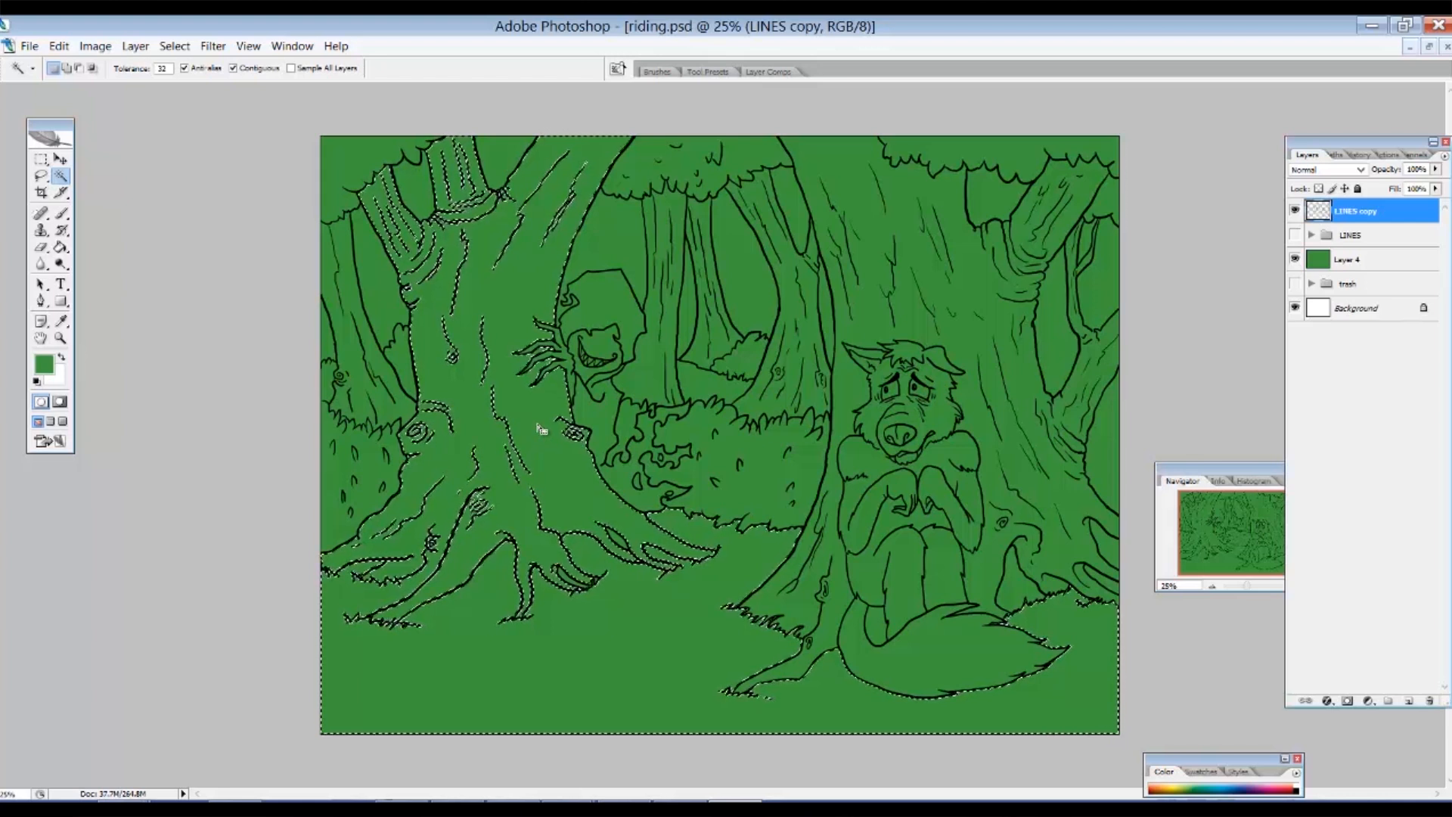
{"action": "key", "text": "ctrl+d"}
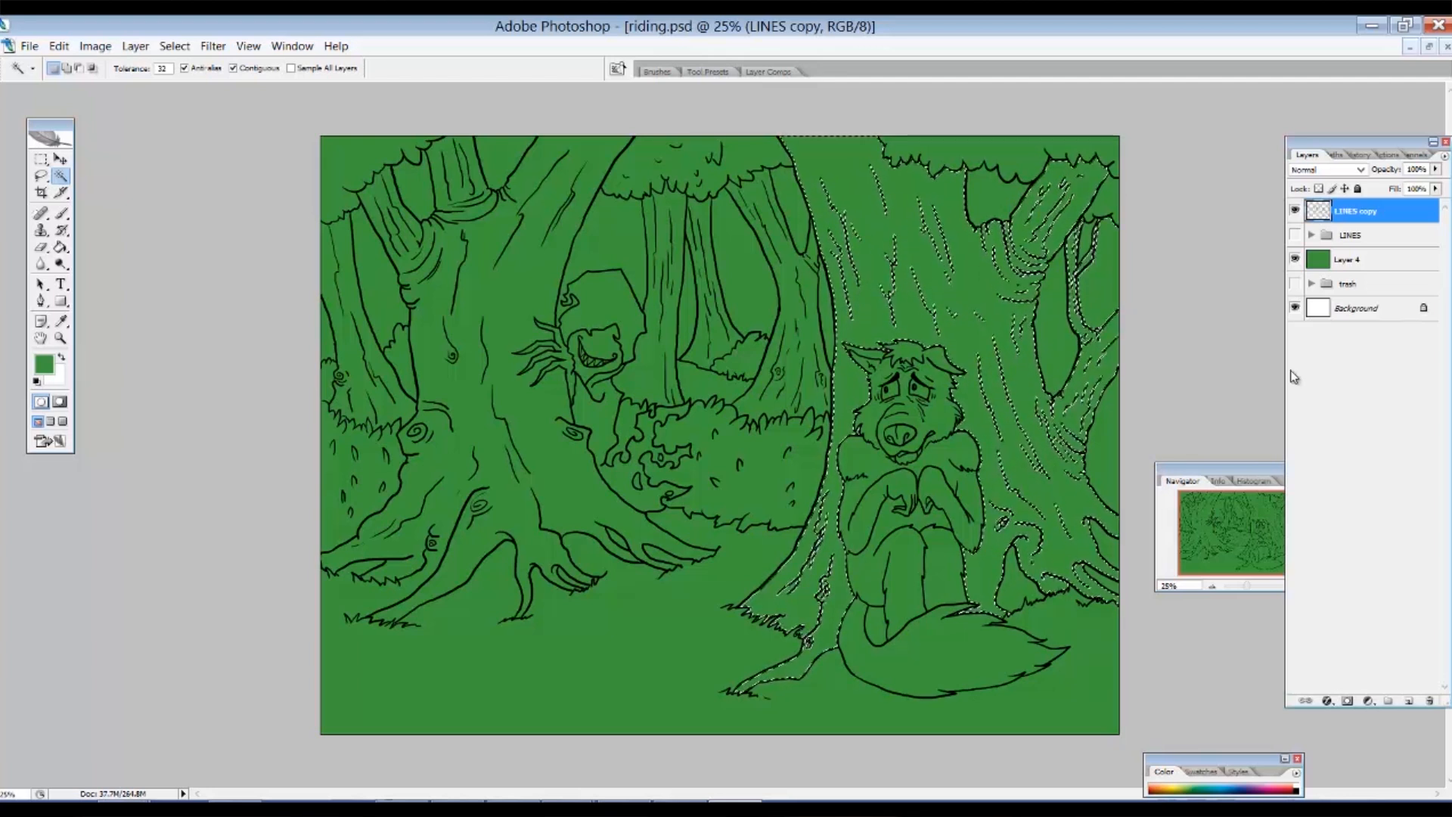
{"action": "left_click", "coordinate": [1374, 286]}
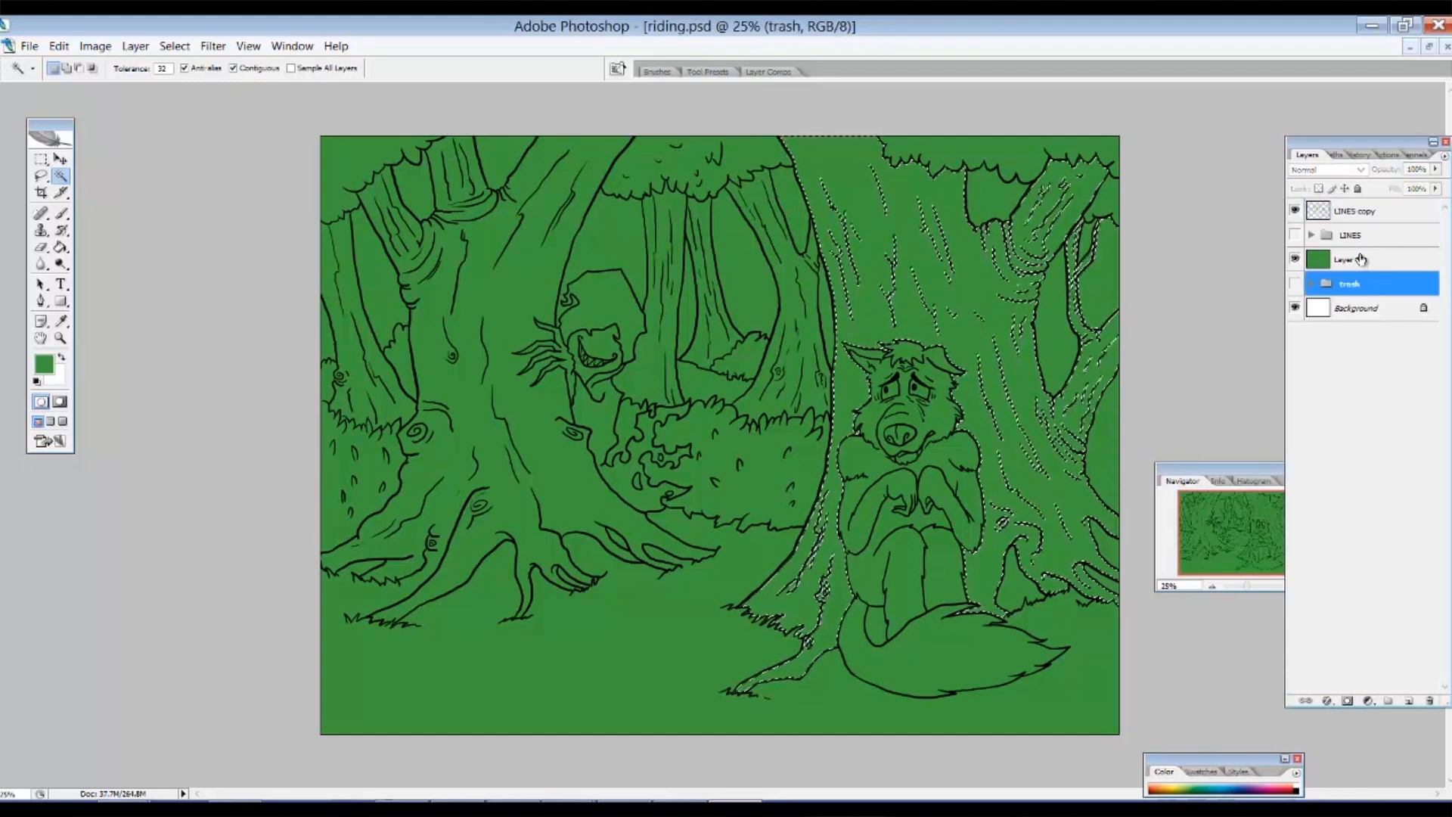
{"action": "left_click", "coordinate": [1361, 260]}
{"action": "left_click", "coordinate": [1411, 697]}
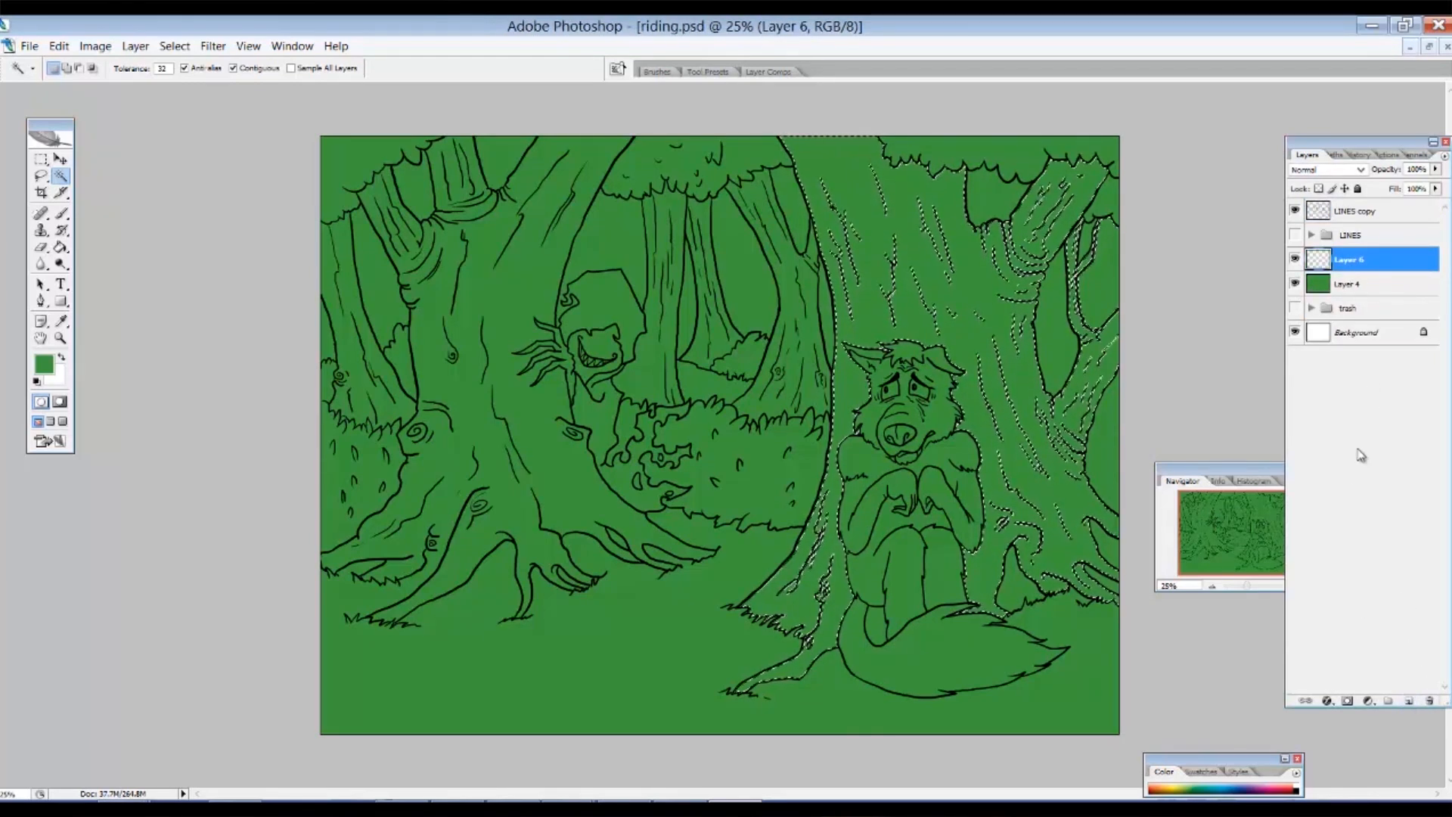
Set the foreground colour to a light orange-tan for the tree bark.
{"action": "left_click", "coordinate": [44, 364]}
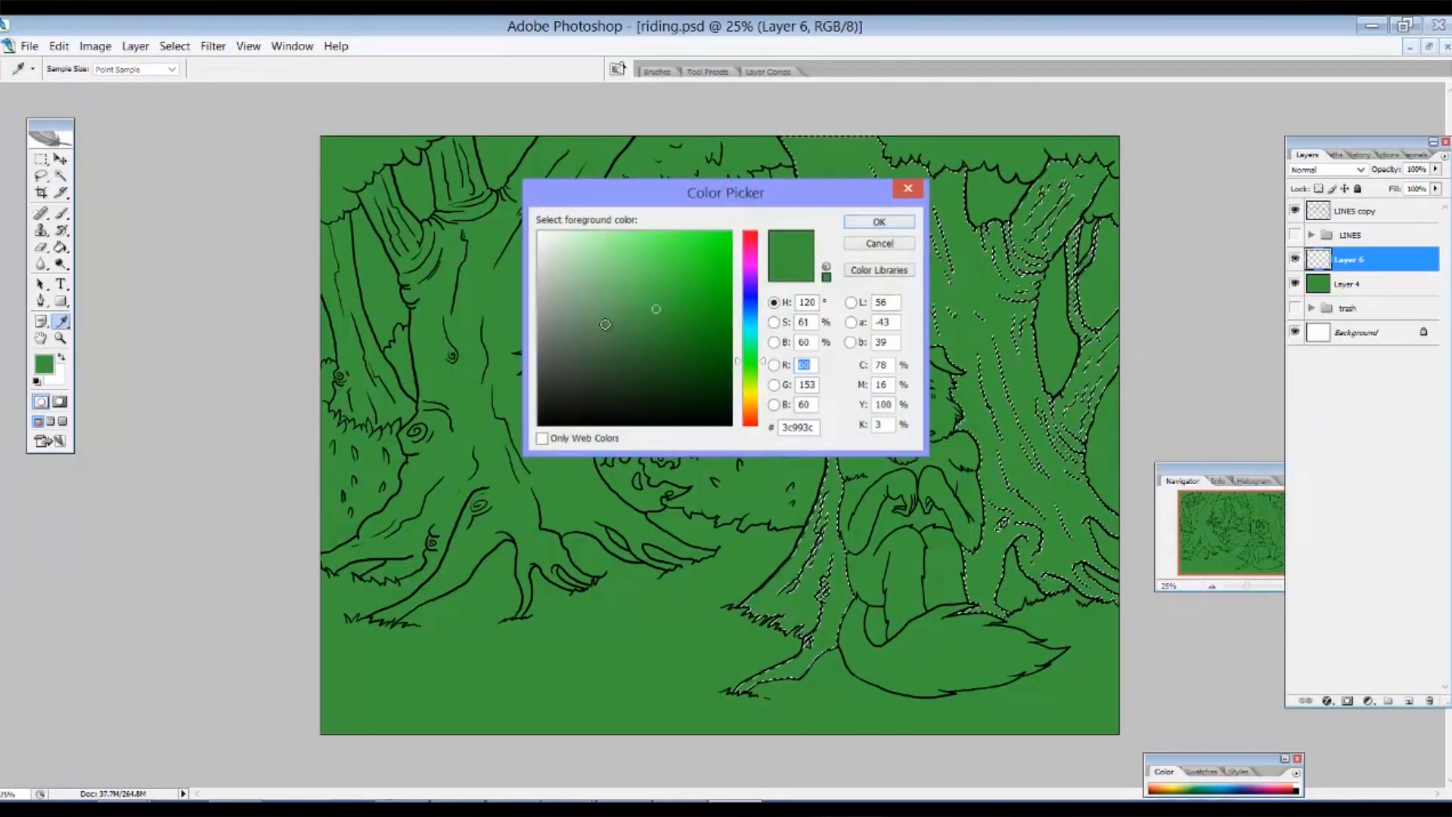
{"action": "left_click", "coordinate": [753, 411]}
{"action": "left_click_drag", "start_coordinate": [670, 283], "coordinate": [637, 253]}
{"action": "left_click", "coordinate": [850, 223]}
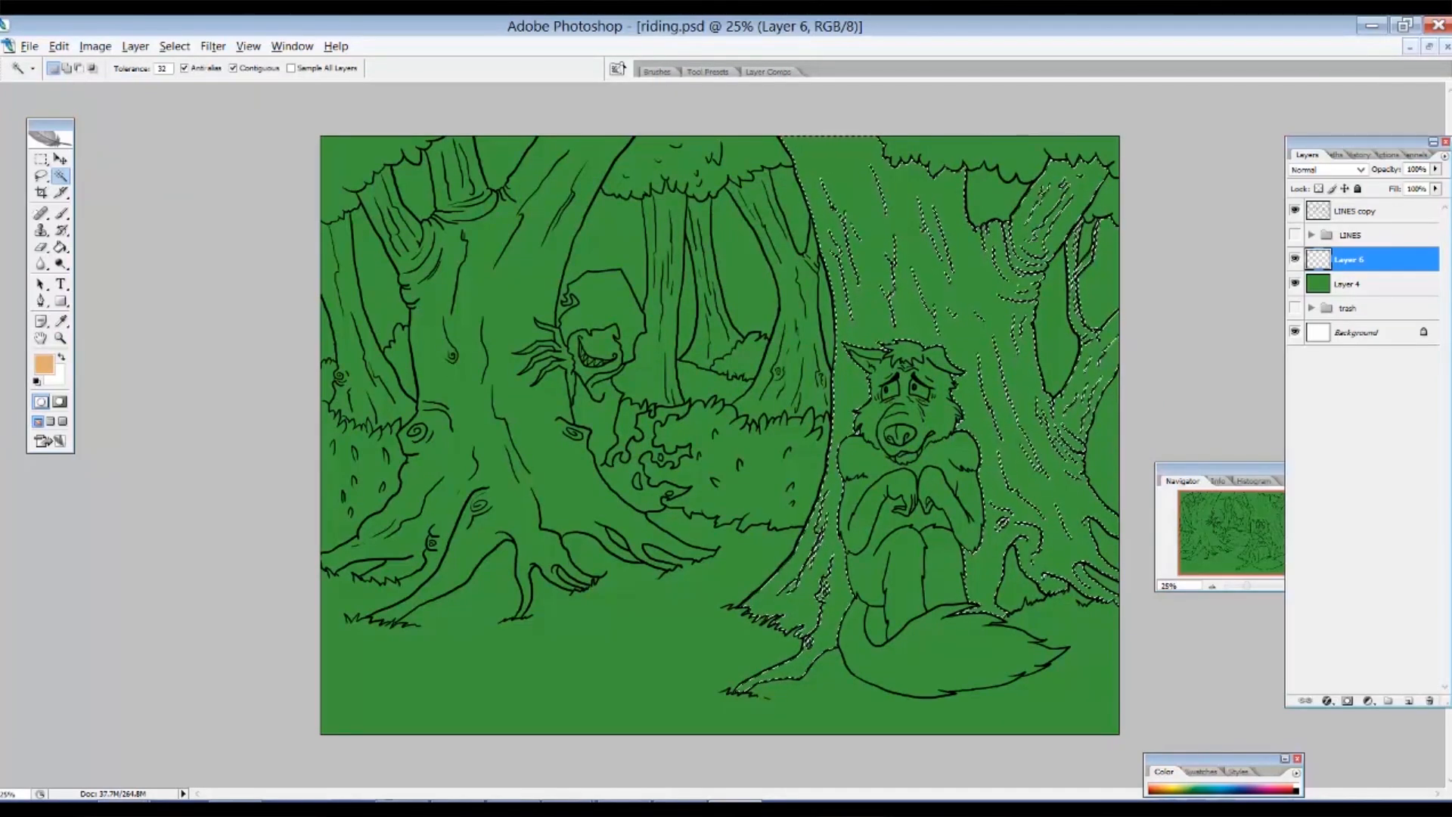
Fill the selected tree with orange-tan on Layer 6, deselect it, and brush the same colour along a bark line's edges.
{"action": "key", "text": "alt+BackSpace"}
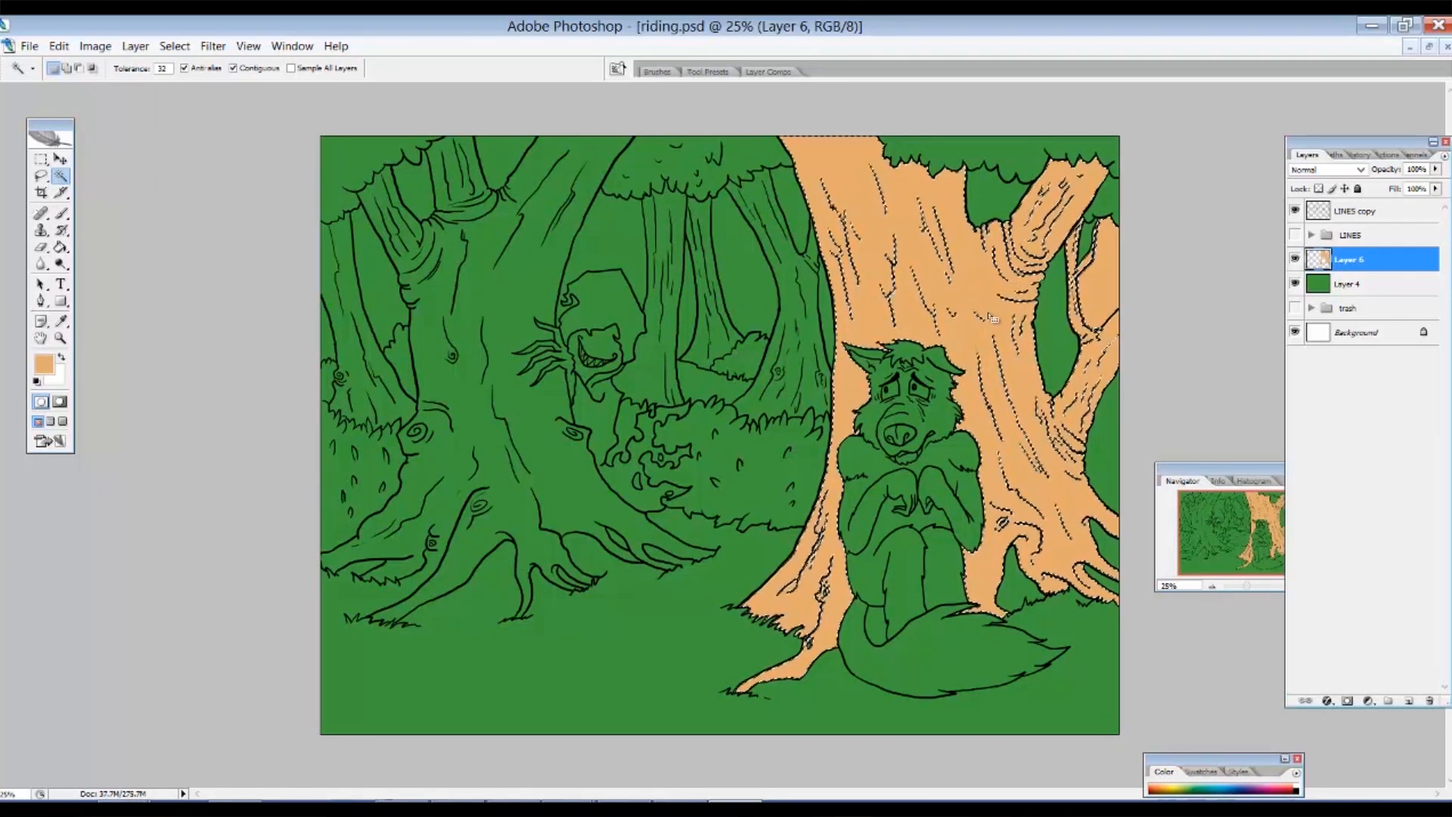
{"action": "key", "text": "ctrl+d"}
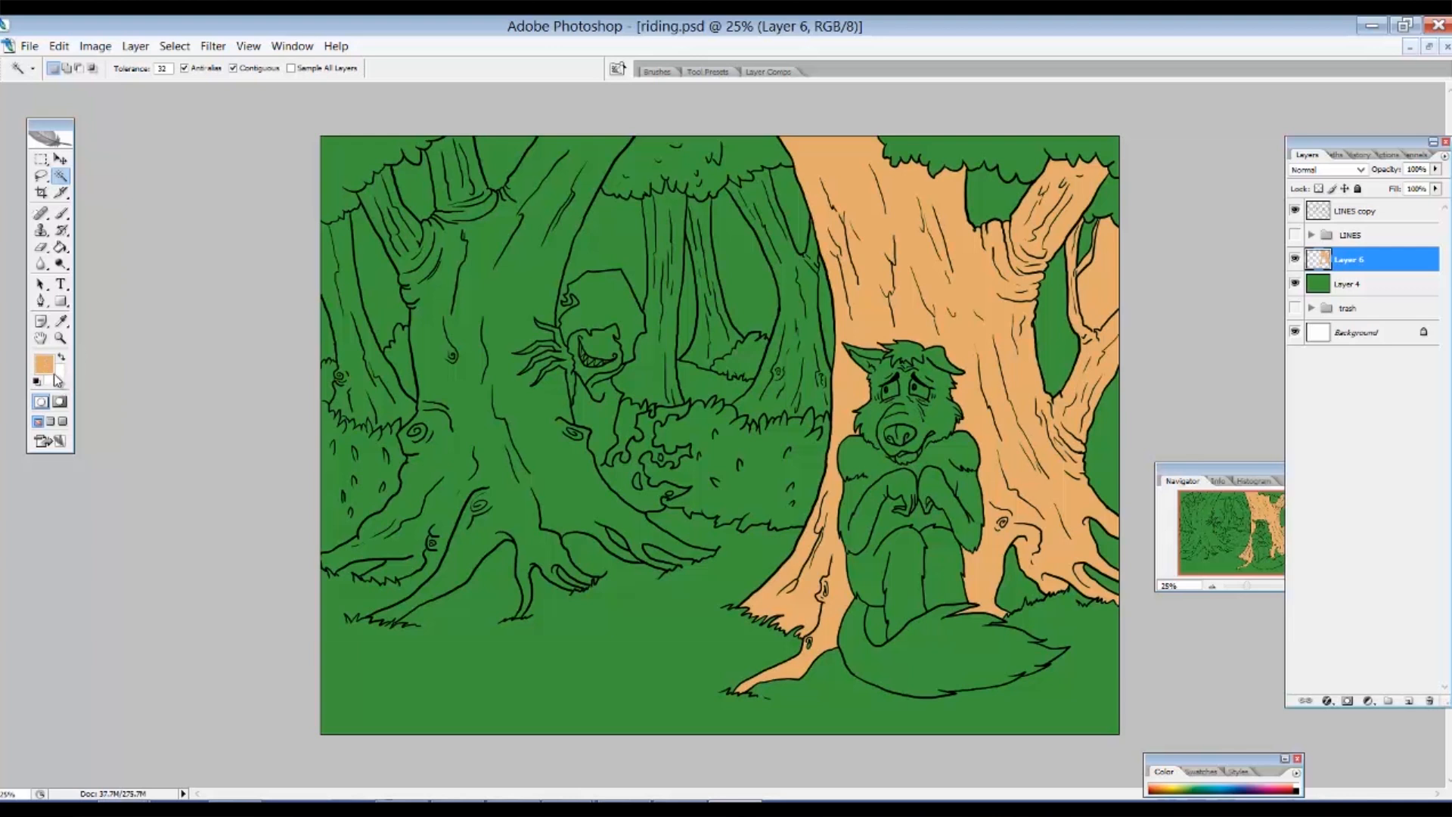
{"action": "left_click_drag", "start_coordinate": [935, 209], "coordinate": [1055, 508]}
{"action": "left_click_drag", "start_coordinate": [904, 186], "coordinate": [1012, 365]}
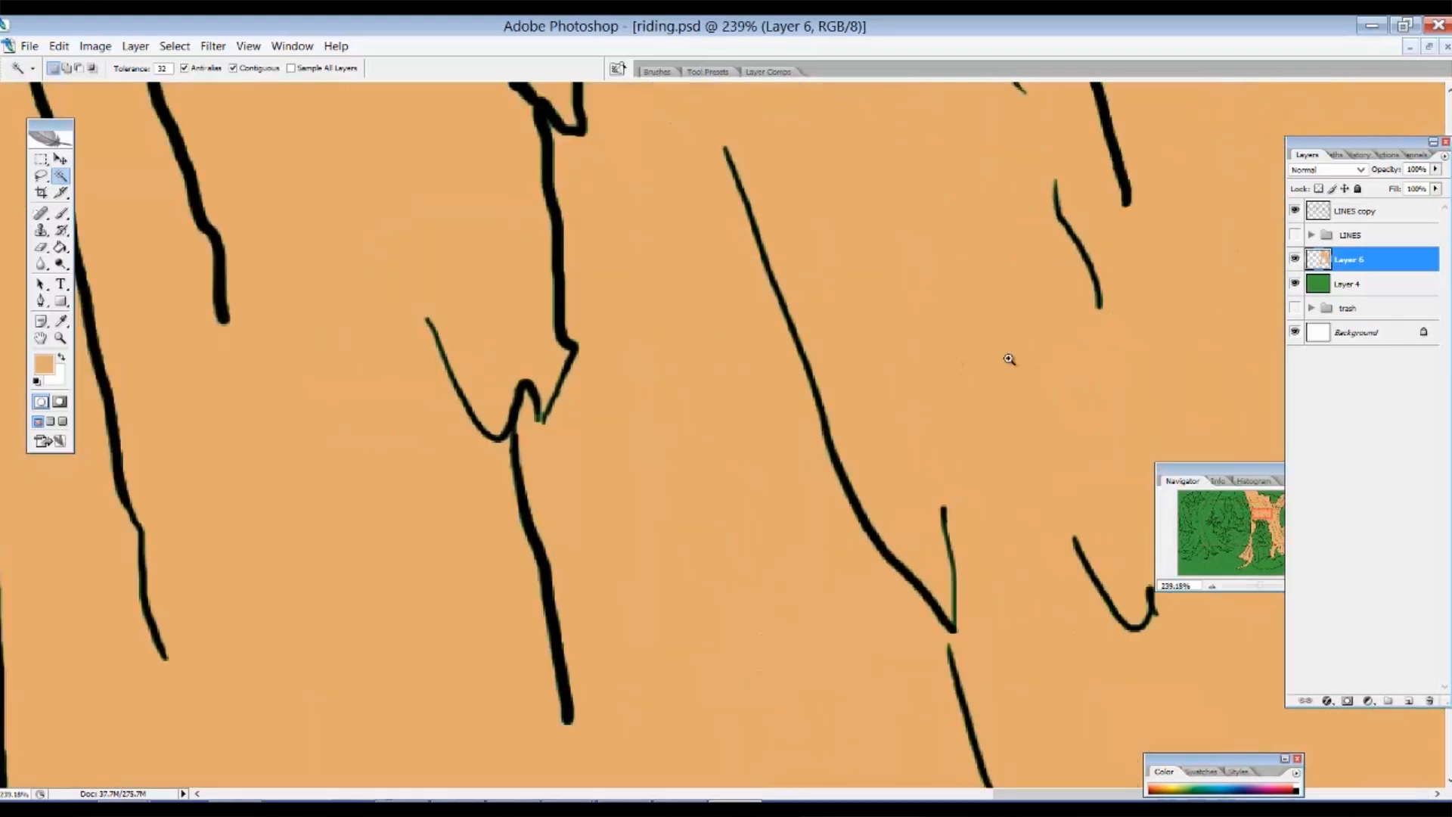
{"action": "left_click_drag", "start_coordinate": [551, 242], "coordinate": [631, 369]}
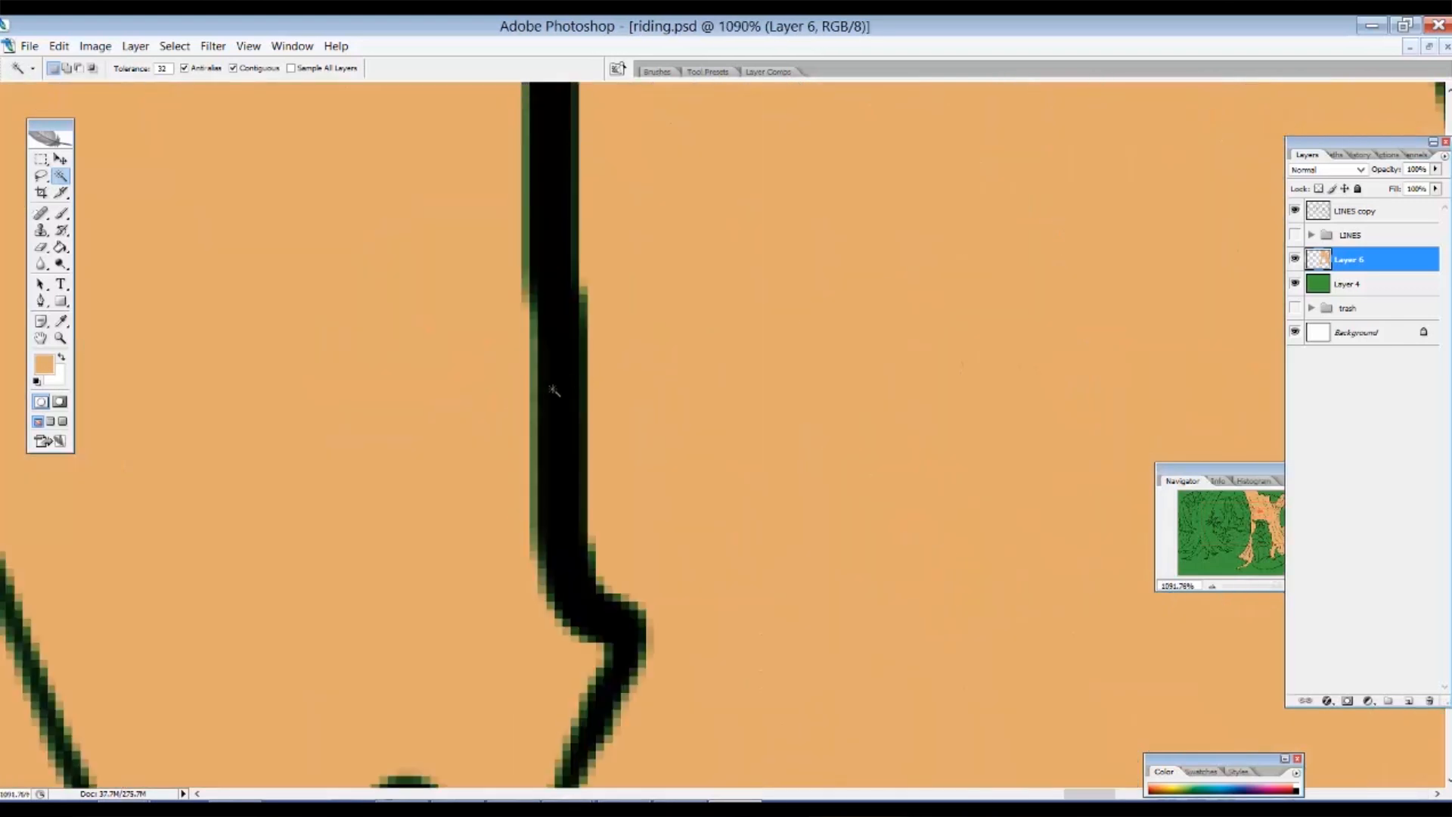
{"action": "key", "text": "b"}
{"action": "mouse_move", "coordinate": [528, 402]}
{"action": "left_mouse_down"}
{"action": "mouse_move", "coordinate": [472, 414]}
{"action": "mouse_move", "coordinate": [509, 424]}
{"action": "mouse_move", "coordinate": [602, 348]}
{"action": "mouse_move", "coordinate": [623, 216]}
{"action": "mouse_move", "coordinate": [587, 171]}
{"action": "left_mouse_up"}
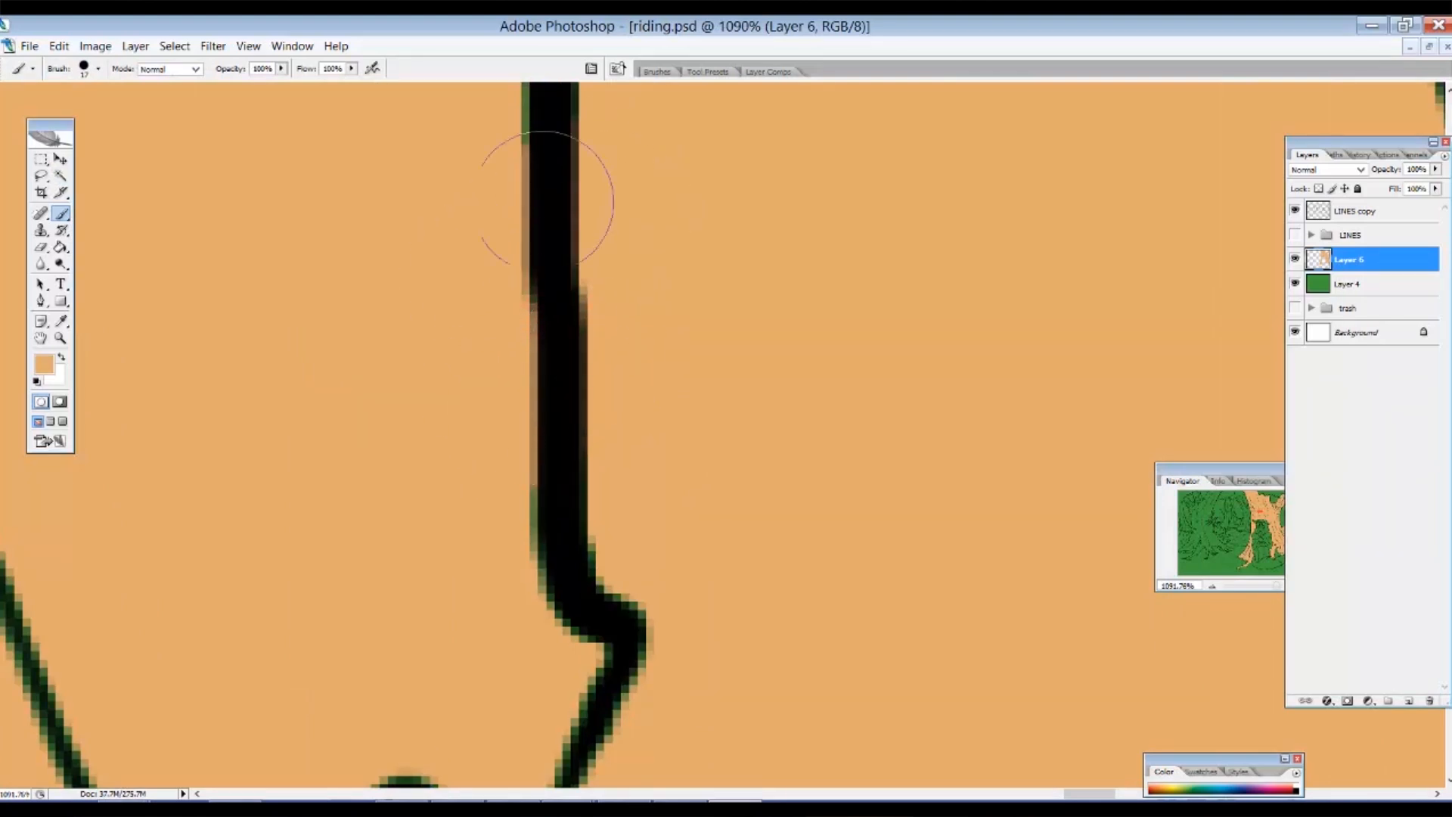
Undo the bark-line brush stroke, the deselection and the tree fill.
{"action": "left_click", "coordinate": [689, 451], "text": "alt"}
{"action": "left_click", "coordinate": [692, 452], "text": "alt"}
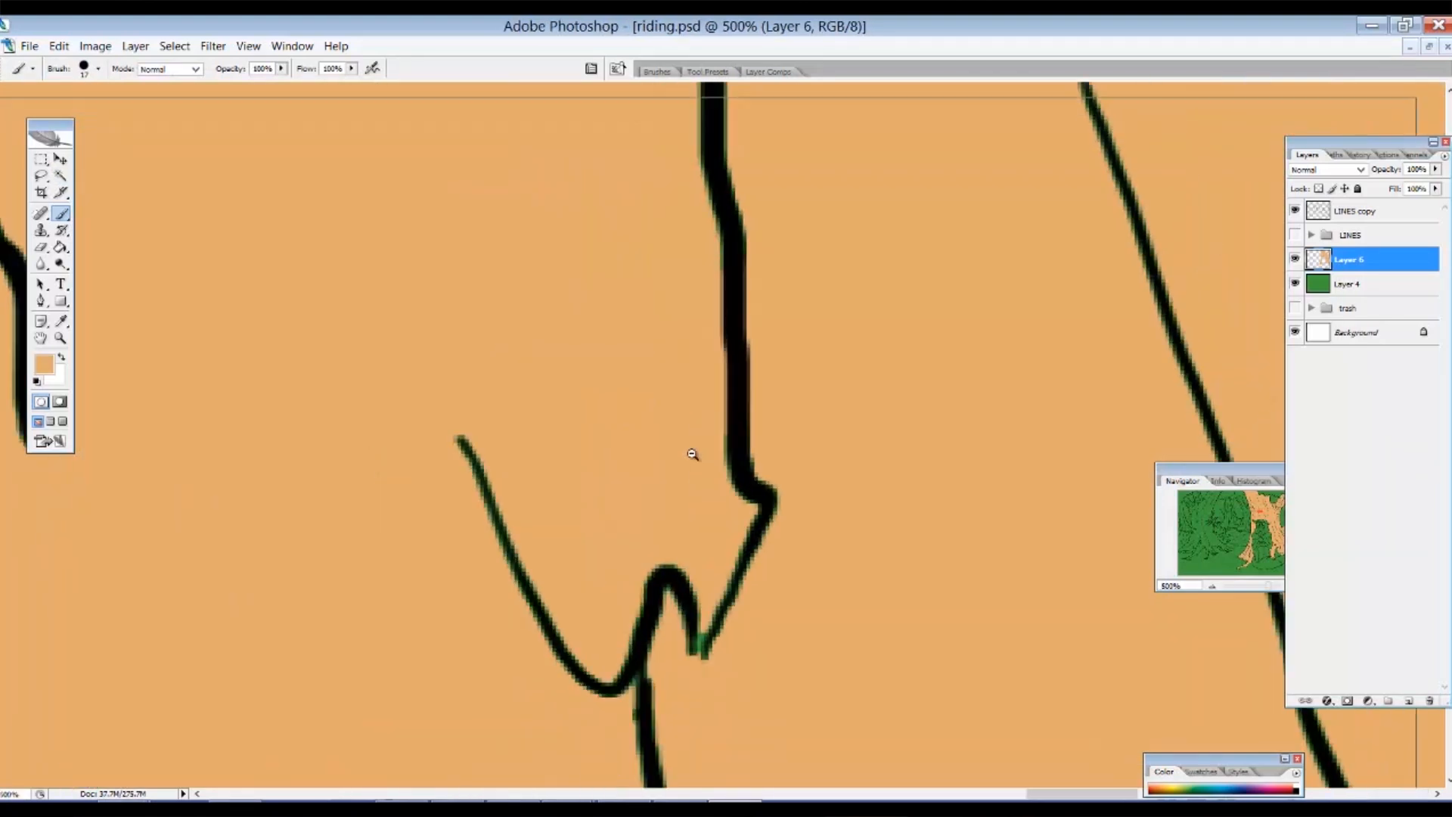
{"action": "left_click", "coordinate": [691, 452], "text": "alt"}
{"action": "left_click", "coordinate": [693, 454], "text": "alt"}
{"action": "left_click", "coordinate": [693, 457], "text": "alt"}
{"action": "left_click", "coordinate": [696, 463], "text": "alt"}
{"action": "left_click", "coordinate": [737, 472], "text": "alt"}
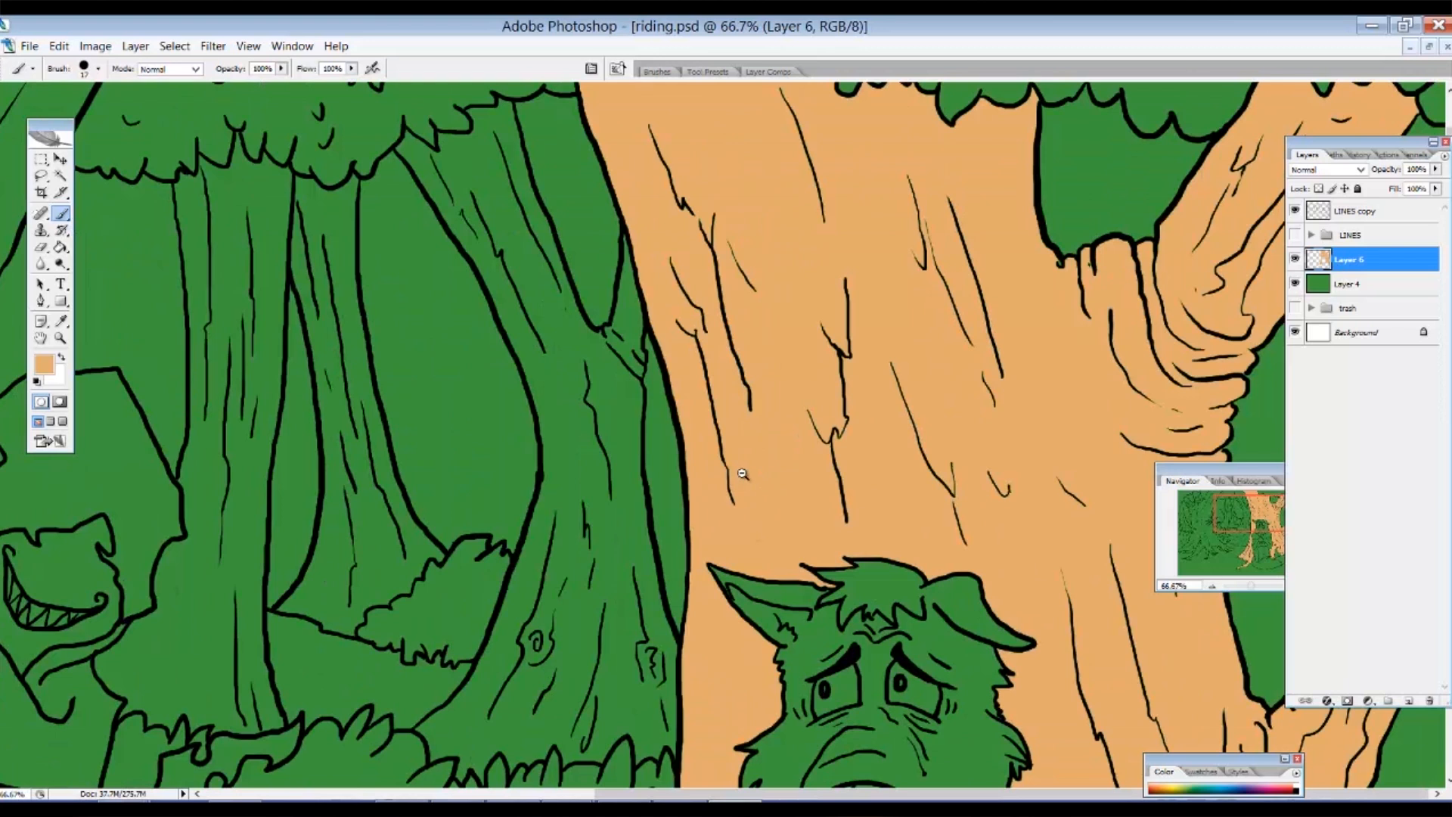
{"action": "left_click", "coordinate": [757, 472], "text": "alt"}
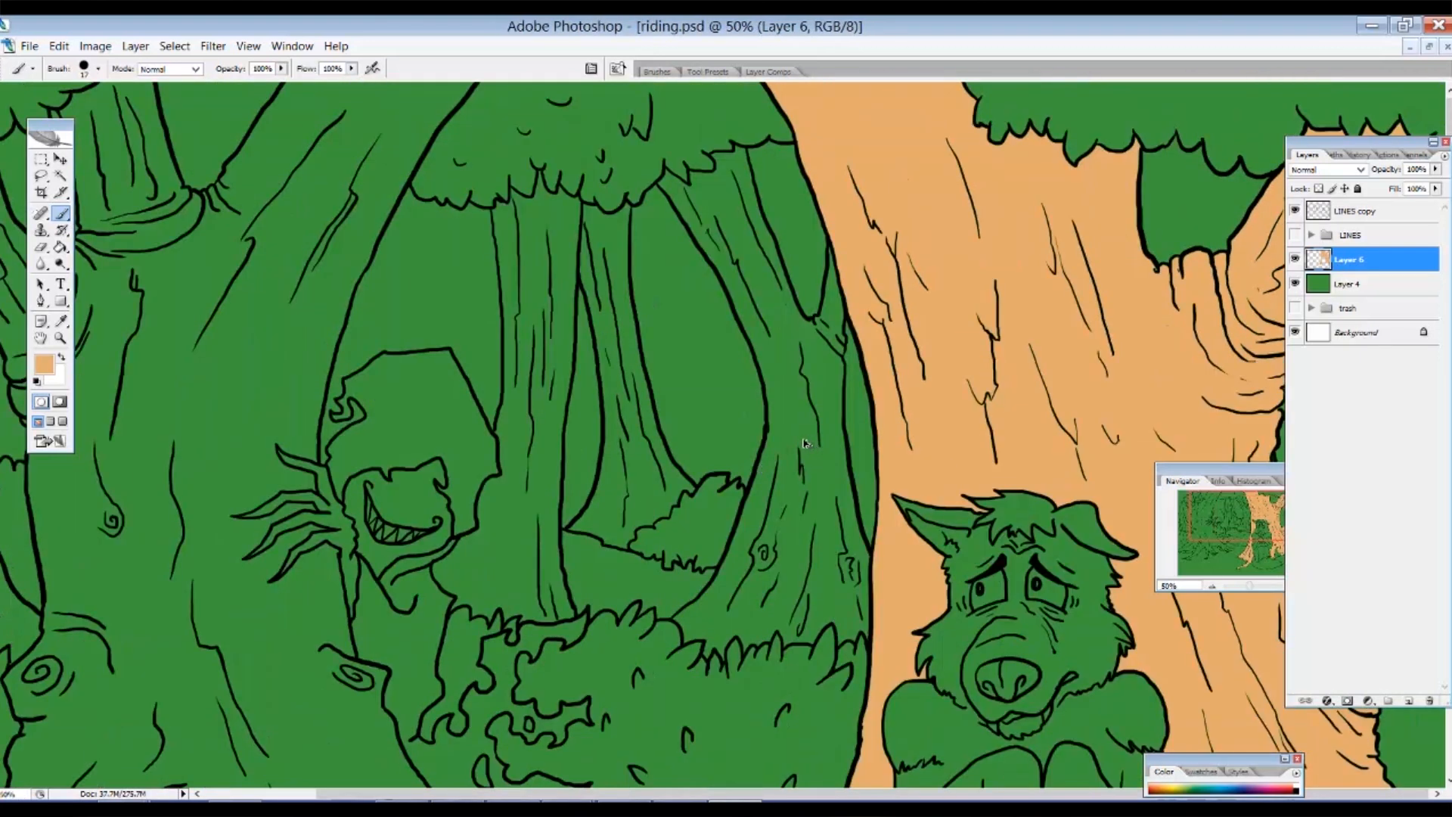
{"action": "key", "text": "ctrl+alt+z"}
{"action": "key", "text": "ctrl+alt+z"}
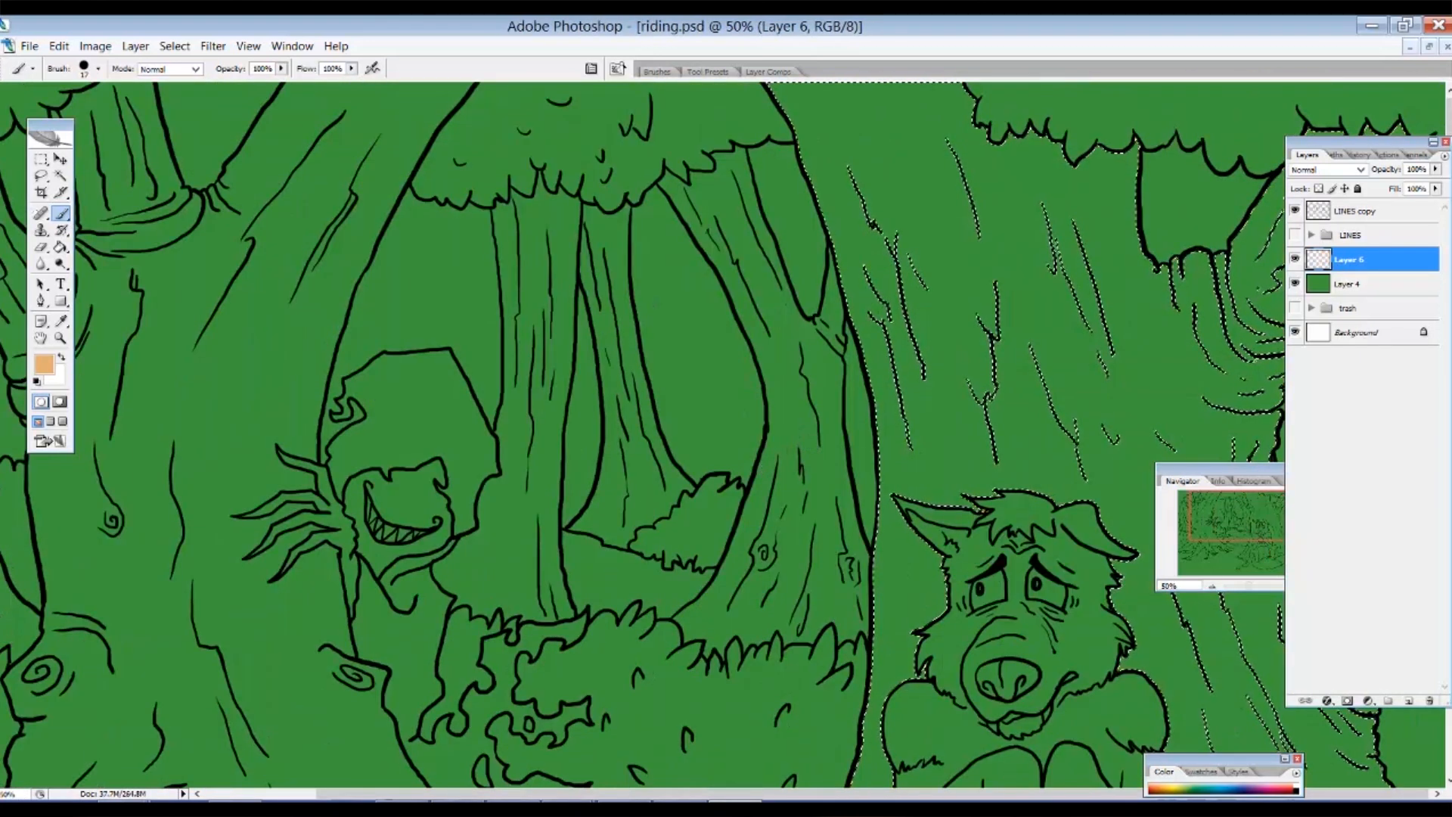
Expand the tree selection by 2 pixels, fill it with orange-tan on Layer 6, and deselect it.
{"action": "key", "text": "ctrl+minus"}
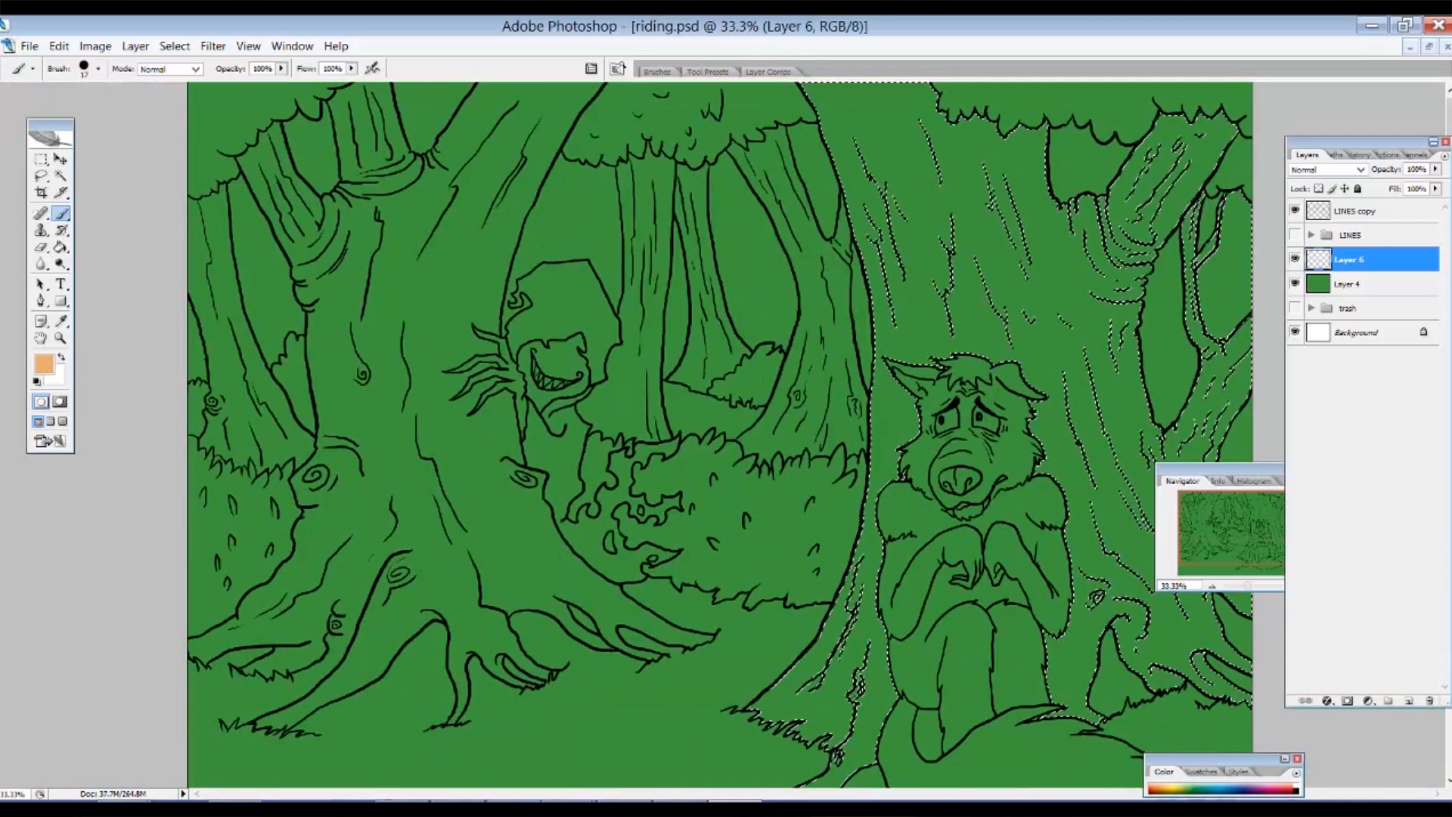
{"action": "left_click", "coordinate": [175, 46]}
{"action": "mouse_move", "coordinate": [141, 248]}
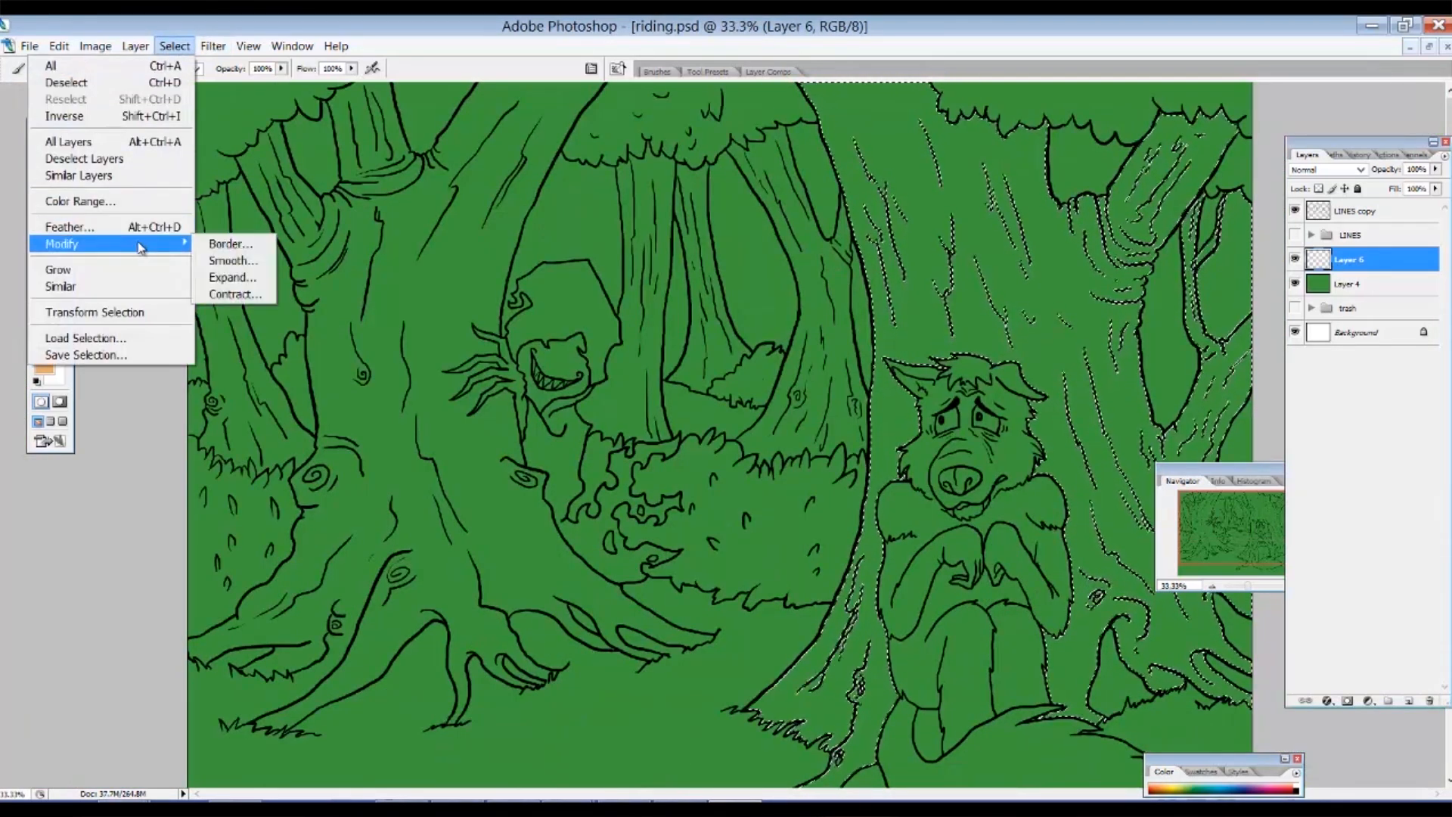
{"action": "left_click", "coordinate": [232, 278]}
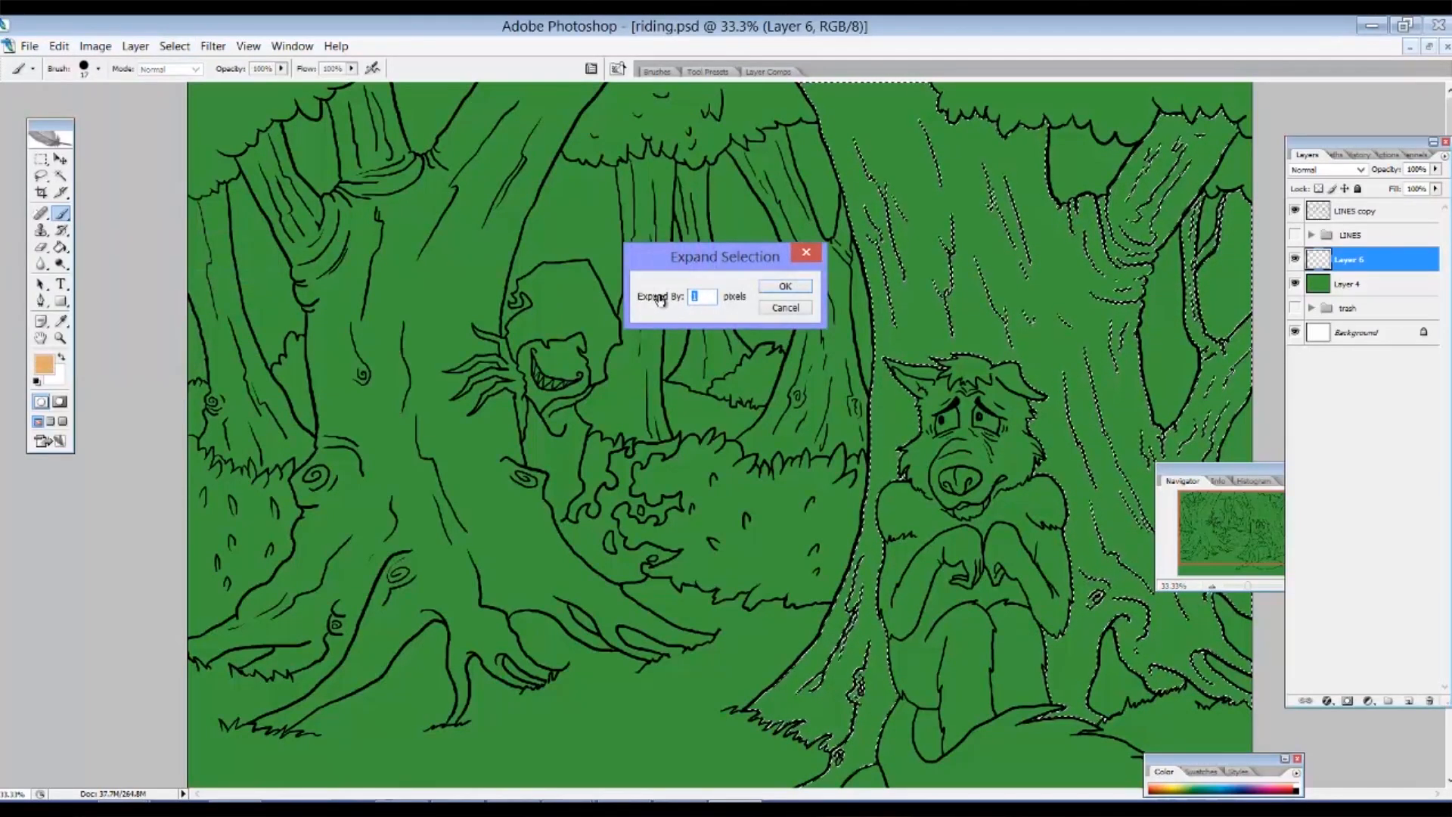
{"action": "type", "text": "2"}
{"action": "left_click", "coordinate": [784, 287]}
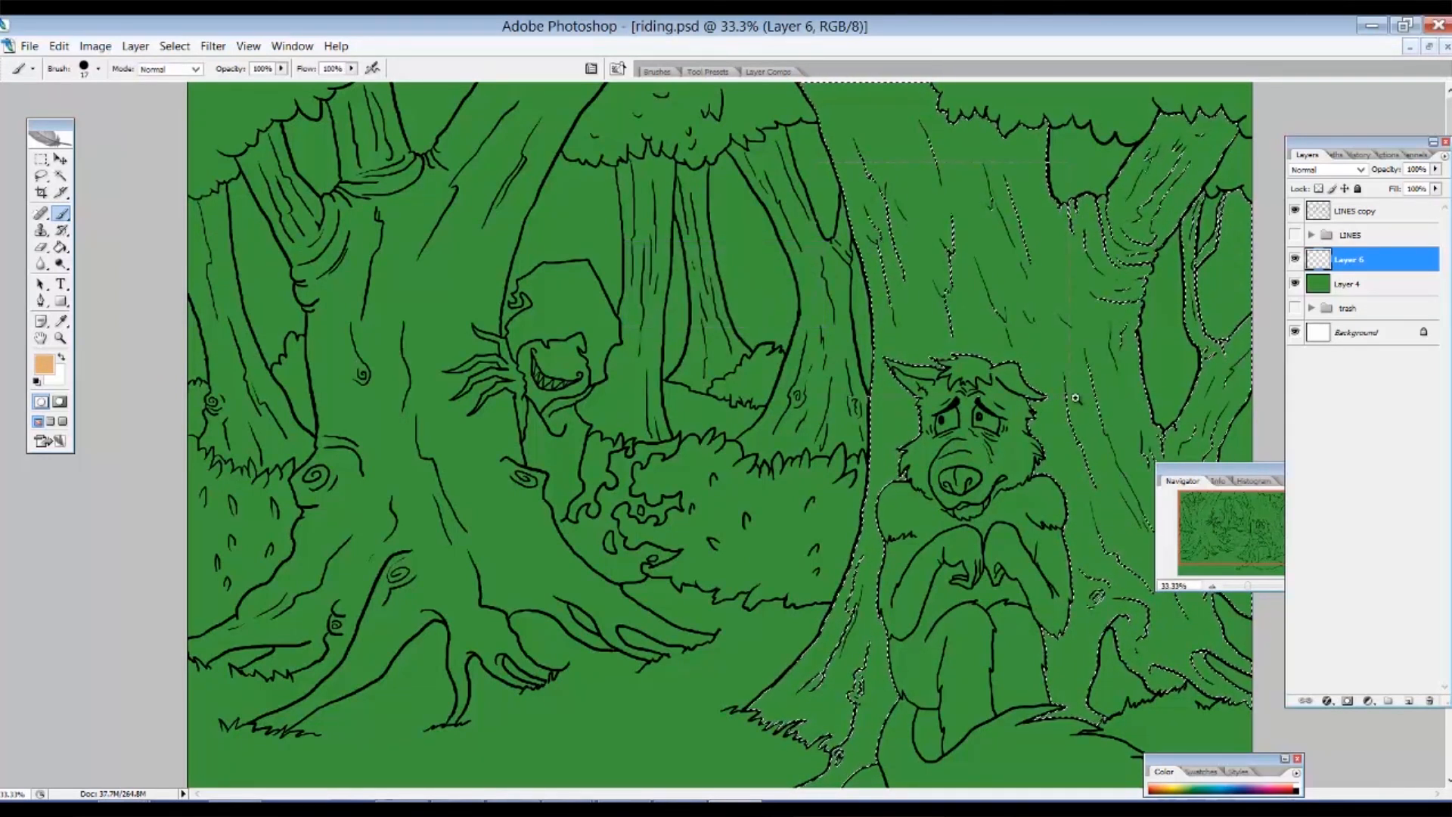
{"action": "left_click_drag", "start_coordinate": [1076, 398], "coordinate": [1080, 392]}
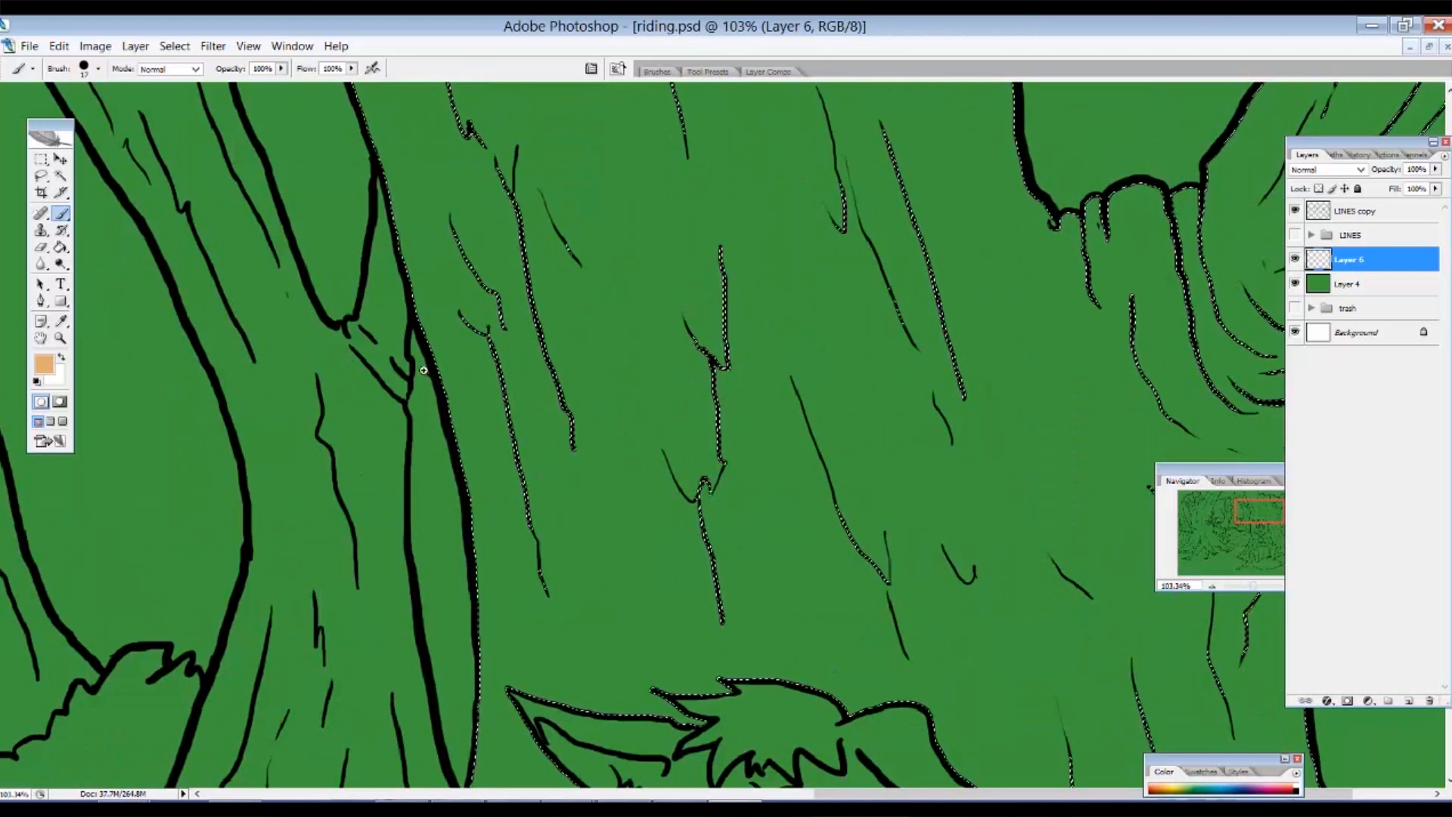
{"action": "left_click_drag", "start_coordinate": [384, 287], "coordinate": [545, 440]}
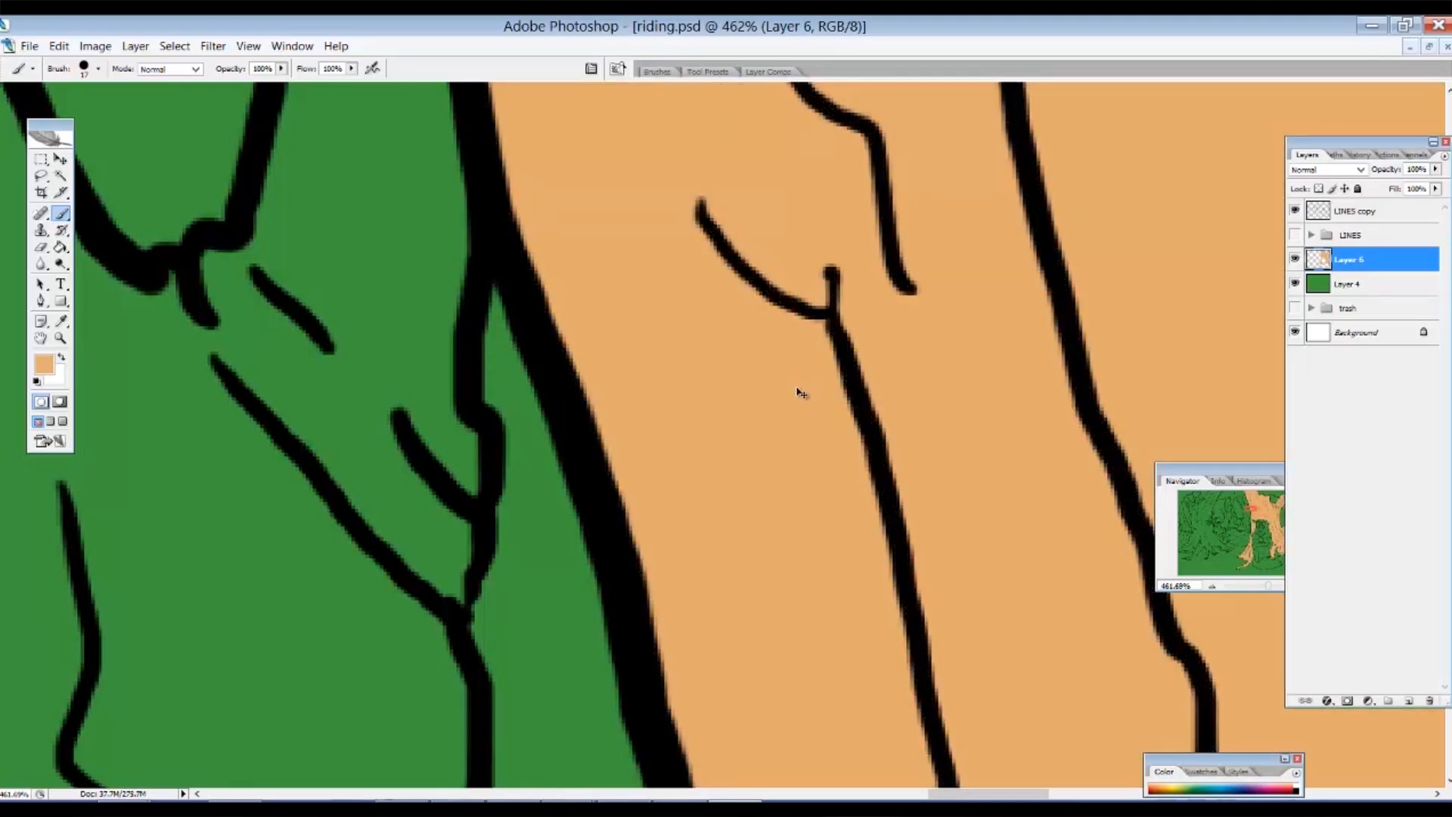
Examine the orange-tan fill along the tree's bark lines, around the wolf and down to the roots.
{"action": "left_click", "coordinate": [907, 387], "text": "alt"}
{"action": "left_click", "coordinate": [907, 393], "text": "alt"}
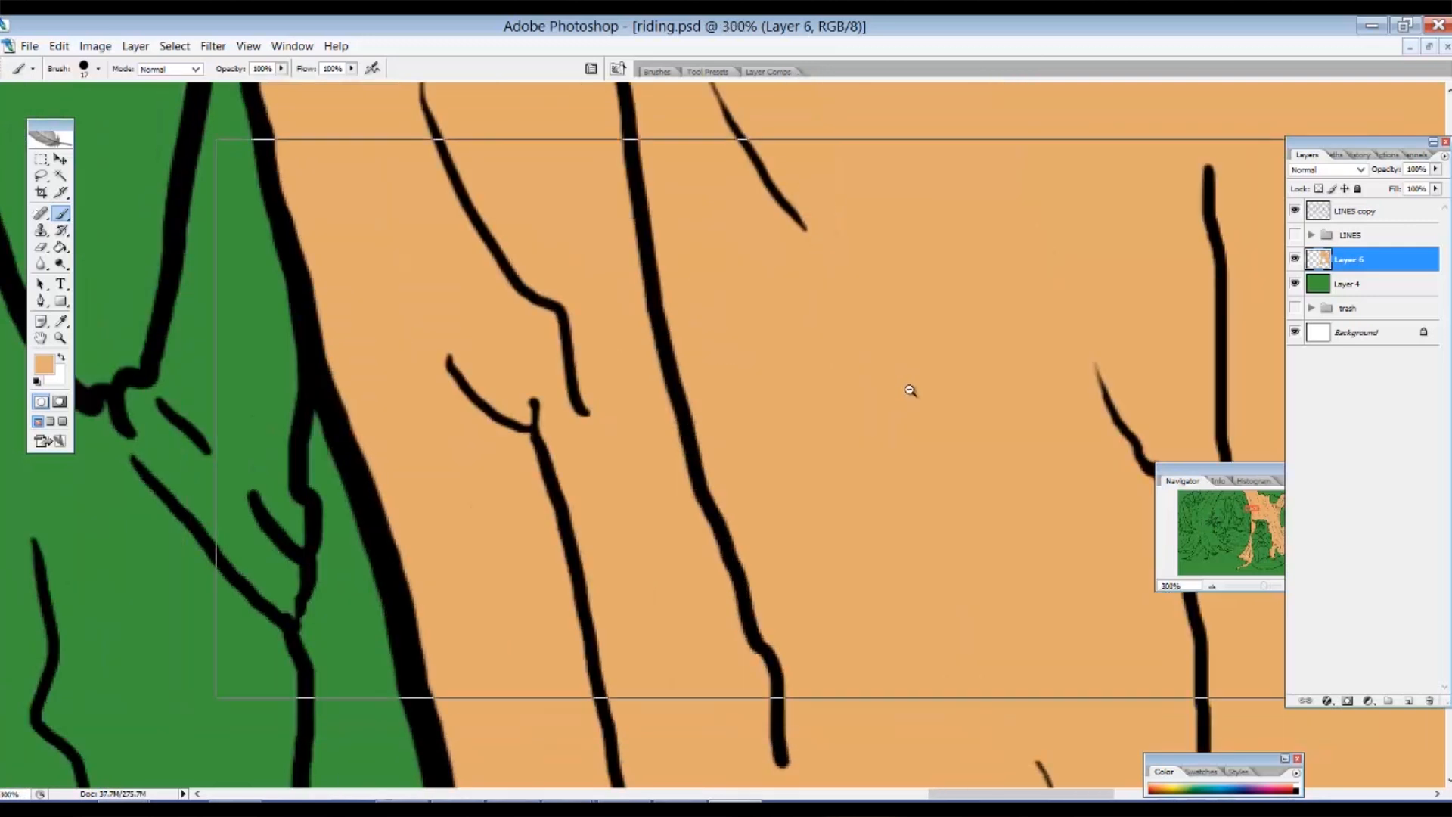
{"action": "left_click", "coordinate": [908, 393], "text": "alt"}
{"action": "left_click", "coordinate": [906, 397], "text": "alt"}
{"action": "left_click", "coordinate": [906, 400], "text": "alt"}
{"action": "scroll", "coordinate": [914, 459], "scroll_direction": "down", "scroll_amount": 10}
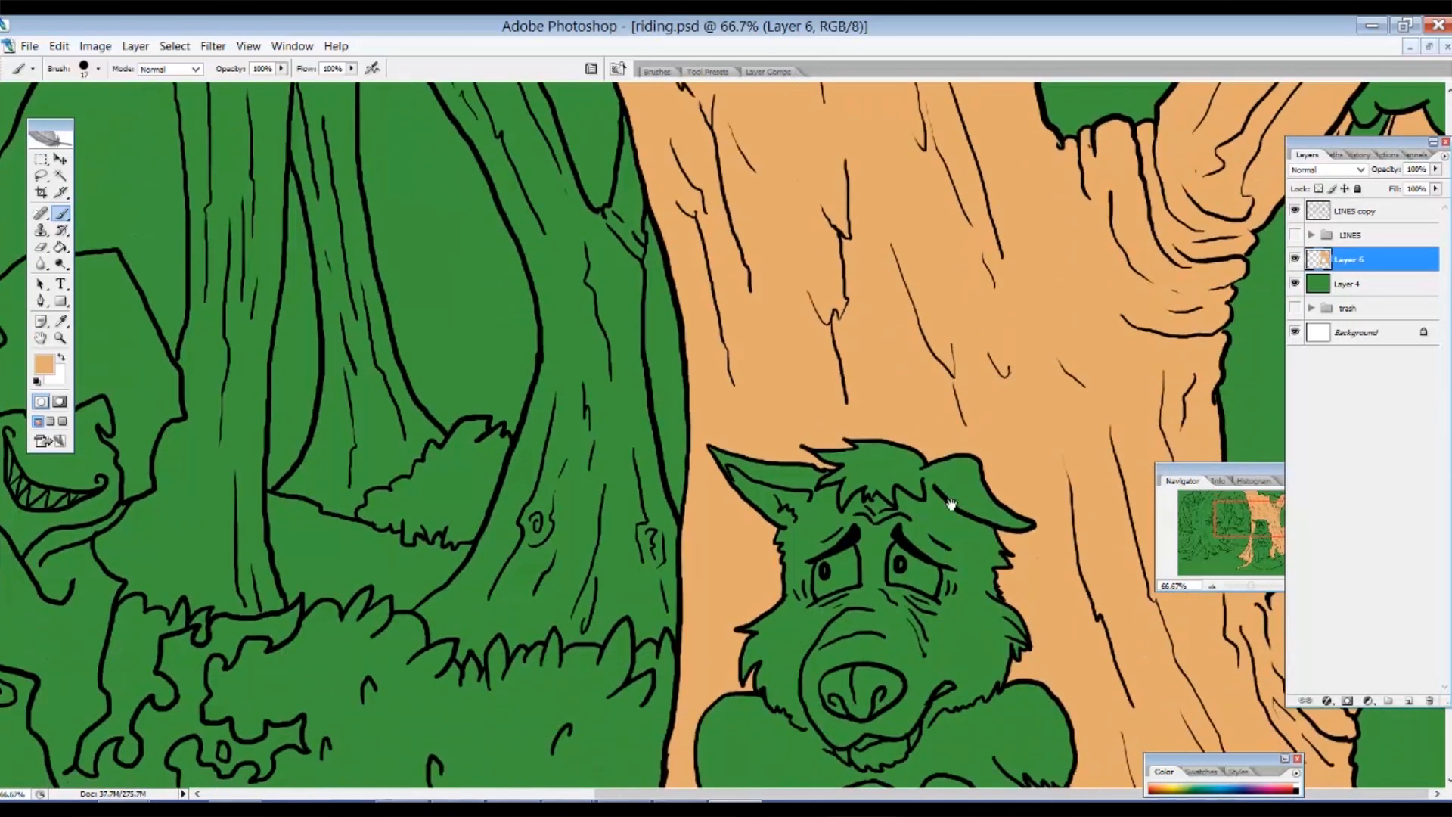
{"action": "scroll", "coordinate": [946, 389], "scroll_direction": "up", "scroll_amount": 6}
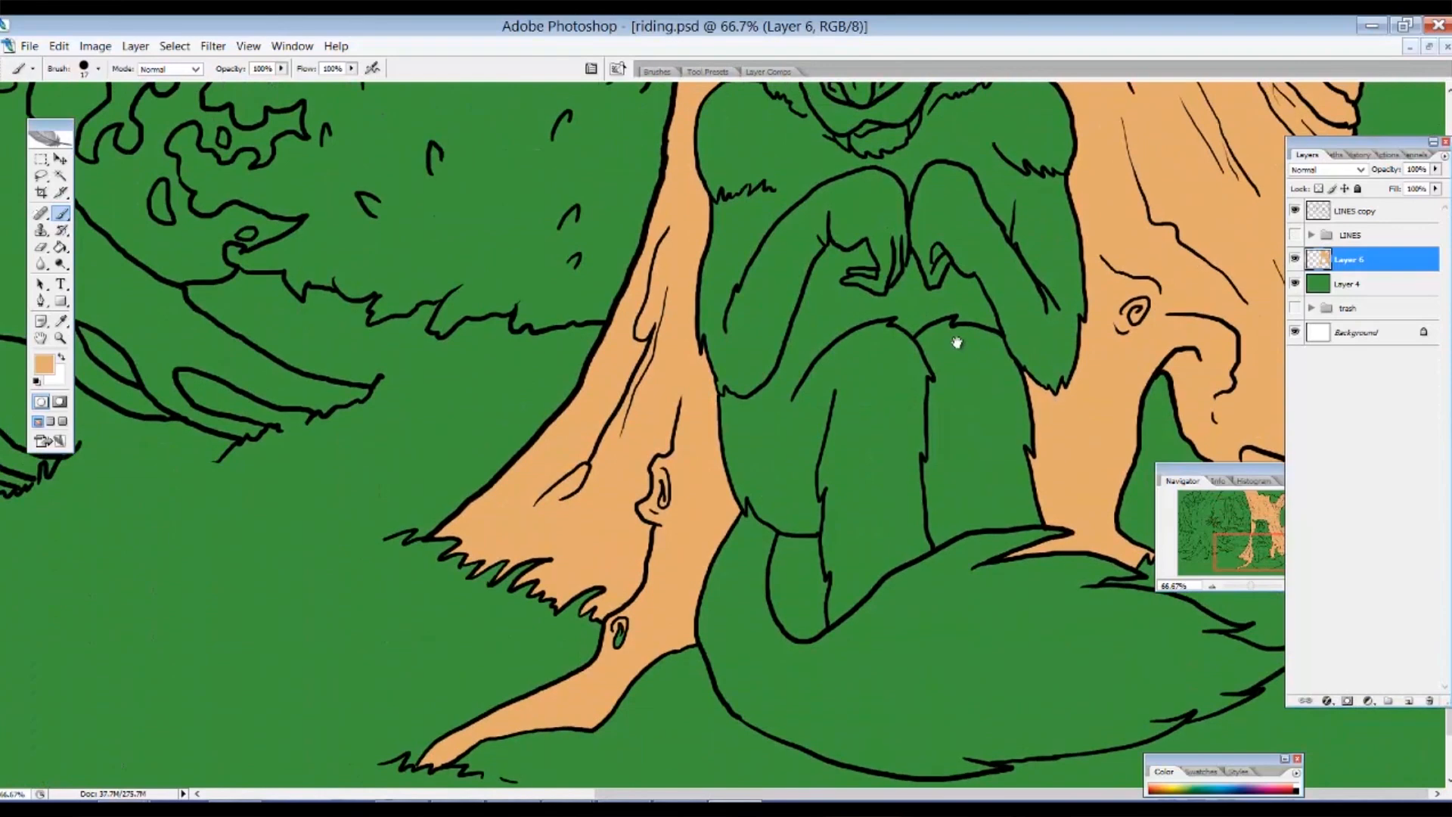
{"action": "scroll", "coordinate": [968, 558], "scroll_direction": "up", "scroll_amount": 3}
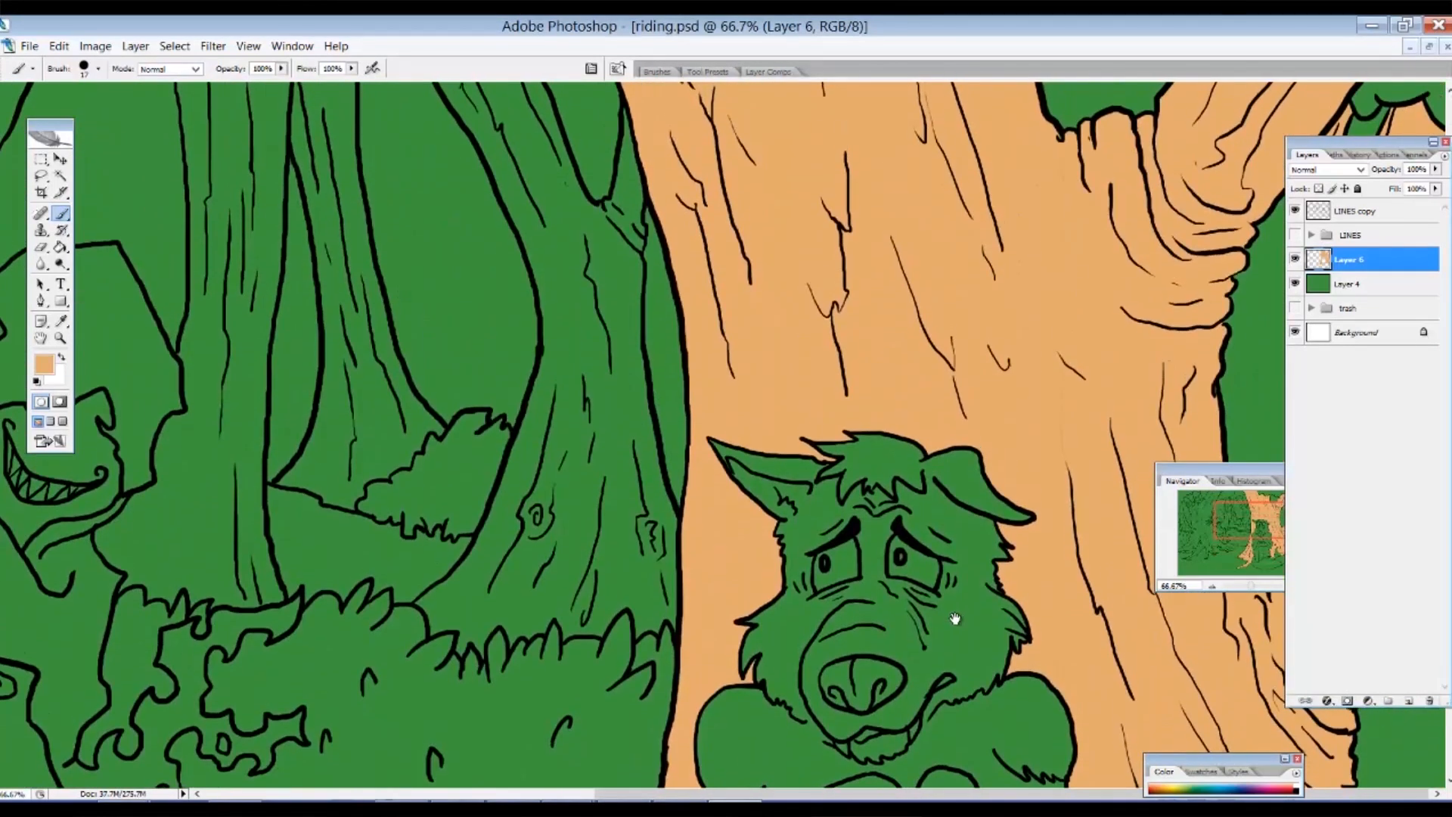
{"action": "scroll", "coordinate": [965, 751], "scroll_direction": "down", "scroll_amount": 9}
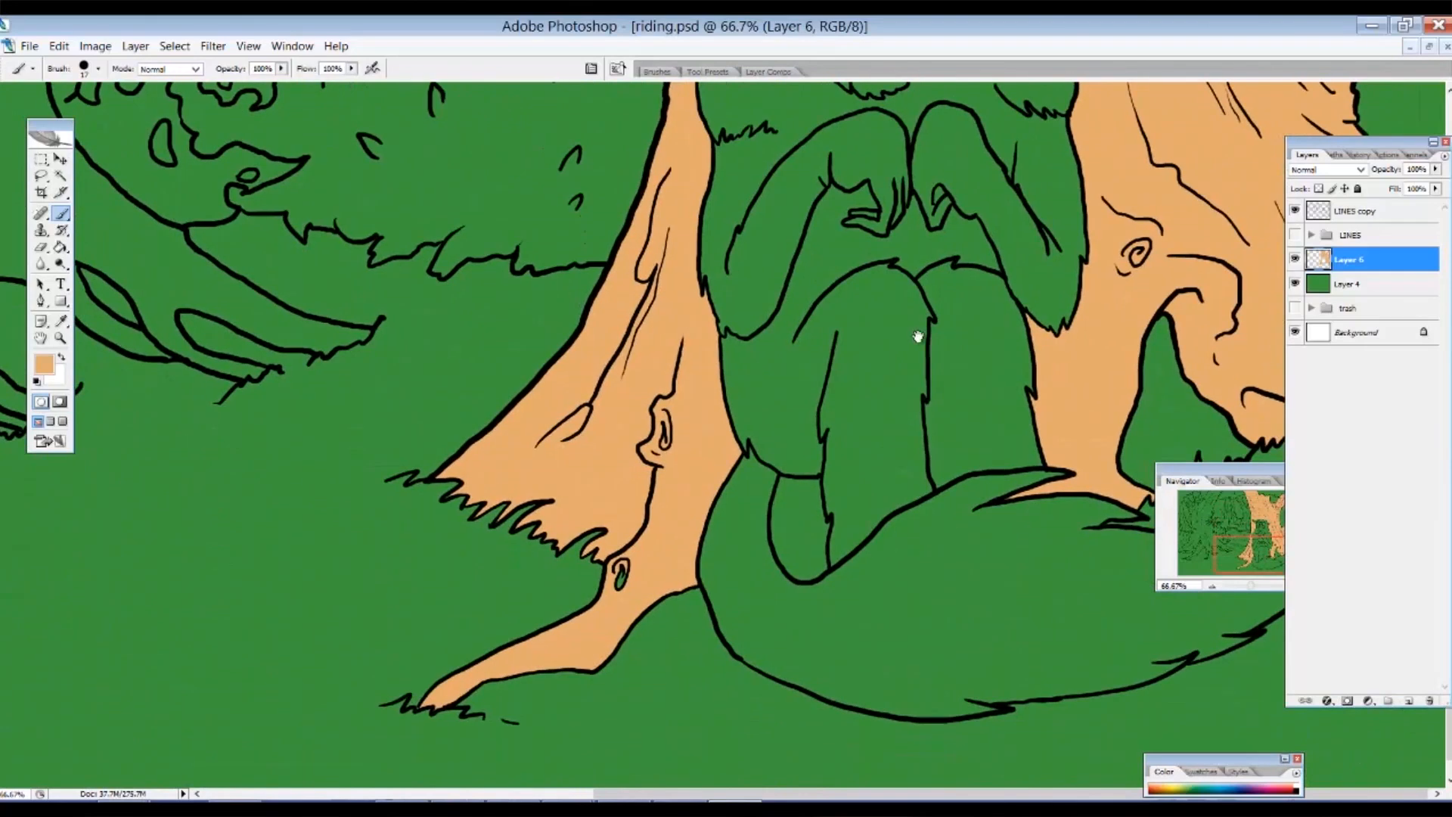
{"action": "left_click_drag", "start_coordinate": [918, 337], "coordinate": [915, 311]}
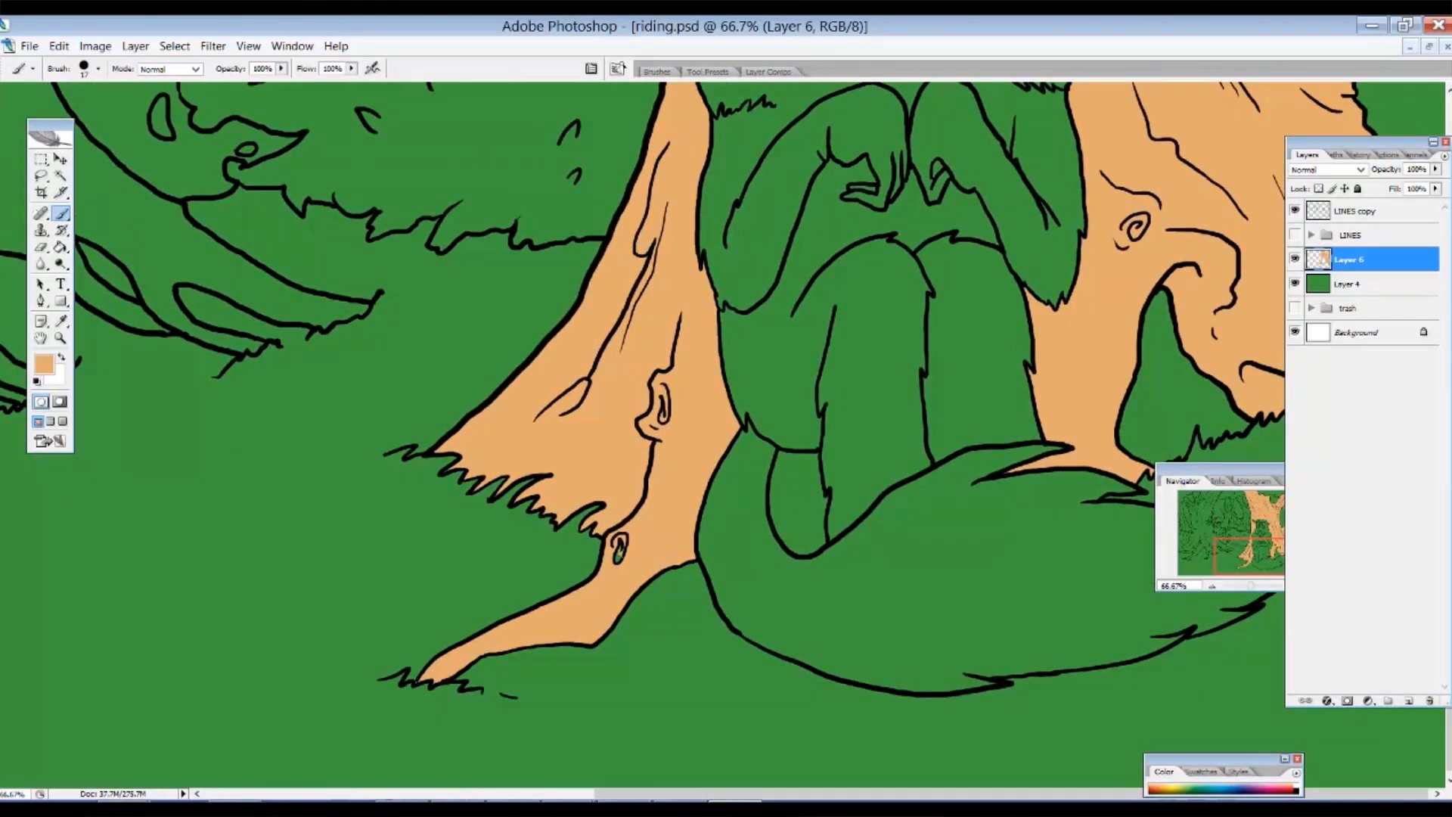
Dab orange-tan into the gap inside the small root knot and move the Layers panel clear of the artwork's edge.
{"action": "left_click", "coordinate": [620, 550]}
{"action": "left_click_drag", "start_coordinate": [1347, 146], "coordinate": [706, 315]}
{"action": "left_click_drag", "start_coordinate": [1173, 304], "coordinate": [1172, 318]}
{"action": "scroll", "coordinate": [1172, 318], "scroll_direction": "up", "scroll_amount": 10}
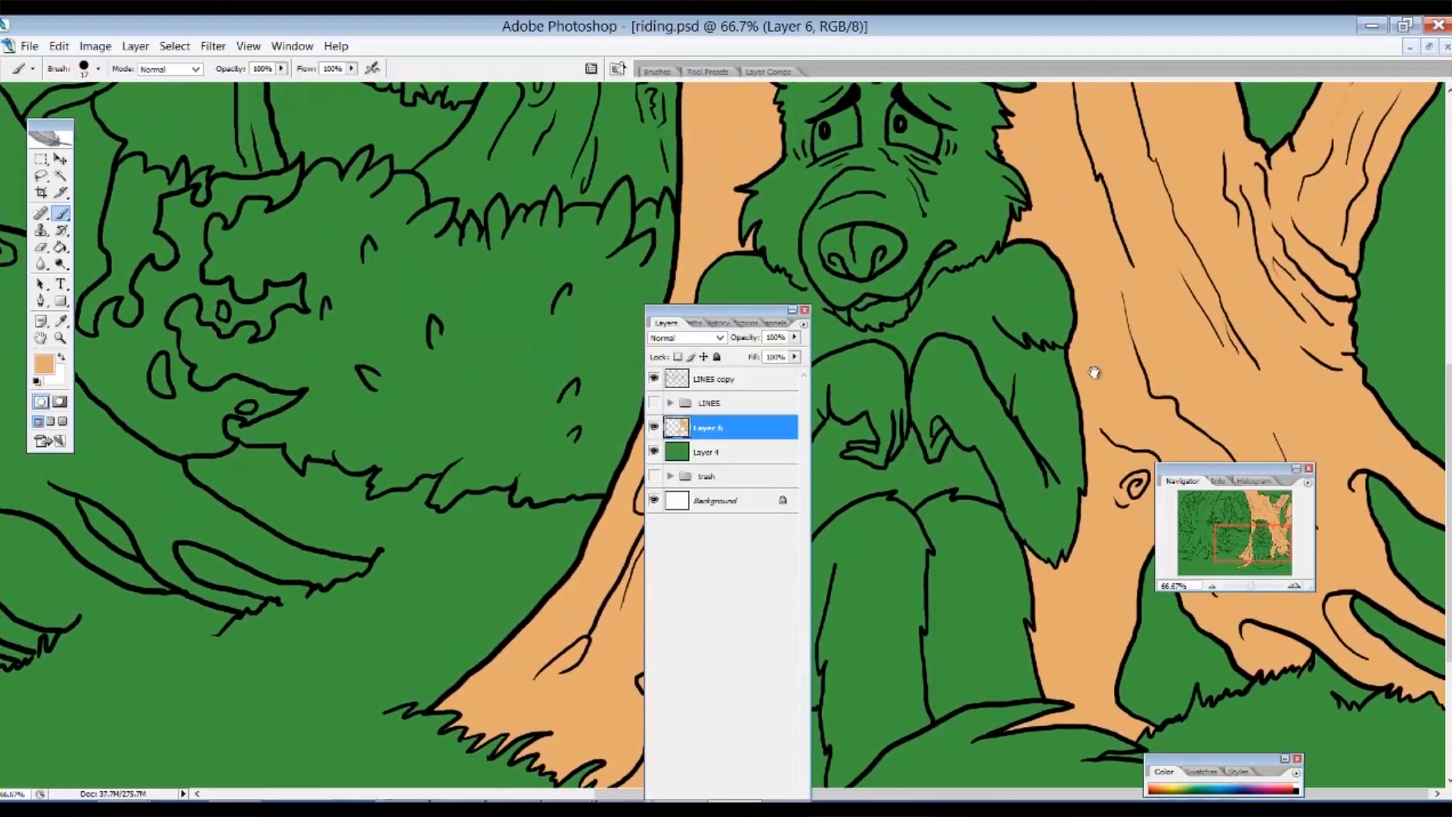
Erase the orange-tan spill on Layer 6 from the background area beyond the wolf tree's thin forked branch, and put the Layers panel back.
{"action": "key", "text": "e"}
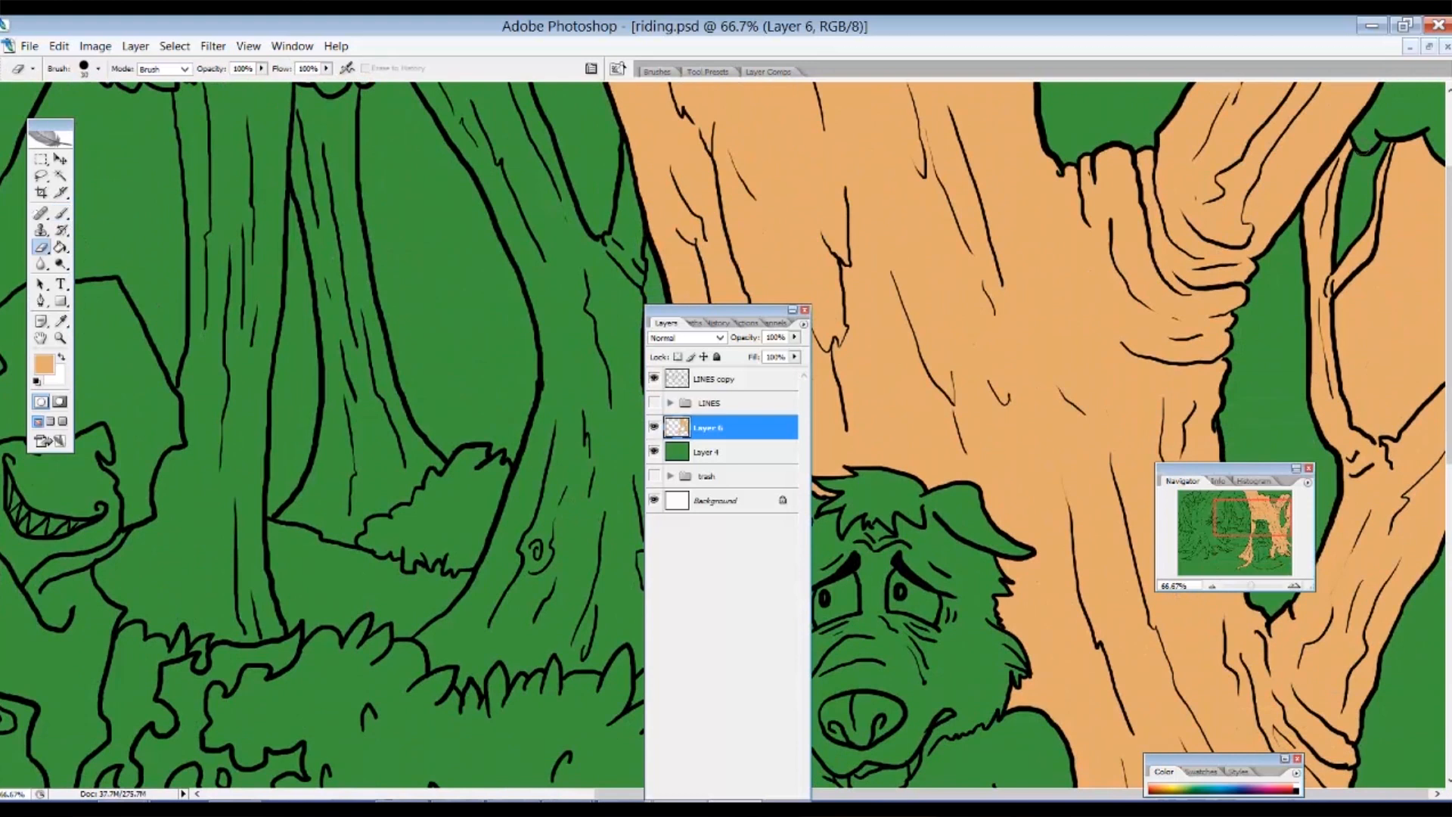
{"action": "mouse_move", "coordinate": [1396, 144]}
{"action": "left_mouse_down"}
{"action": "mouse_move", "coordinate": [1380, 258]}
{"action": "mouse_move", "coordinate": [1338, 304]}
{"action": "mouse_move", "coordinate": [1360, 423]}
{"action": "mouse_move", "coordinate": [1397, 434]}
{"action": "mouse_move", "coordinate": [1444, 348]}
{"action": "left_mouse_up"}
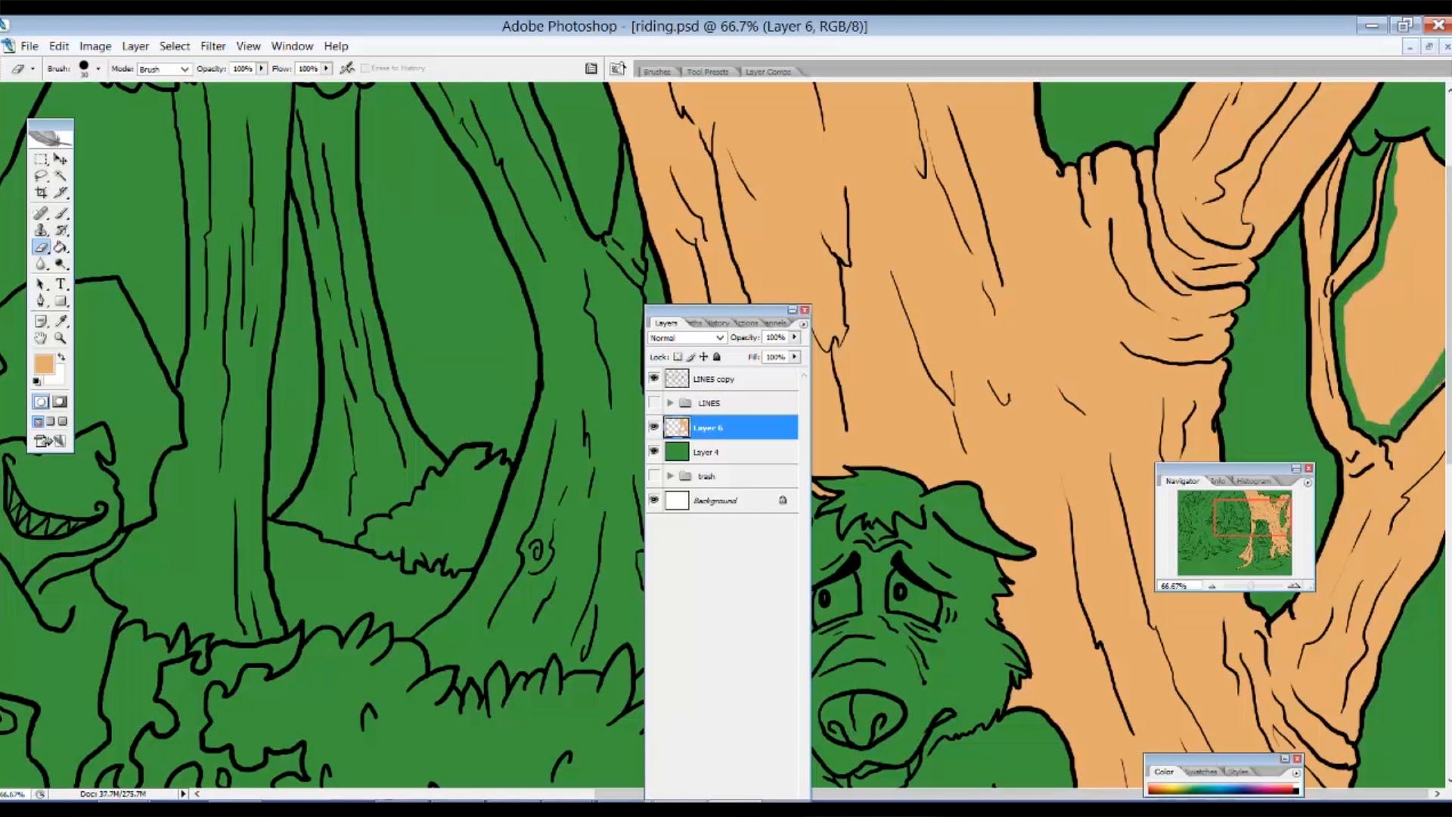
{"action": "mouse_move", "coordinate": [1403, 403]}
{"action": "left_mouse_down"}
{"action": "mouse_move", "coordinate": [1379, 419]}
{"action": "mouse_move", "coordinate": [1361, 382]}
{"action": "mouse_move", "coordinate": [1362, 400]}
{"action": "mouse_move", "coordinate": [1397, 404]}
{"action": "mouse_move", "coordinate": [1334, 352]}
{"action": "mouse_move", "coordinate": [1363, 386]}
{"action": "mouse_move", "coordinate": [1352, 309]}
{"action": "mouse_move", "coordinate": [1361, 316]}
{"action": "mouse_move", "coordinate": [1389, 261]}
{"action": "mouse_move", "coordinate": [1397, 189]}
{"action": "left_mouse_up"}
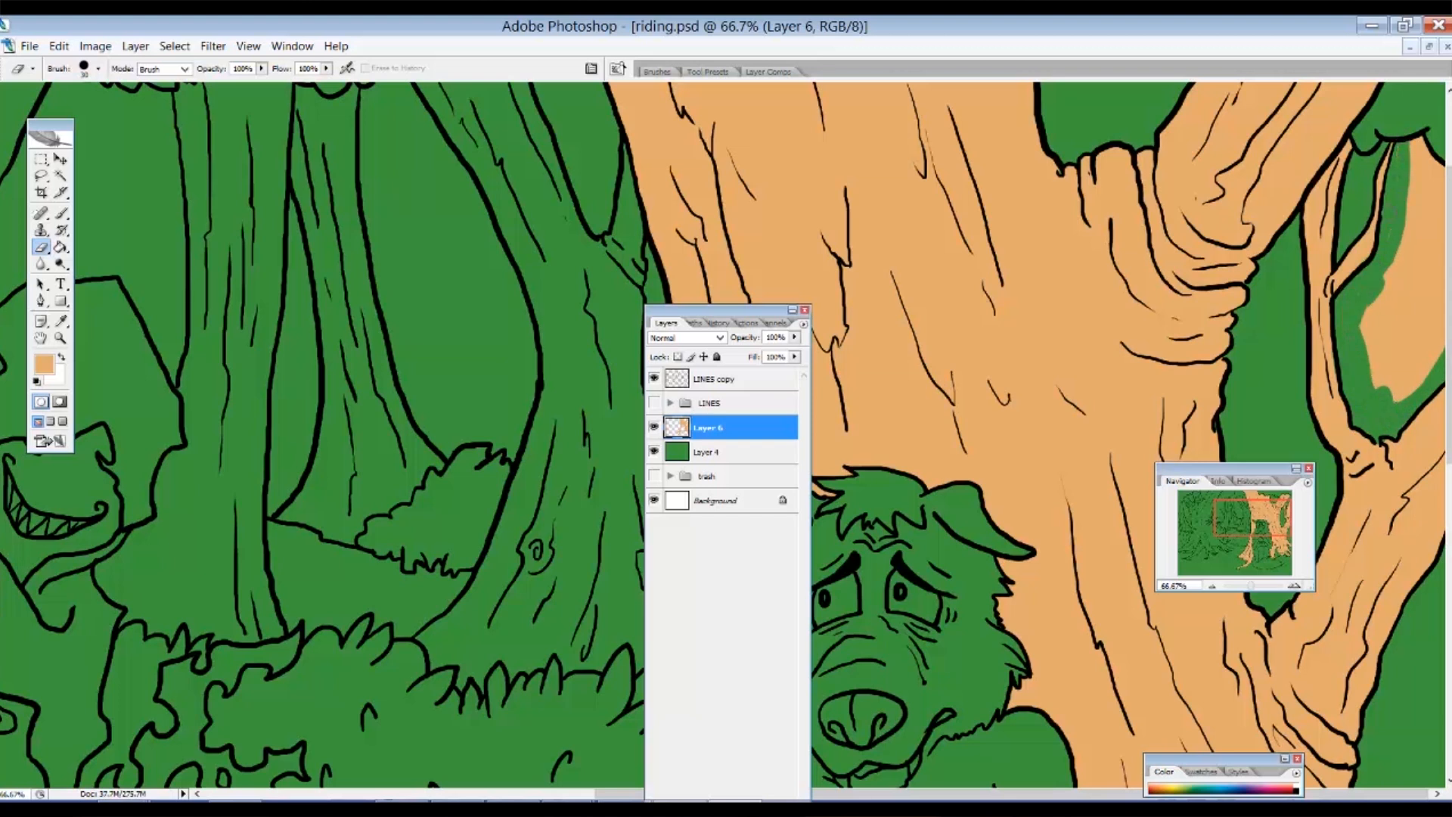
{"action": "mouse_move", "coordinate": [1388, 269]}
{"action": "left_mouse_down"}
{"action": "mouse_move", "coordinate": [1382, 312]}
{"action": "mouse_move", "coordinate": [1366, 294]}
{"action": "mouse_move", "coordinate": [1349, 324]}
{"action": "mouse_move", "coordinate": [1387, 384]}
{"action": "mouse_move", "coordinate": [1430, 363]}
{"action": "mouse_move", "coordinate": [1450, 327]}
{"action": "mouse_move", "coordinate": [1401, 263]}
{"action": "mouse_move", "coordinate": [1419, 176]}
{"action": "mouse_move", "coordinate": [1448, 146]}
{"action": "mouse_move", "coordinate": [1441, 198]}
{"action": "left_mouse_up"}
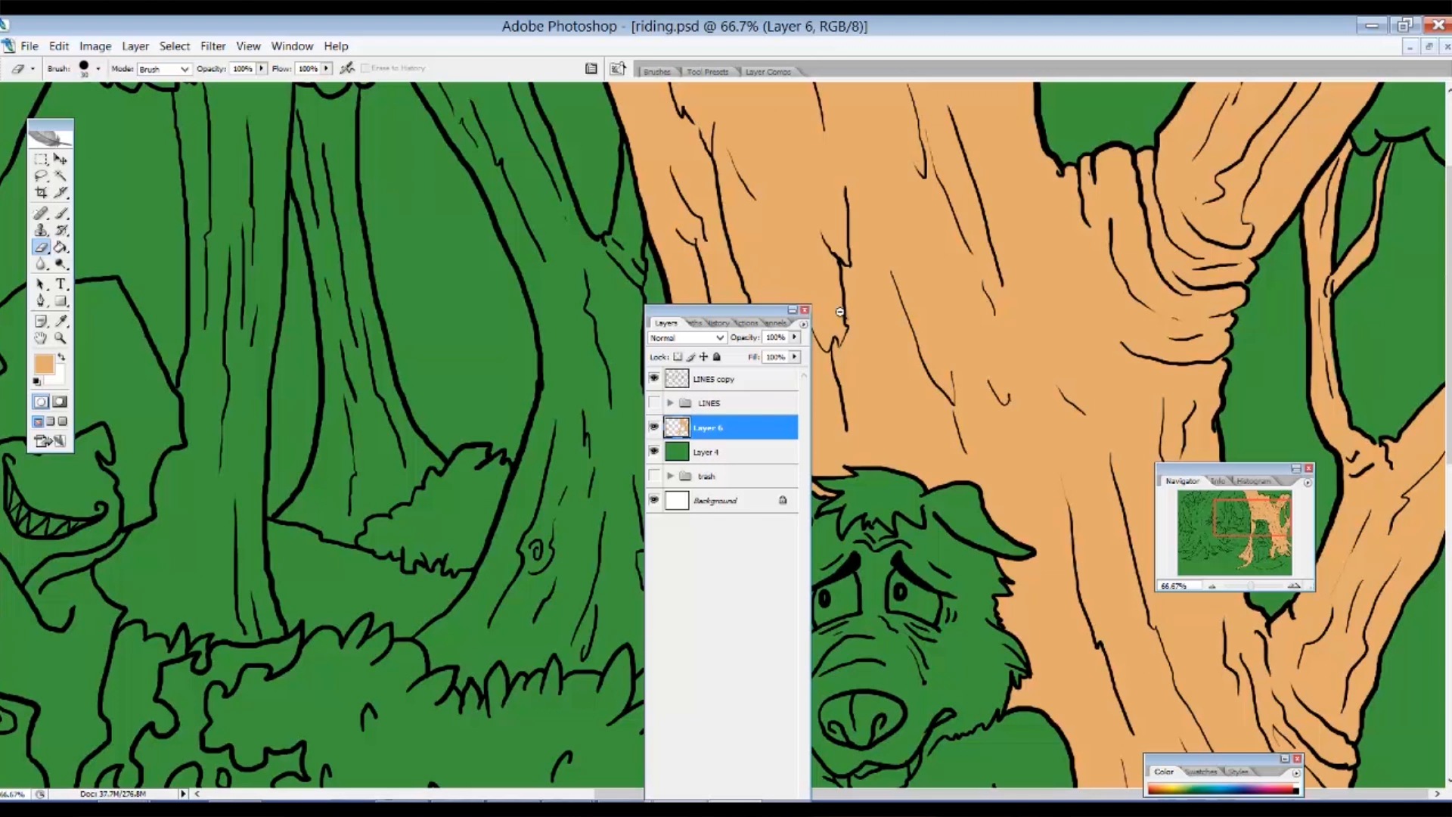
{"action": "key", "text": "ctrl+minus"}
{"action": "key", "text": "ctrl+minus"}
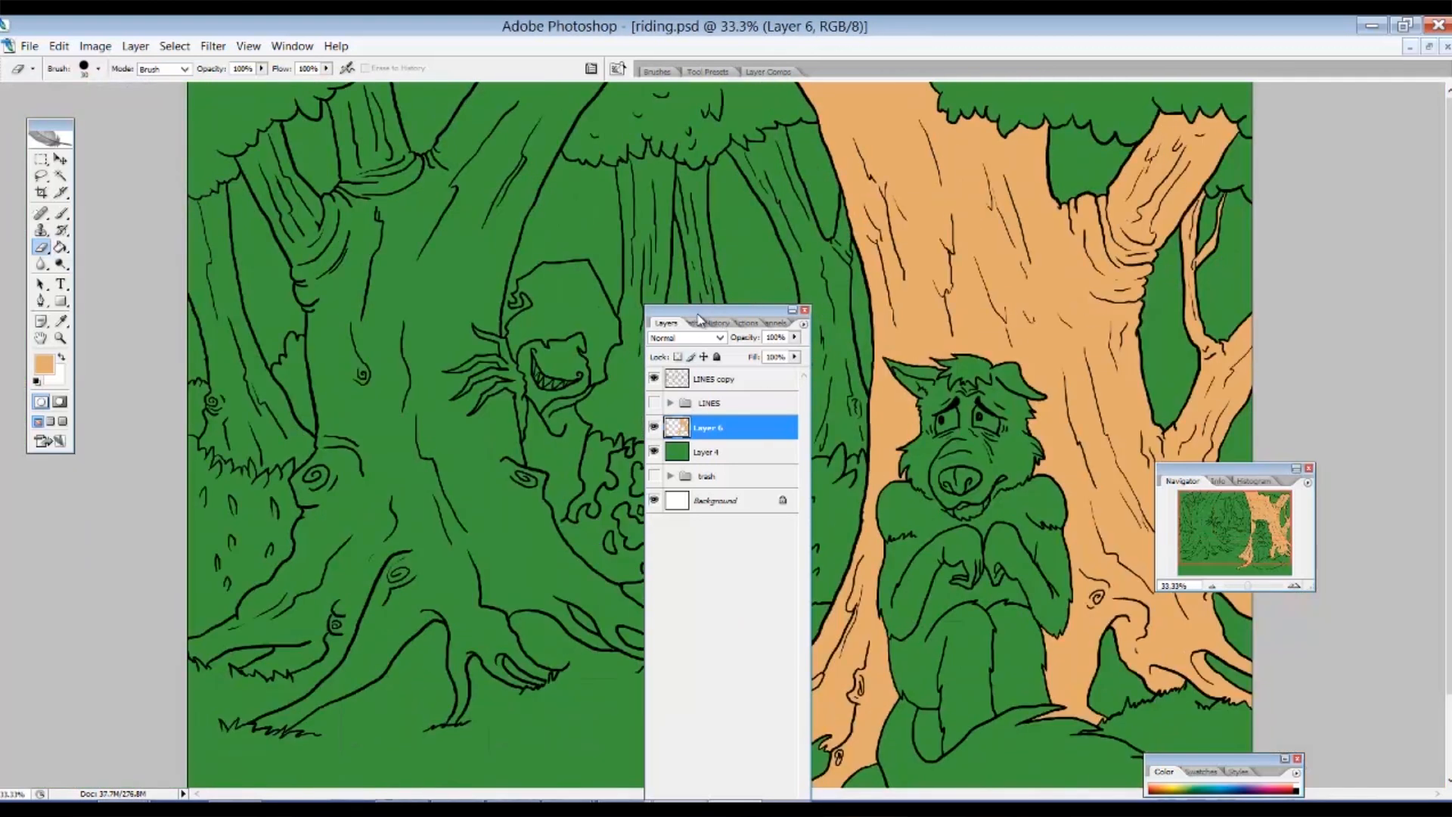
{"action": "left_click_drag", "start_coordinate": [699, 319], "coordinate": [1308, 209]}
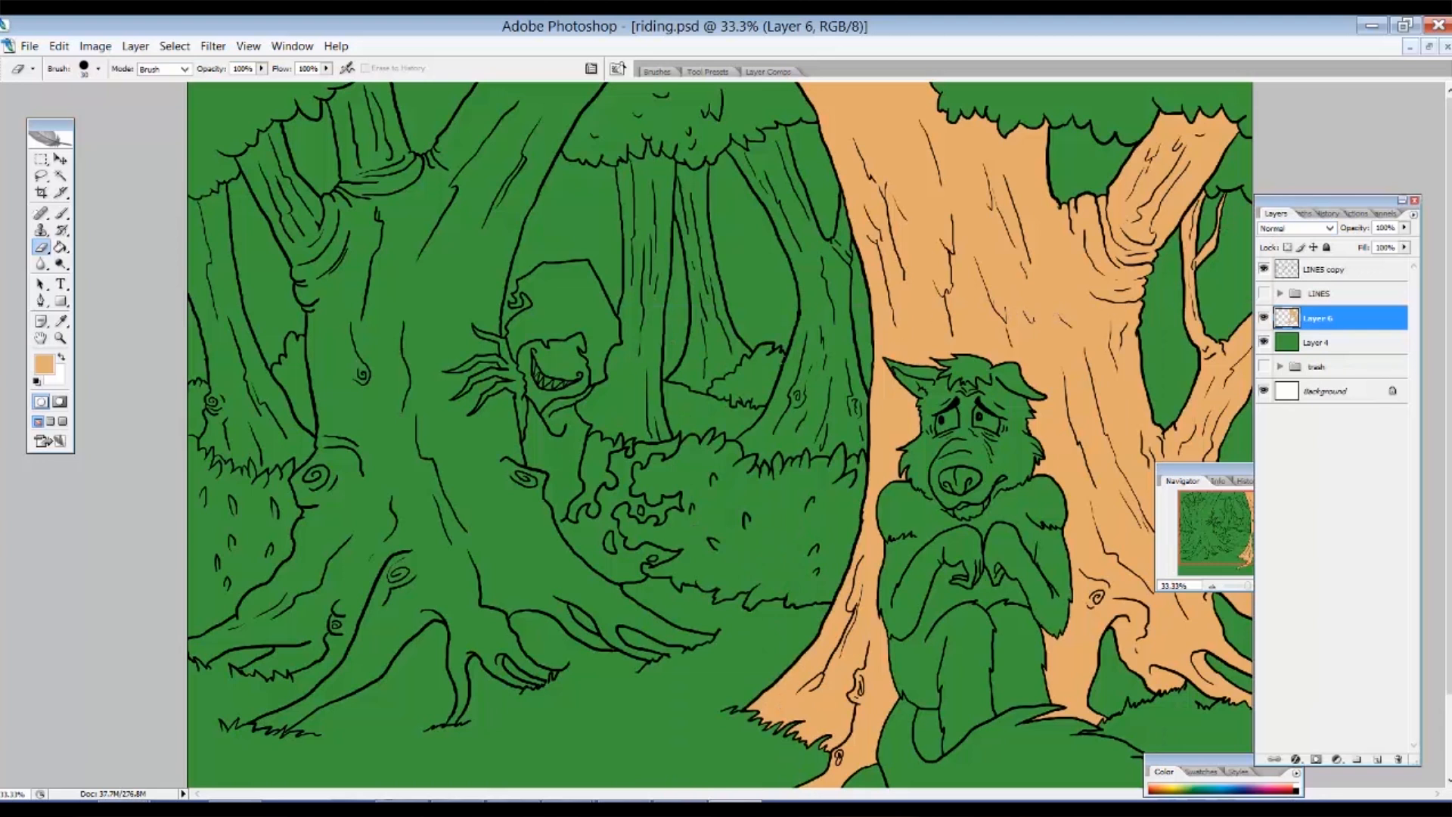
Rename the LINES copy layer to Merged lines.
{"action": "left_click", "coordinate": [61, 175]}
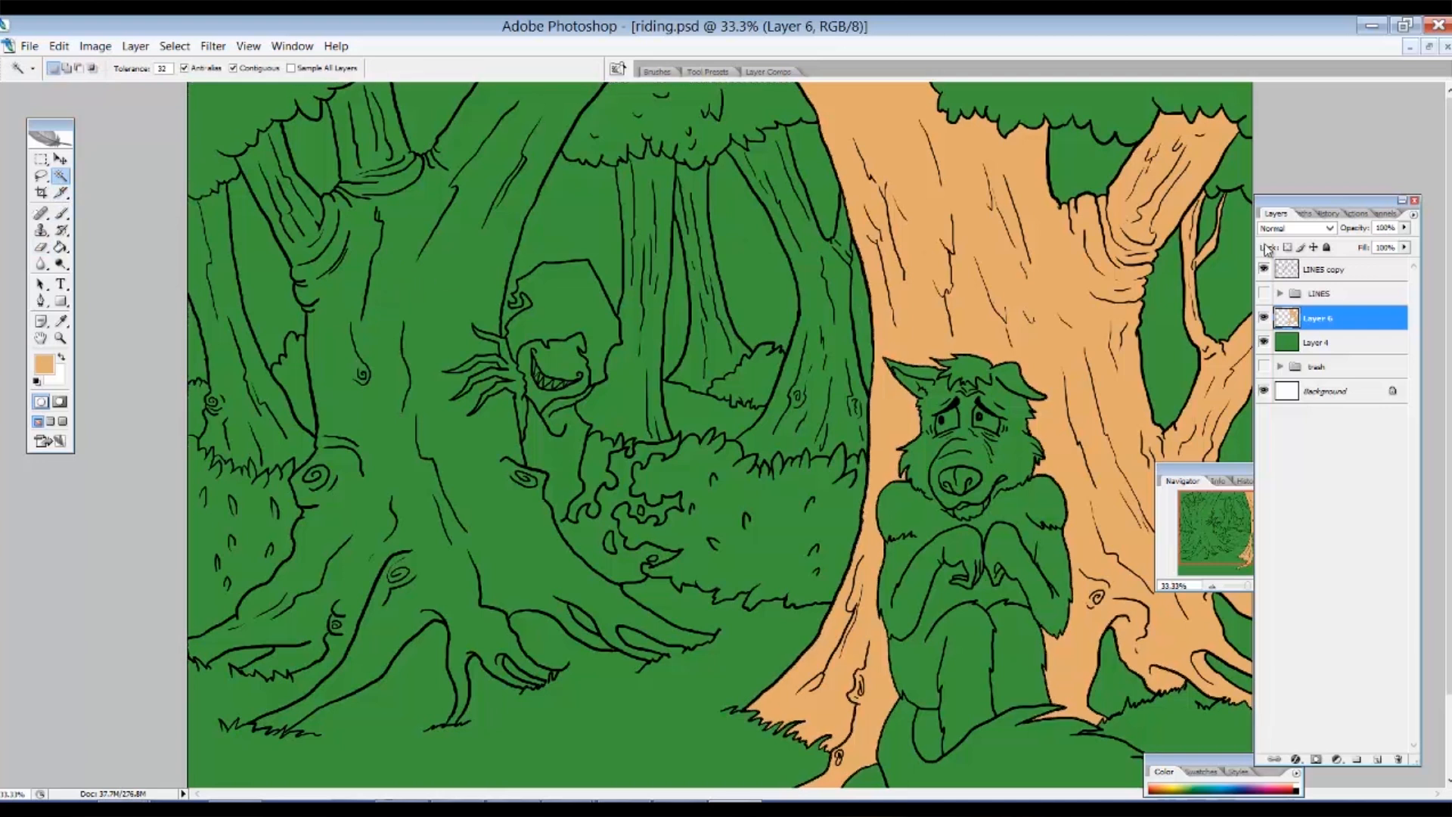
{"action": "left_click", "coordinate": [1334, 275]}
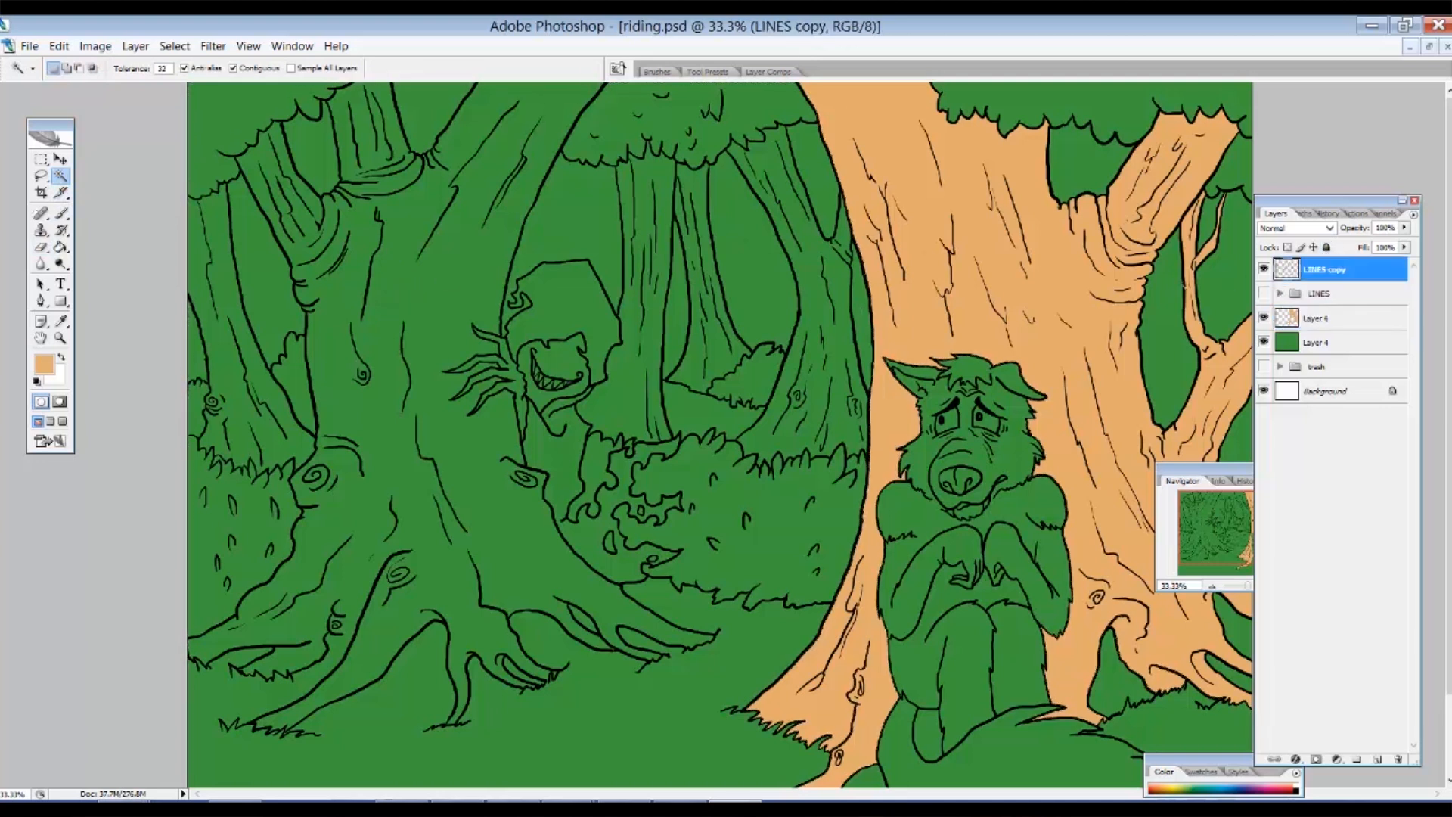
{"action": "double_click", "coordinate": [1309, 275]}
{"action": "type", "text": "Merged lines"}
{"action": "key", "text": "Return"}
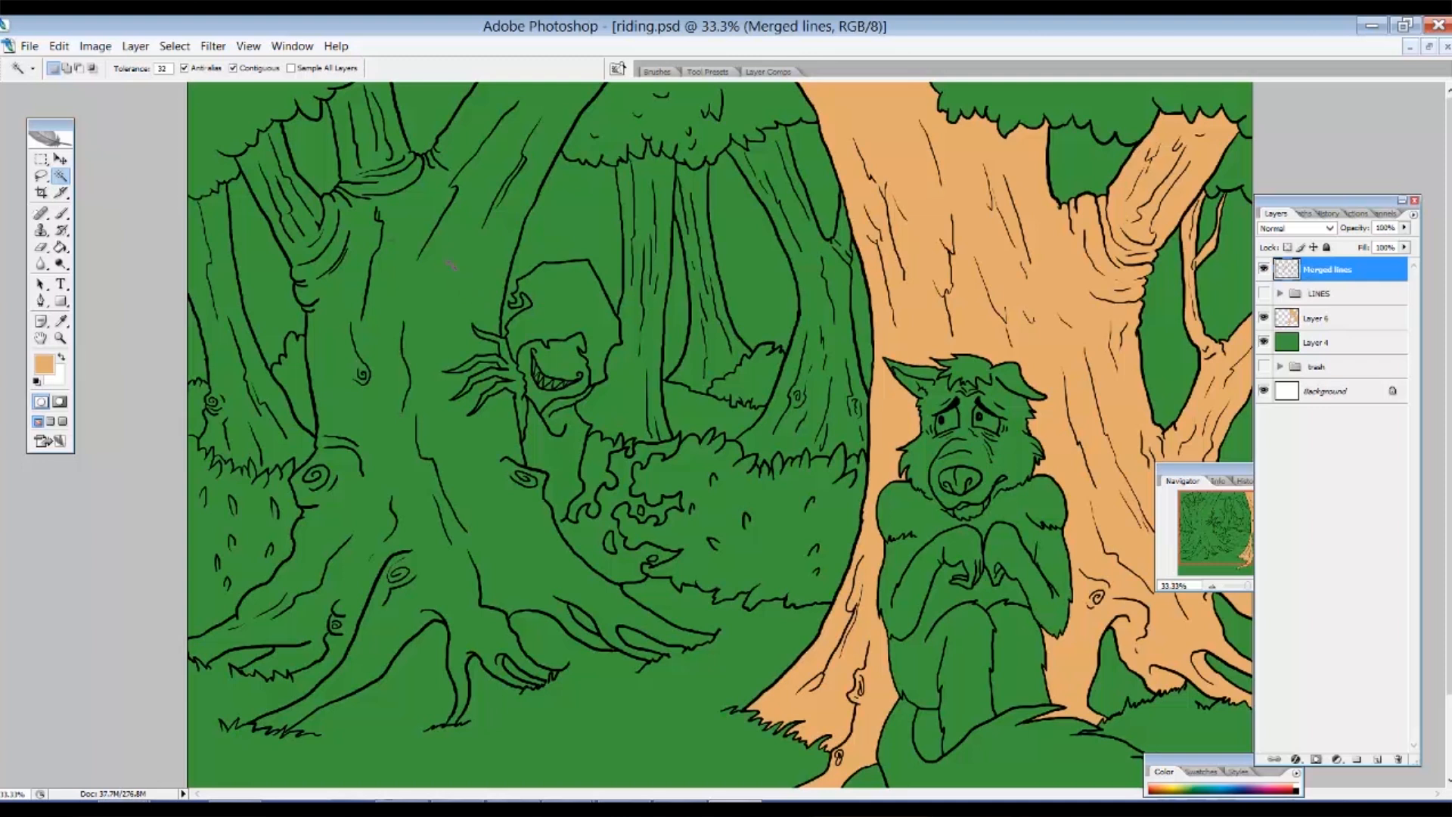
Try to select the large left tree from the Merged lines layer with the Magic Wand, and deselect.
{"action": "left_click", "coordinate": [437, 278]}
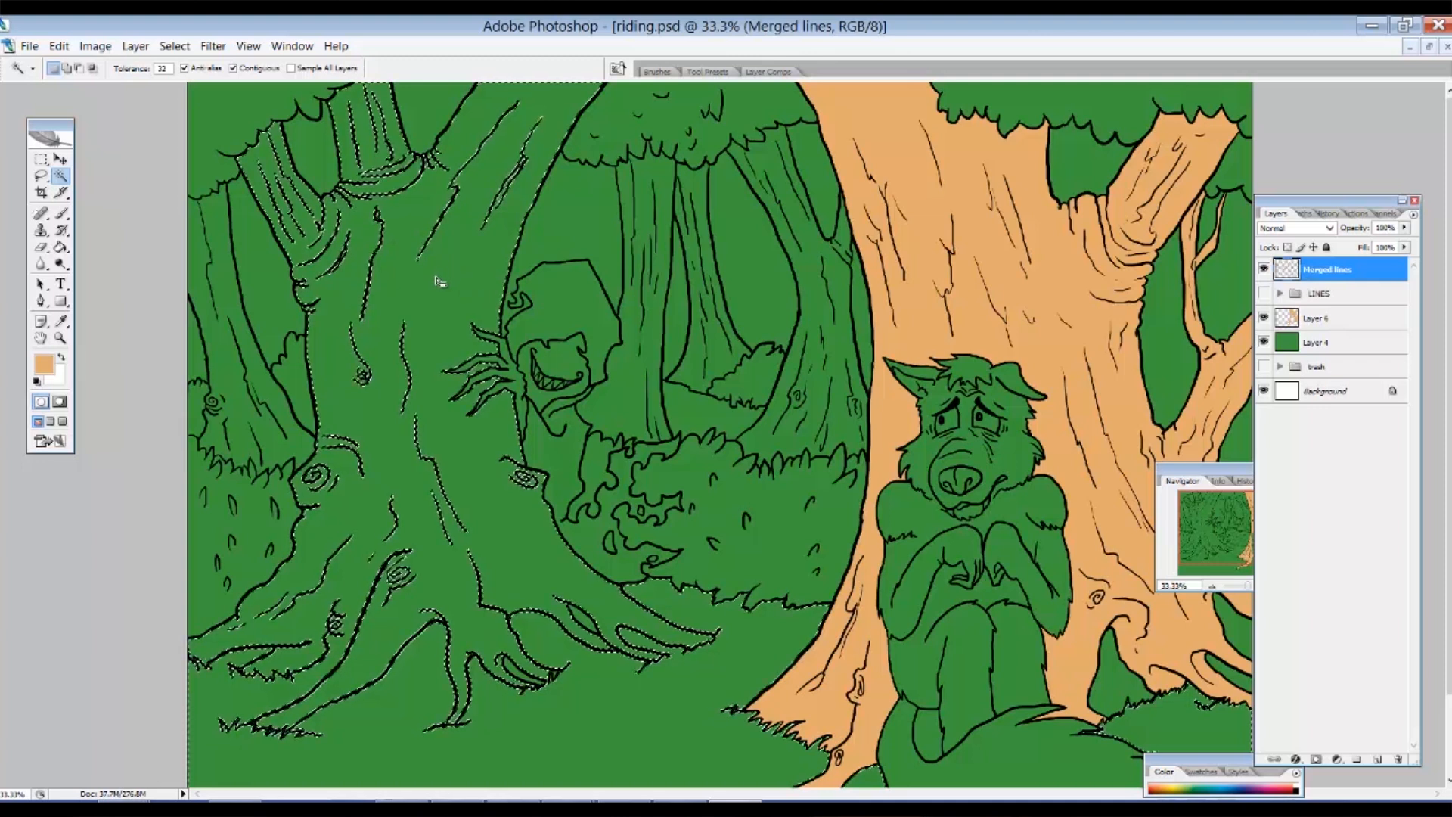
{"action": "scroll", "coordinate": [437, 298], "scroll_direction": "down", "scroll_amount": 2}
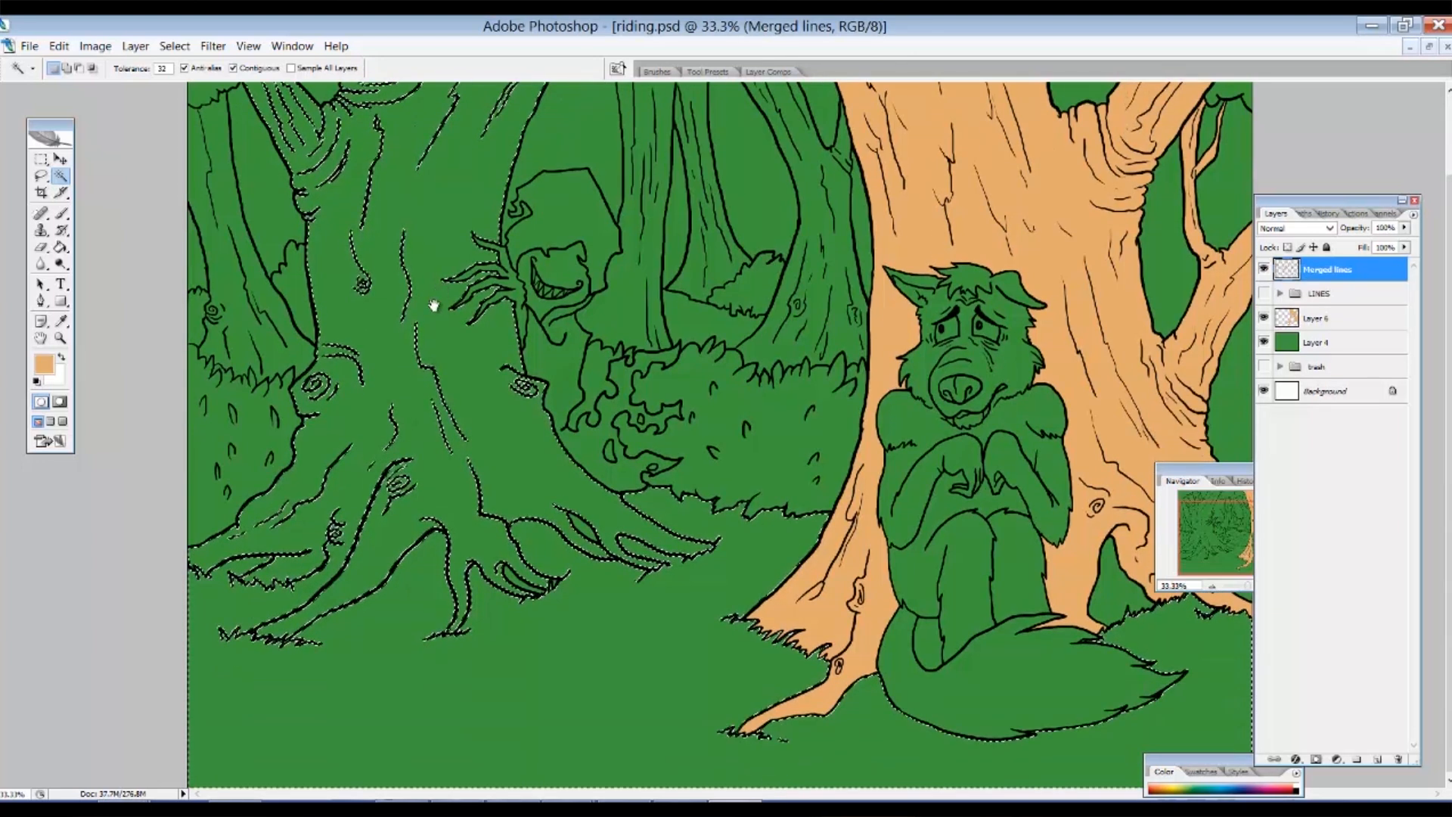
{"action": "key", "text": "ctrl+d"}
Brush a short orange-tan stroke on Merged lines to close the outline gap between the left tree's two lower roots.
{"action": "left_click_drag", "start_coordinate": [268, 491], "coordinate": [498, 679]}
{"action": "key", "text": "b"}
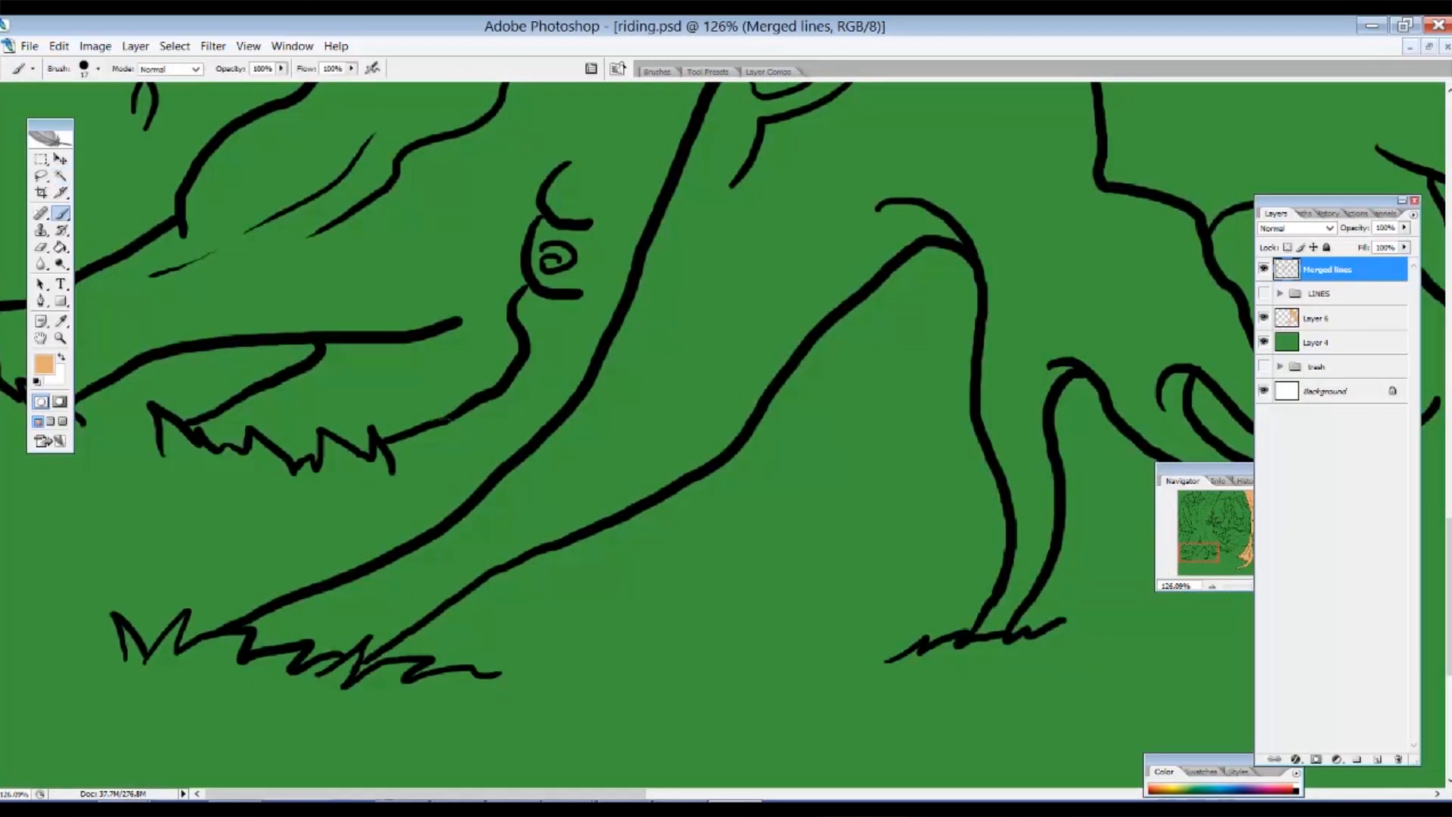
{"action": "left_click_drag", "start_coordinate": [466, 413], "coordinate": [525, 445]}
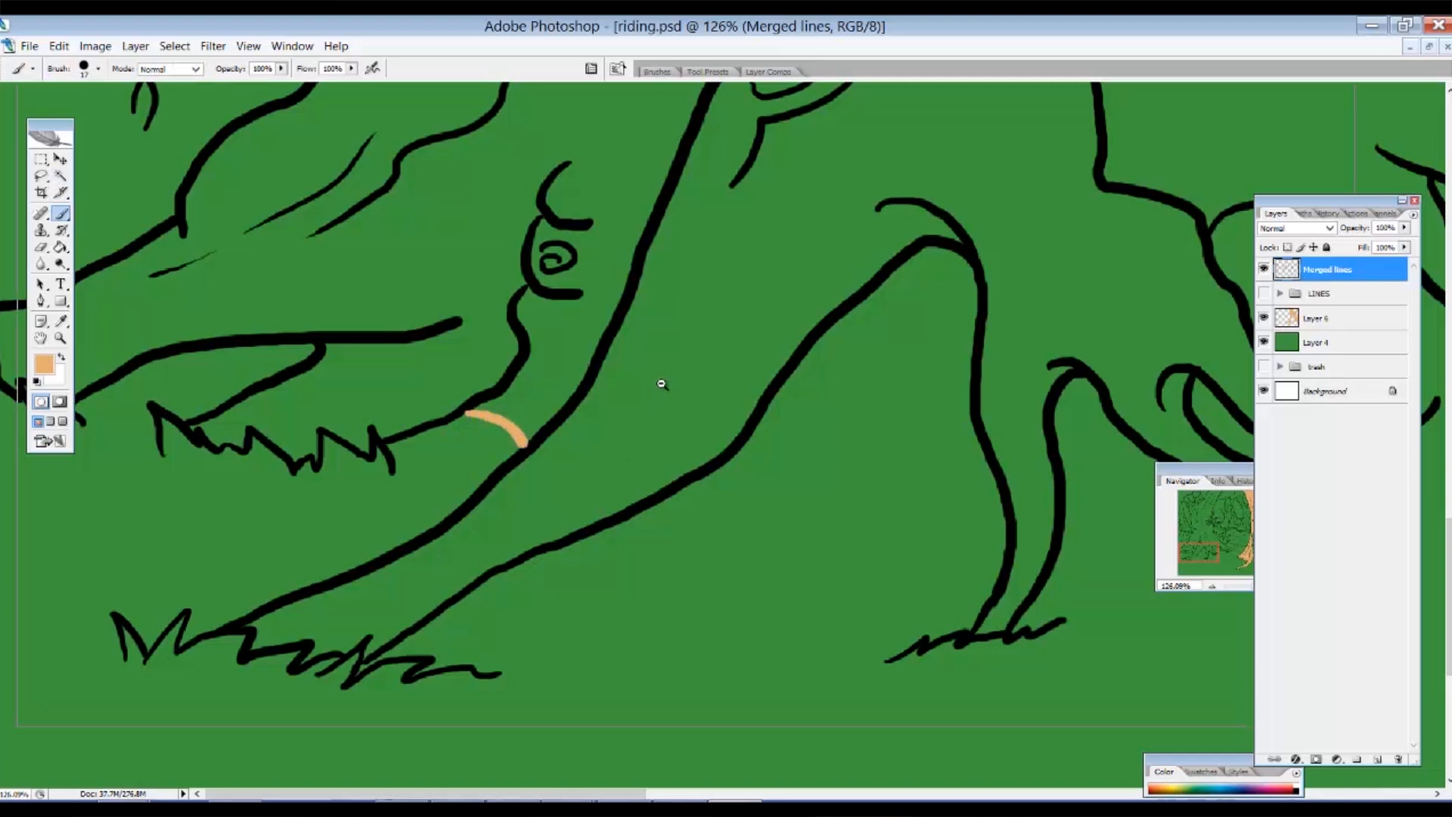
{"action": "left_click", "coordinate": [663, 384], "text": "alt"}
{"action": "left_click", "coordinate": [665, 387], "text": "alt"}
{"action": "left_click", "coordinate": [658, 394], "text": "alt"}
{"action": "left_click", "coordinate": [652, 397], "text": "alt"}
{"action": "left_click_drag", "start_coordinate": [612, 403], "coordinate": [615, 484]}
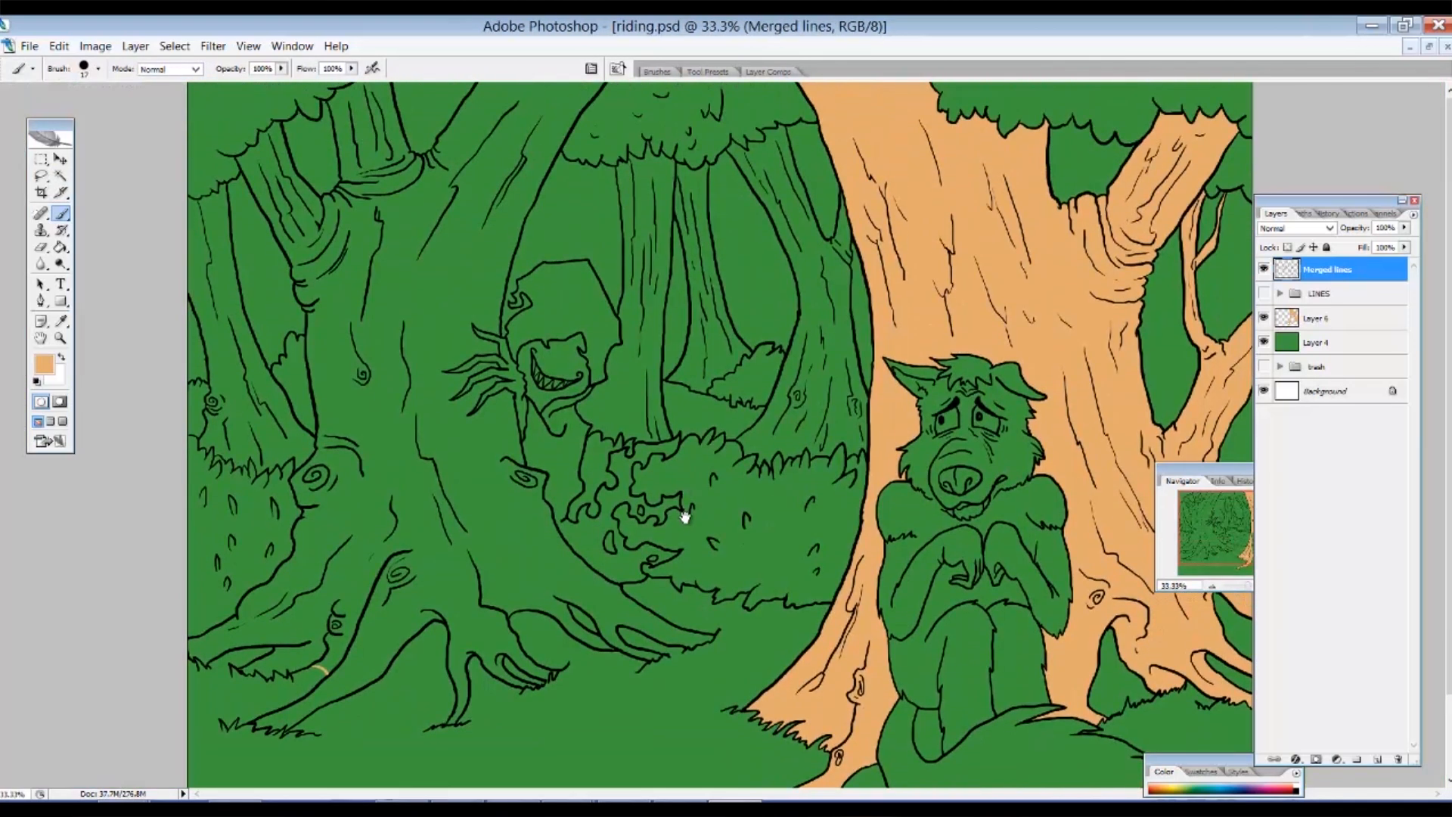
Select the large left tree with the Magic Wand, fill it with orange-tan on Layer 6, and undo the fill.
{"action": "key", "text": "w"}
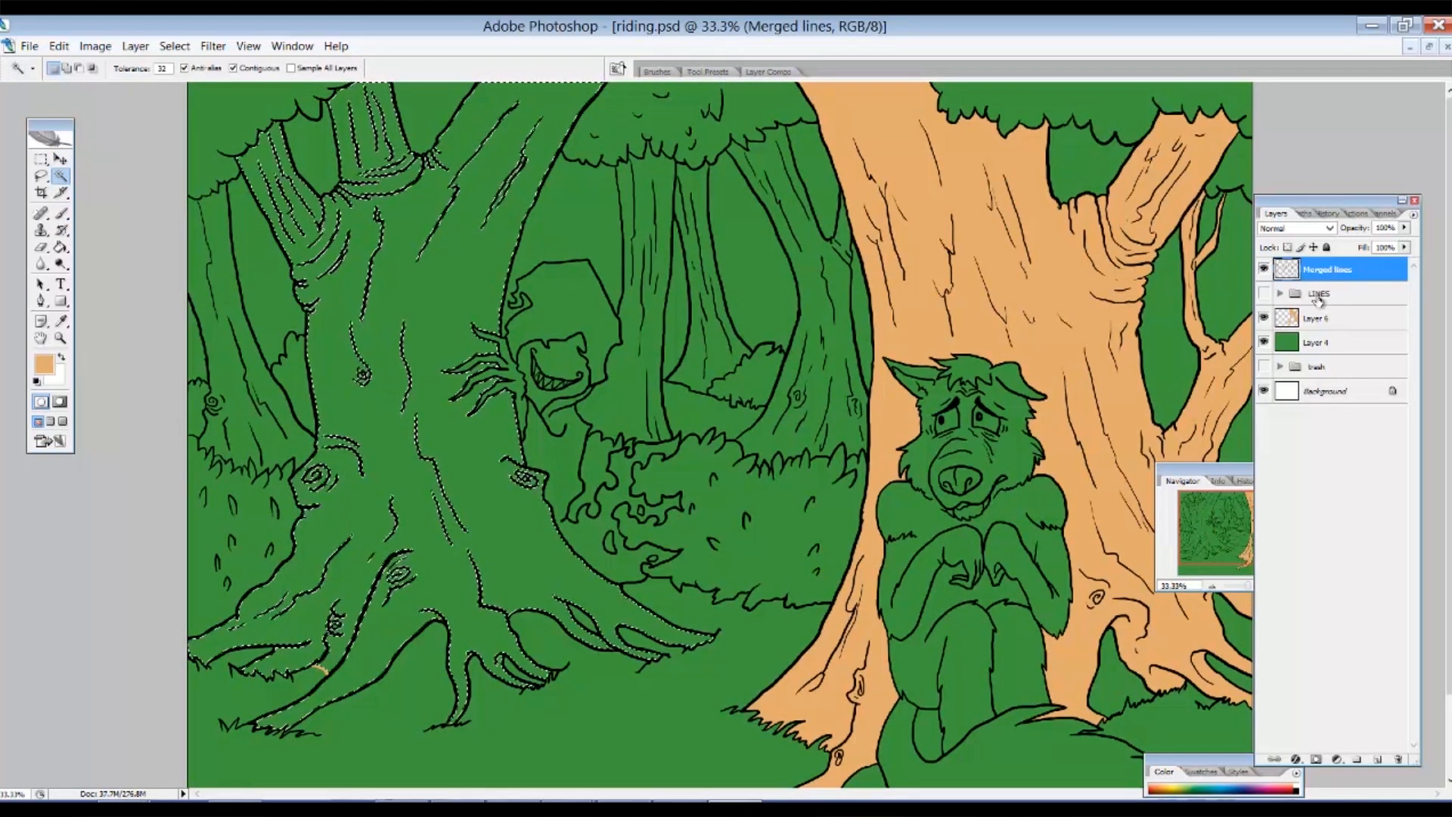
{"action": "left_click", "coordinate": [1318, 321]}
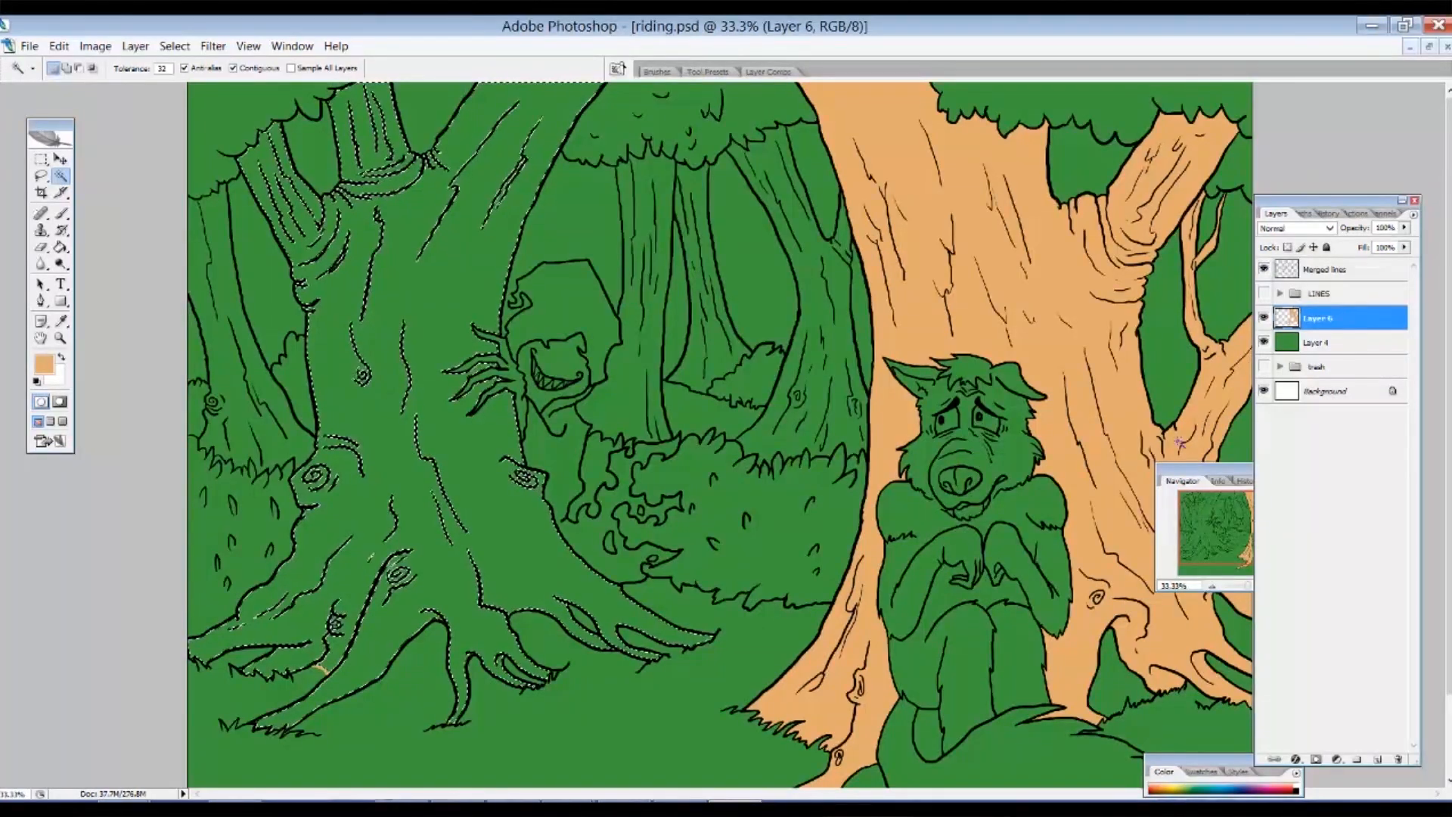
{"action": "key", "text": "alt+BackSpace"}
{"action": "key", "text": "ctrl+z"}
Expand the left tree's selection by 2 pixels, fill it with orange-tan on Layer 6, and deselect it.
{"action": "left_click", "coordinate": [175, 46]}
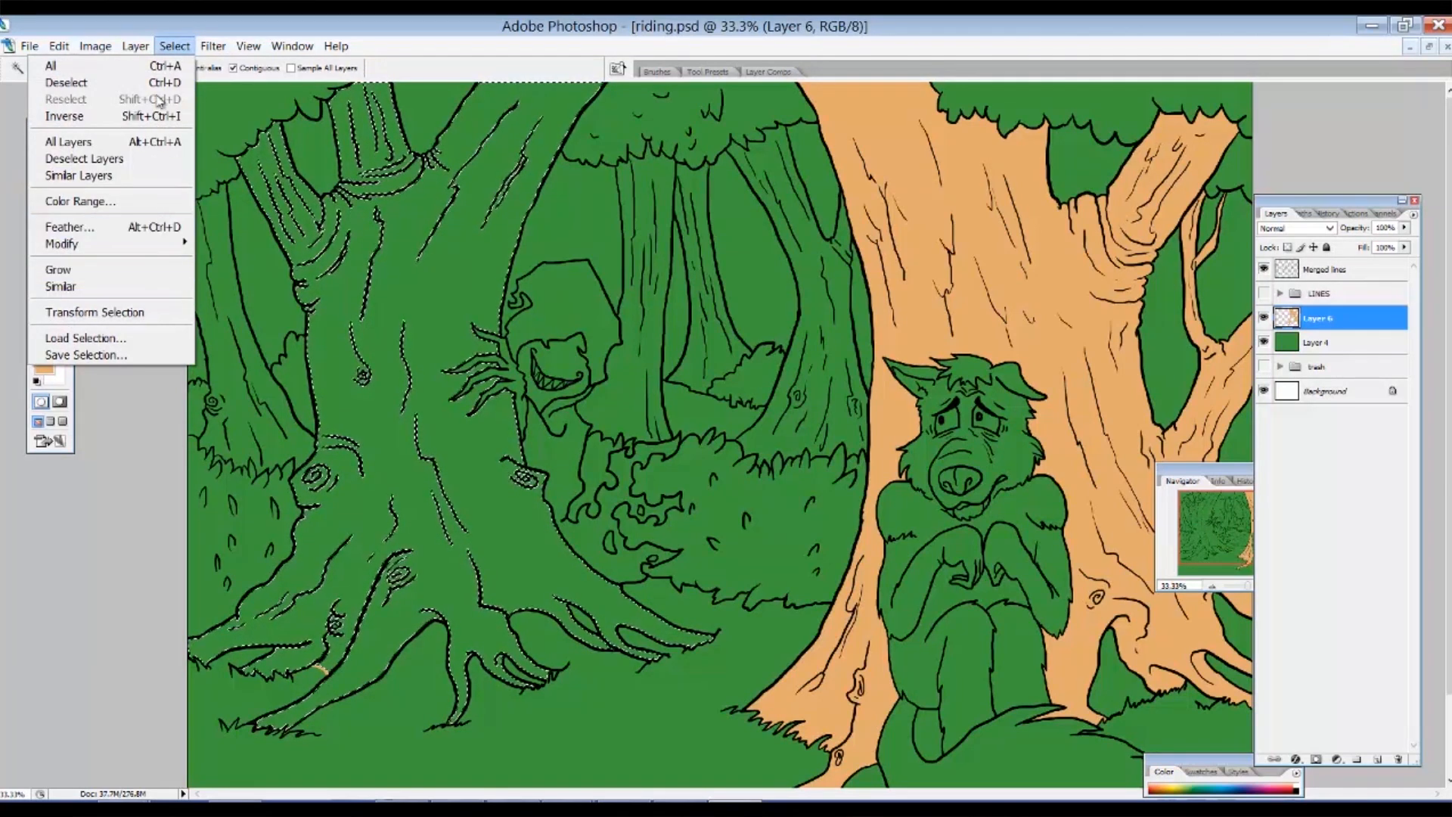
{"action": "mouse_move", "coordinate": [148, 243]}
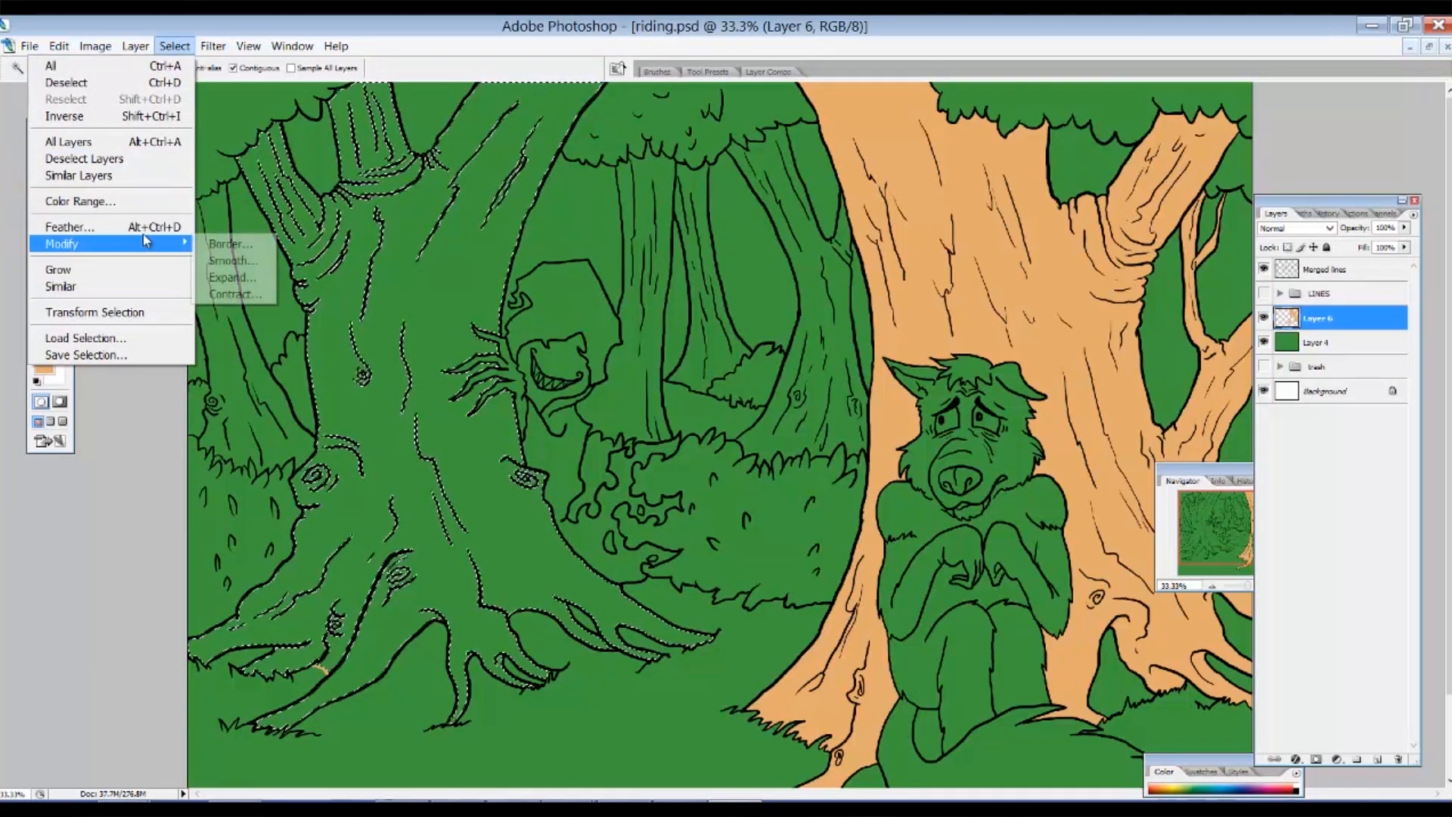
{"action": "left_click", "coordinate": [231, 277]}
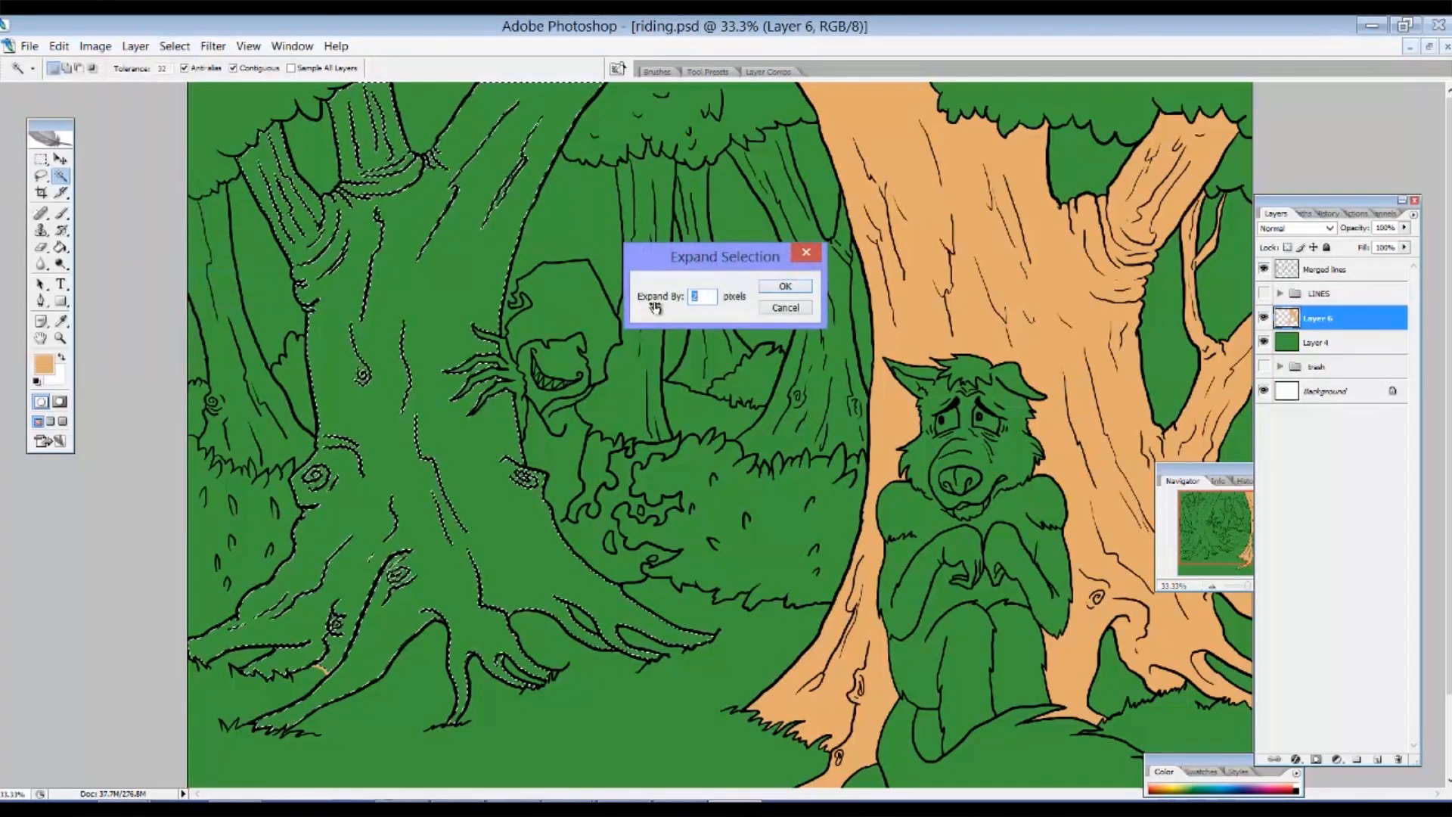
{"action": "left_click", "coordinate": [771, 286]}
{"action": "key", "text": "alt+BackSpace"}
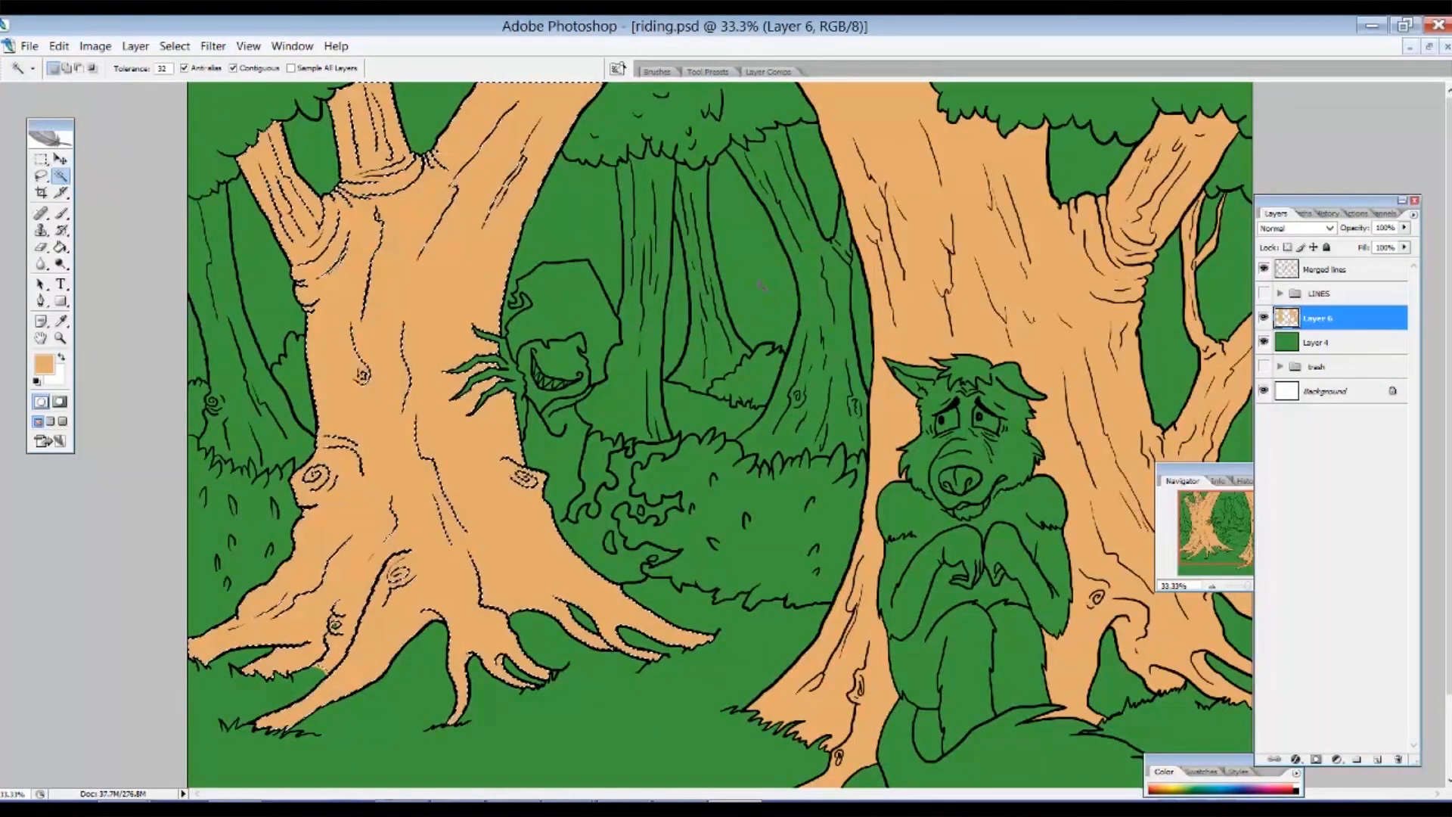
{"action": "key", "text": "ctrl+d"}
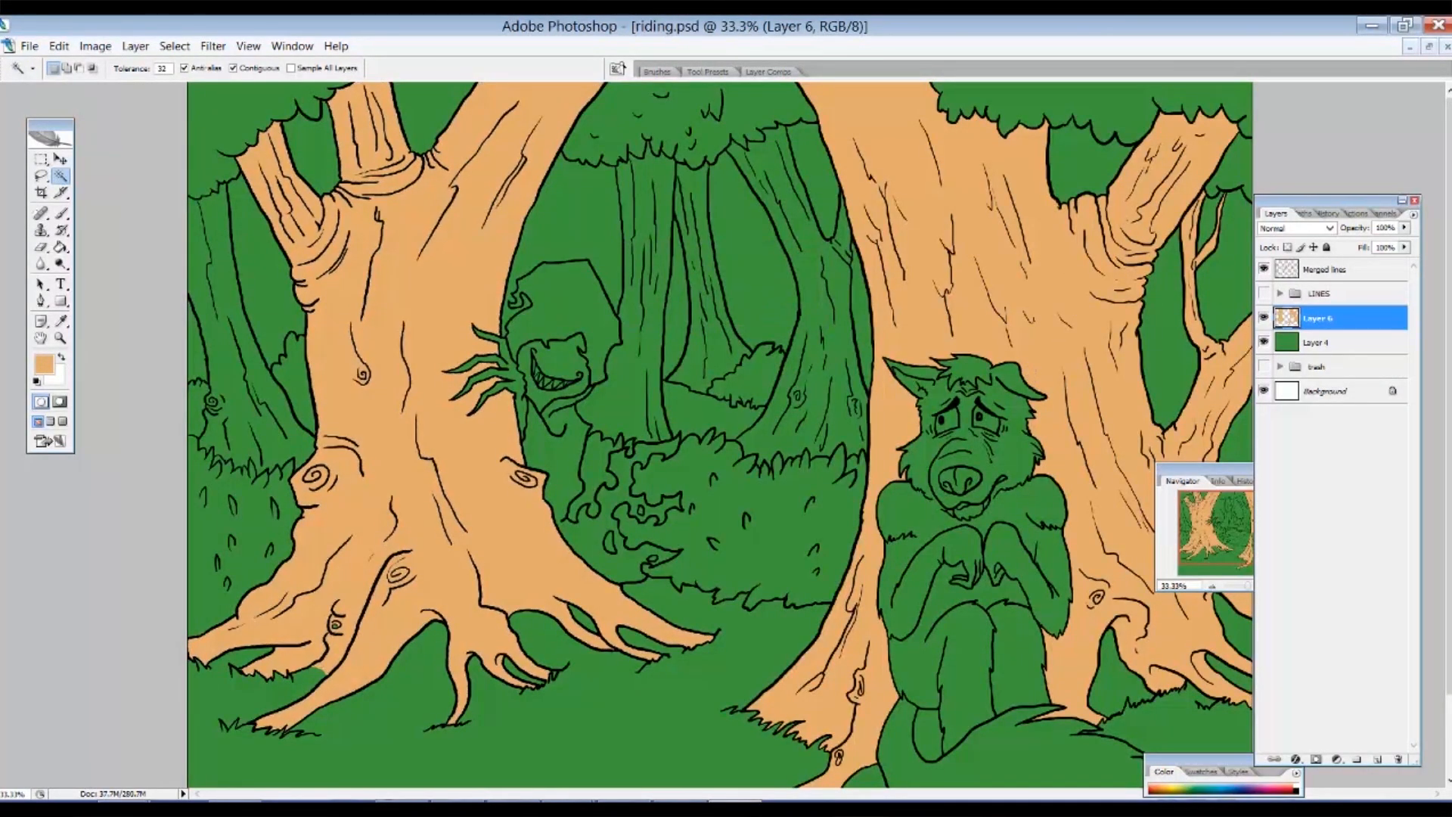
Add a new layer above Layer 4 and rename Layer 6 to Trees foreground.
{"action": "left_click", "coordinate": [1362, 341]}
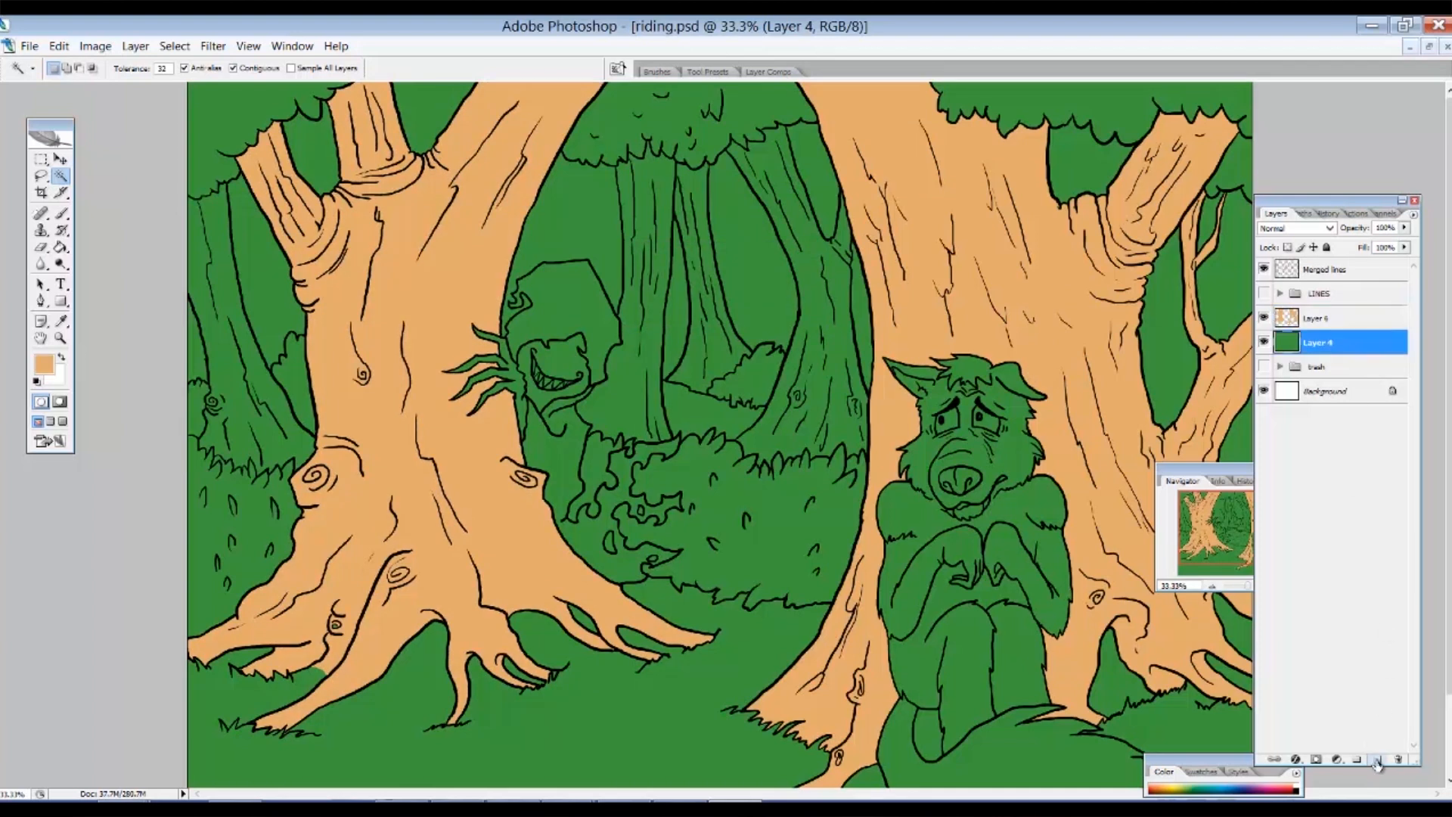
{"action": "left_click", "coordinate": [1377, 760]}
{"action": "double_click", "coordinate": [1316, 320]}
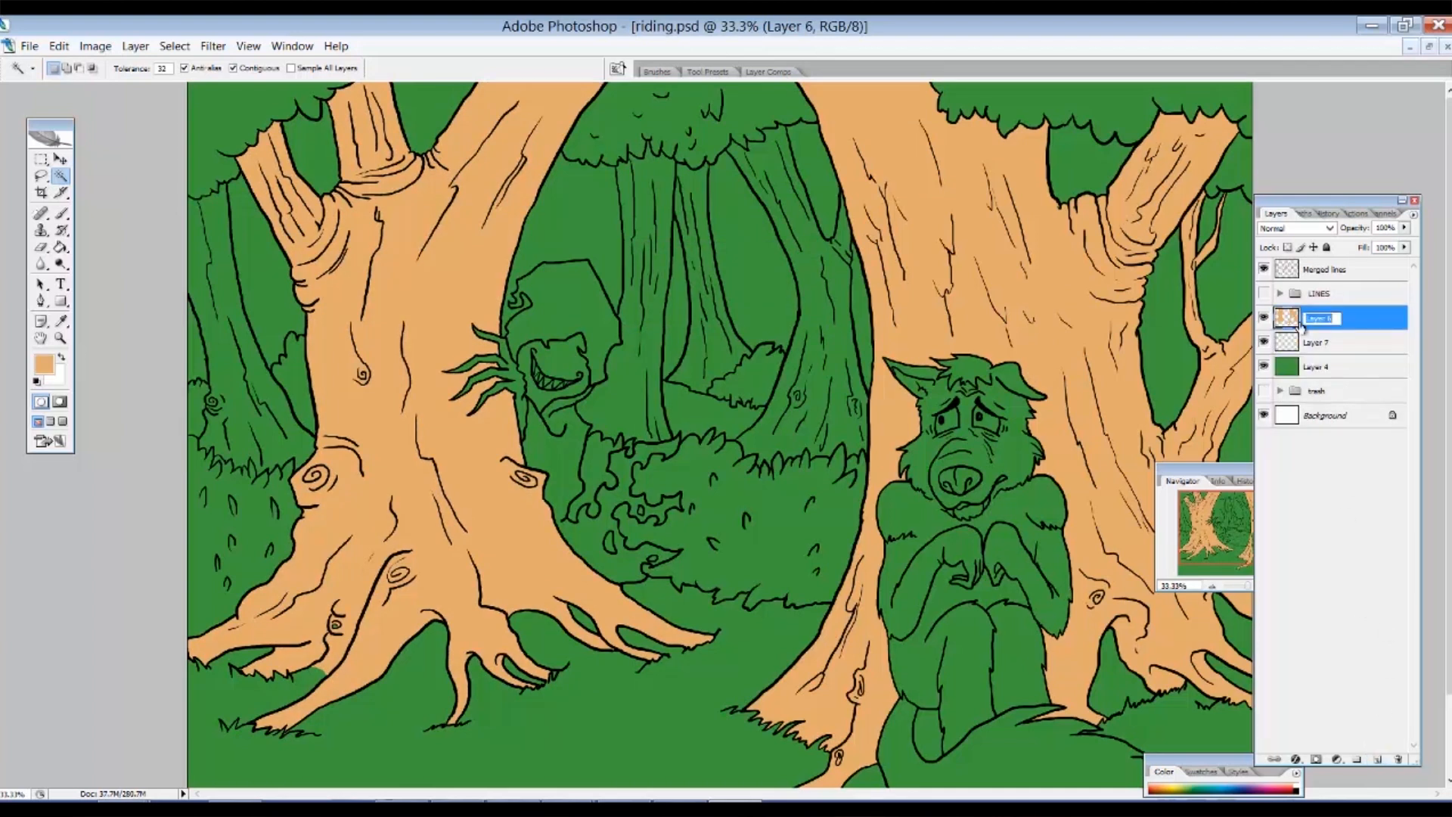
{"action": "type", "text": "Trees foreground"}
{"action": "key", "text": "Return"}
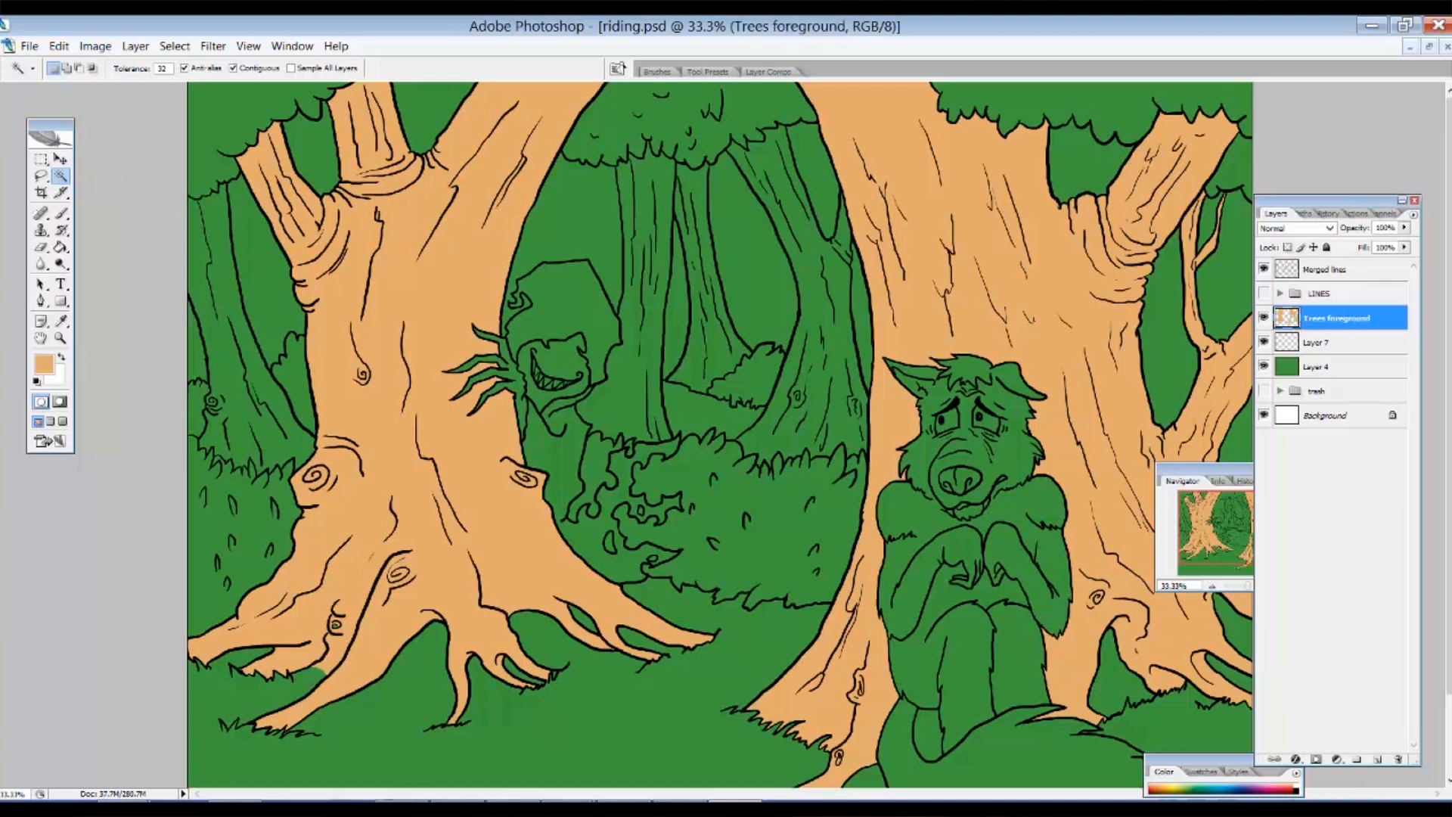
Rename the Trees foreground layer to Trees level 1.
{"action": "left_click", "coordinate": [1327, 344]}
{"action": "double_click", "coordinate": [1343, 321]}
{"action": "type", "text": "Trees level 1"}
{"action": "key", "text": "Return"}
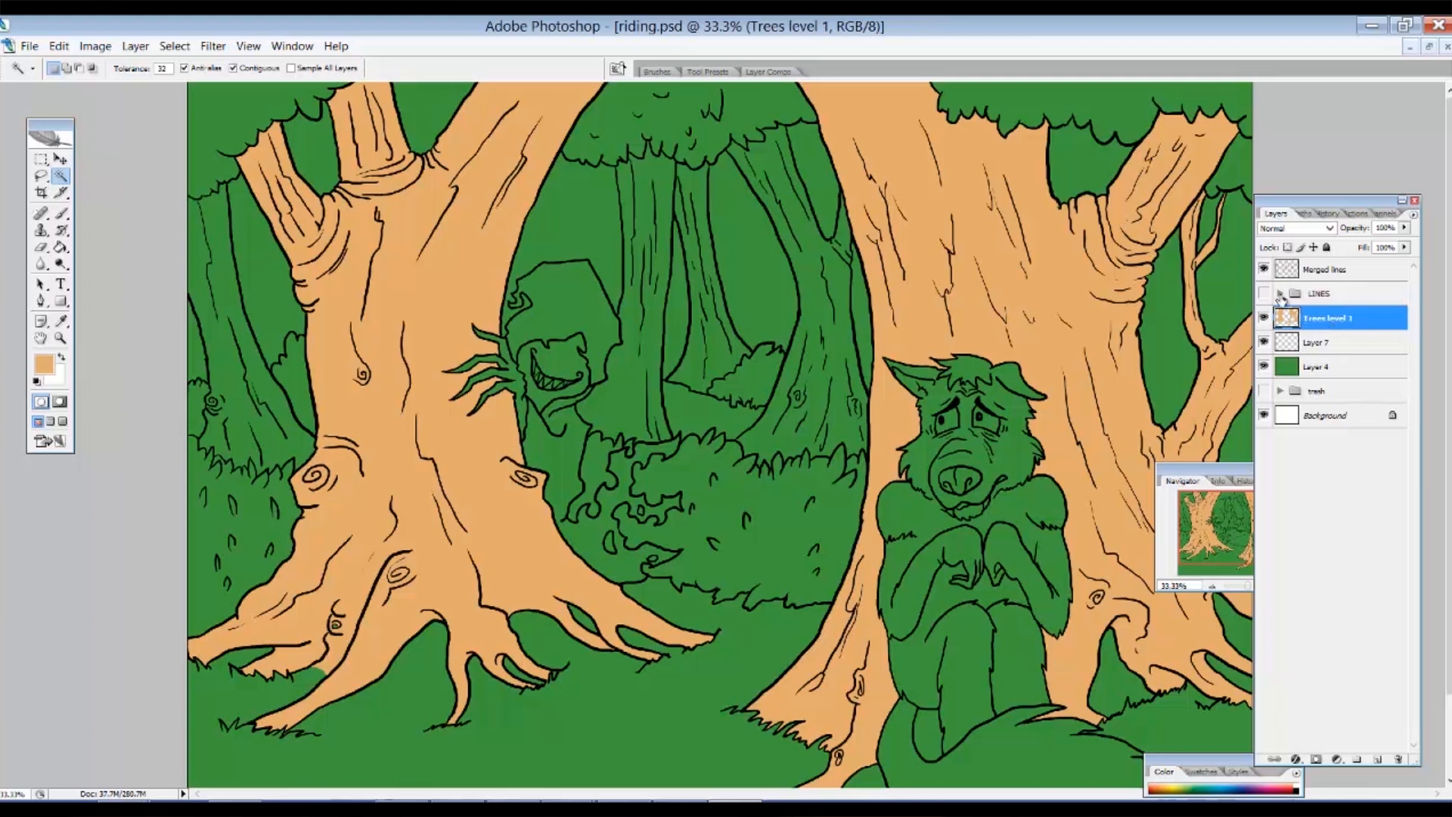
Select the far-left, middle and forked background trunks together from Merged lines, using the Magic Wand in Add to selection mode.
{"action": "left_click", "coordinate": [1320, 342]}
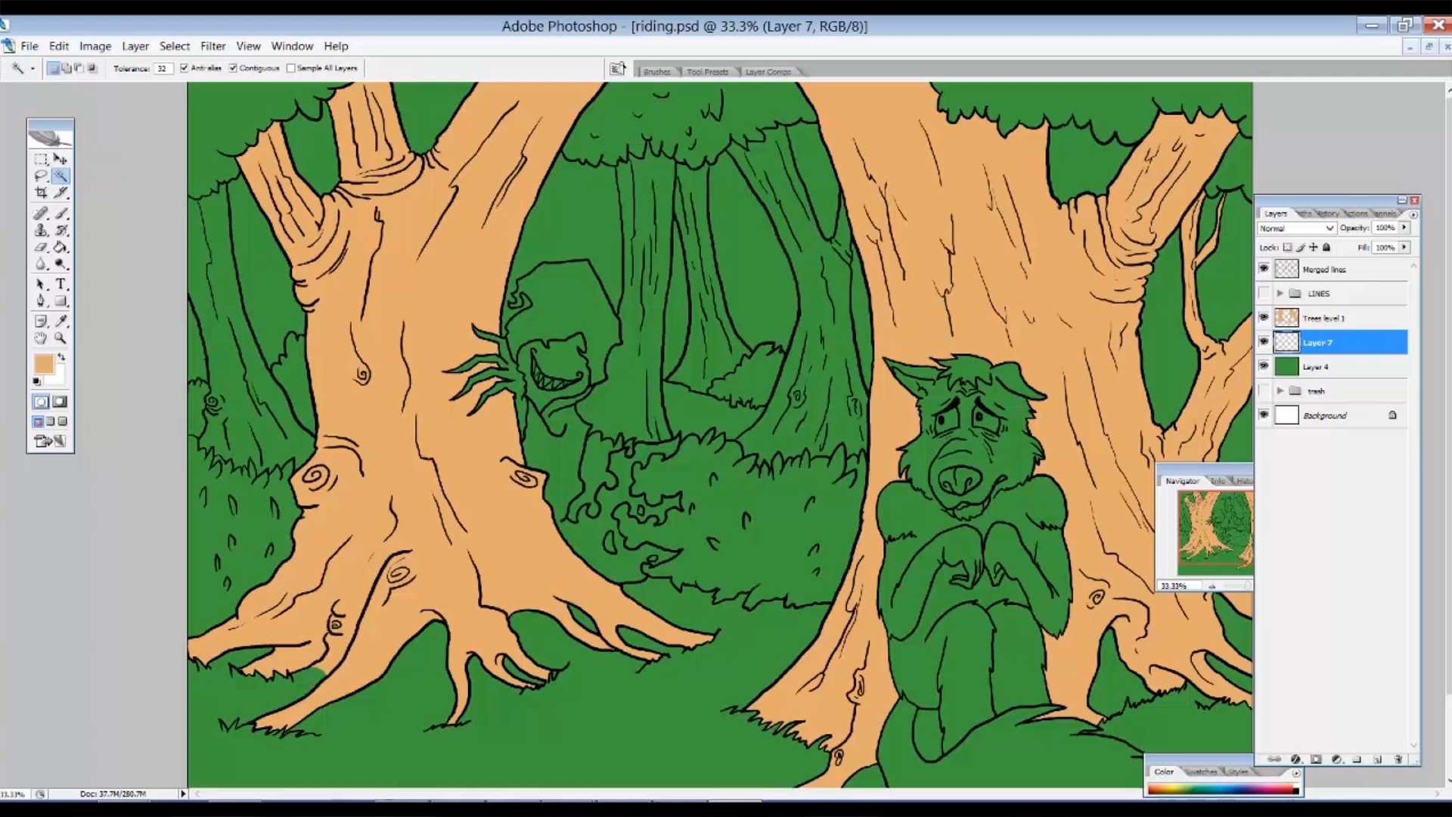
{"action": "left_click", "coordinate": [1290, 270]}
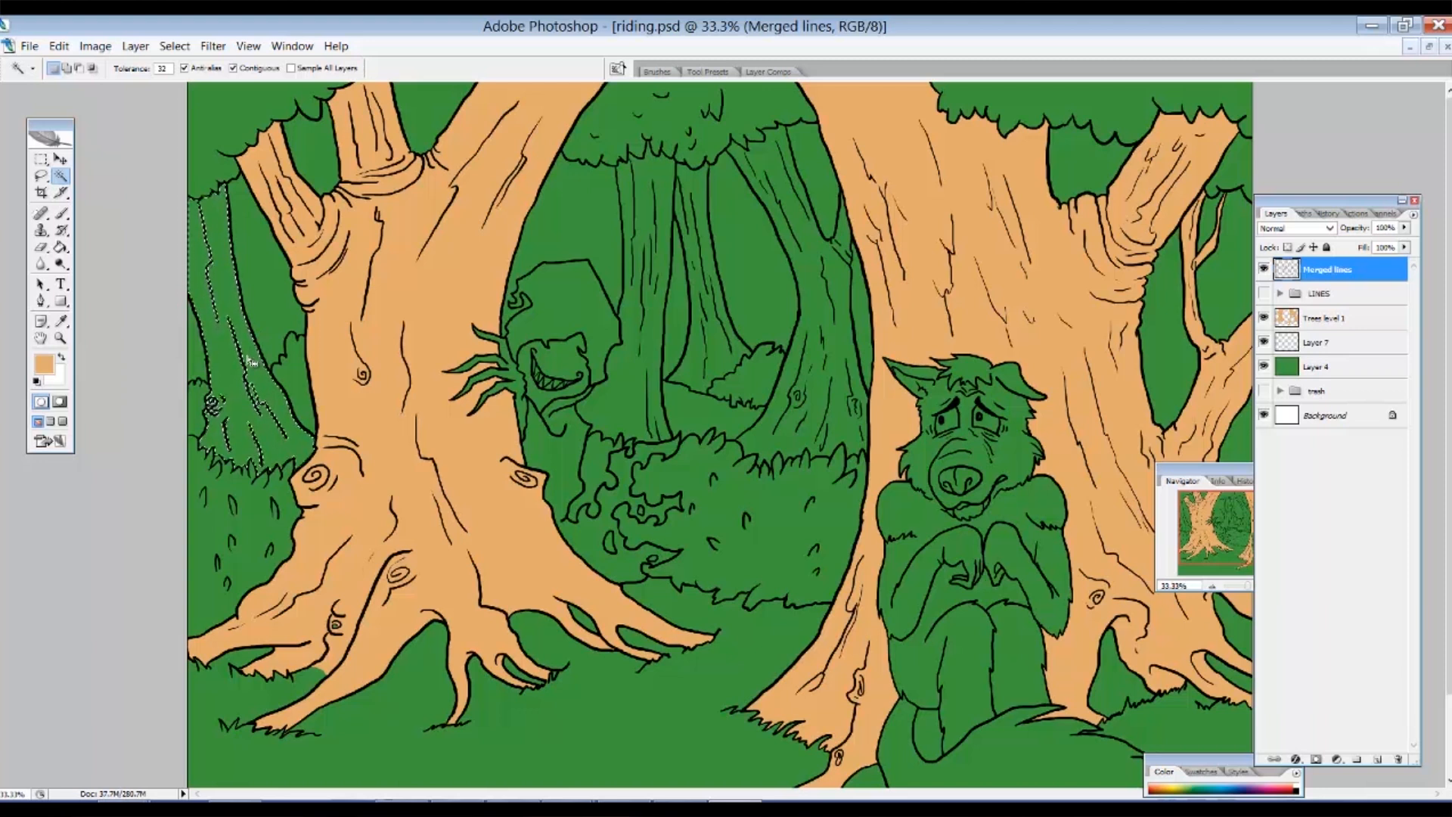
{"action": "left_click", "coordinate": [79, 68]}
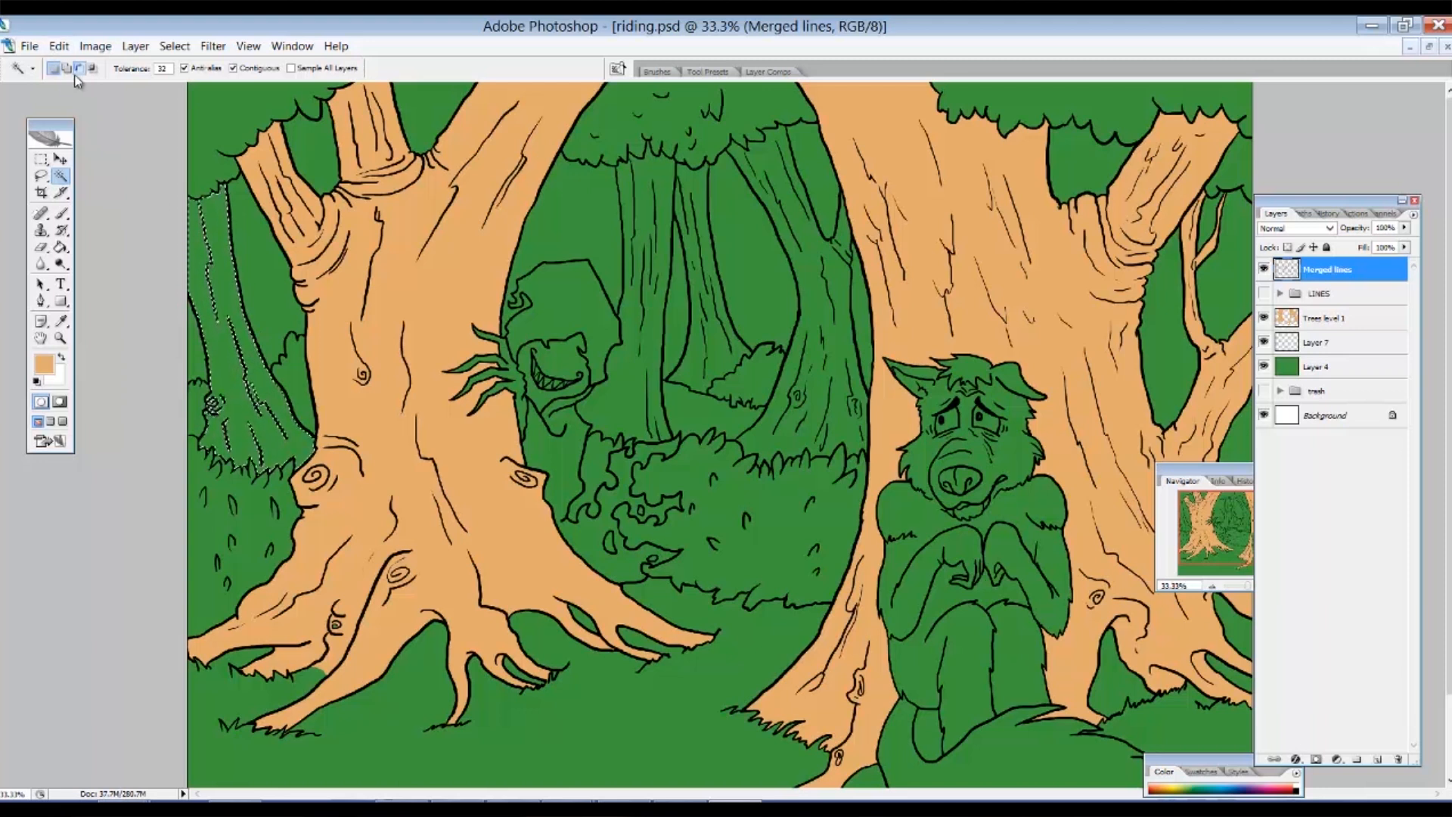
{"action": "left_click", "coordinate": [63, 72]}
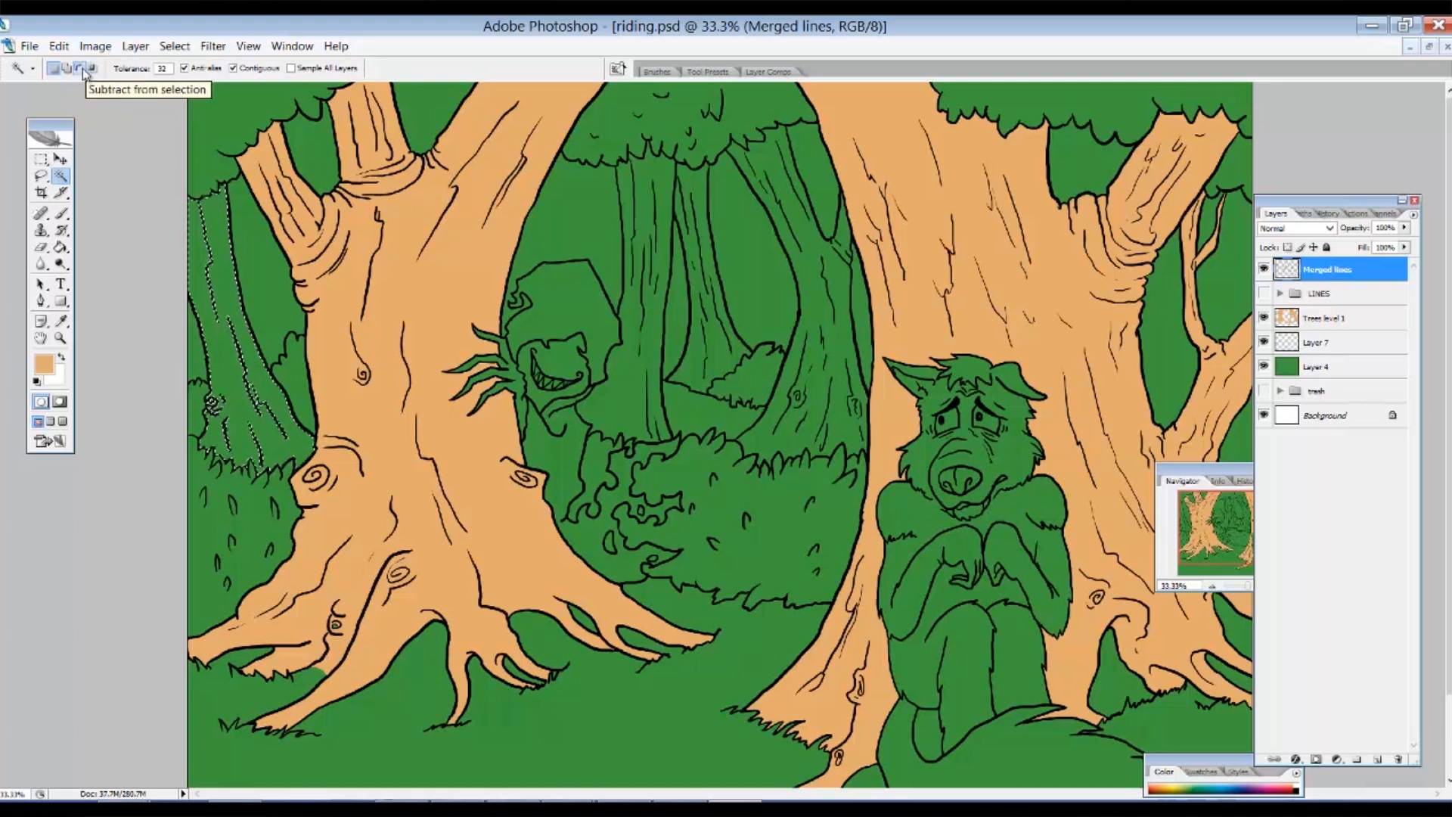
{"action": "left_click", "coordinate": [67, 68]}
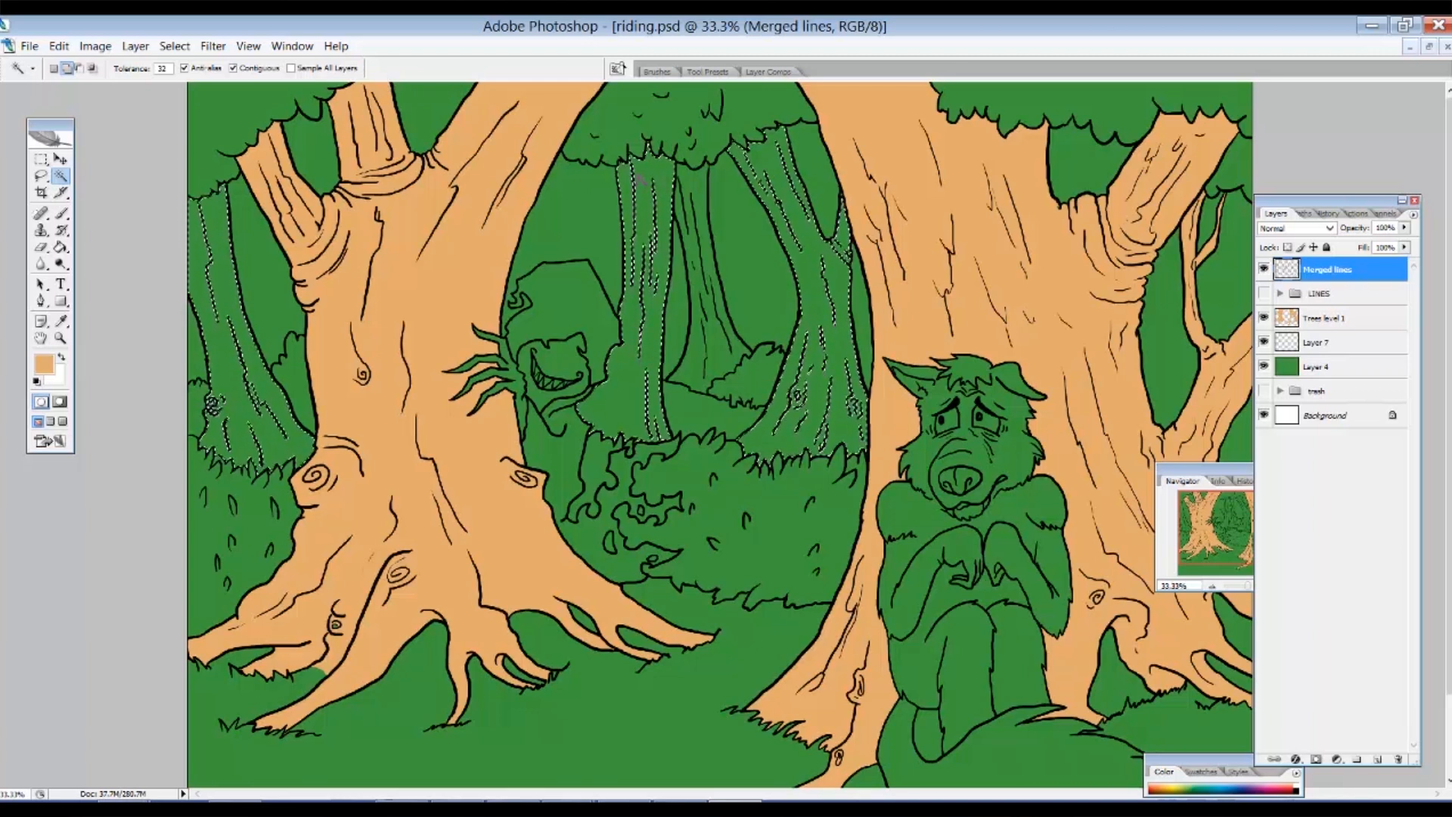
Expand the combined selection of the background trunks.
{"action": "left_click", "coordinate": [175, 46]}
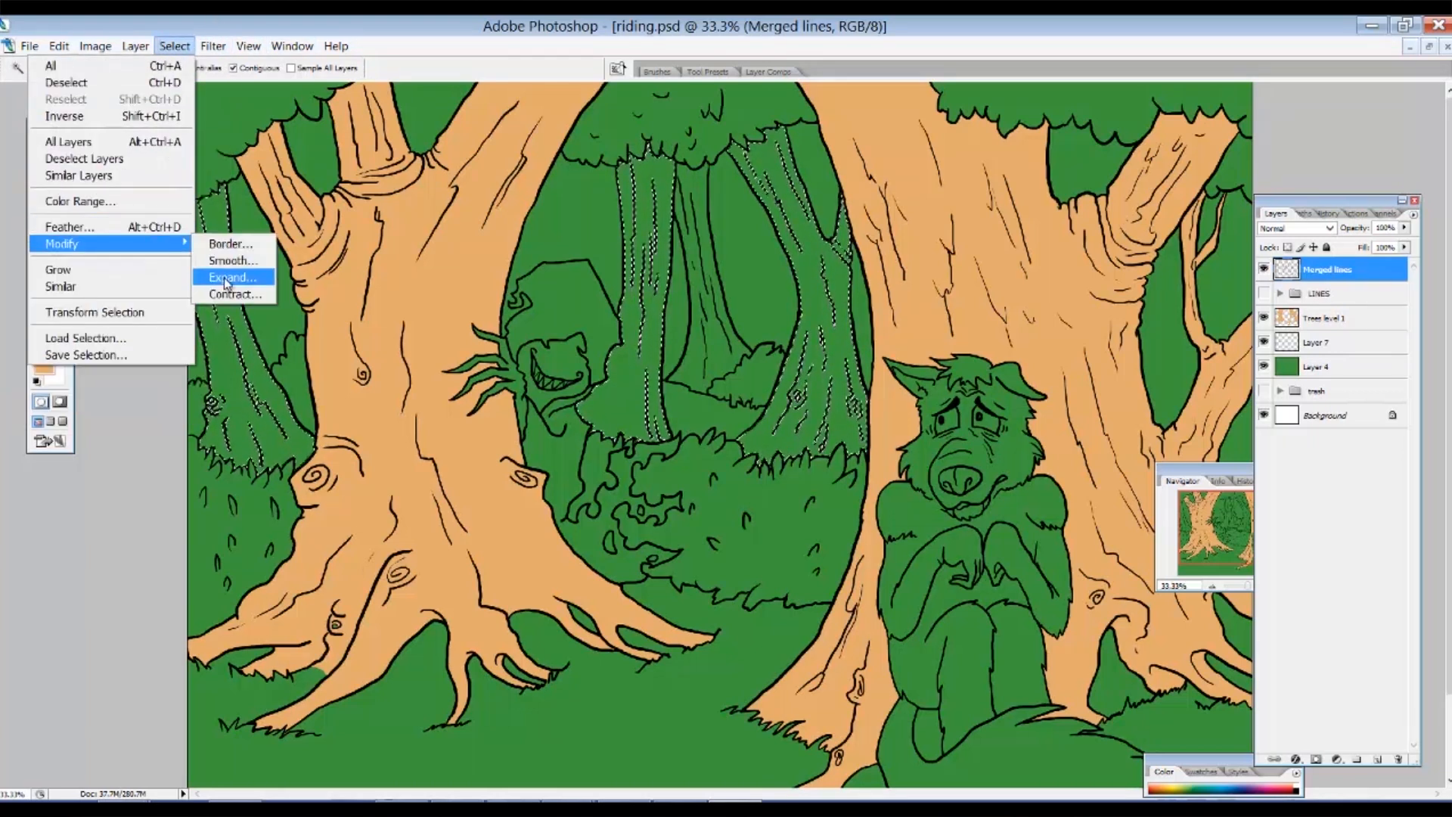
{"action": "left_click", "coordinate": [224, 280]}
{"action": "left_click", "coordinate": [810, 285]}
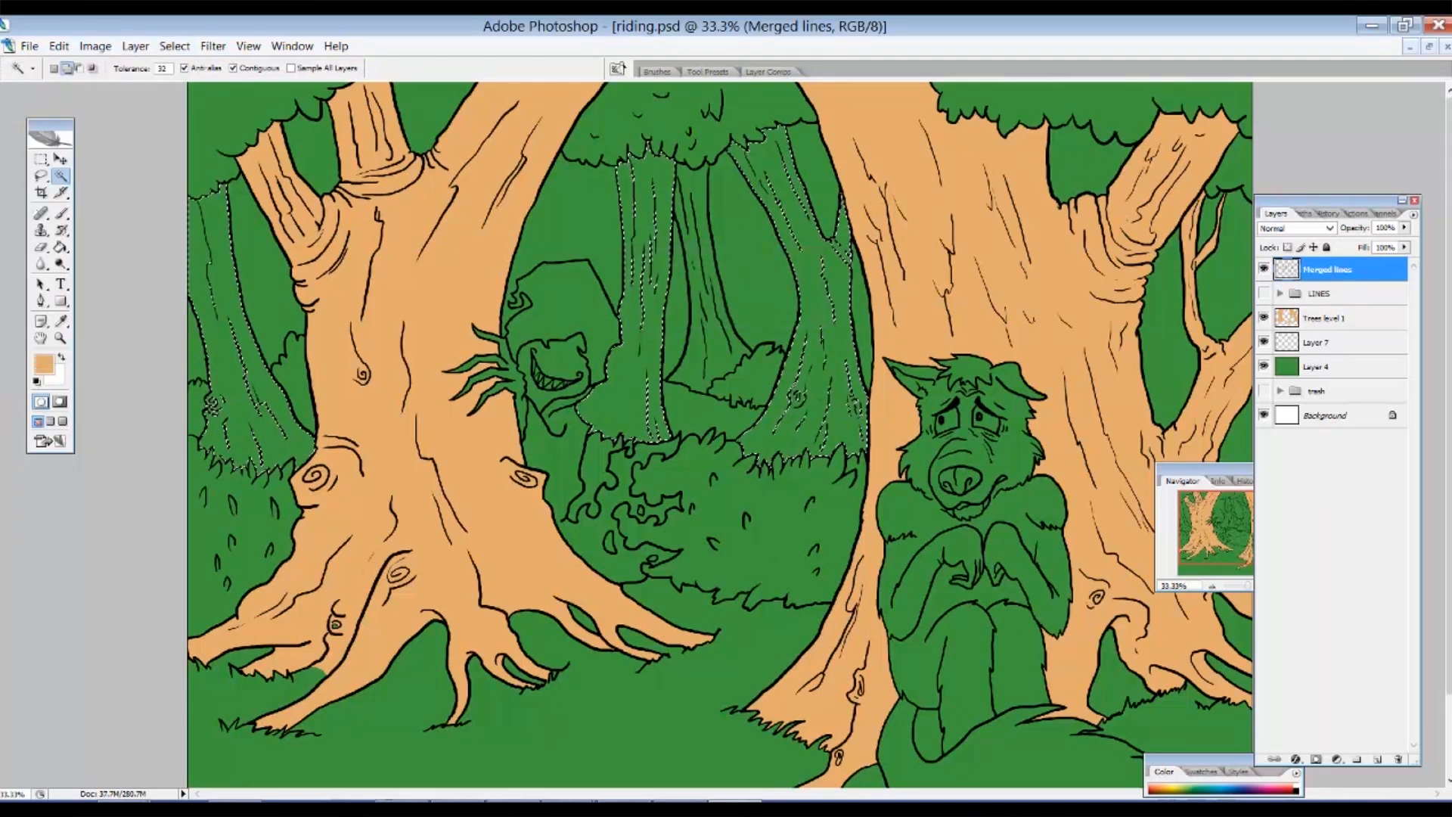
Fill the selected background trunks with medium brown #ba8751 on Layer 7 and clear the selection.
{"action": "left_click", "coordinate": [1318, 345]}
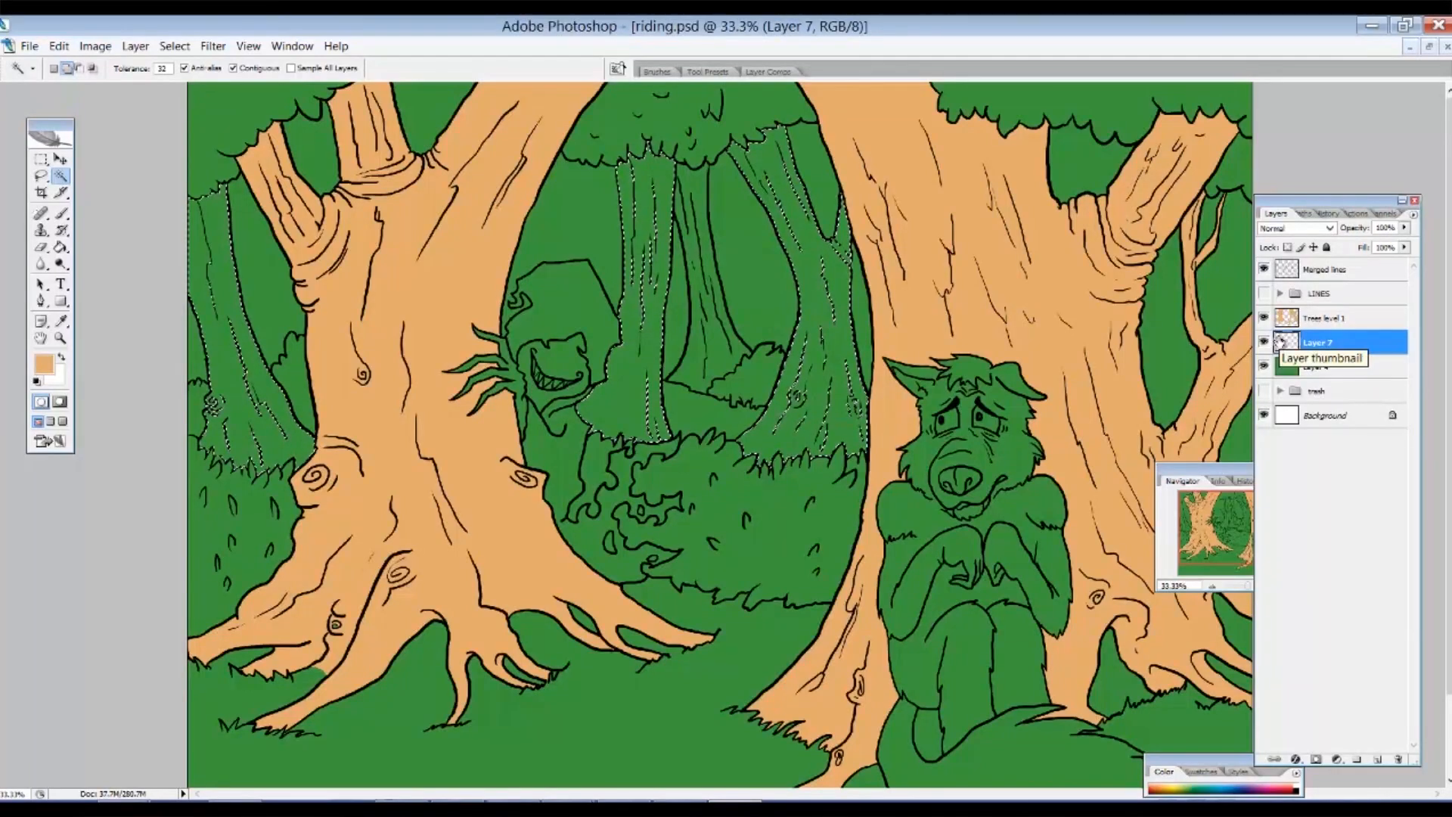
{"action": "left_click", "coordinate": [44, 365]}
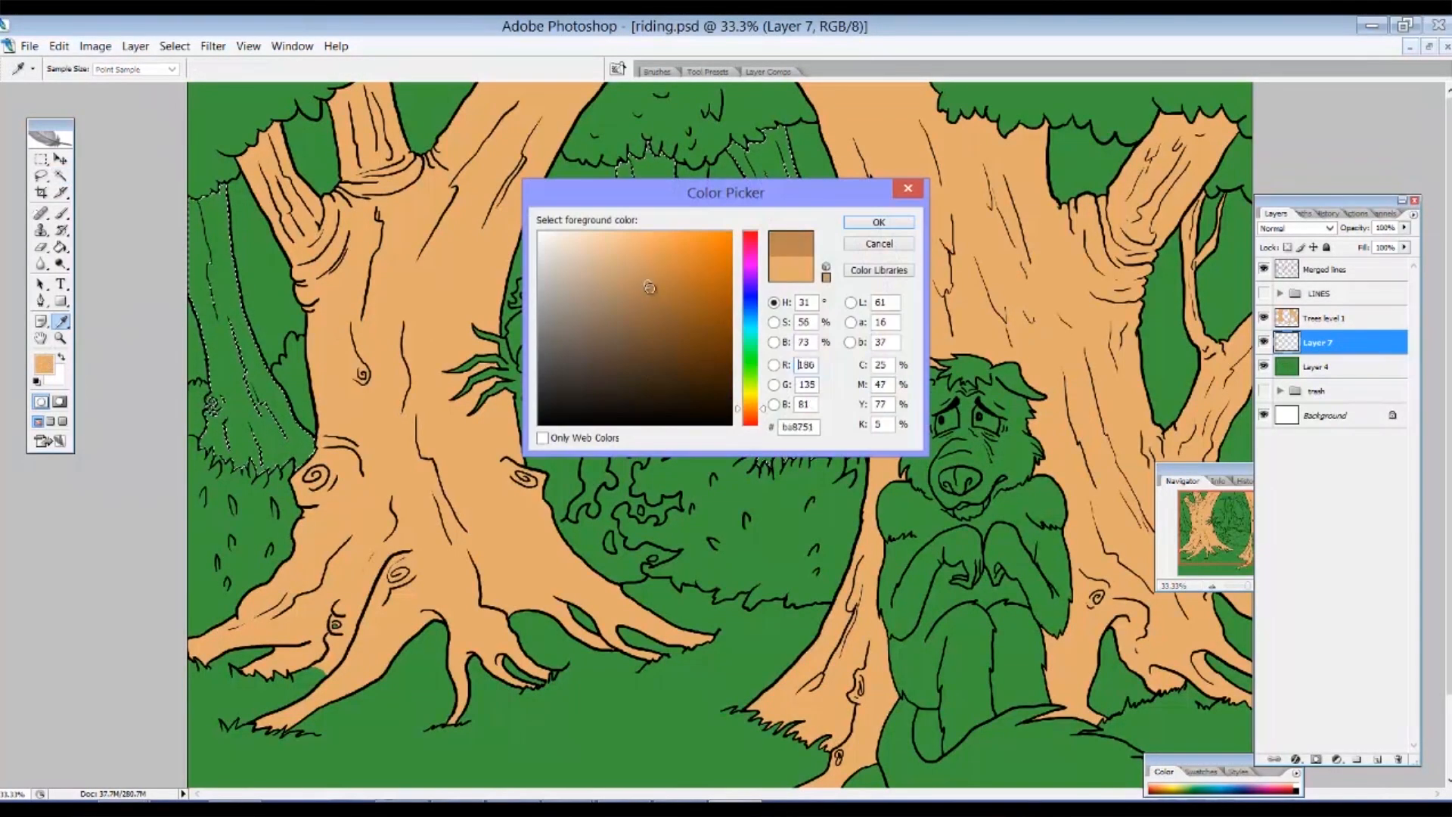
{"action": "left_click", "coordinate": [878, 222]}
{"action": "key", "text": "w"}
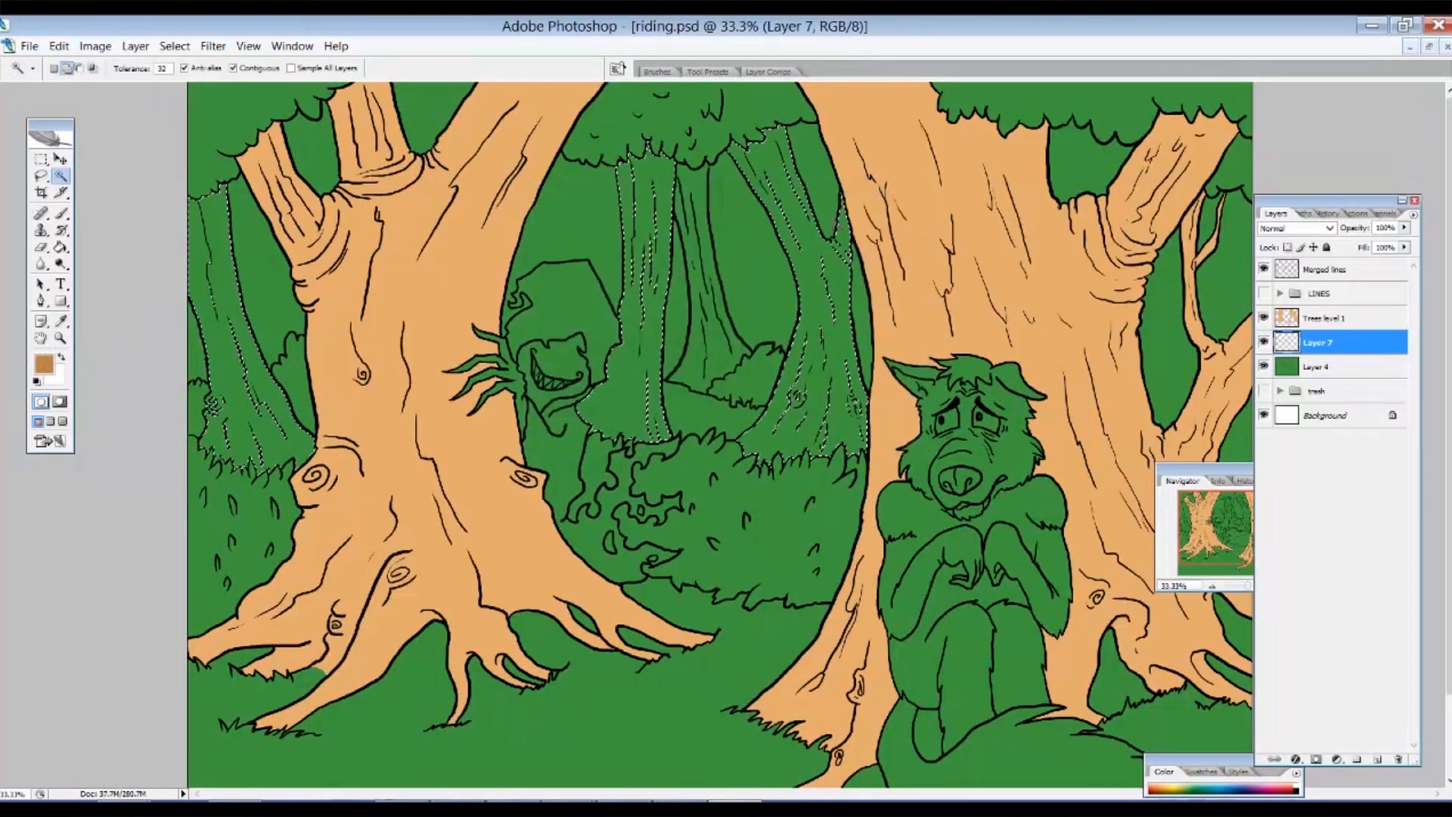
{"action": "key", "text": "alt+BackSpace"}
{"action": "key", "text": "ctrl+d"}
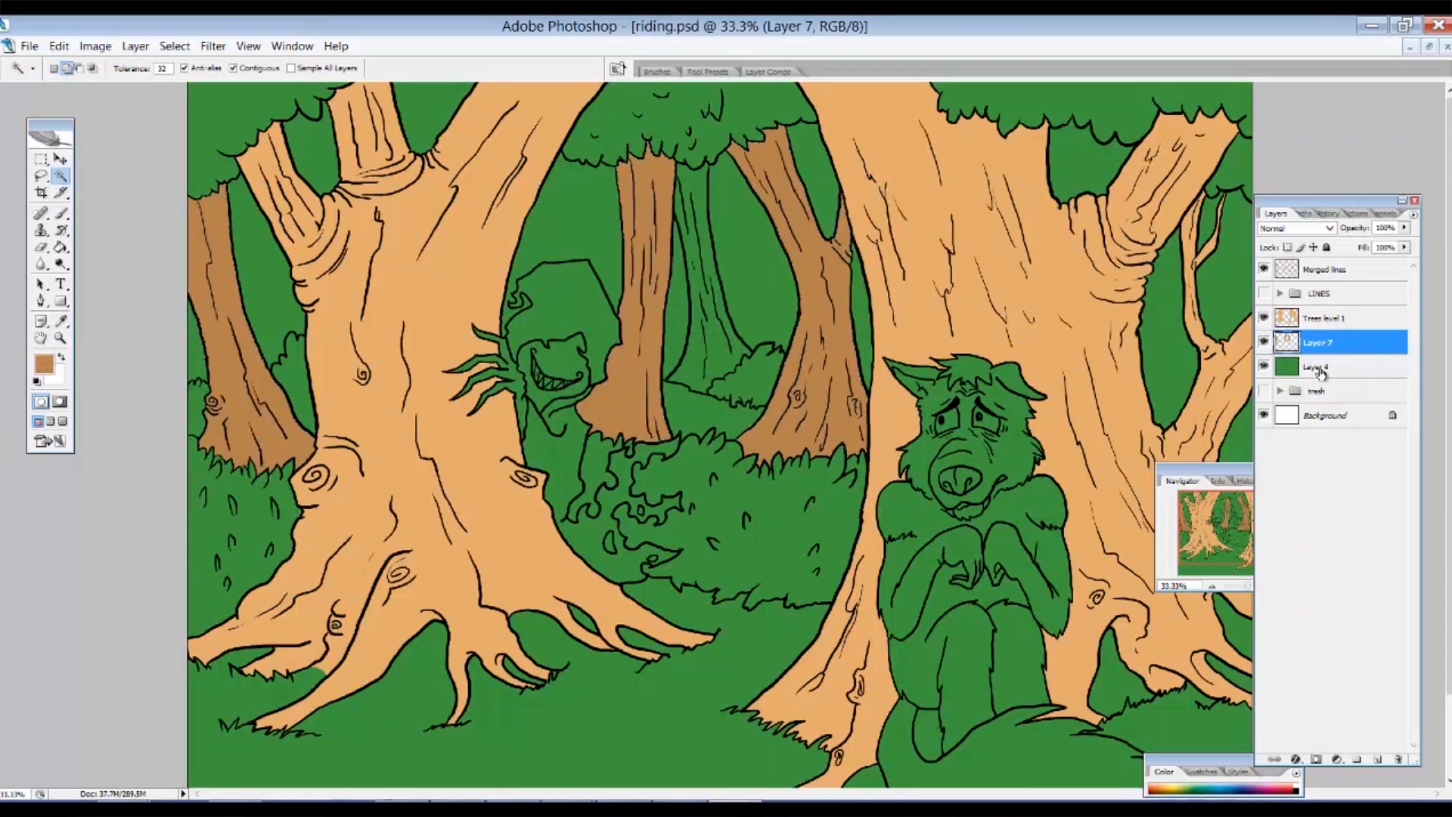
Rename Layer 7 to Trees level 2 and add a new layer directly above Layer 4.
{"action": "left_click", "coordinate": [1314, 368]}
{"action": "double_click", "coordinate": [1317, 344]}
{"action": "type", "text": "Trees level 2"}
{"action": "key", "text": "Return"}
{"action": "left_click", "coordinate": [1320, 368]}
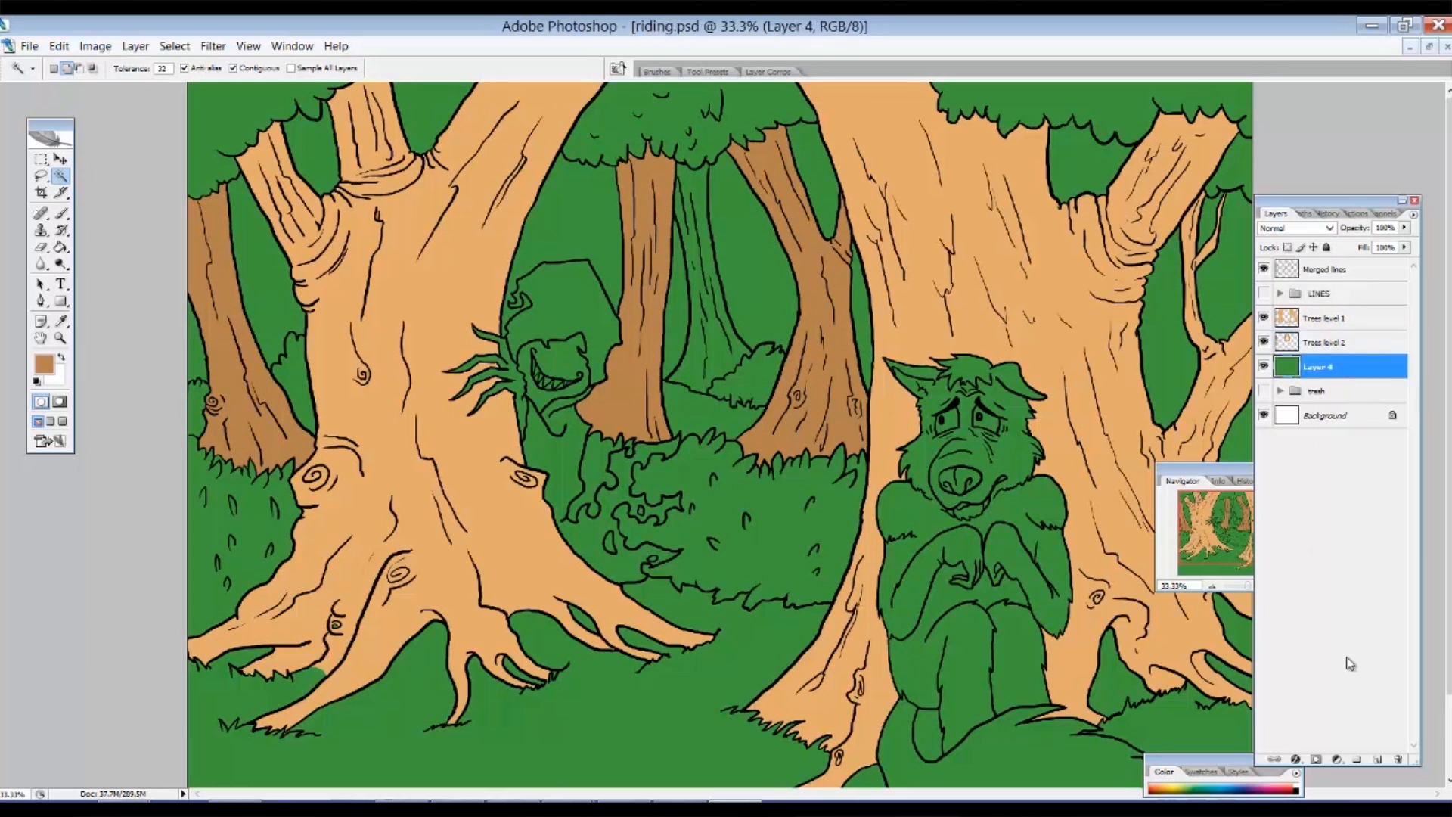
{"action": "left_click", "coordinate": [1378, 759]}
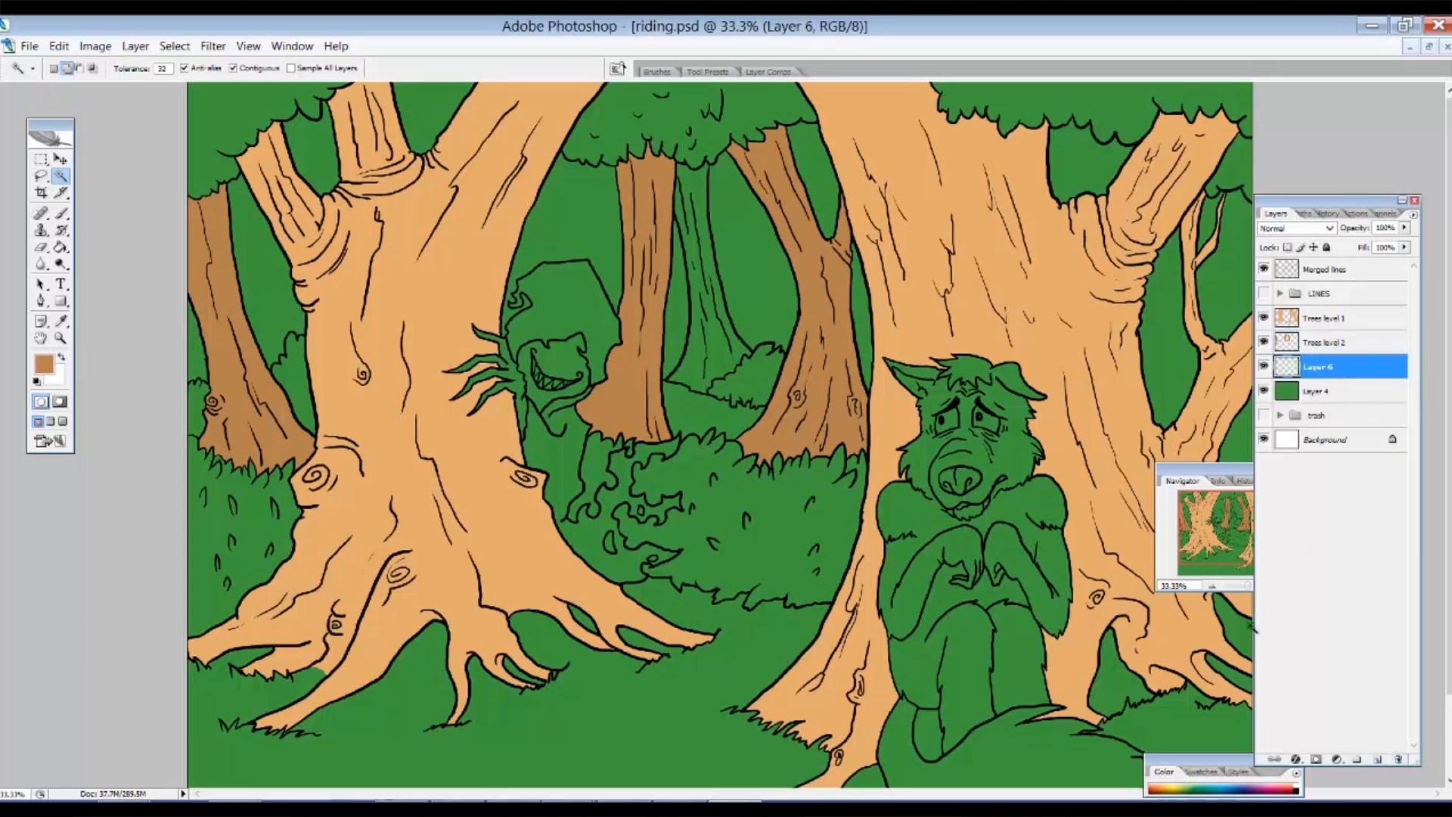
Select the thin rearmost trunk from Merged lines with the Magic Wand and expand the selection.
{"action": "left_click", "coordinate": [1333, 270]}
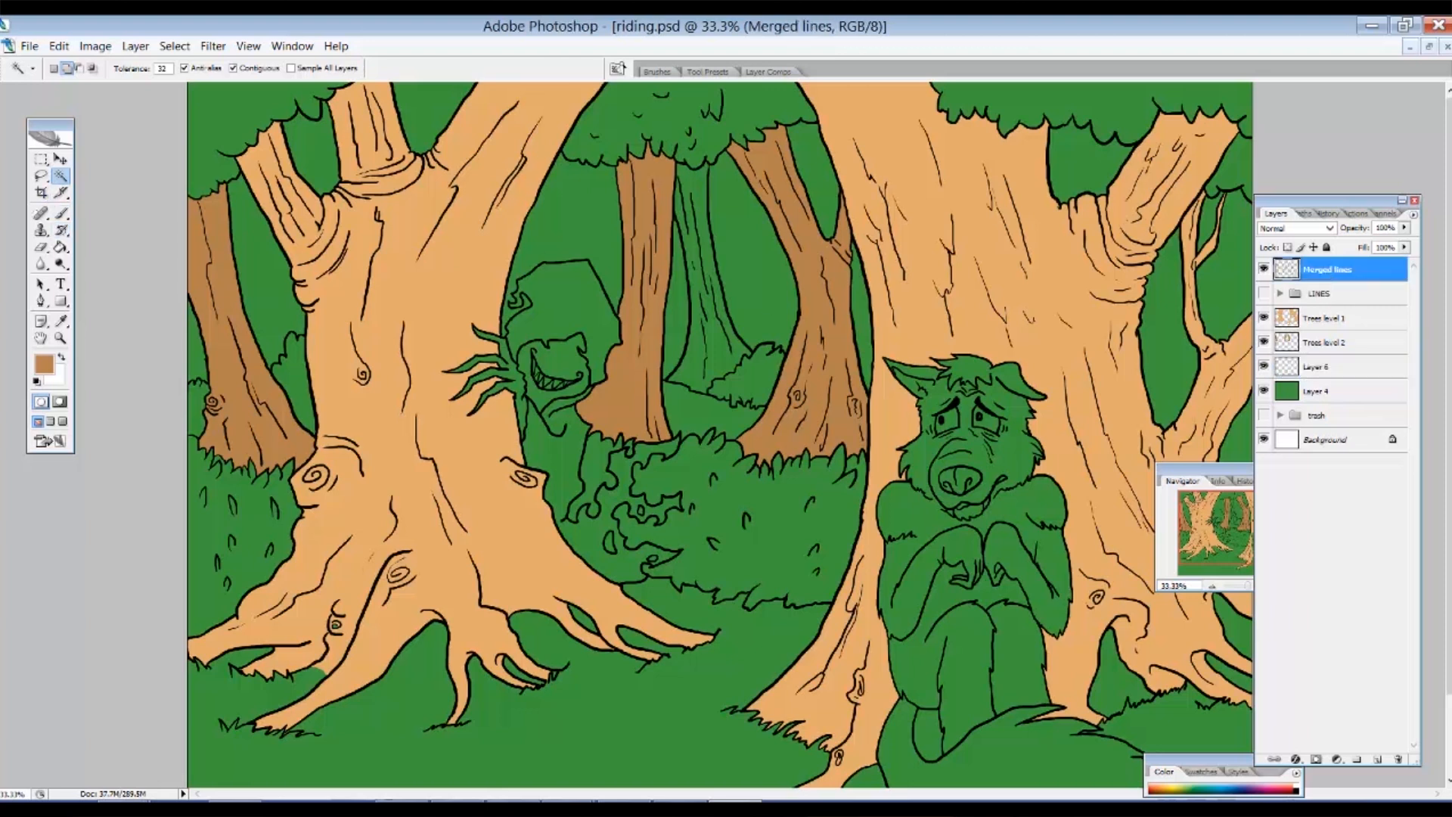
{"action": "left_click", "coordinate": [678, 184]}
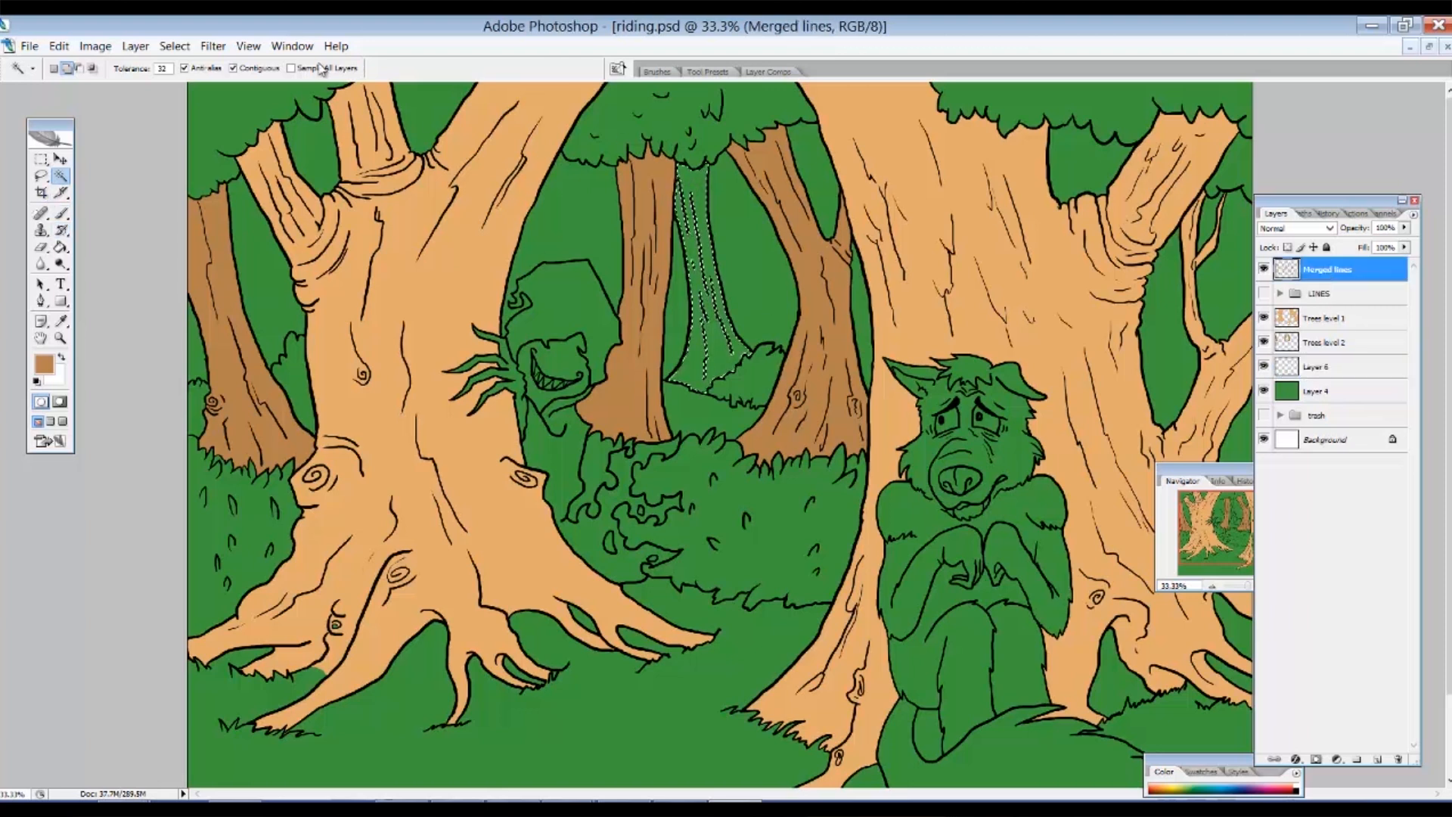
{"action": "left_click", "coordinate": [175, 46]}
{"action": "mouse_move", "coordinate": [136, 244]}
{"action": "left_click", "coordinate": [222, 277]}
{"action": "key", "text": "Return"}
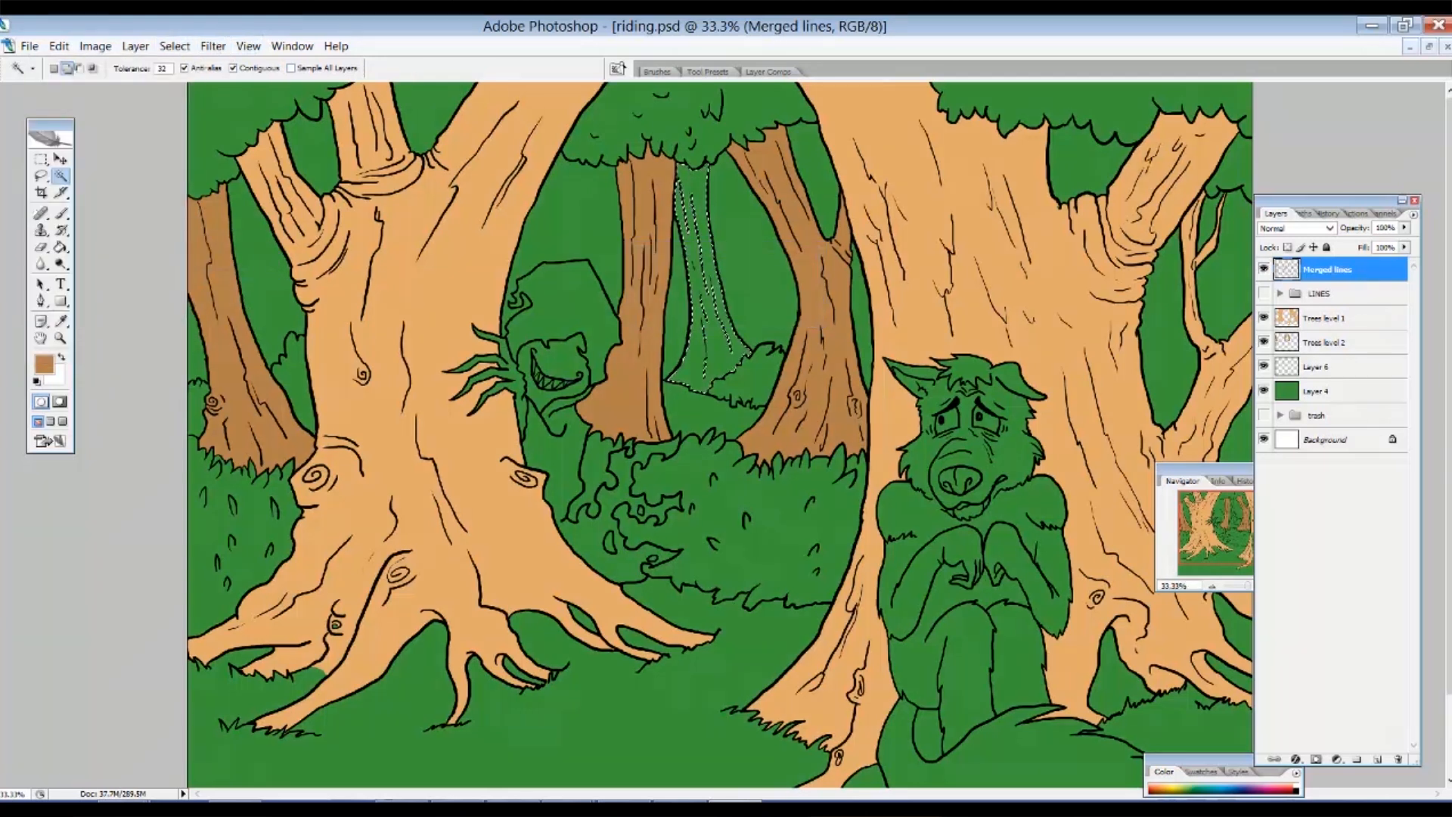
Fill the selected rearmost trunk with a darker brown on Layer 6 and clear the selection.
{"action": "left_click", "coordinate": [1316, 369]}
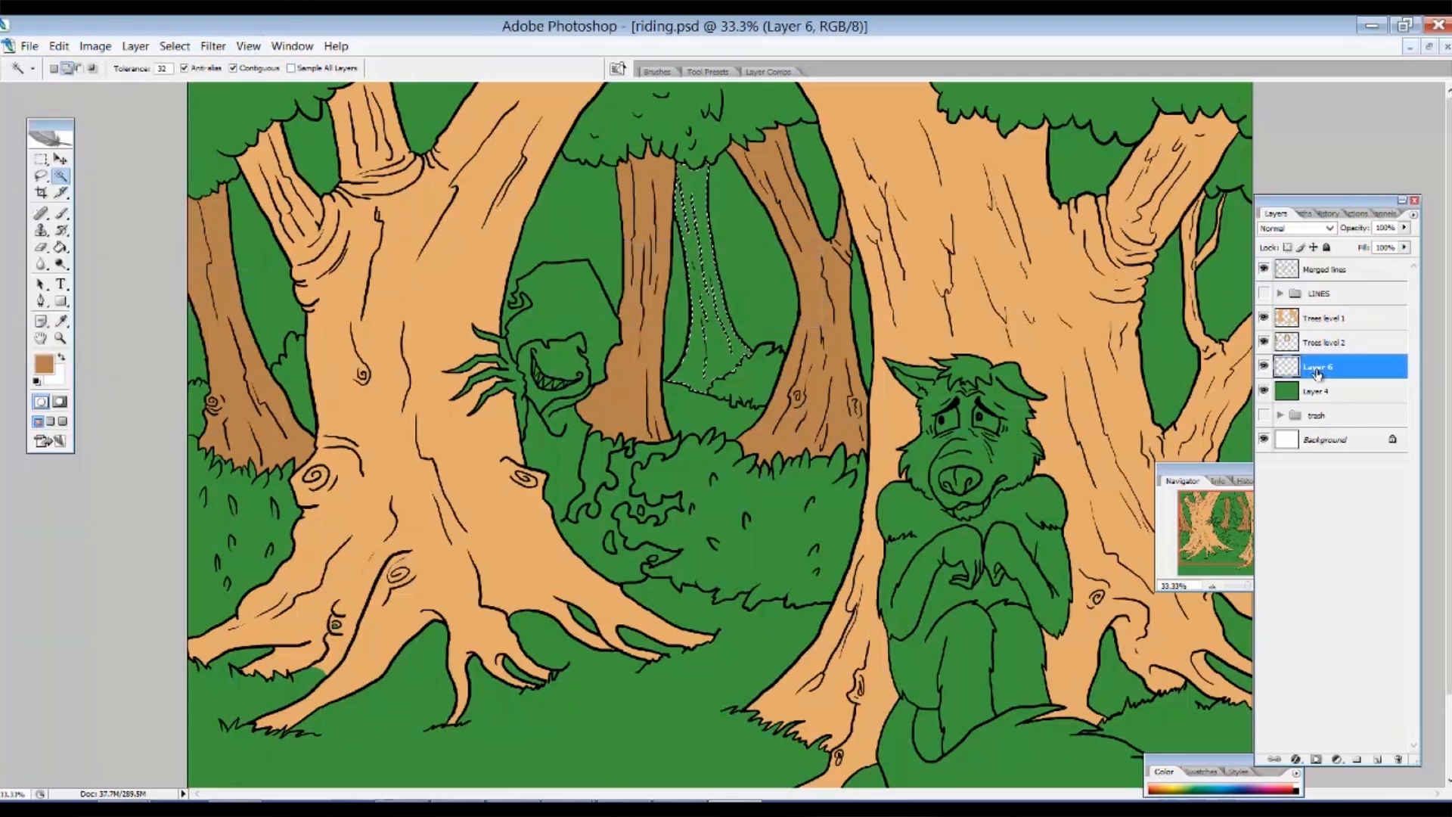
{"action": "left_click", "coordinate": [45, 366]}
{"action": "left_click", "coordinate": [657, 320]}
{"action": "left_click", "coordinate": [877, 222]}
{"action": "key", "text": "alt+BackSpace"}
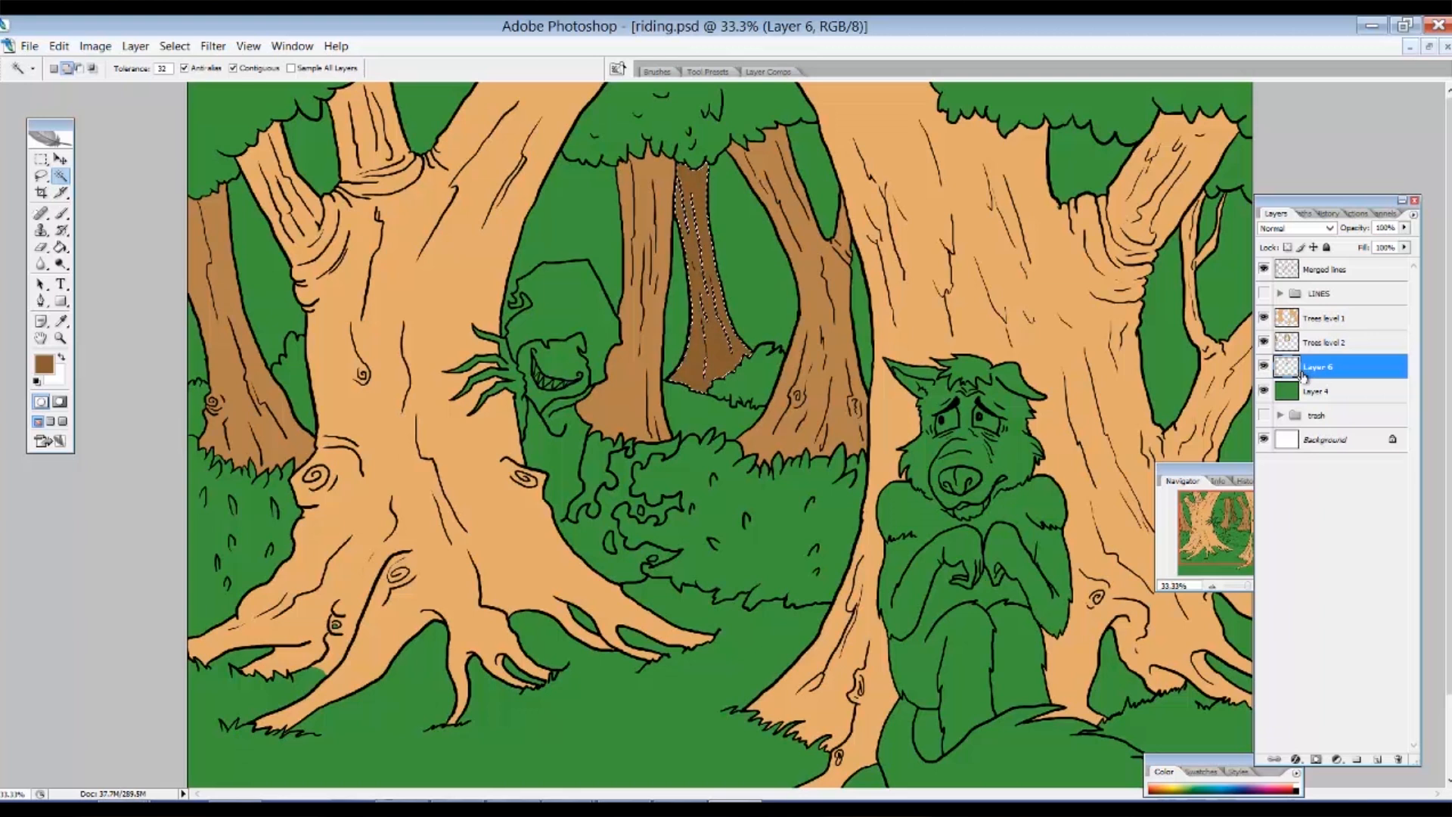
{"action": "key", "text": "ctrl+d"}
Rename Layer 6 to Trees level 3.
{"action": "right_click", "coordinate": [1320, 367]}
{"action": "left_click", "coordinate": [1333, 368]}
{"action": "double_click", "coordinate": [1324, 366]}
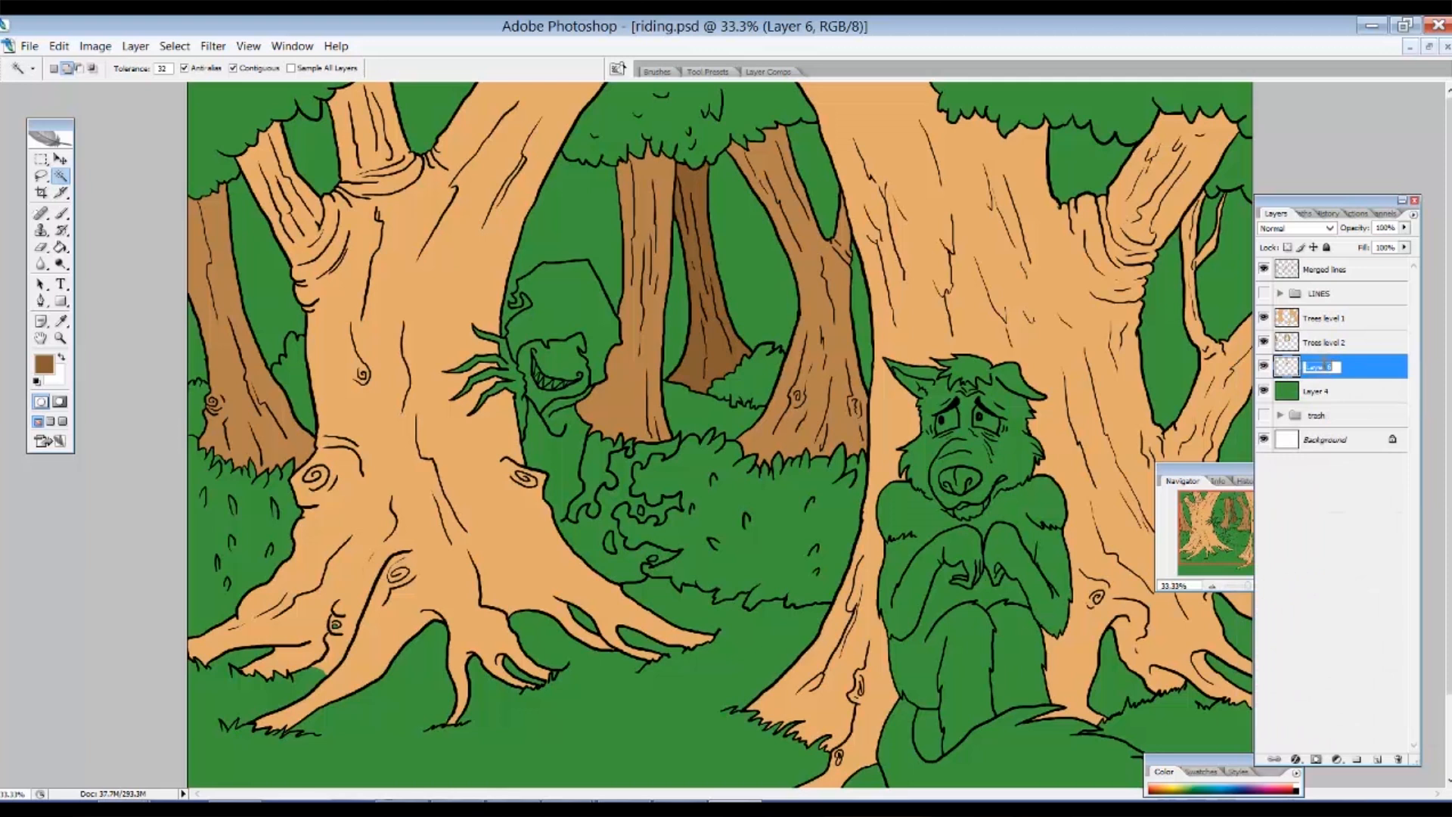
{"action": "type", "text": "Trees level 3"}
{"action": "key", "text": "Return"}
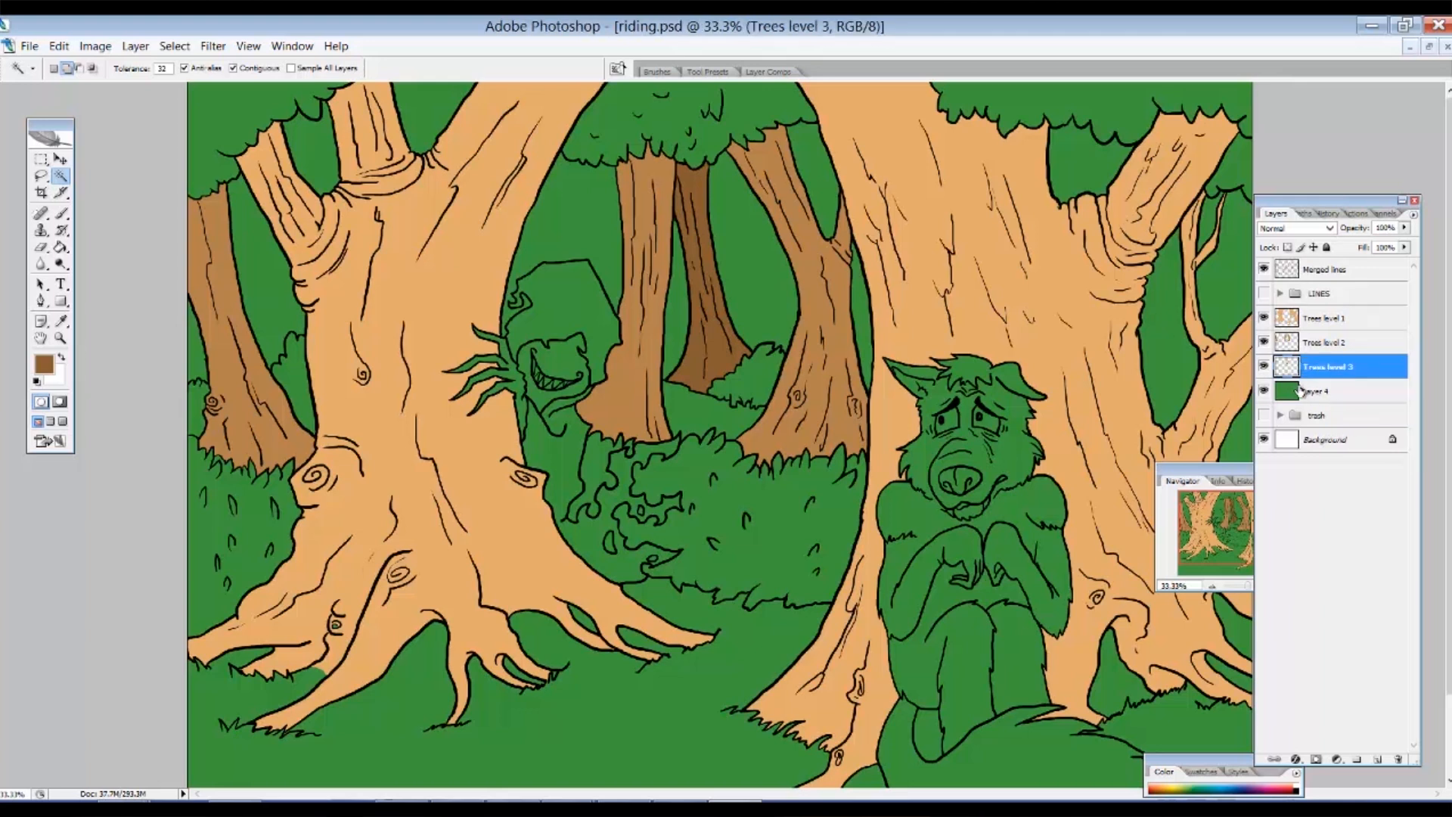
Rename the green Layer 4 to Background.
{"action": "double_click", "coordinate": [1320, 391]}
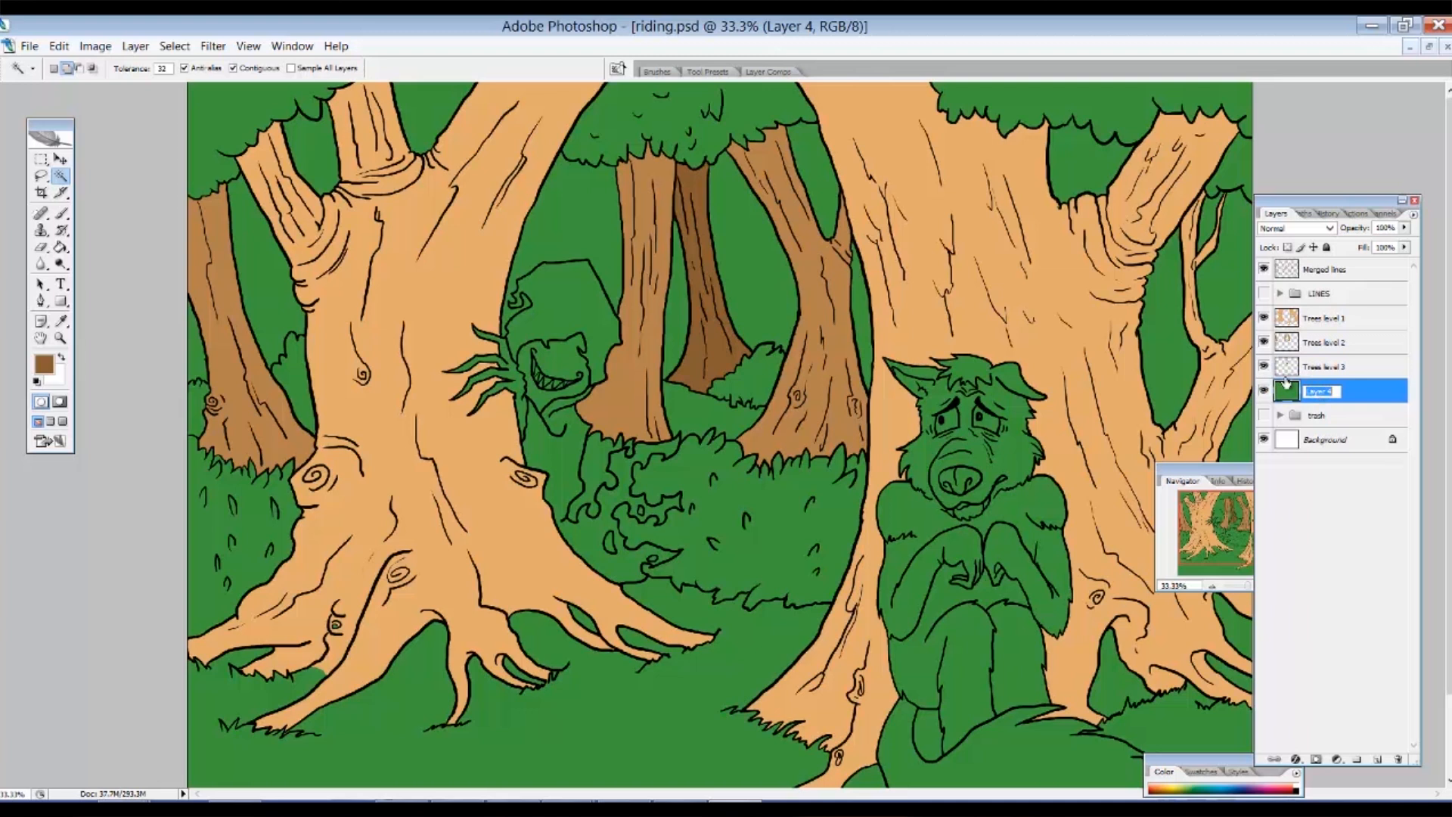
{"action": "type", "text": "Tre"}
{"action": "type", "text": "kground"}
{"action": "key", "text": "Return"}
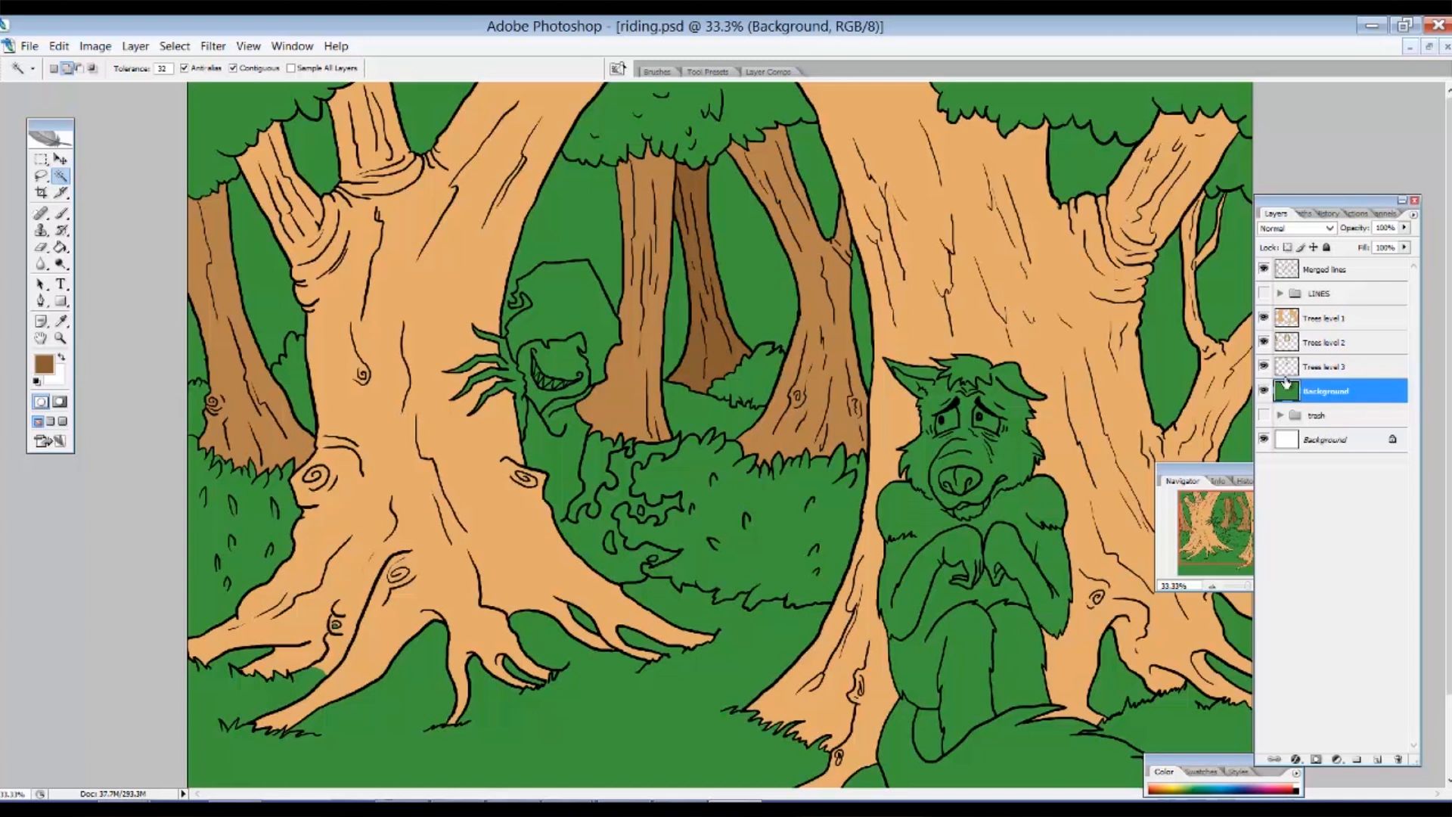
{"action": "left_click", "coordinate": [1320, 444]}
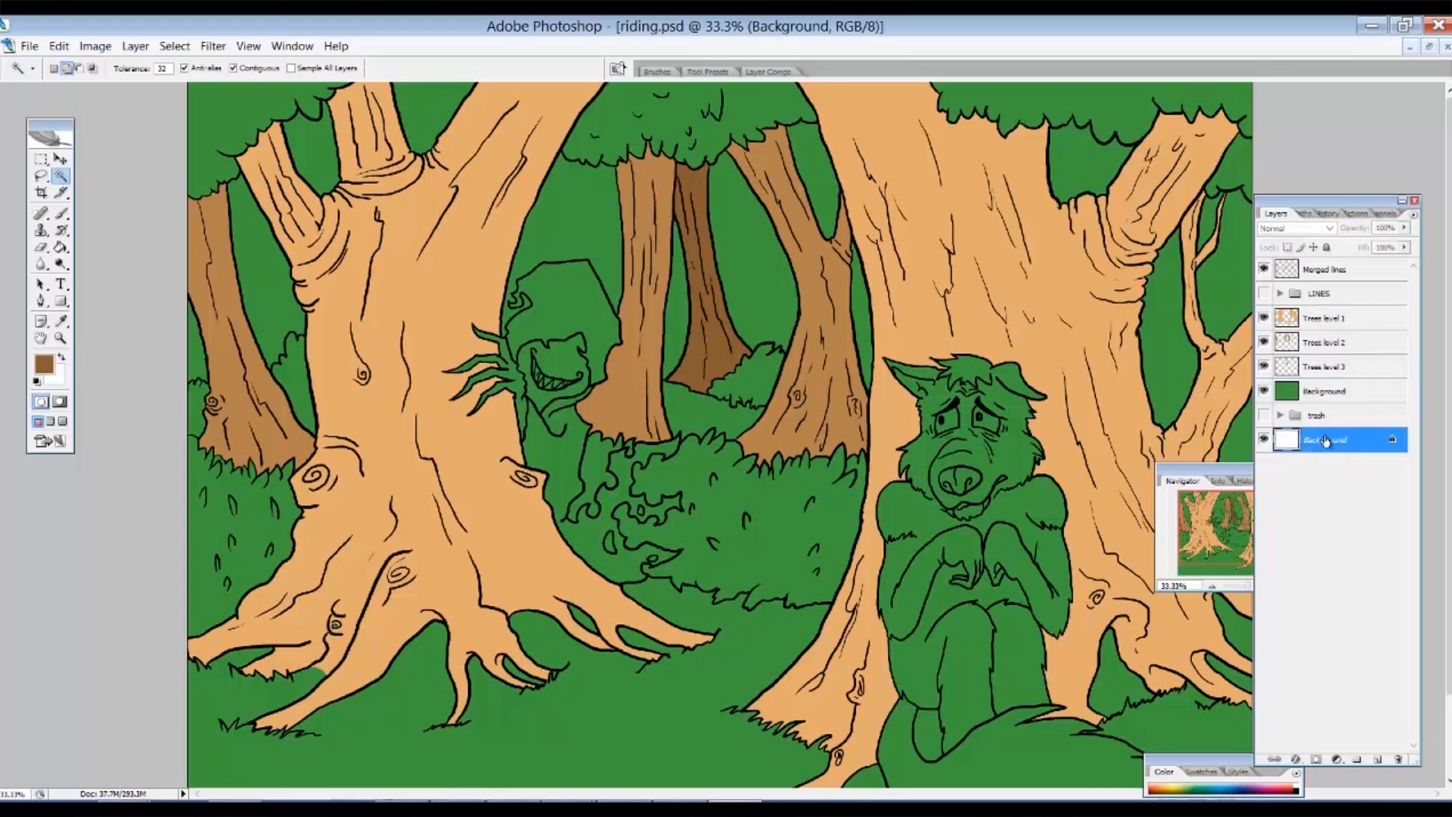
{"action": "left_click", "coordinate": [1320, 405]}
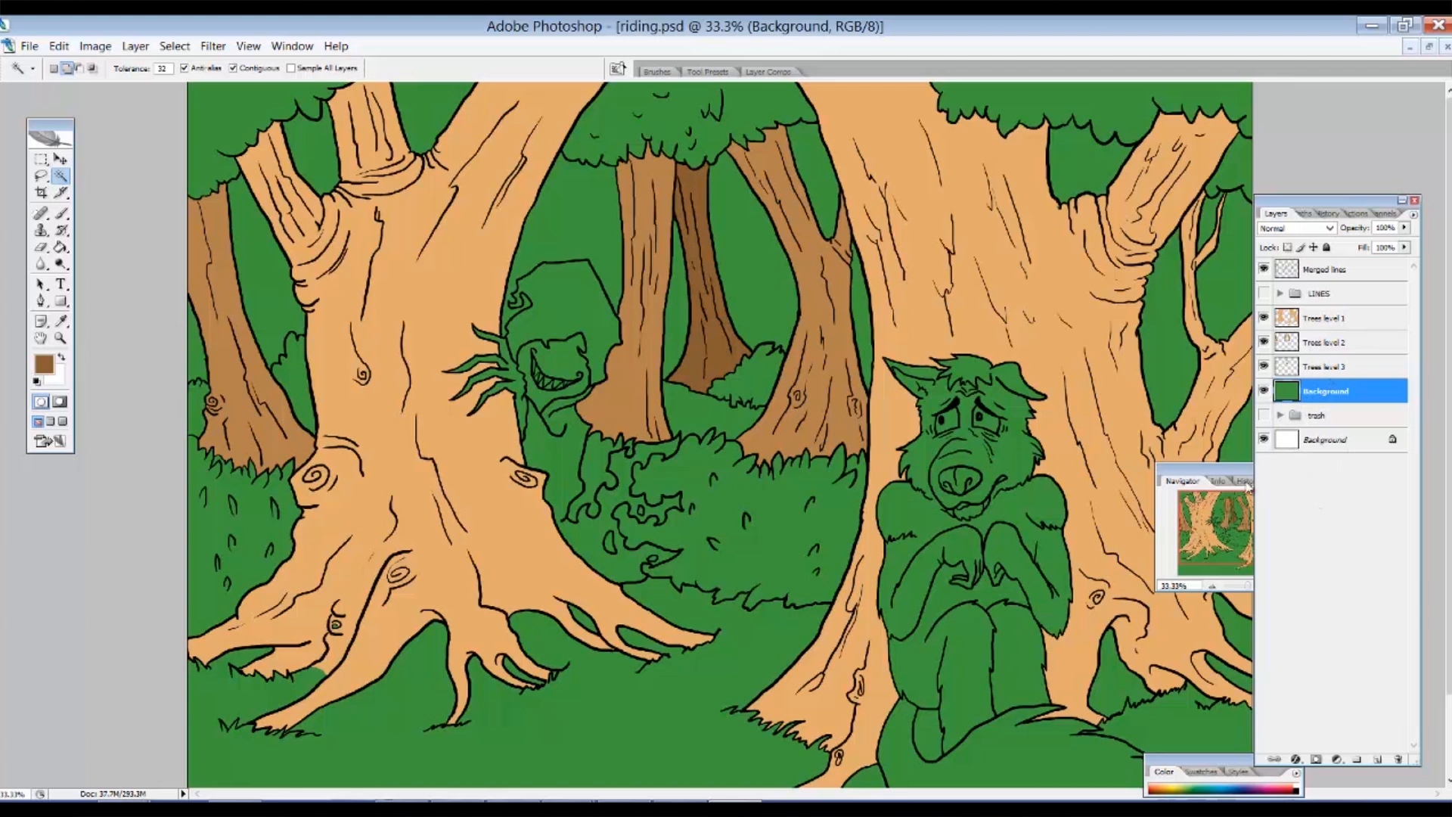
{"action": "key", "text": "space"}
{"action": "mouse_move", "coordinate": [999, 627]}
{"action": "left_mouse_down"}
{"action": "mouse_move", "coordinate": [938, 514]}
{"action": "mouse_move", "coordinate": [974, 621]}
{"action": "left_mouse_up"}
{"action": "left_click_drag", "start_coordinate": [976, 627], "coordinate": [957, 602]}
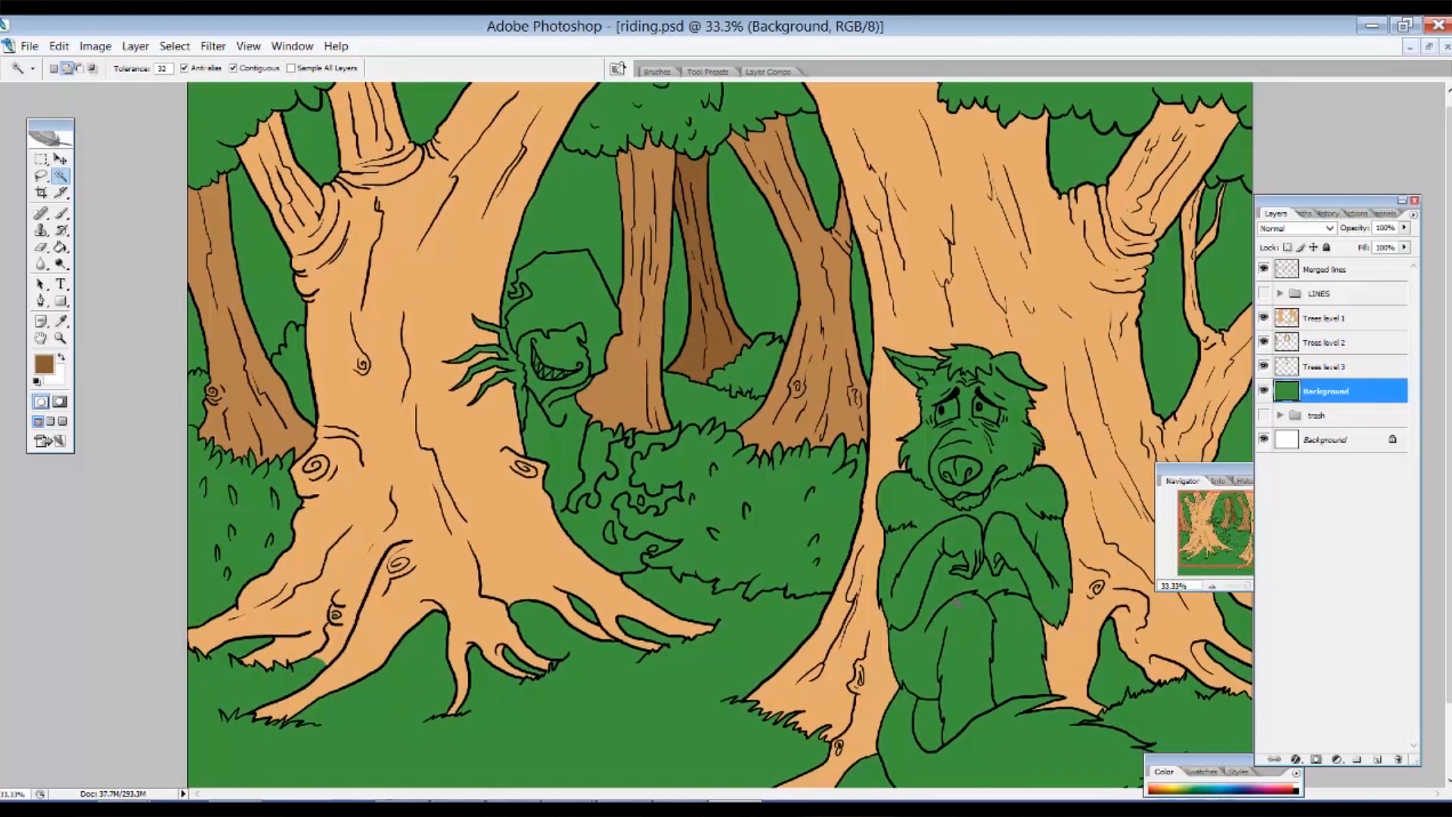
Select the open gaps around the left foreground tree and between the background trunks from Merged lines with the Magic Wand.
{"action": "left_click", "coordinate": [1317, 278]}
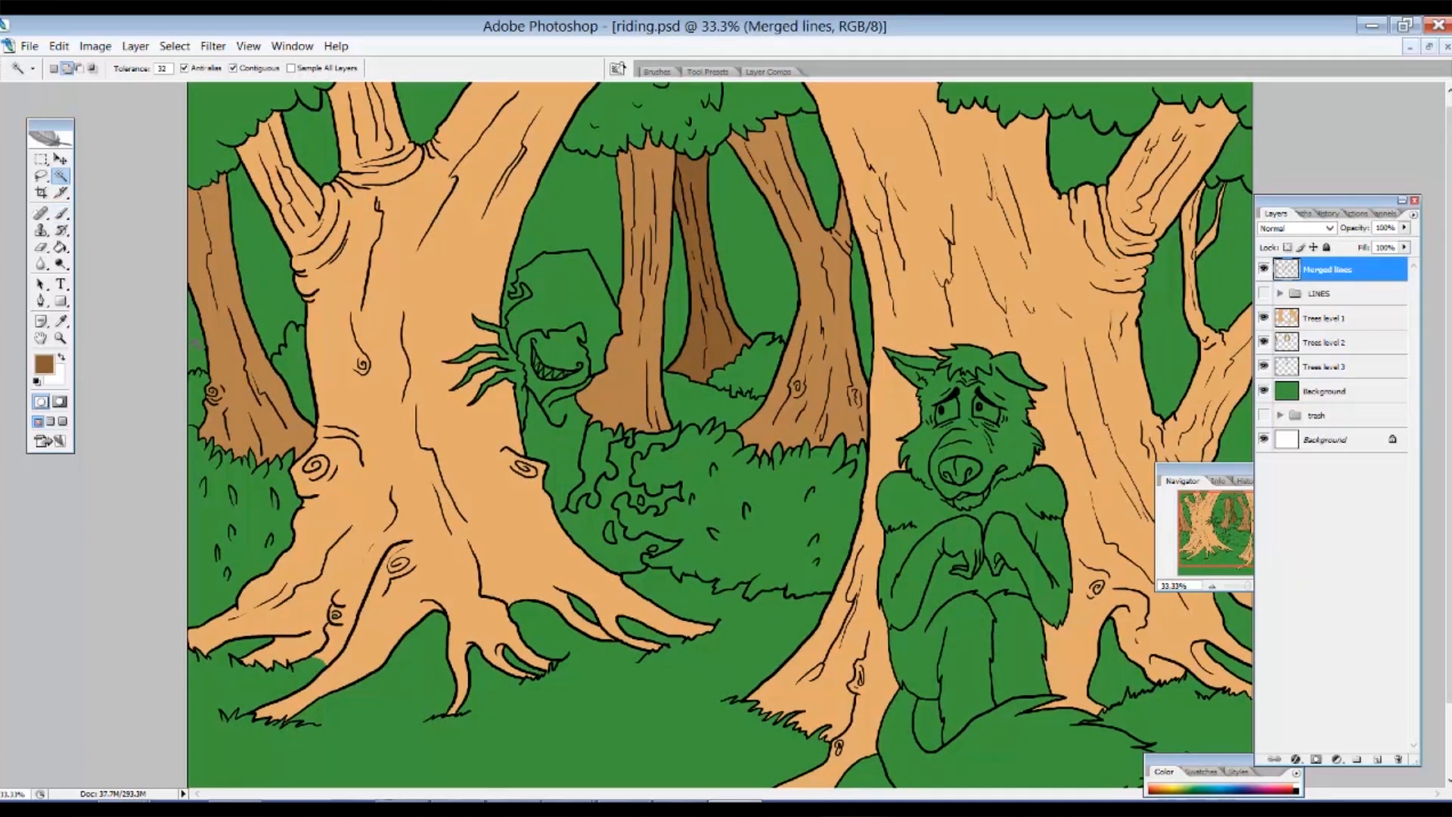
{"action": "left_click", "coordinate": [312, 145]}
{"action": "left_click_drag", "start_coordinate": [413, 159], "coordinate": [424, 229]}
{"action": "left_click", "coordinate": [431, 113]}
{"action": "left_click", "coordinate": [574, 227]}
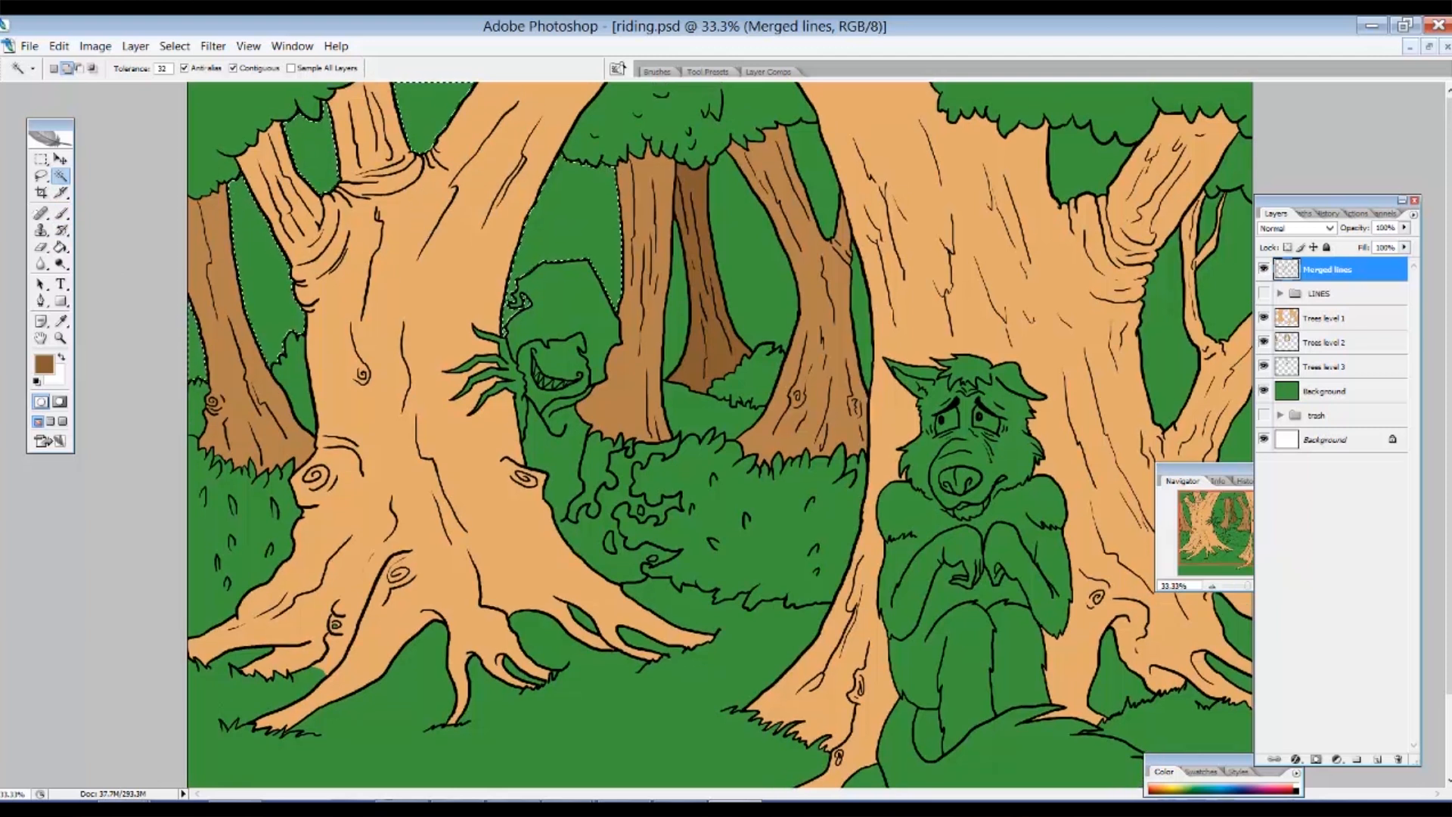
{"action": "left_click", "coordinate": [754, 253]}
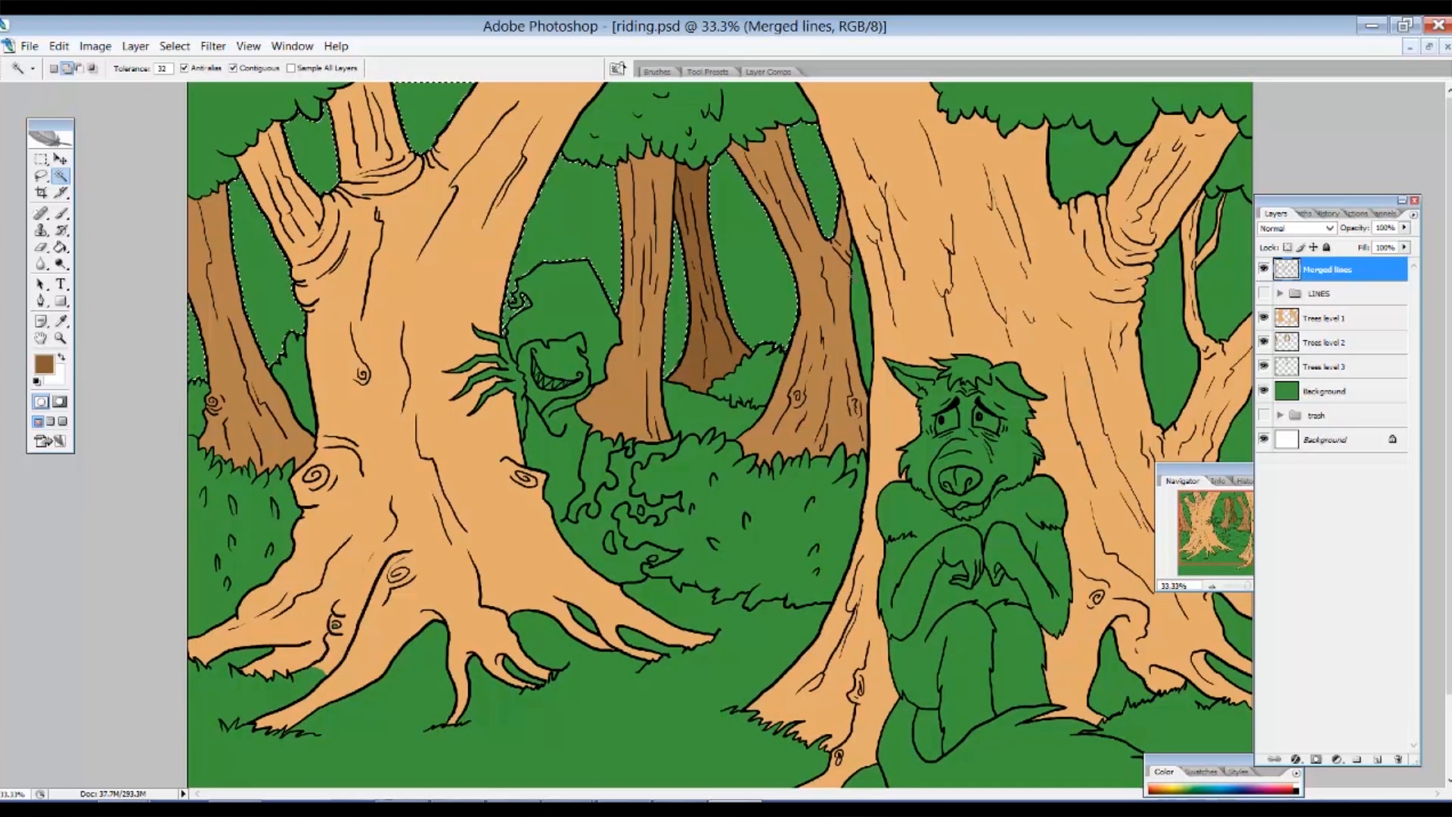
Add the gaps around the right foreground tree's branches to the selection, undoing the stray pick of the line art.
{"action": "left_click", "coordinate": [1104, 163]}
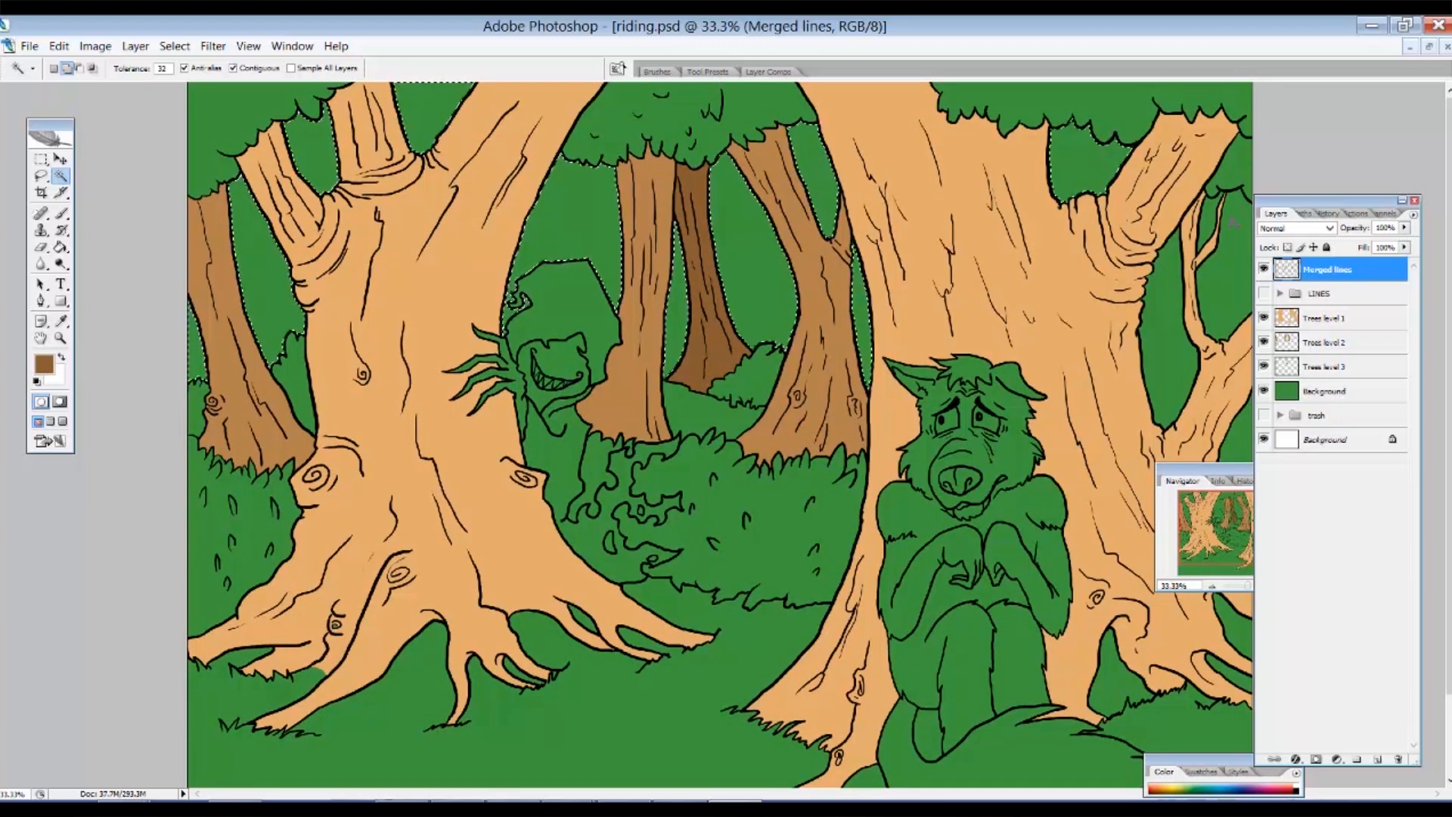
{"action": "left_click", "coordinate": [1169, 331]}
{"action": "left_click", "coordinate": [1231, 282]}
{"action": "scroll", "coordinate": [1210, 265], "scroll_direction": "down", "scroll_amount": 2}
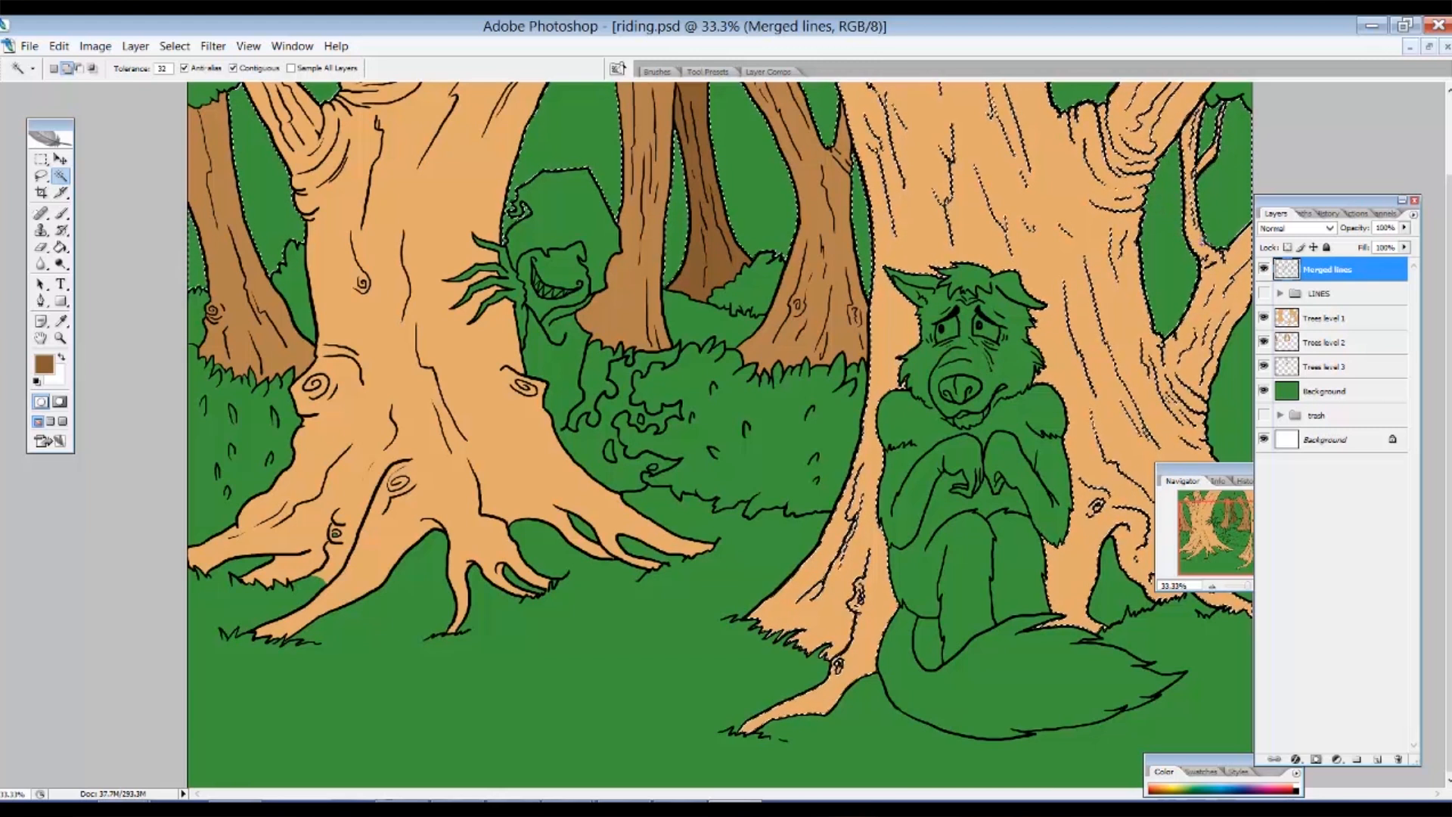
{"action": "key", "text": "ctrl+z"}
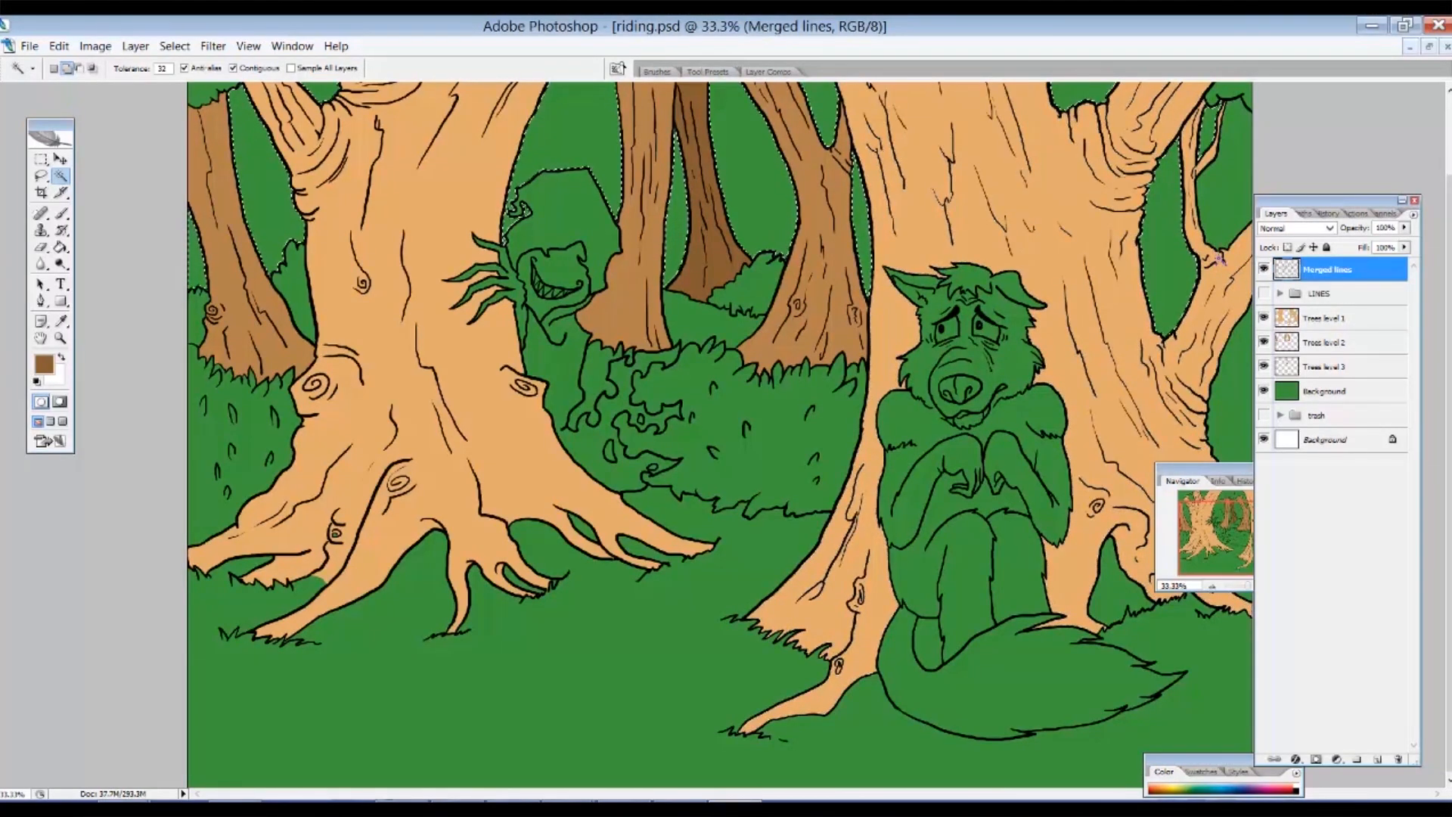
{"action": "left_click", "coordinate": [1212, 133]}
{"action": "left_click", "coordinate": [1236, 363]}
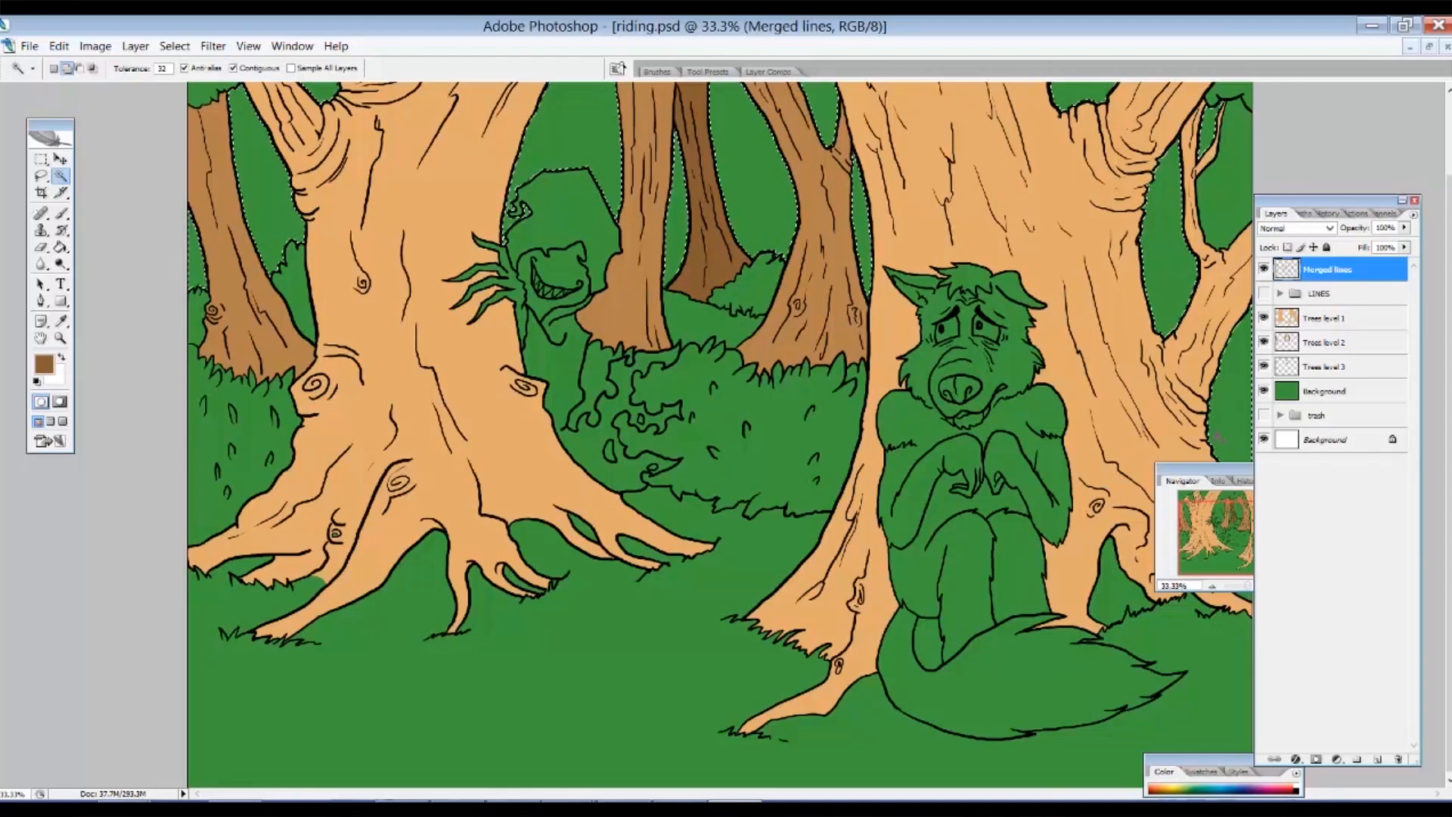
{"action": "left_click_drag", "start_coordinate": [1223, 237], "coordinate": [1221, 338]}
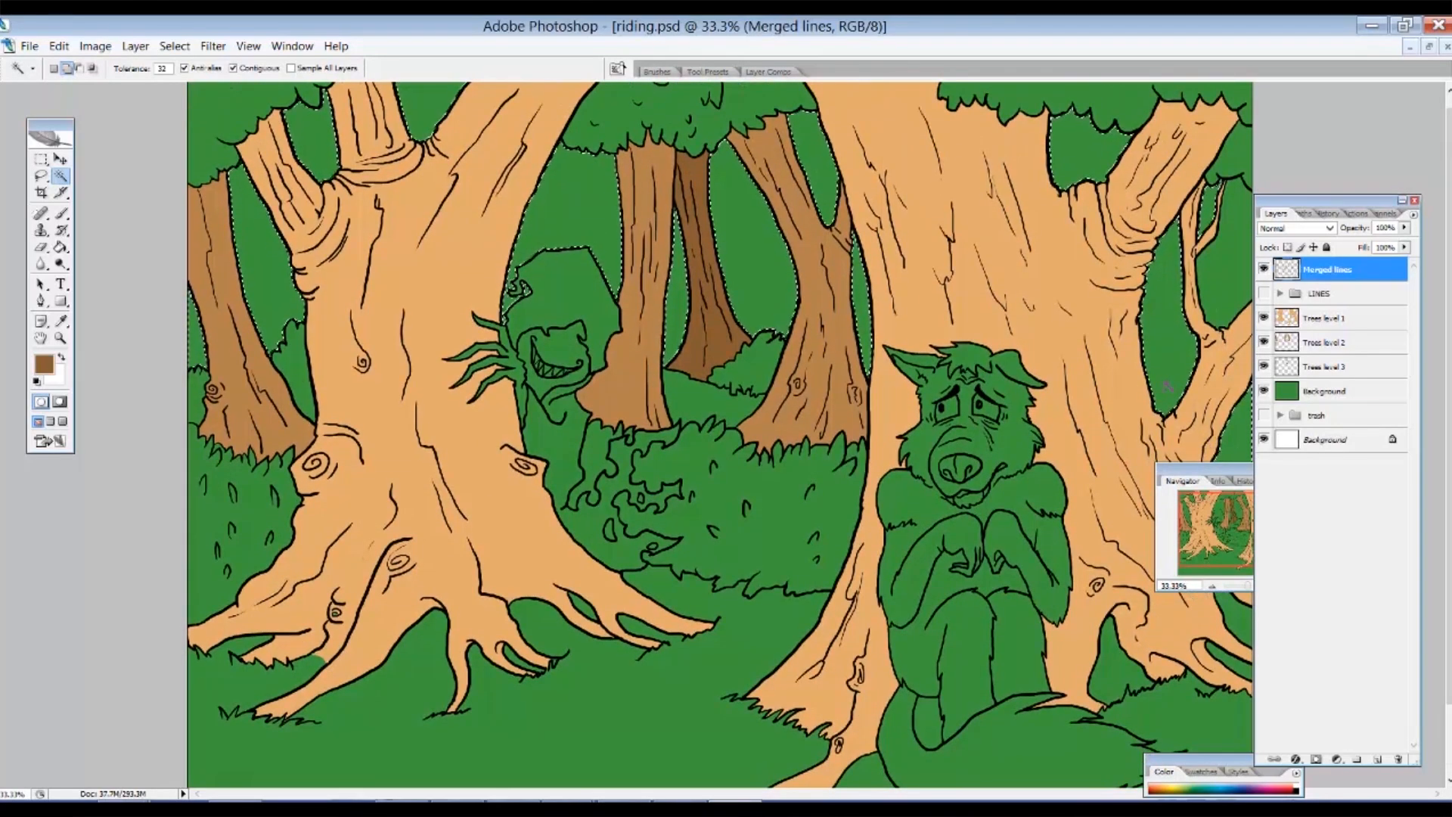
Expand the combined selection of the gaps between the trees.
{"action": "left_click", "coordinate": [168, 47]}
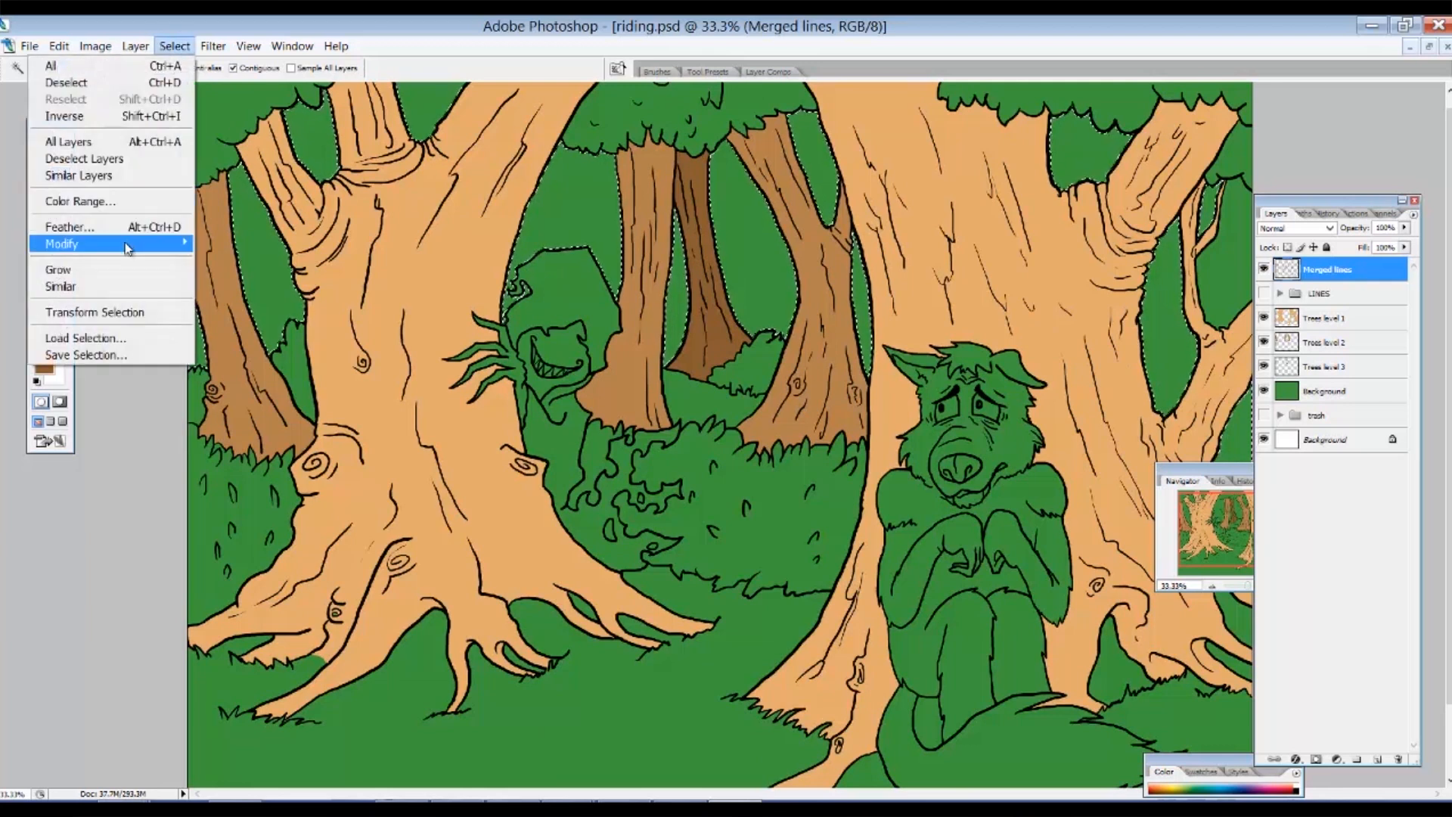
{"action": "mouse_move", "coordinate": [128, 244]}
{"action": "left_click", "coordinate": [211, 280]}
{"action": "left_click", "coordinate": [766, 290]}
Add a new layer above the green Background layer, fill the selected gaps with light tan #dabc9c, and deselect.
{"action": "left_click", "coordinate": [1331, 391]}
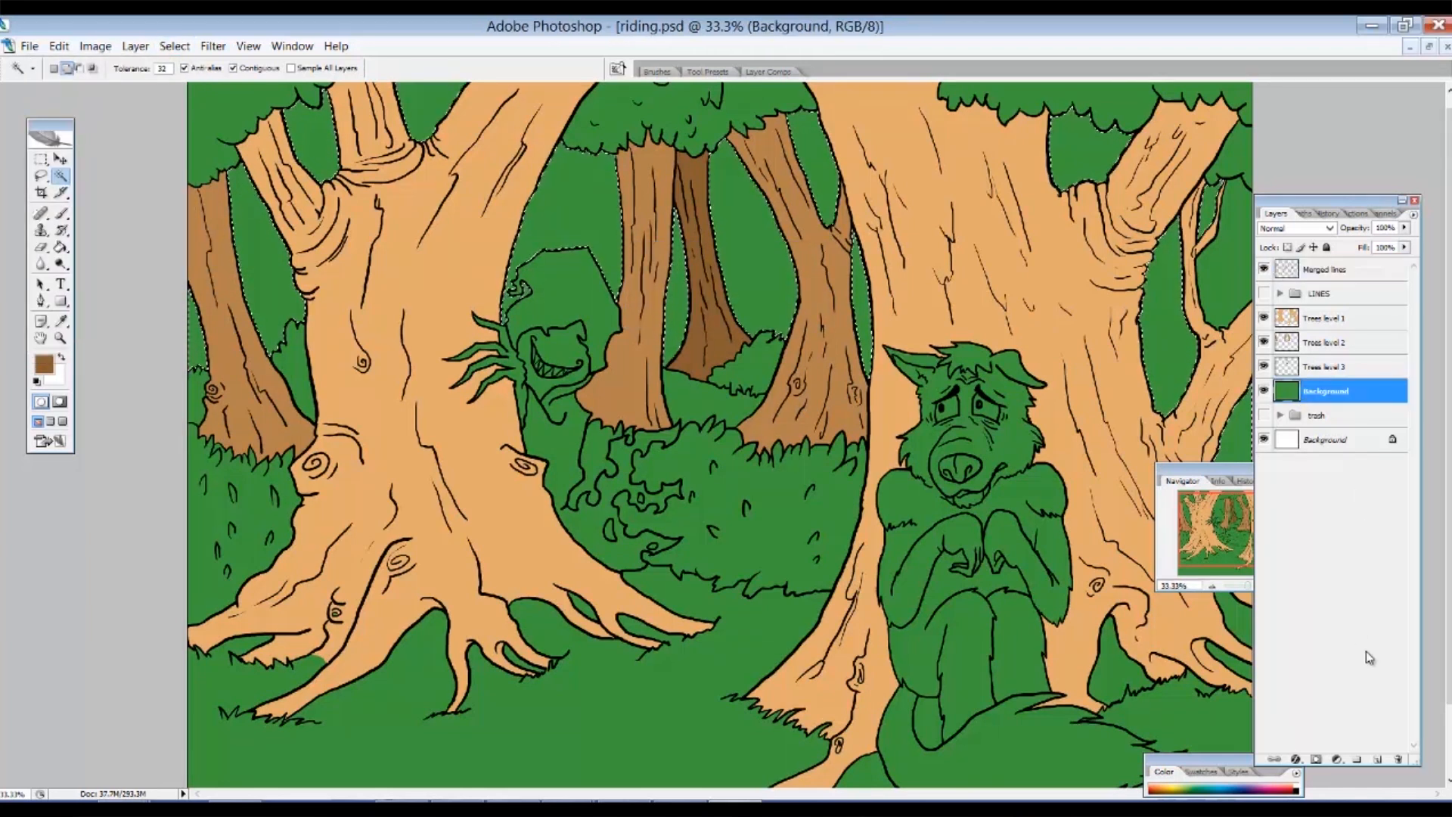
{"action": "left_click", "coordinate": [1378, 759]}
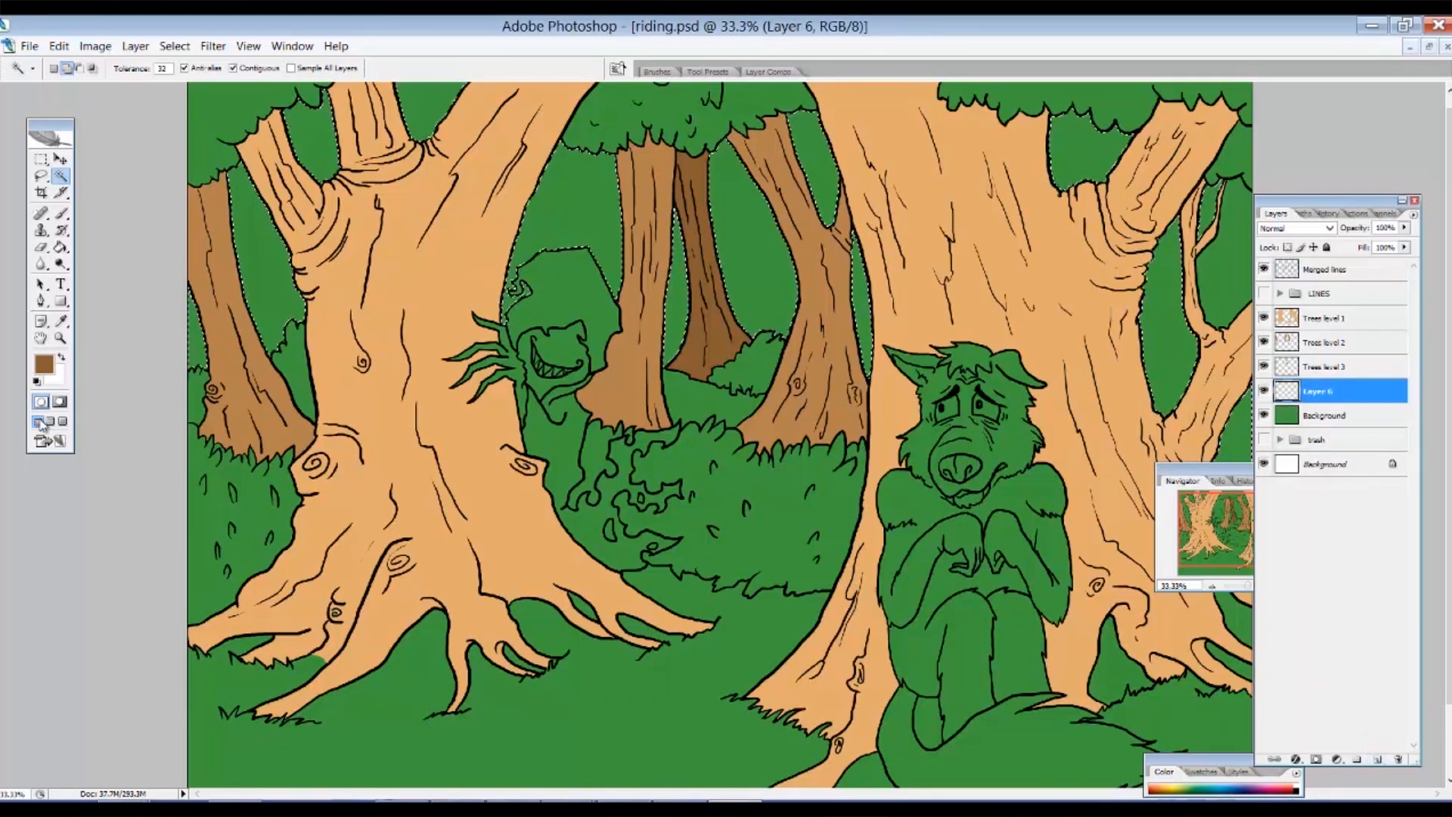
{"action": "left_click", "coordinate": [44, 364]}
{"action": "left_click", "coordinate": [594, 259]}
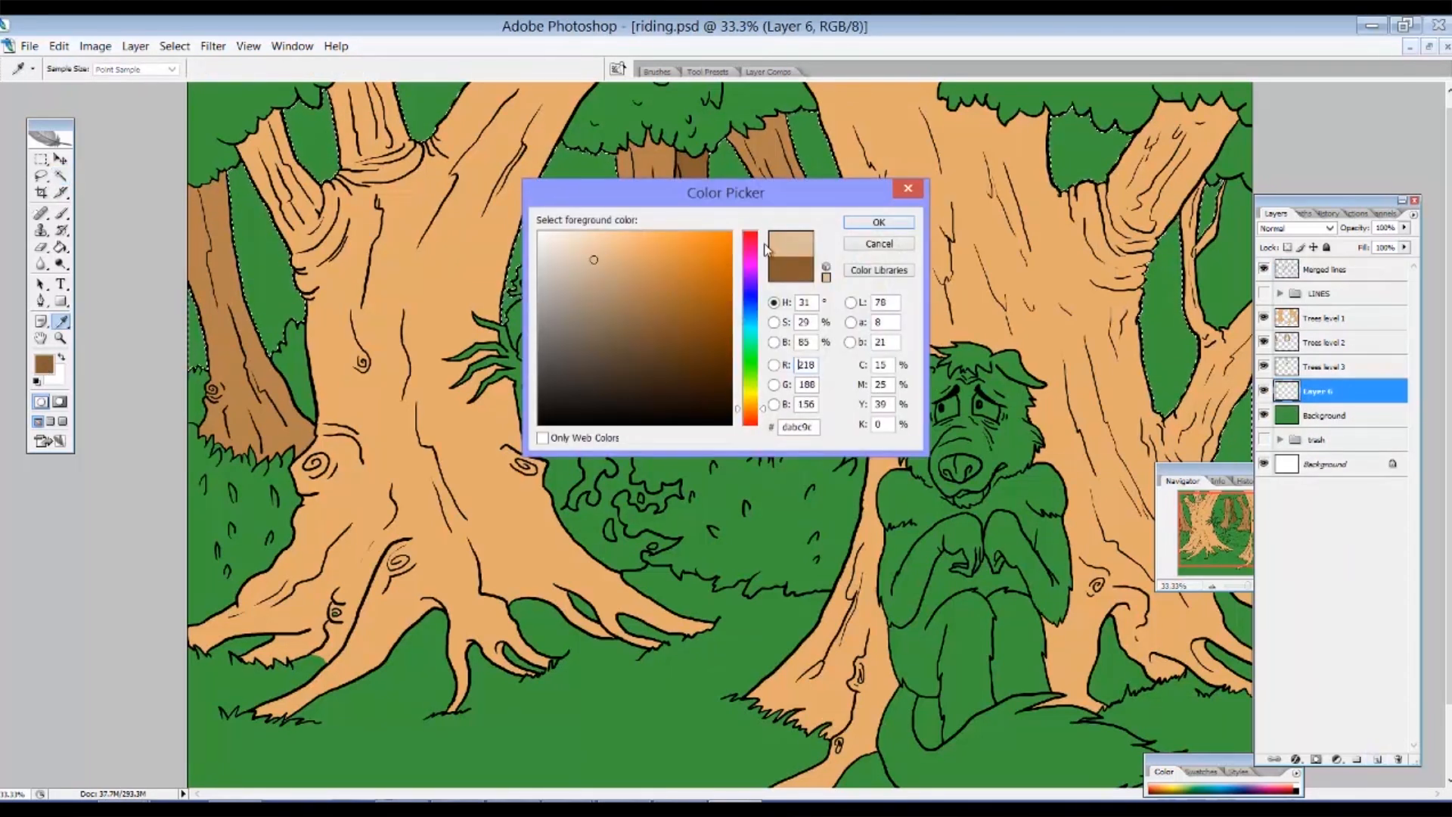
{"action": "left_click", "coordinate": [866, 229]}
{"action": "key", "text": "alt+BackSpace"}
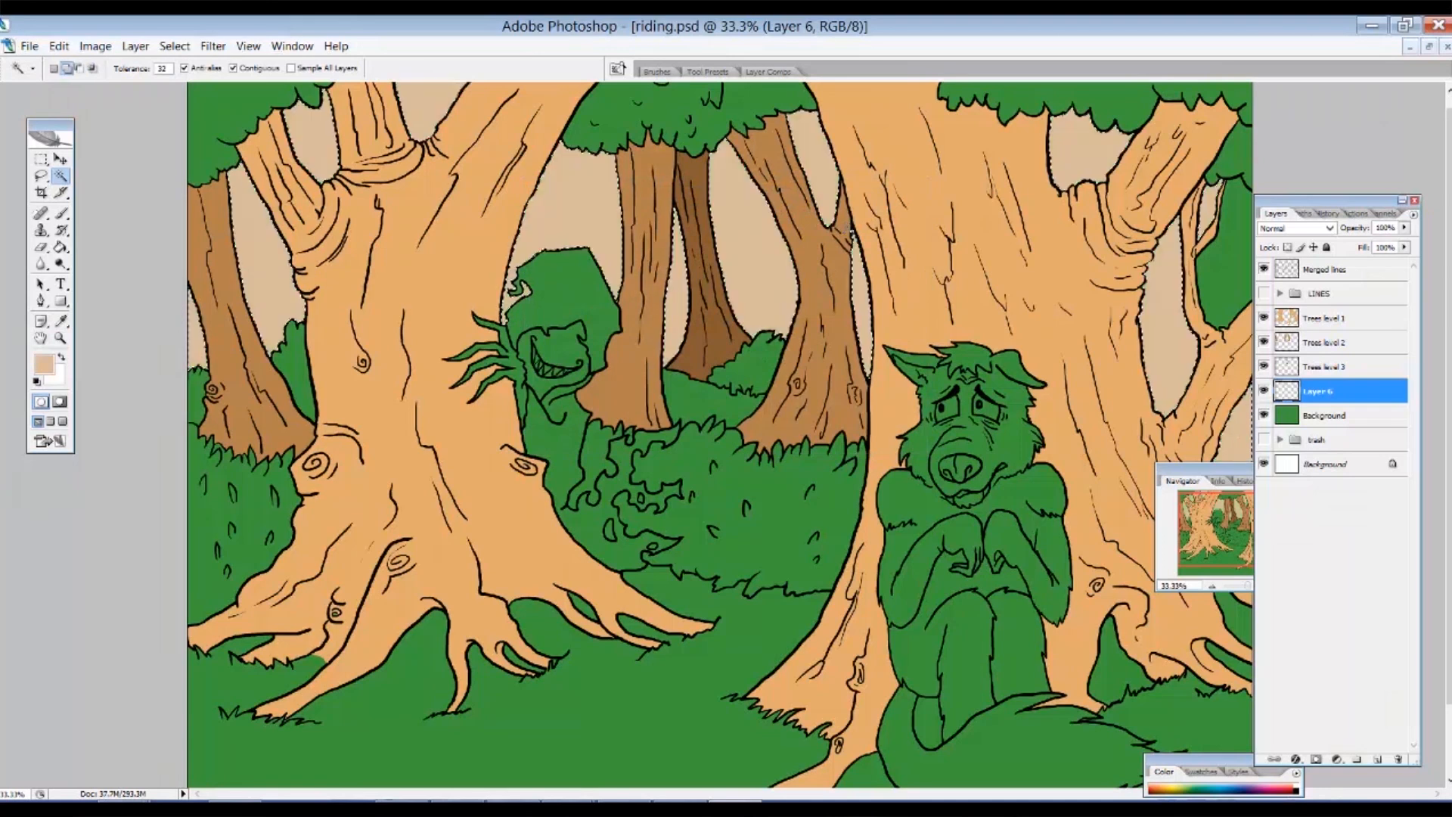
{"action": "key", "text": "ctrl+d"}
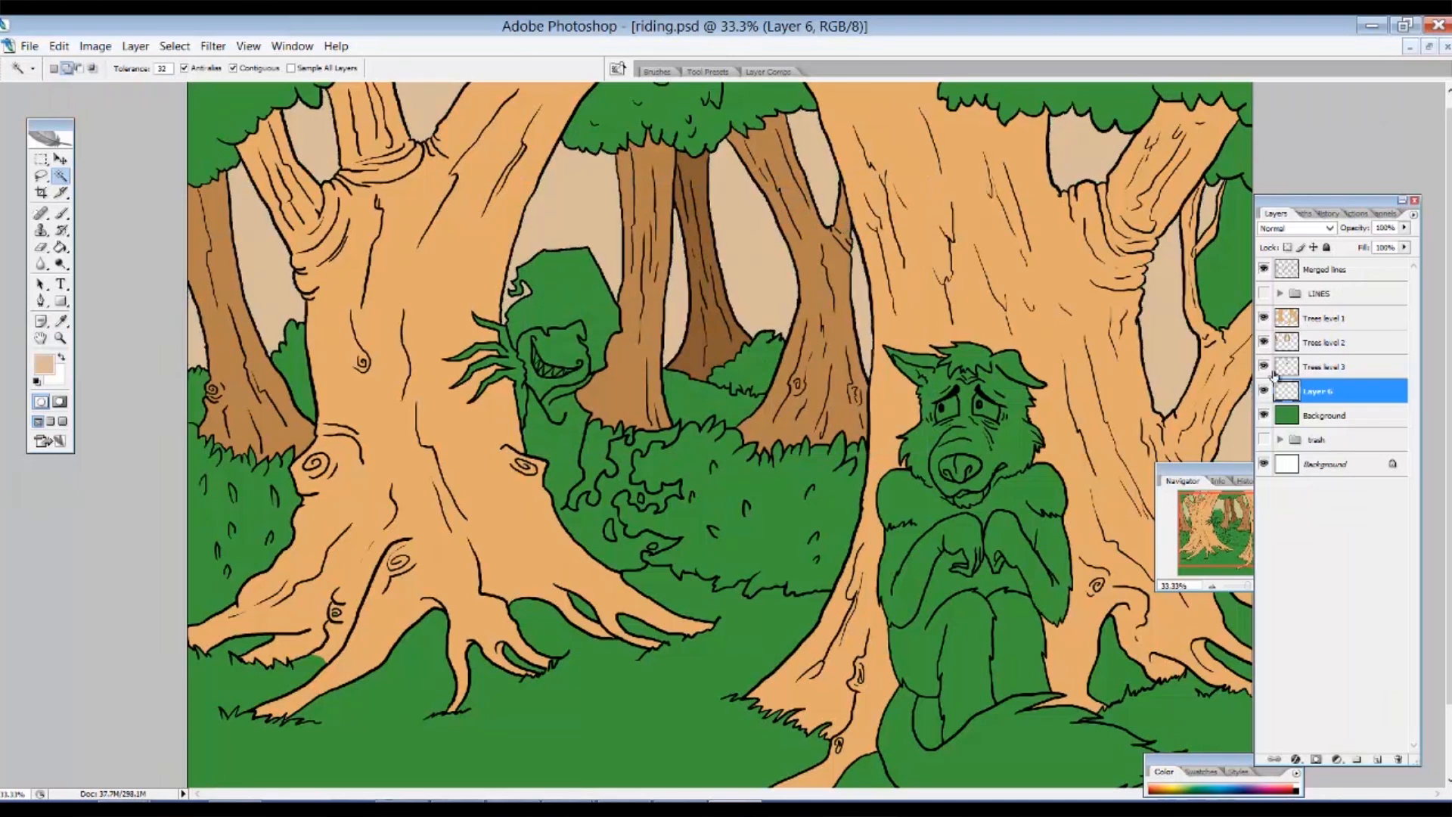
Rename the green Background layer to Green.
{"action": "double_click", "coordinate": [1321, 402]}
{"action": "left_click", "coordinate": [1324, 416]}
{"action": "double_click", "coordinate": [1330, 415]}
{"action": "type", "text": "Green"}
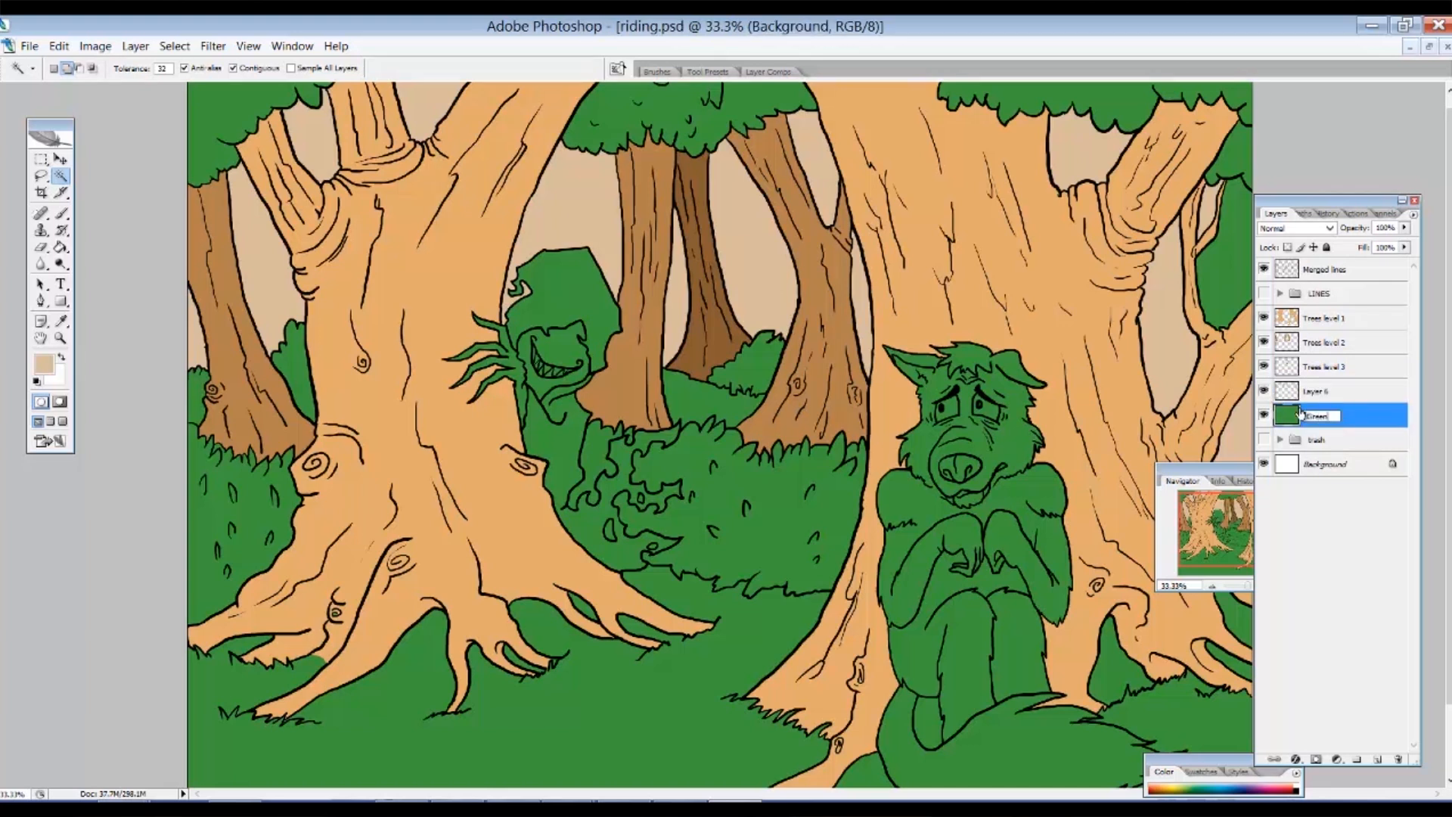
{"action": "key", "text": "Return"}
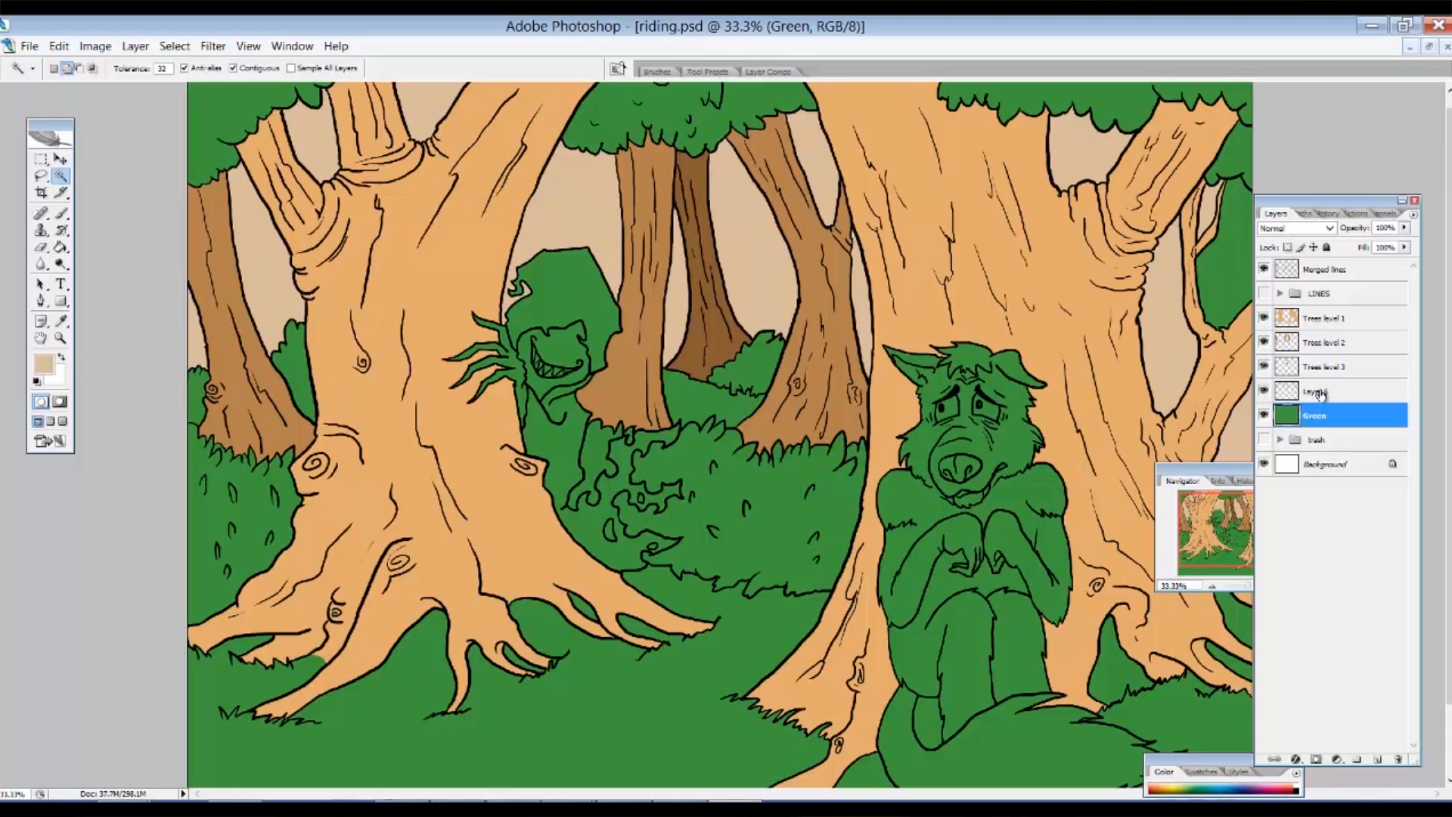
Rename the light tan layer as Background and add a new empty layer above it.
{"action": "double_click", "coordinate": [1316, 393]}
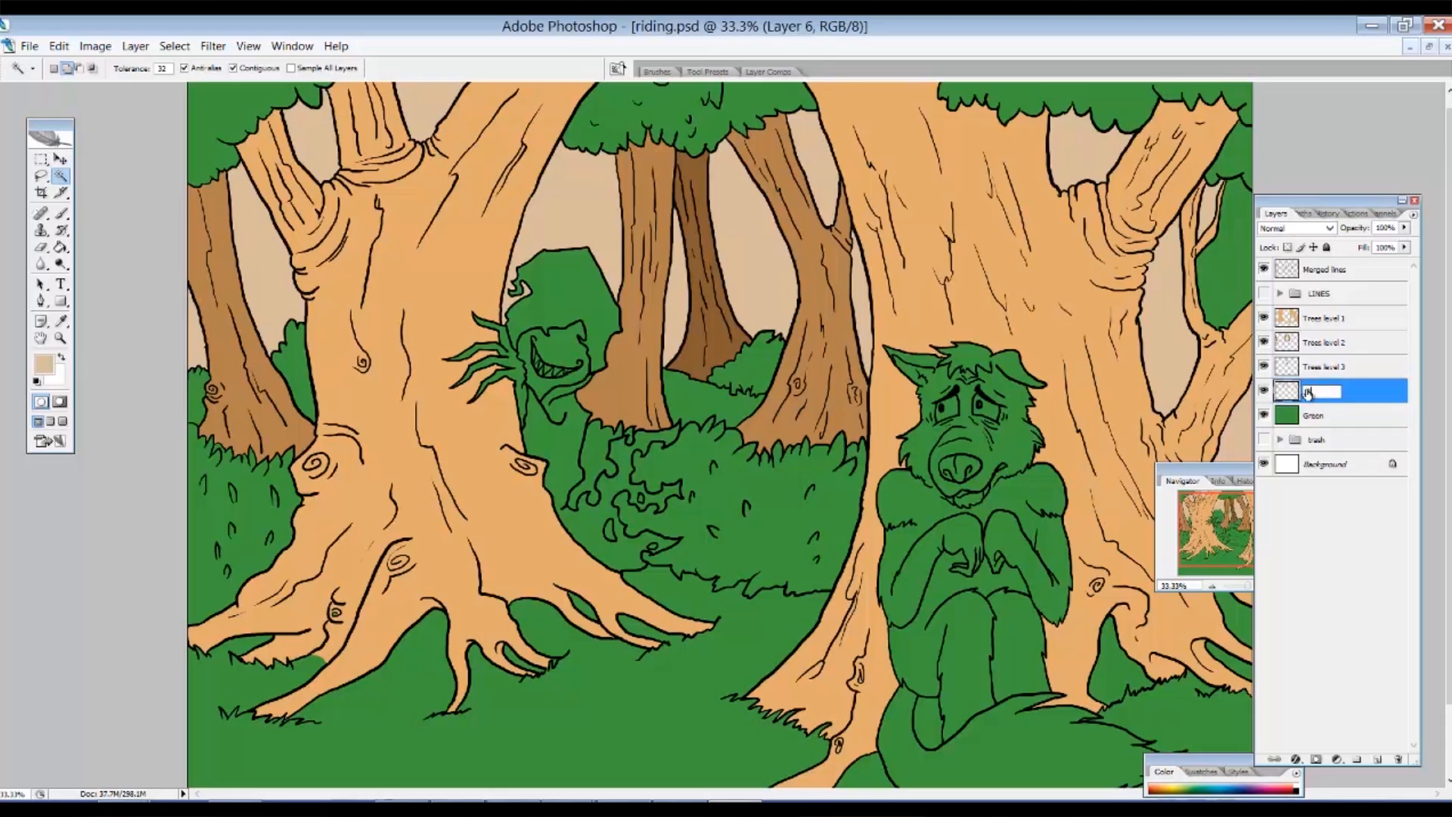
{"action": "type", "text": "Background"}
{"action": "key", "text": "Return"}
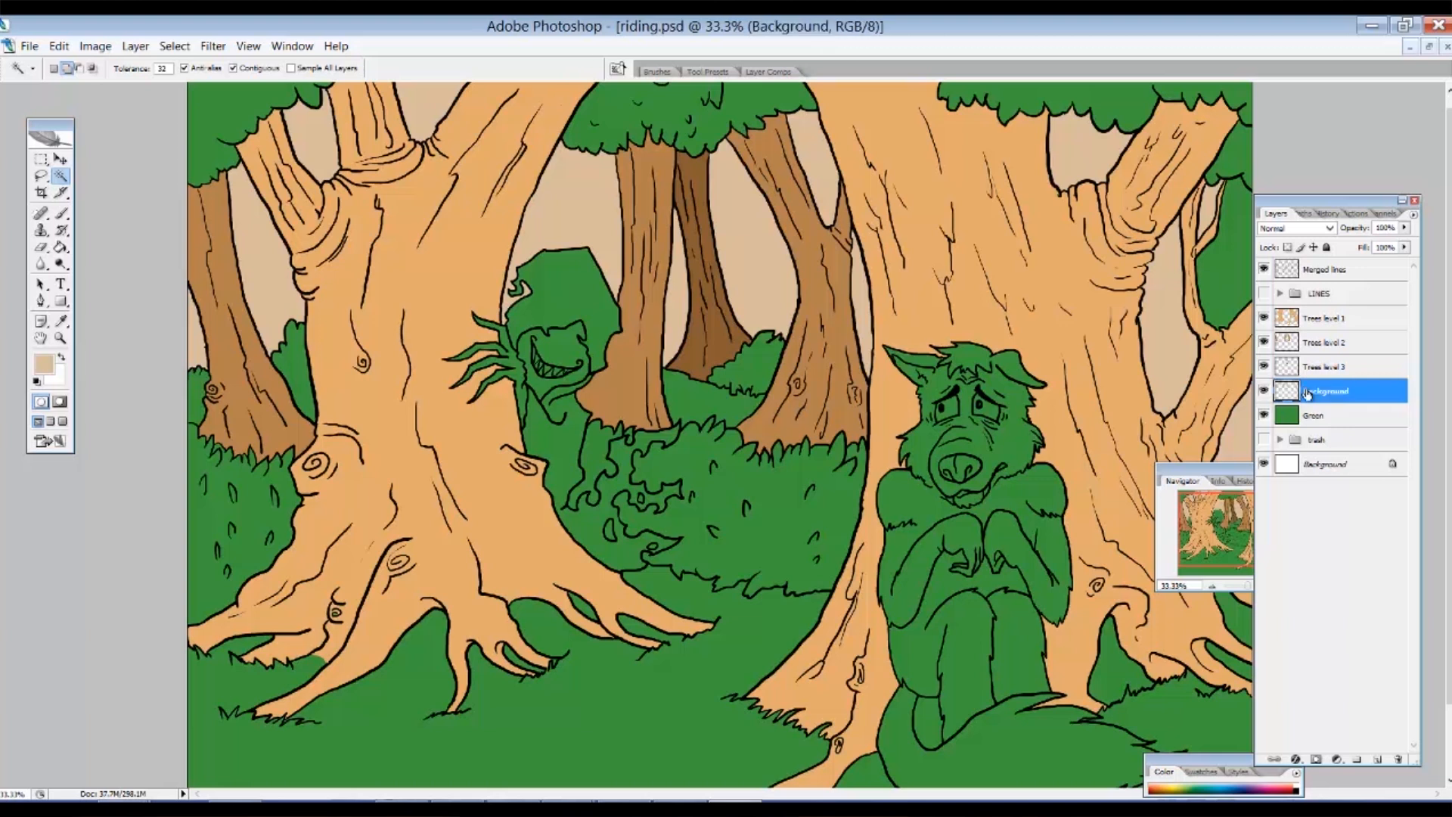
{"action": "mouse_move", "coordinate": [1320, 396]}
{"action": "left_mouse_down"}
{"action": "mouse_move", "coordinate": [1323, 418]}
{"action": "mouse_move", "coordinate": [1320, 398]}
{"action": "left_mouse_up"}
{"action": "left_click", "coordinate": [1380, 758]}
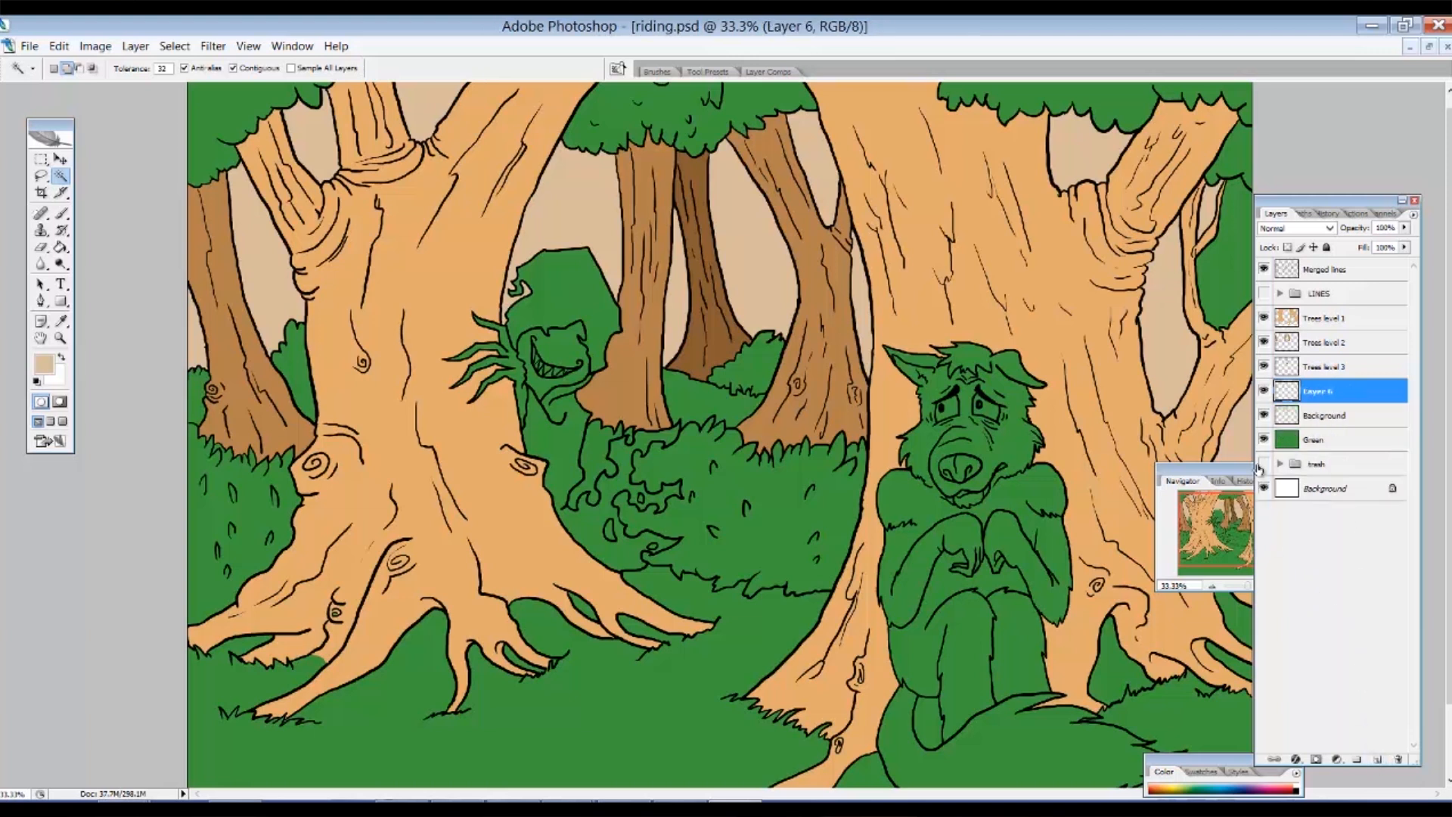
{"action": "left_click", "coordinate": [1328, 418]}
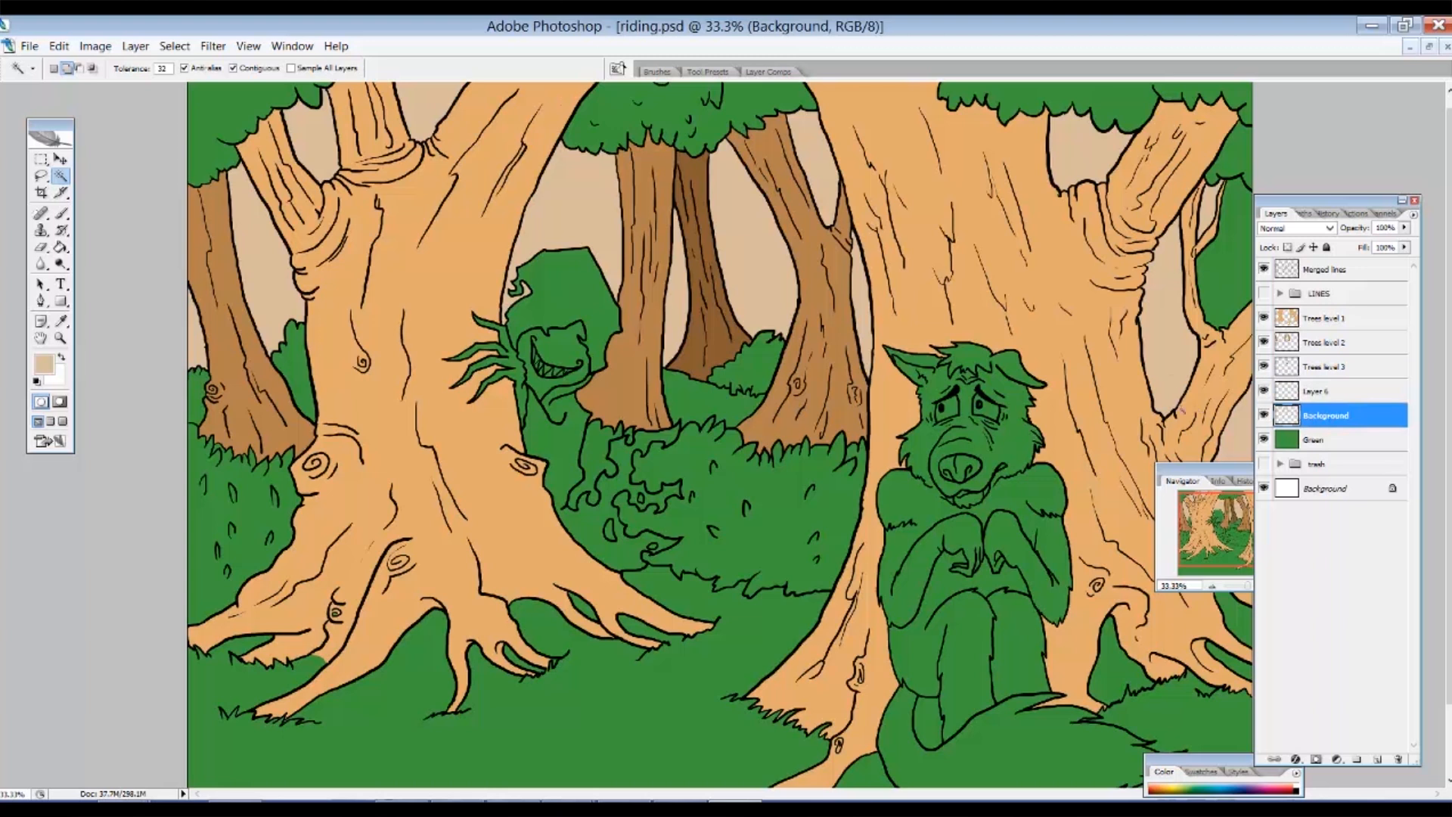
{"action": "left_click_drag", "start_coordinate": [793, 297], "coordinate": [816, 329]}
{"action": "key", "text": "z"}
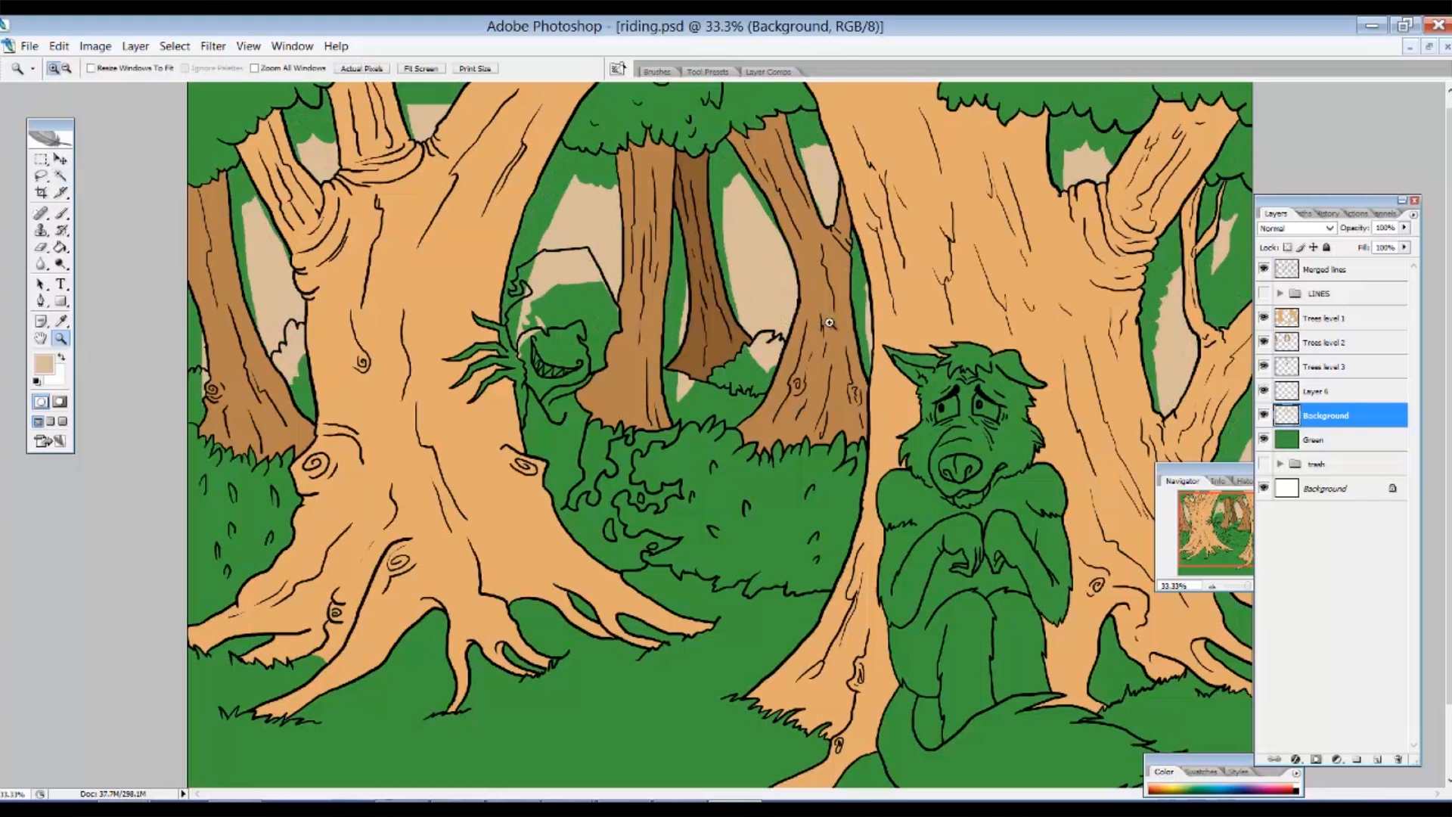
{"action": "key", "text": "ctrl+z"}
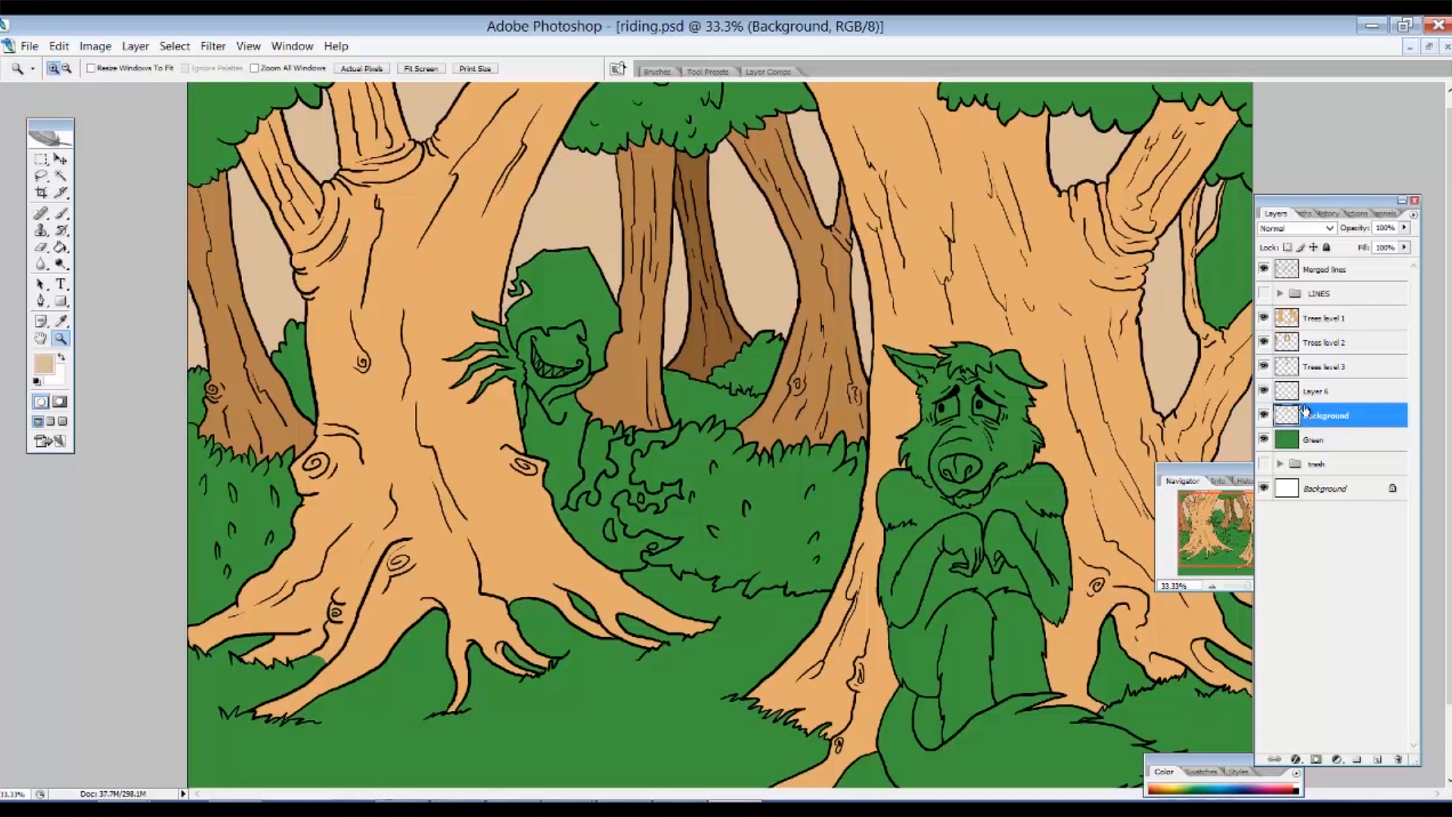
{"action": "left_click", "coordinate": [1264, 416]}
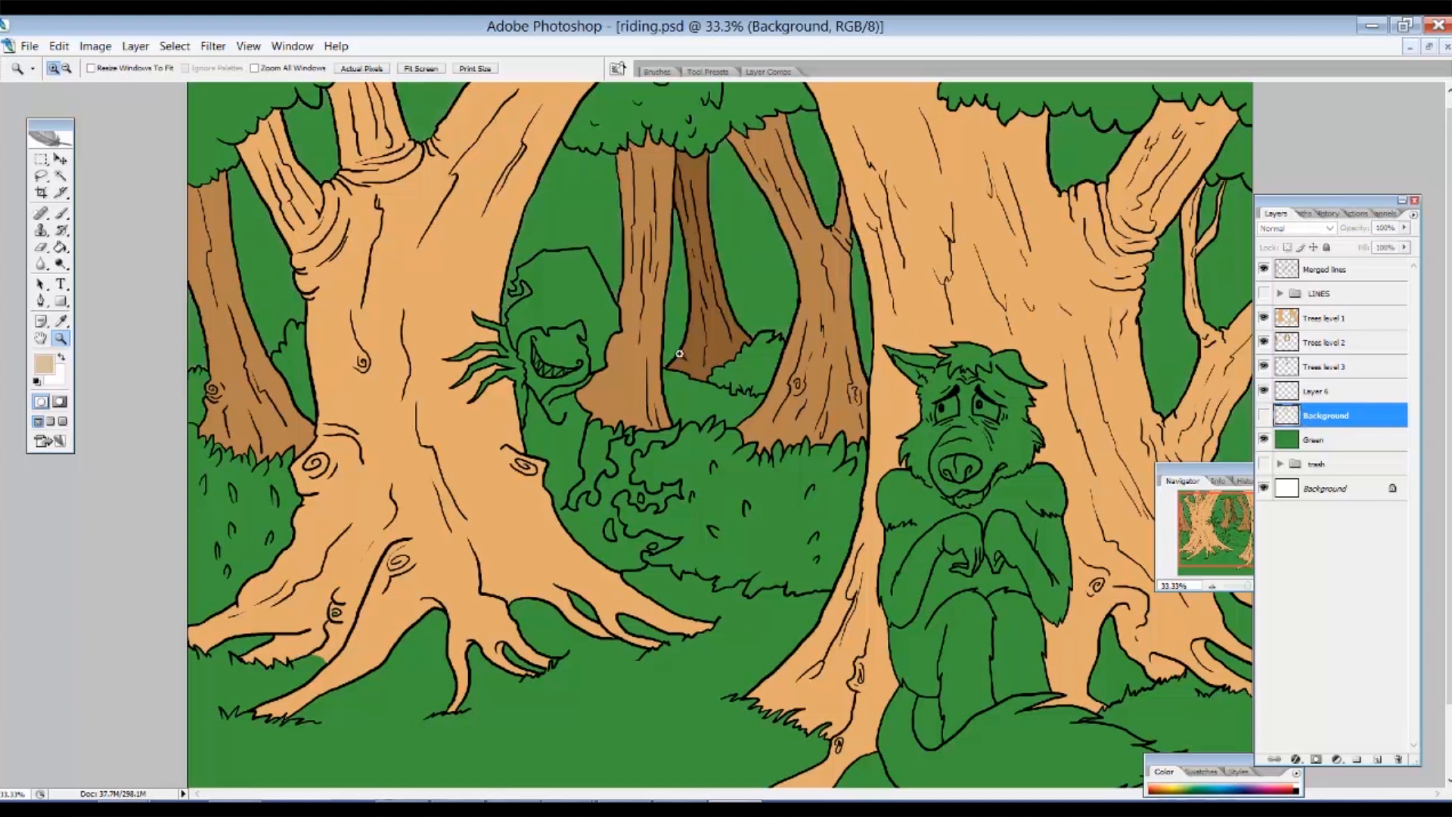
{"action": "left_click", "coordinate": [1264, 416]}
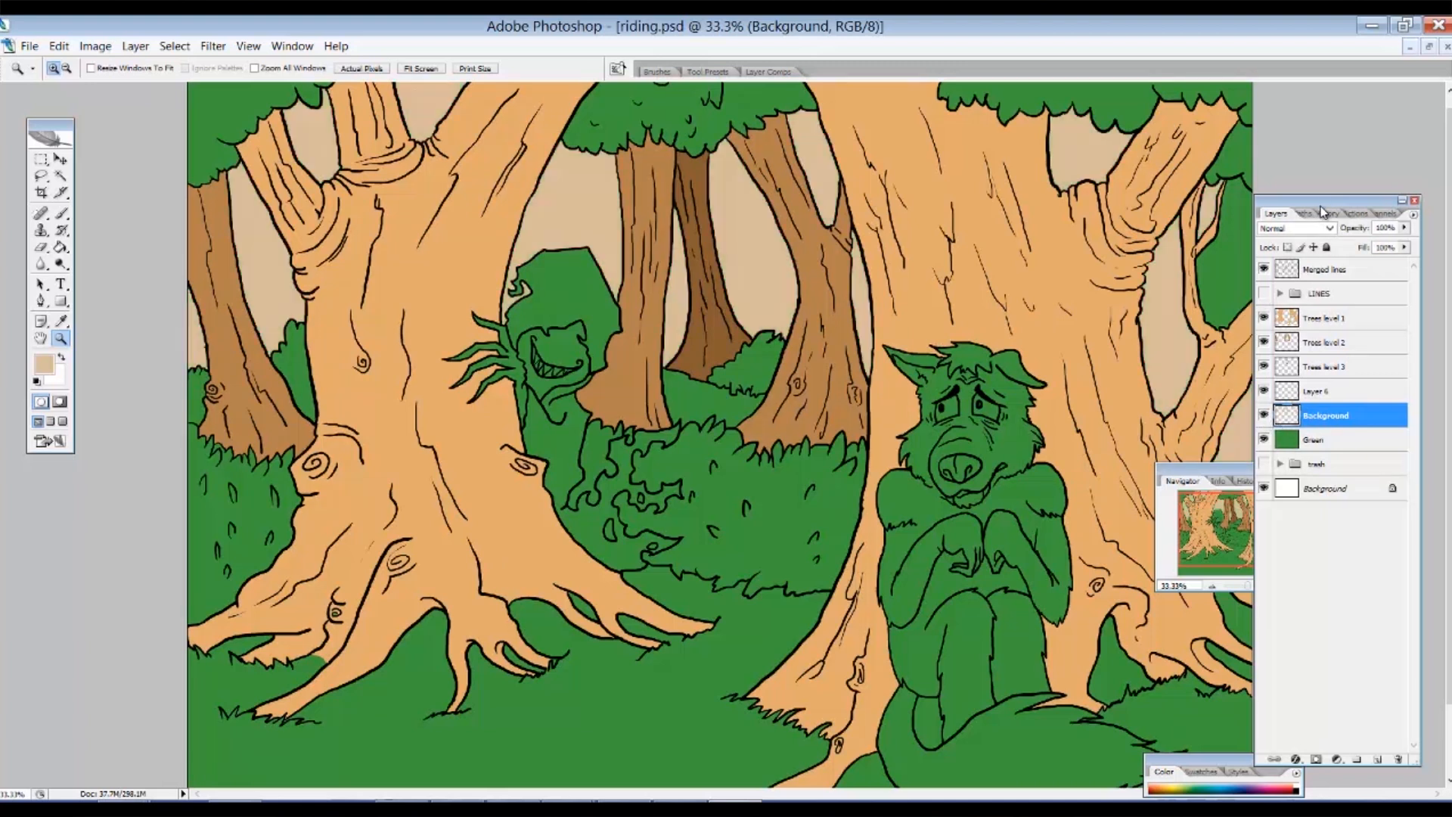
Examine the flat colours around the right foreground tree up close, hiding the Merged lines layer and restoring it.
{"action": "left_click_drag", "start_coordinate": [1321, 211], "coordinate": [1397, 216]}
{"action": "left_click_drag", "start_coordinate": [1156, 129], "coordinate": [1286, 367]}
{"action": "left_click_drag", "start_coordinate": [1392, 203], "coordinate": [762, 162]}
{"action": "scroll", "coordinate": [1152, 249], "scroll_direction": "down", "scroll_amount": 2}
{"action": "scroll", "coordinate": [1153, 249], "scroll_direction": "up", "scroll_amount": 2}
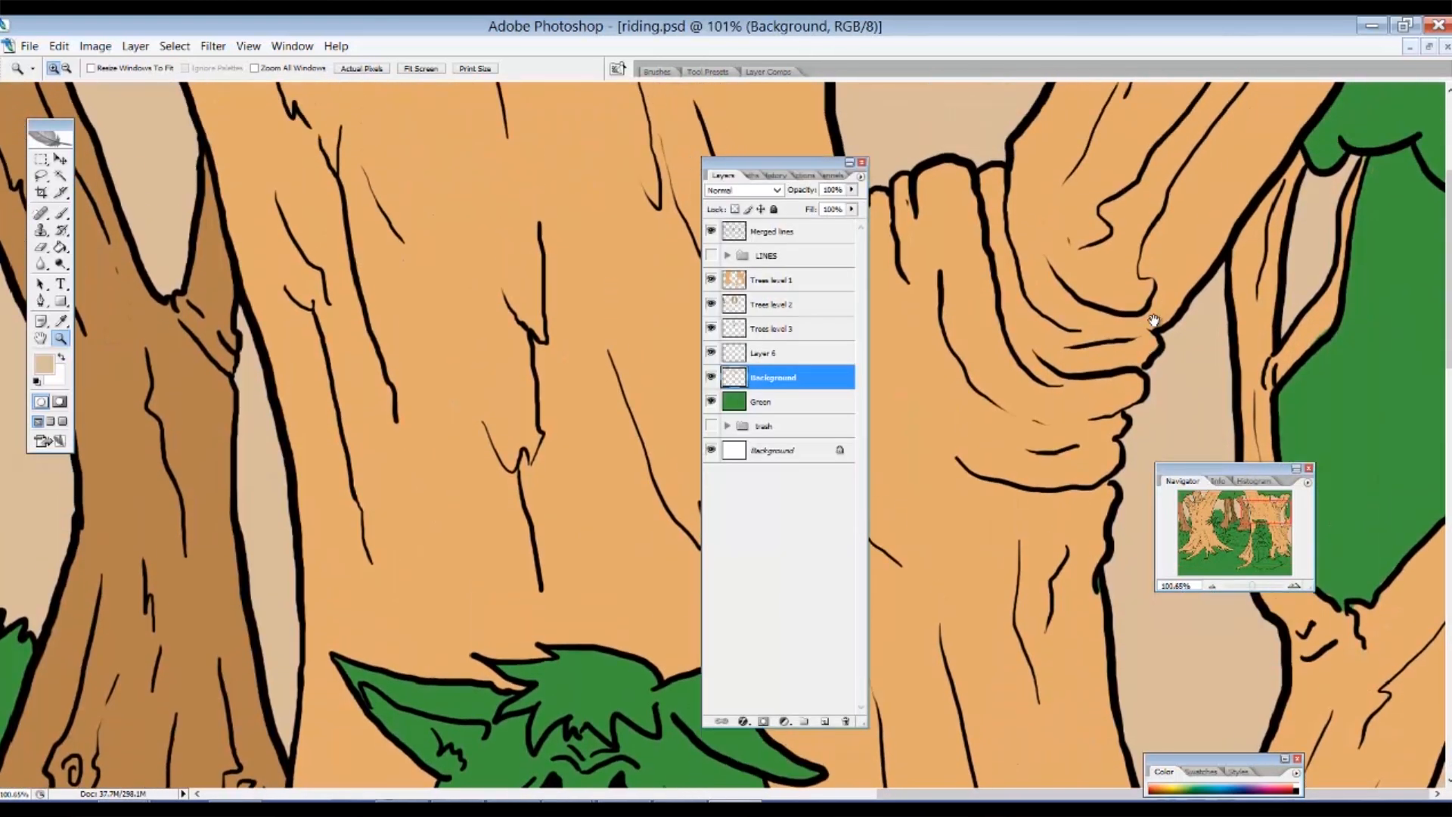
{"action": "left_click_drag", "start_coordinate": [1210, 470], "coordinate": [1054, 424]}
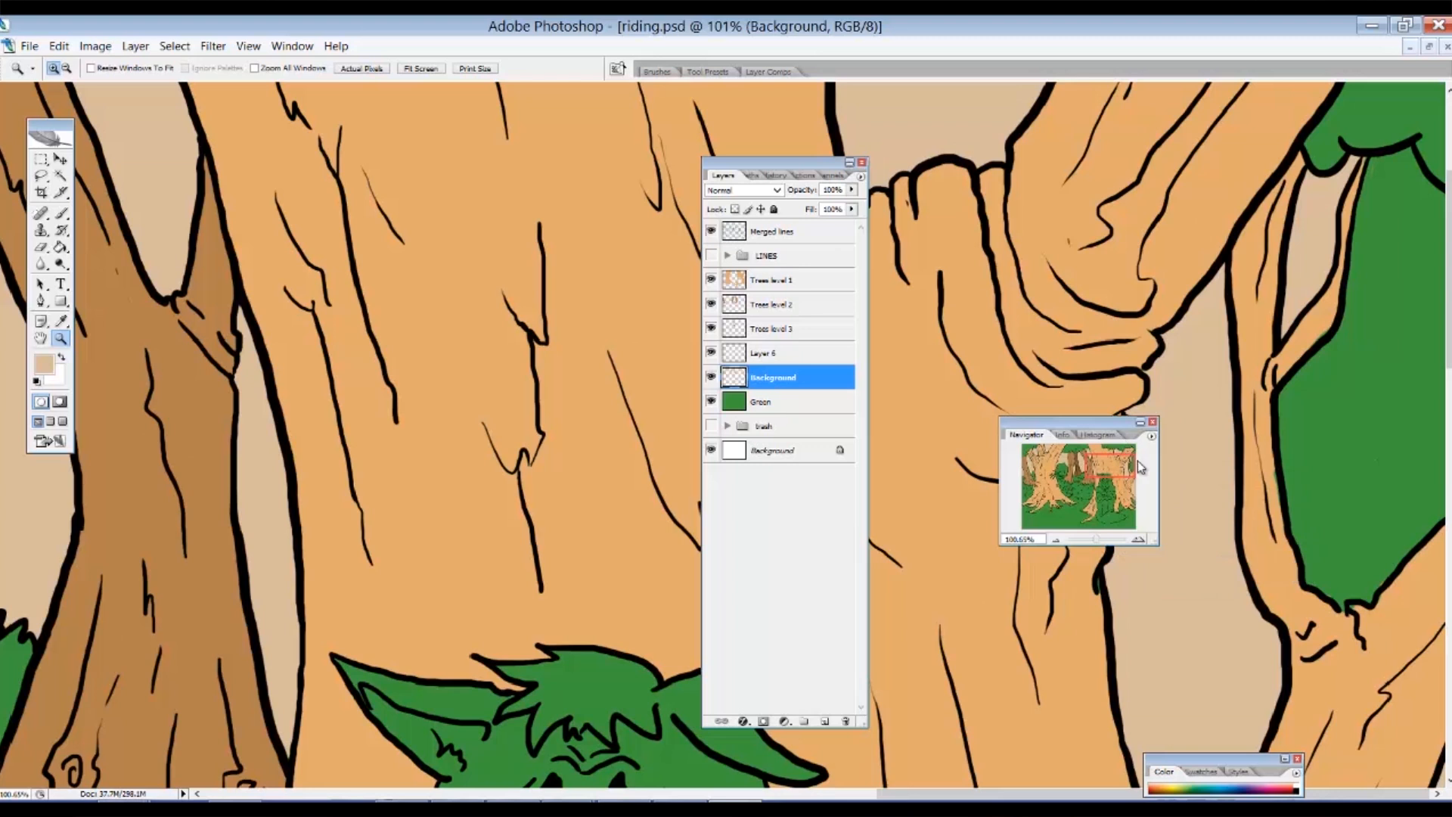
{"action": "left_click", "coordinate": [711, 231]}
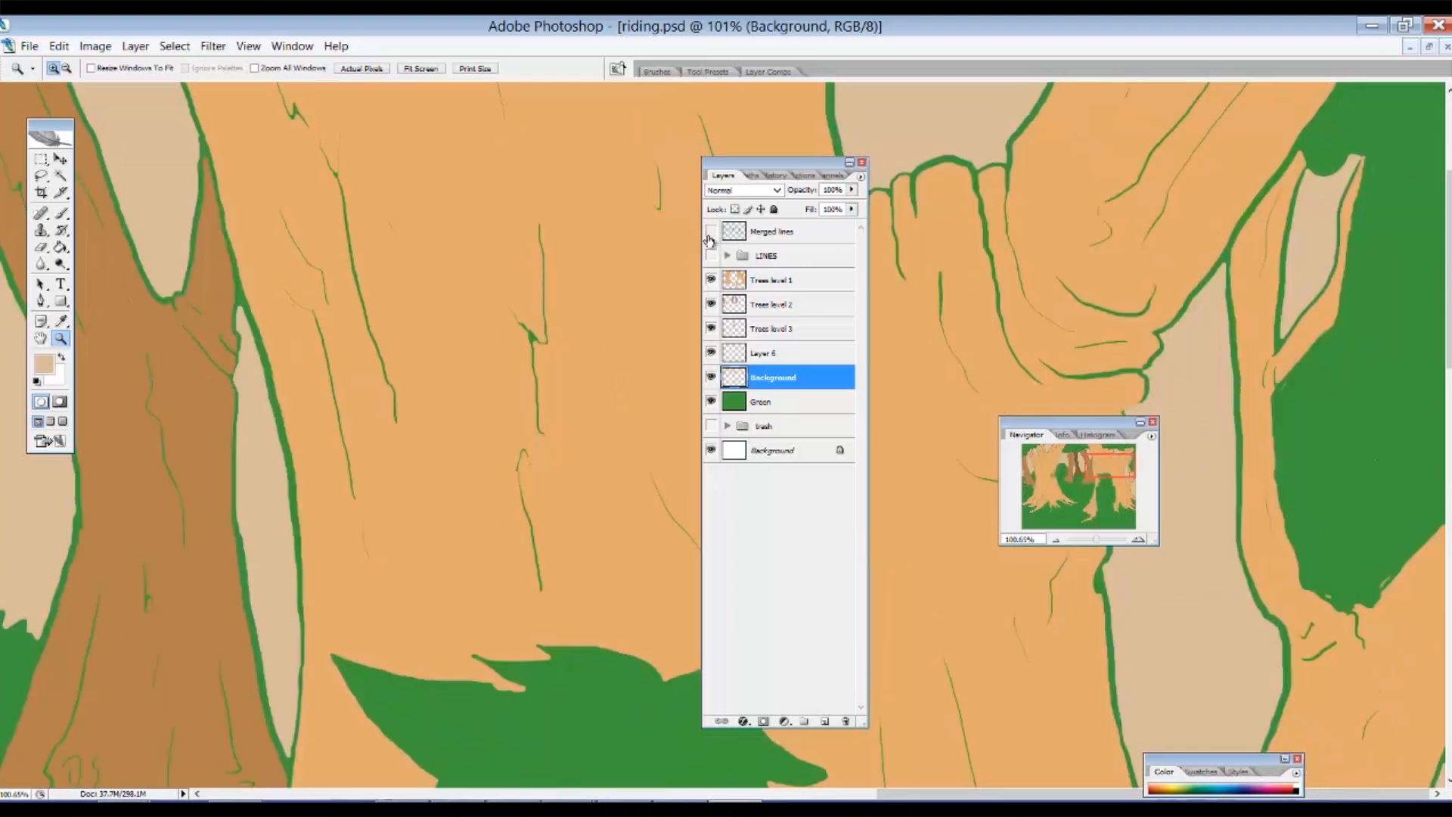
{"action": "key", "text": "ctrl+alt+z"}
{"action": "key", "text": "ctrl+alt+z"}
{"action": "key", "text": "ctrl+alt+z"}
{"action": "key", "text": "ctrl+alt+z"}
{"action": "key", "text": "ctrl+alt+z"}
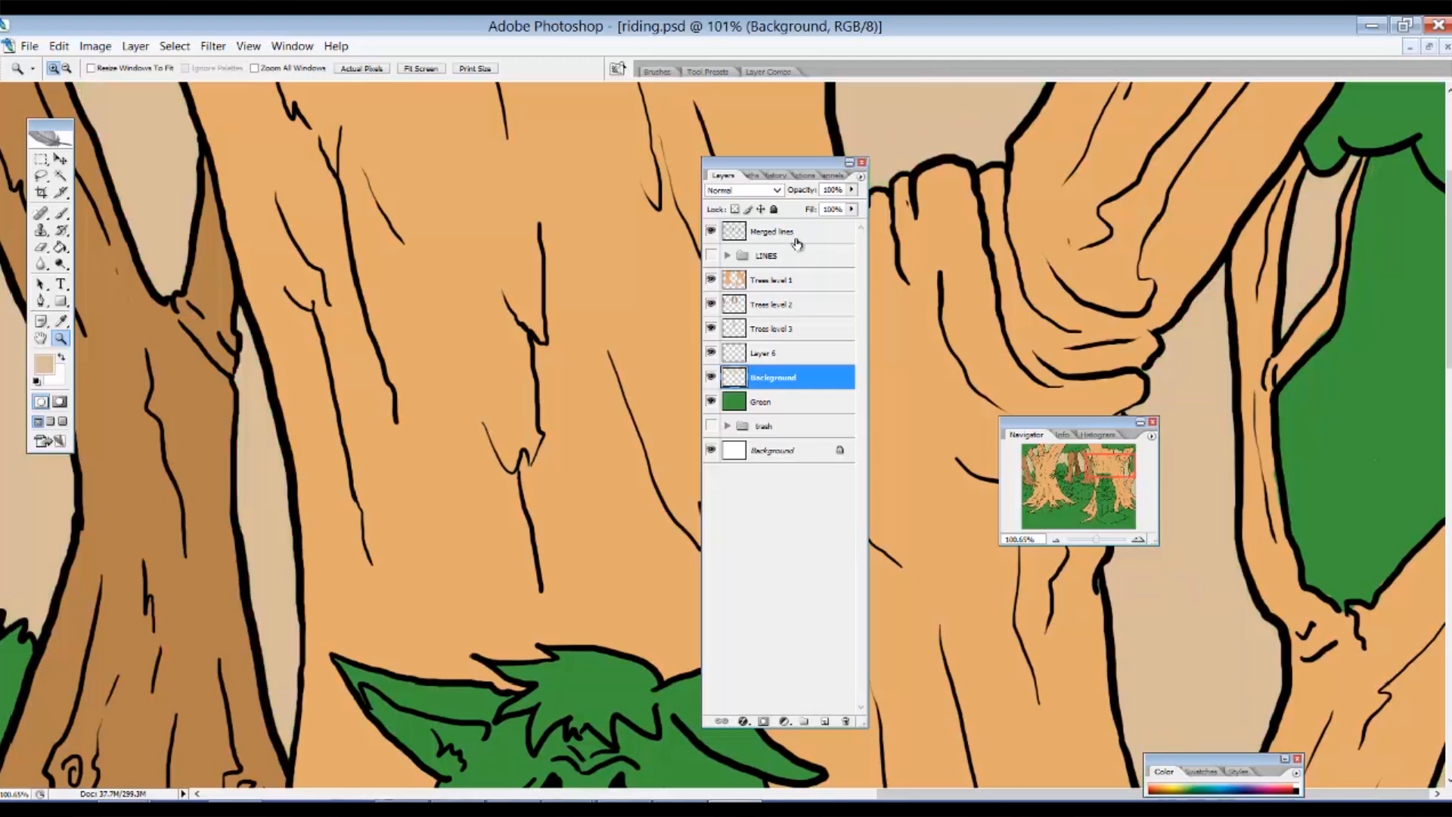
Make Merged lines the active layer, reset the colours to default black and white, and activate the Brush.
{"action": "left_click", "coordinate": [790, 242]}
{"action": "left_click_drag", "start_coordinate": [1127, 243], "coordinate": [1014, 229]}
{"action": "key", "text": "ctrl+z"}
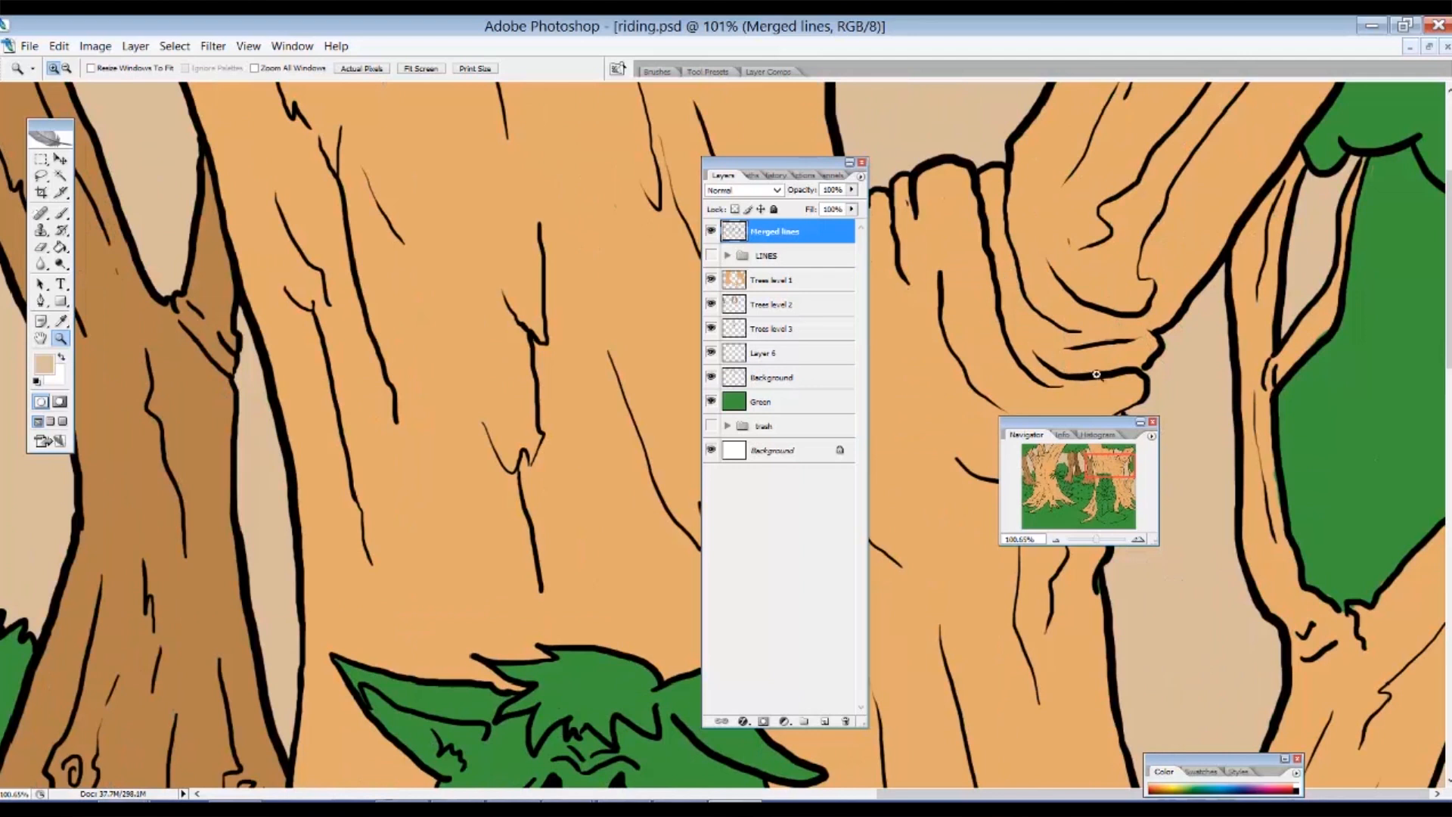
{"action": "key", "text": "d"}
{"action": "key", "text": "b"}
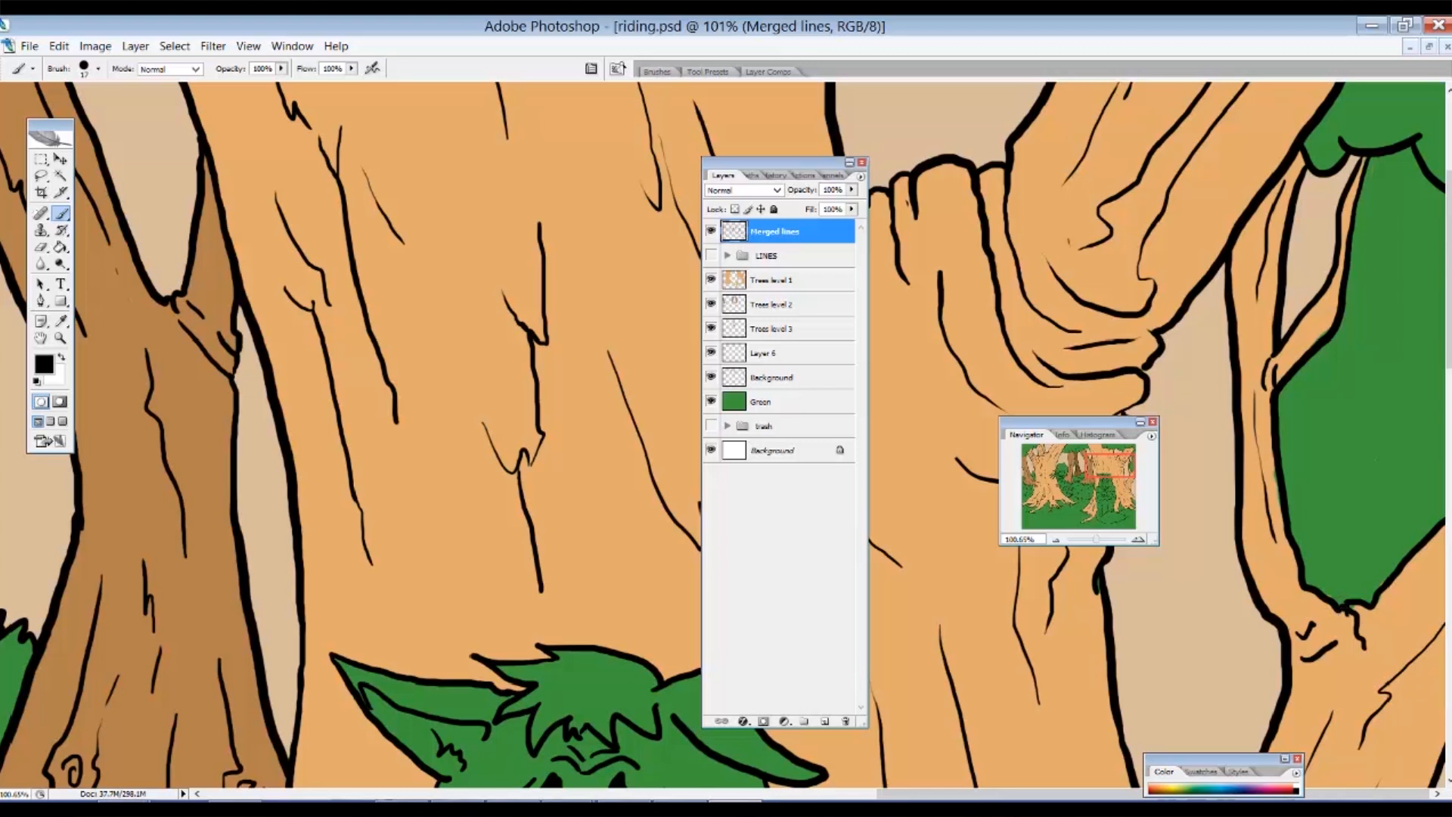
Select the remaining green gap beside the thin forked tree at the far right with the Magic Wand and expand the selection.
{"action": "left_click", "coordinate": [61, 175]}
{"action": "left_click", "coordinate": [1330, 397]}
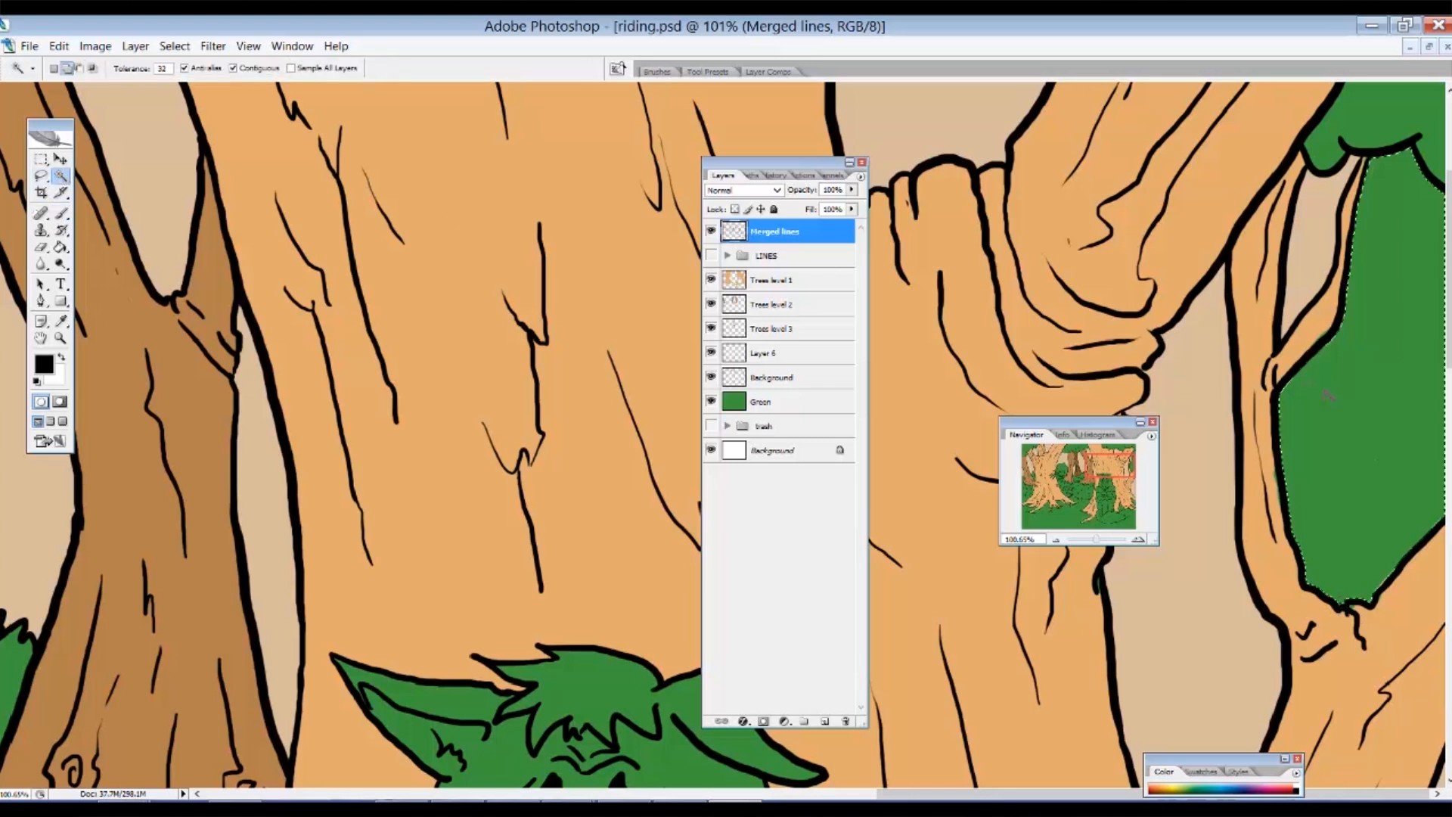
{"action": "left_click", "coordinate": [175, 46]}
{"action": "mouse_move", "coordinate": [152, 243]}
{"action": "left_click", "coordinate": [219, 277]}
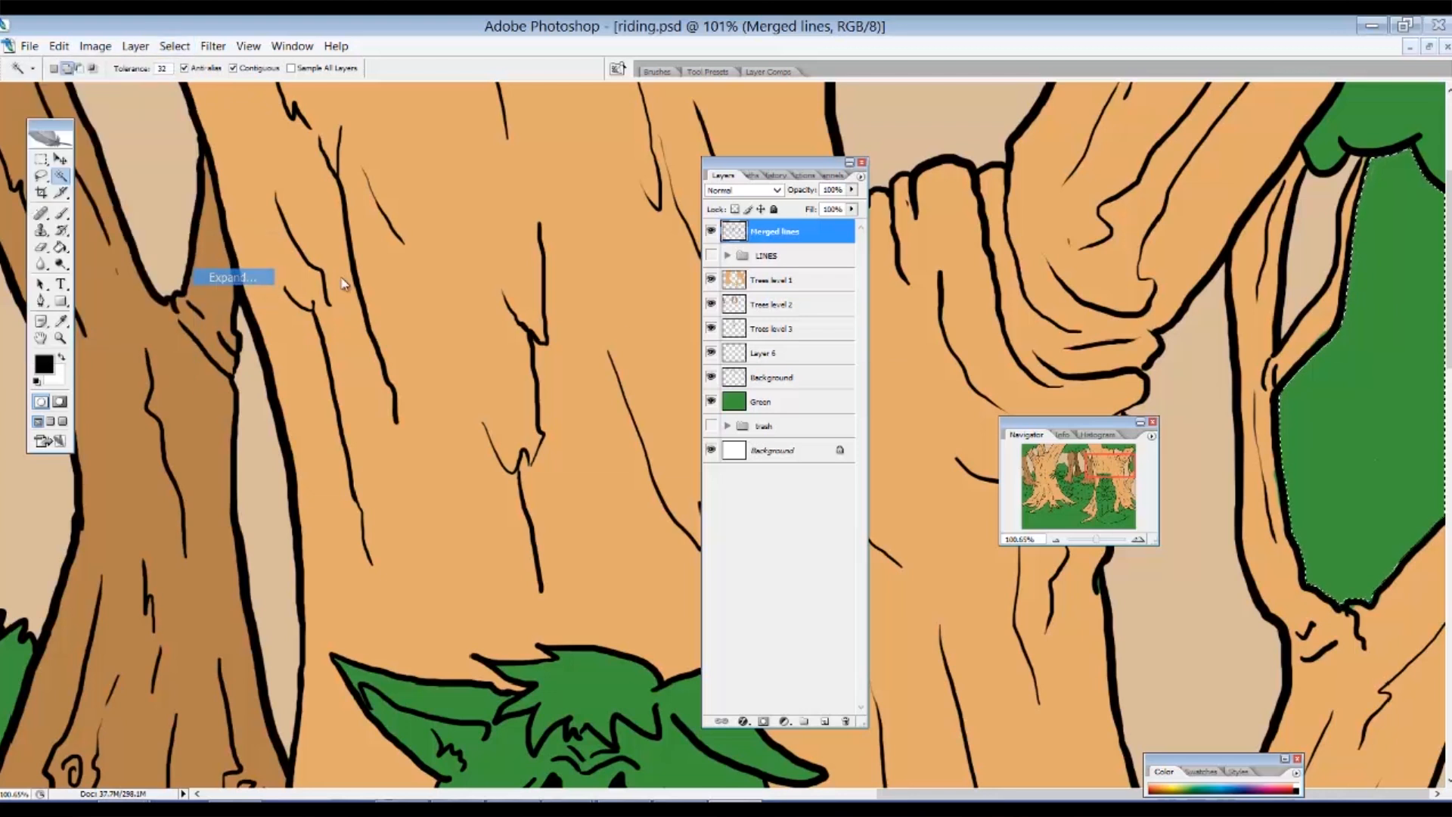
{"action": "left_click", "coordinate": [779, 274]}
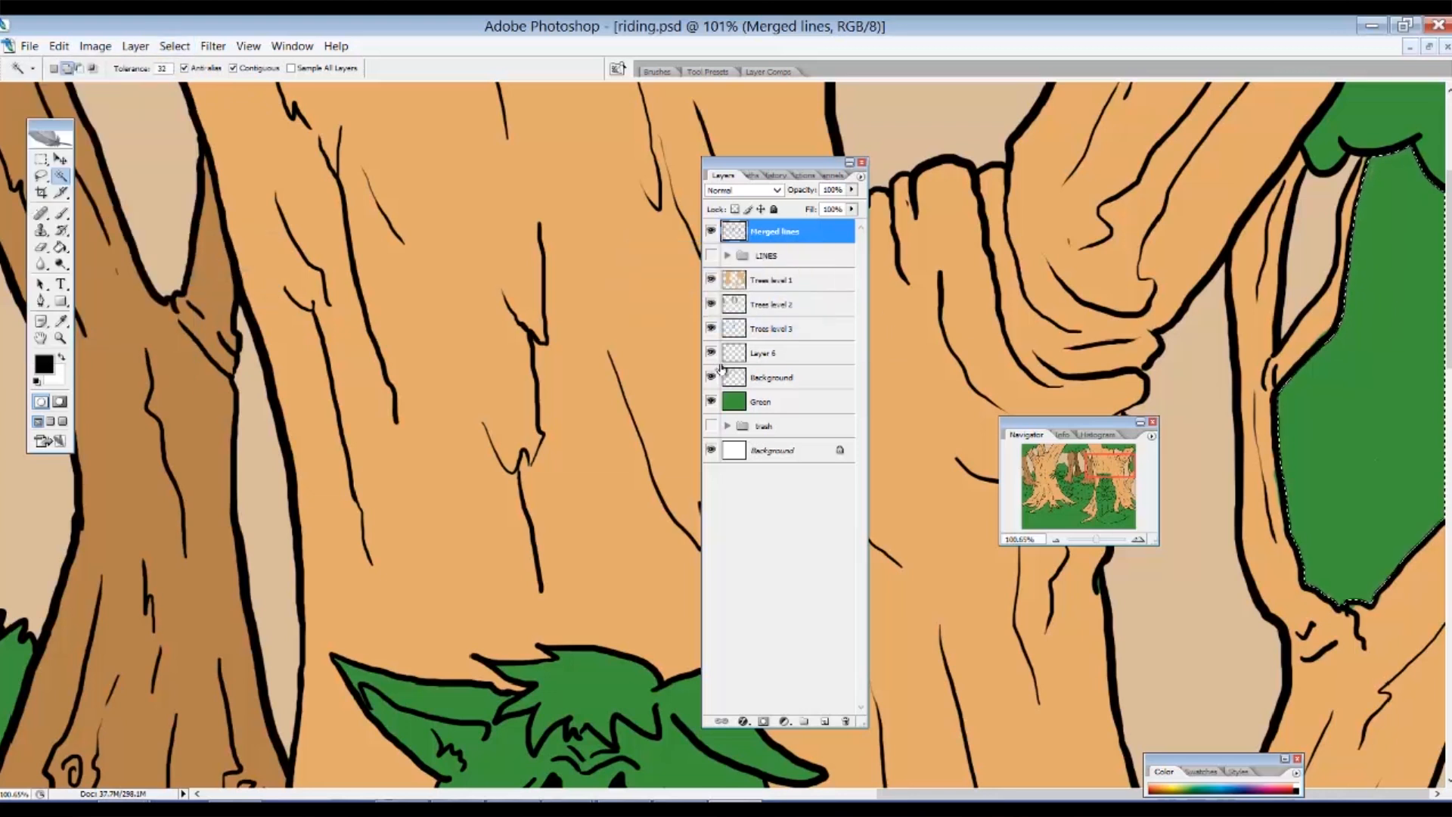
Fill the selected gap on the tan Background layer with light tan sampled from the neighbouring gap, and deselect.
{"action": "left_click", "coordinate": [711, 376]}
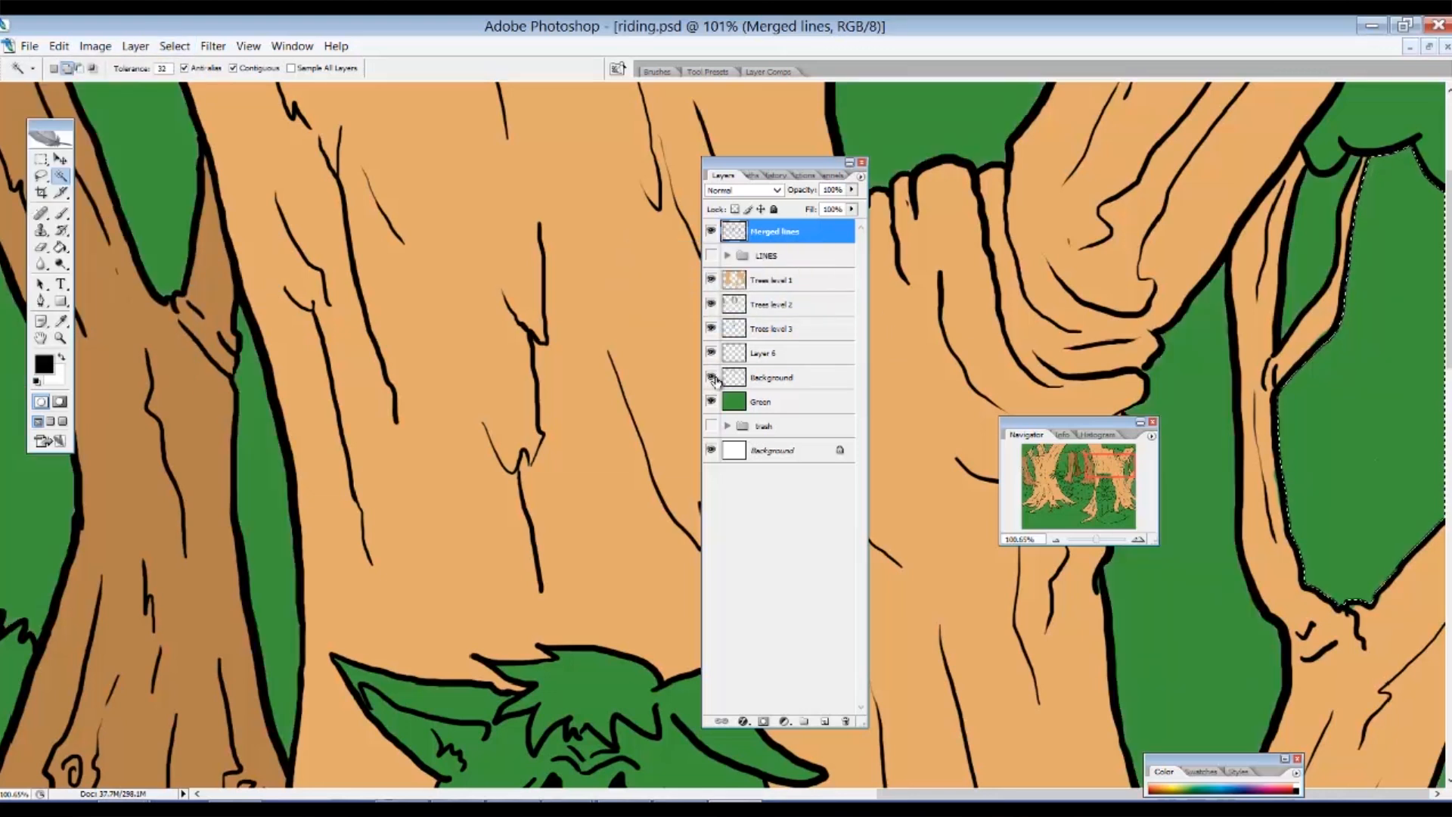
{"action": "left_click", "coordinate": [712, 375]}
{"action": "left_click", "coordinate": [772, 376]}
{"action": "key", "text": "i"}
{"action": "left_click", "coordinate": [1160, 375]}
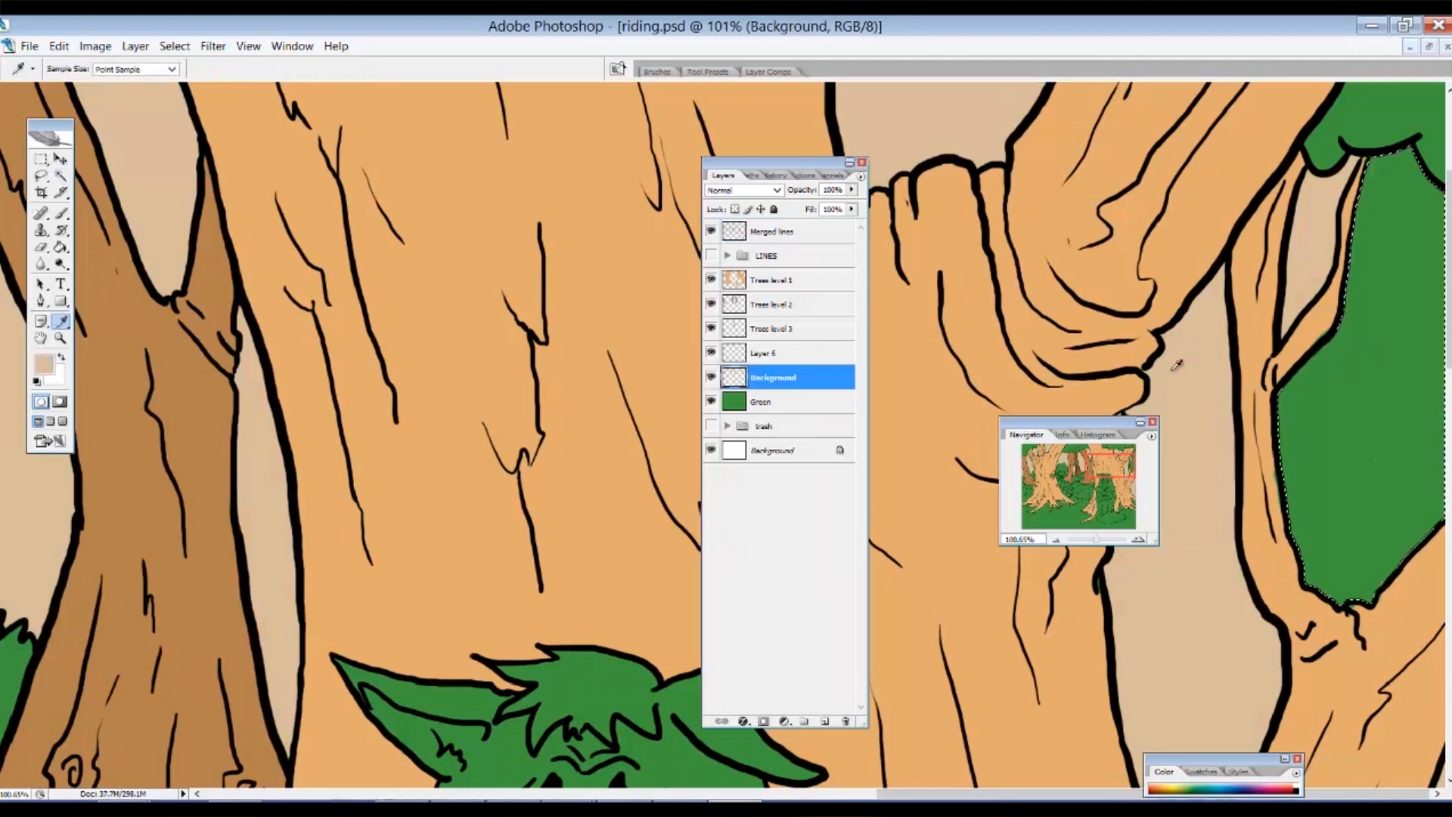
{"action": "key", "text": "alt+BackSpace"}
{"action": "key", "text": "ctrl+d"}
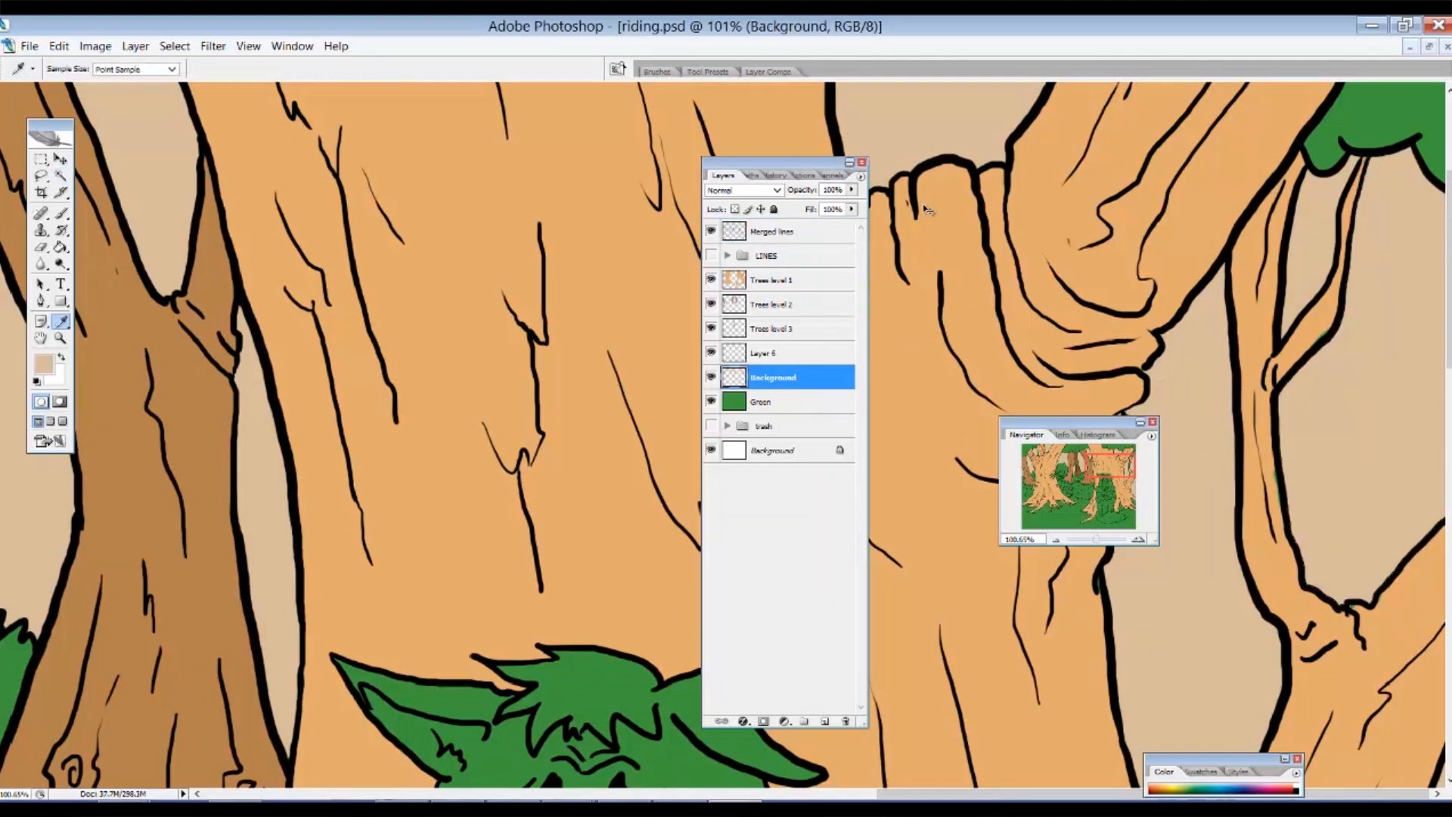
Return to the 33.3% view and reposition the Layers and Navigator palettes to uncover the characters.
{"action": "left_click", "coordinate": [1080, 396], "text": "alt"}
{"action": "left_click", "coordinate": [1078, 397], "text": "alt"}
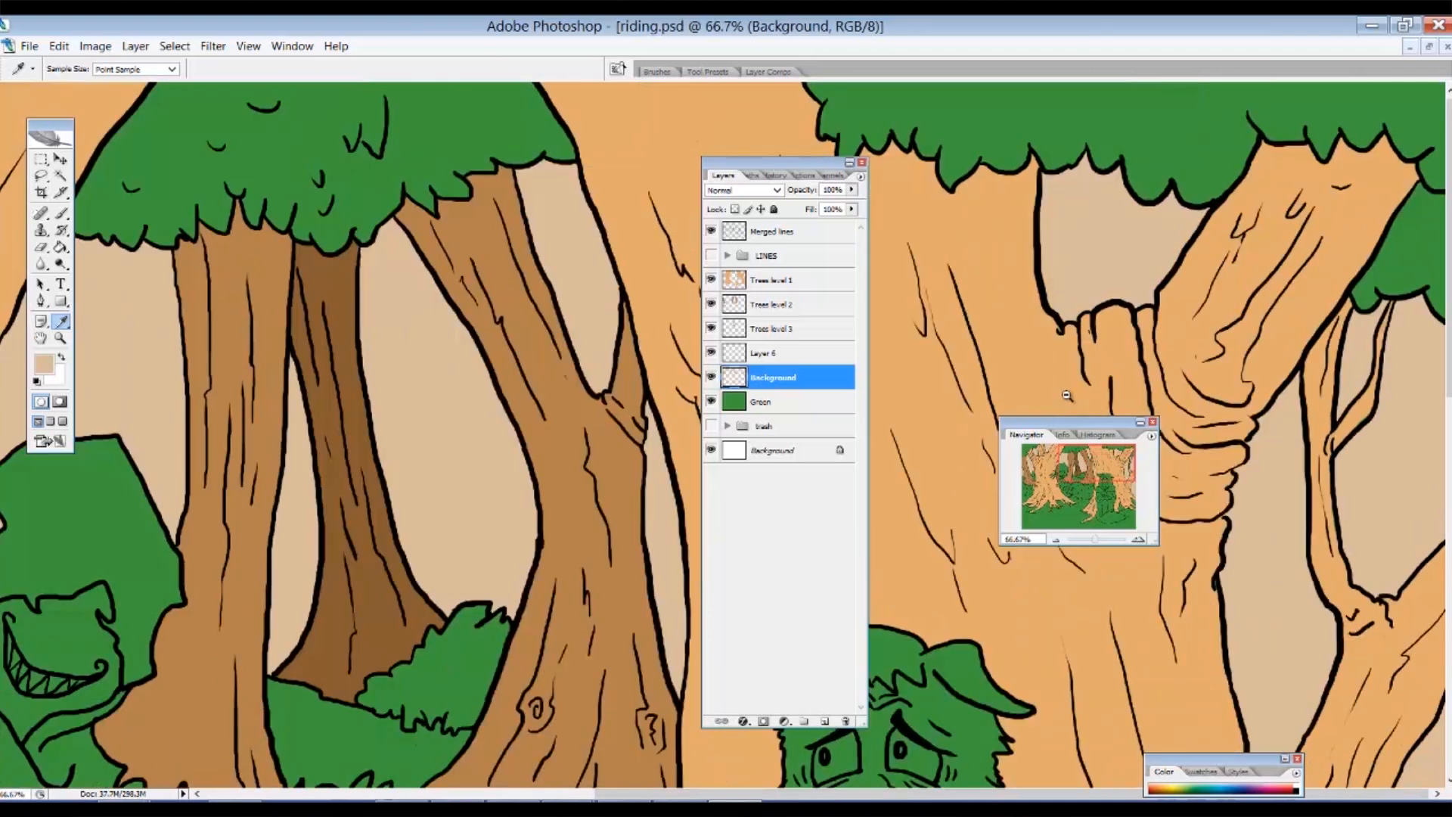
{"action": "left_click", "coordinate": [1073, 402], "text": "alt"}
{"action": "left_click", "coordinate": [1065, 412], "text": "alt"}
{"action": "left_click", "coordinate": [1065, 412], "text": "alt"}
{"action": "left_click_drag", "start_coordinate": [753, 163], "coordinate": [1408, 219]}
{"action": "scroll", "coordinate": [867, 394], "scroll_direction": "down", "scroll_amount": 3}
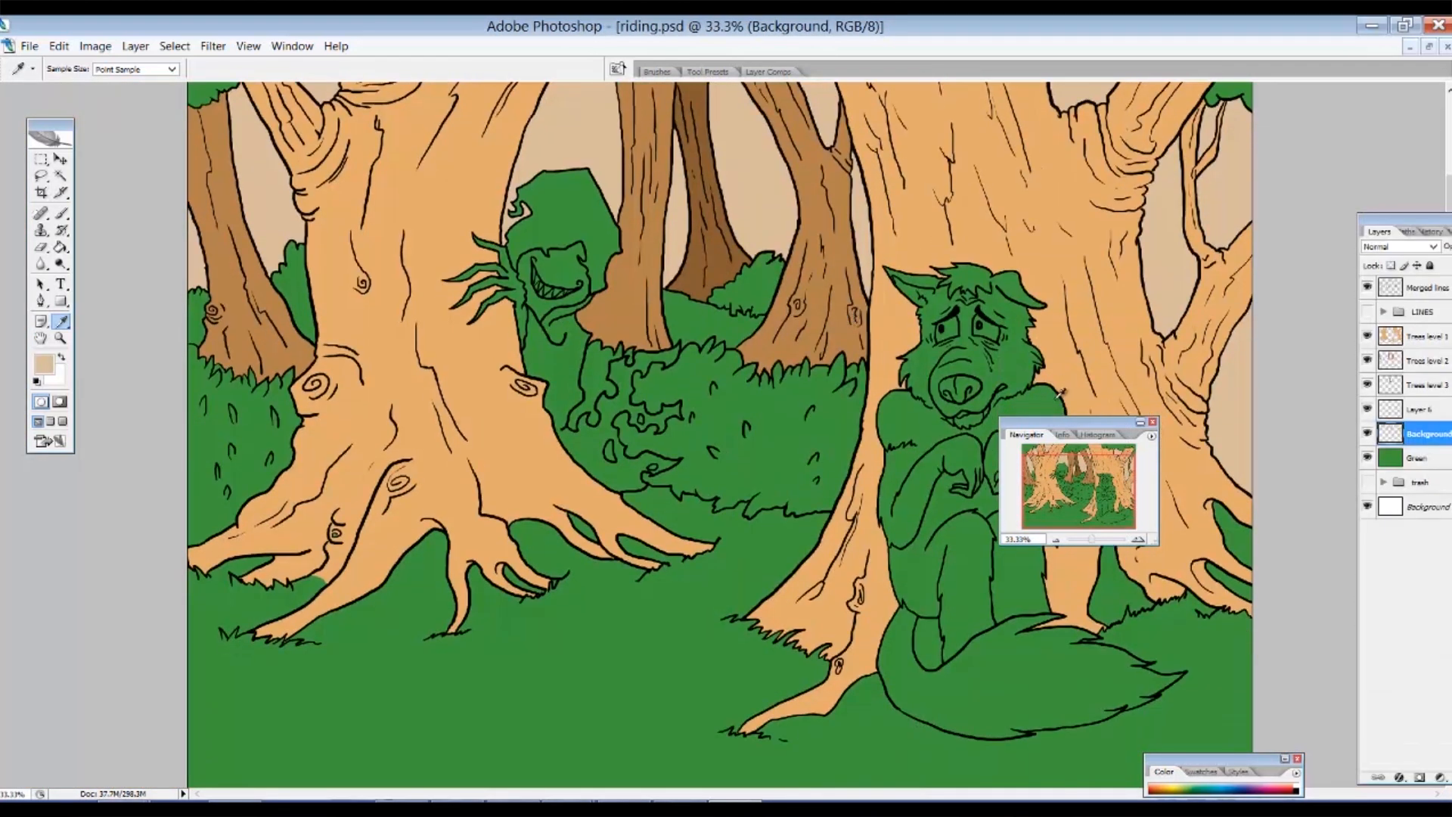
{"action": "left_click_drag", "start_coordinate": [1064, 433], "coordinate": [181, 594]}
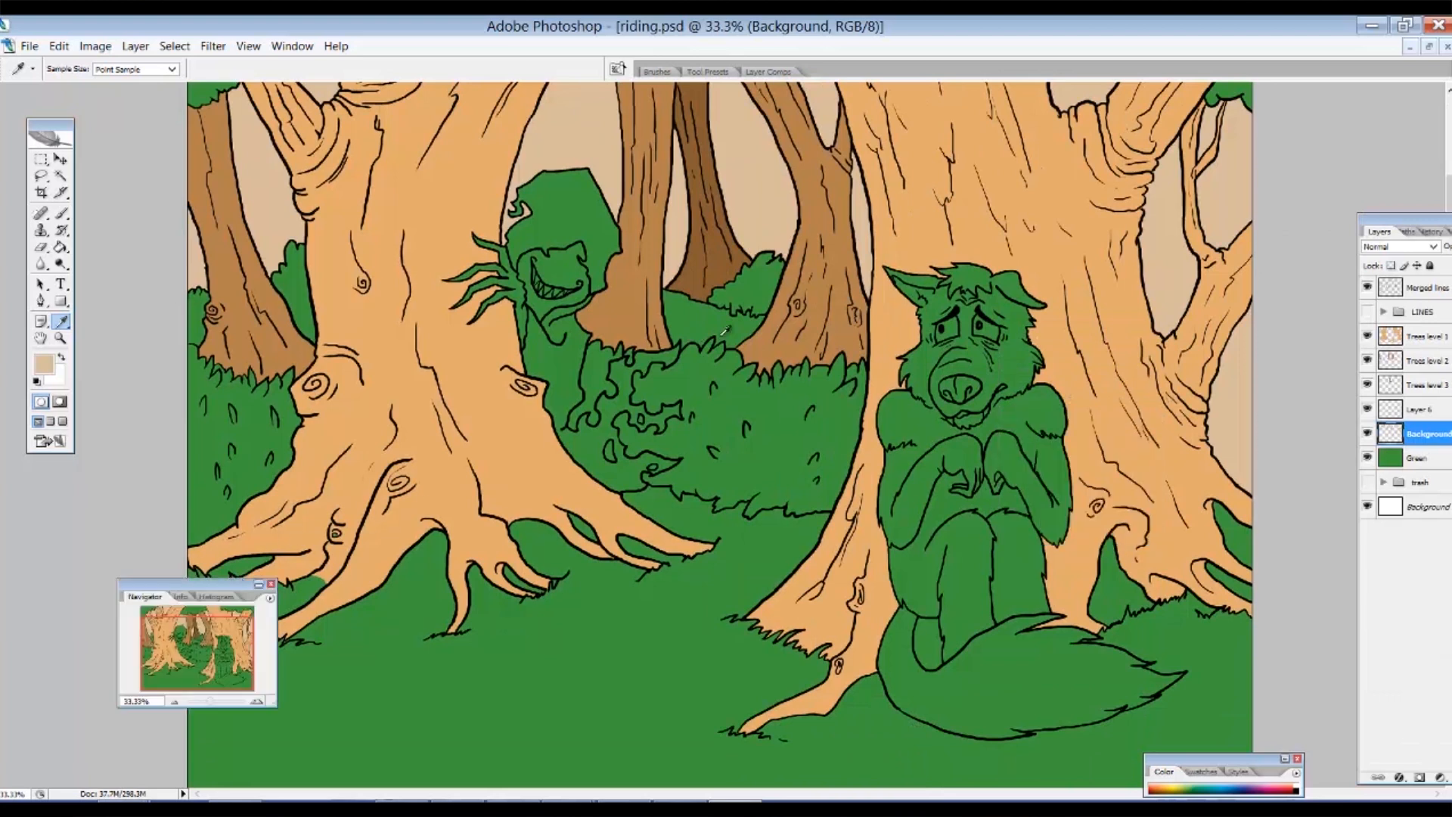
{"action": "scroll", "coordinate": [770, 515], "scroll_direction": "up", "scroll_amount": 3}
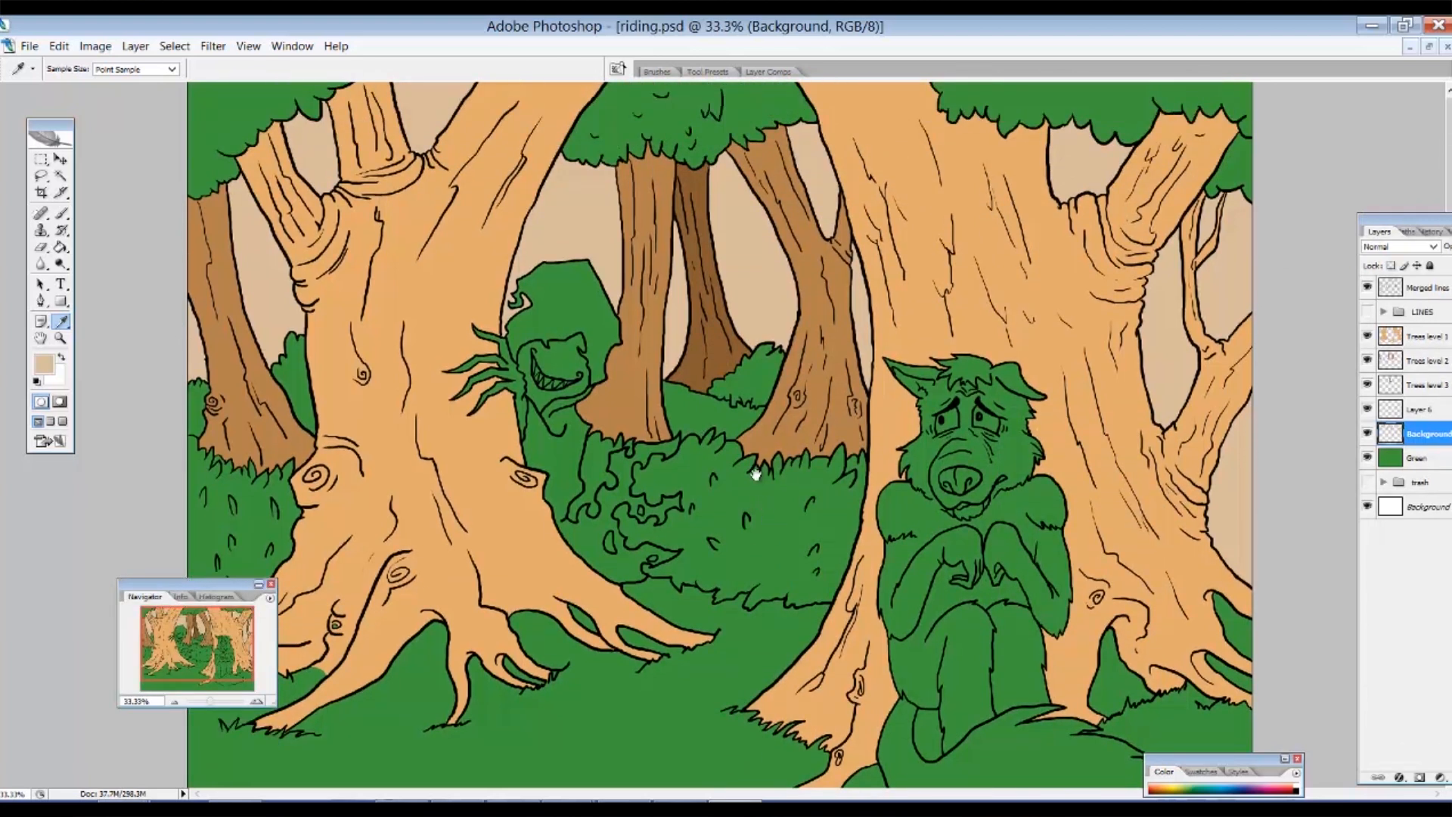
{"action": "left_click_drag", "start_coordinate": [1379, 231], "coordinate": [1283, 213]}
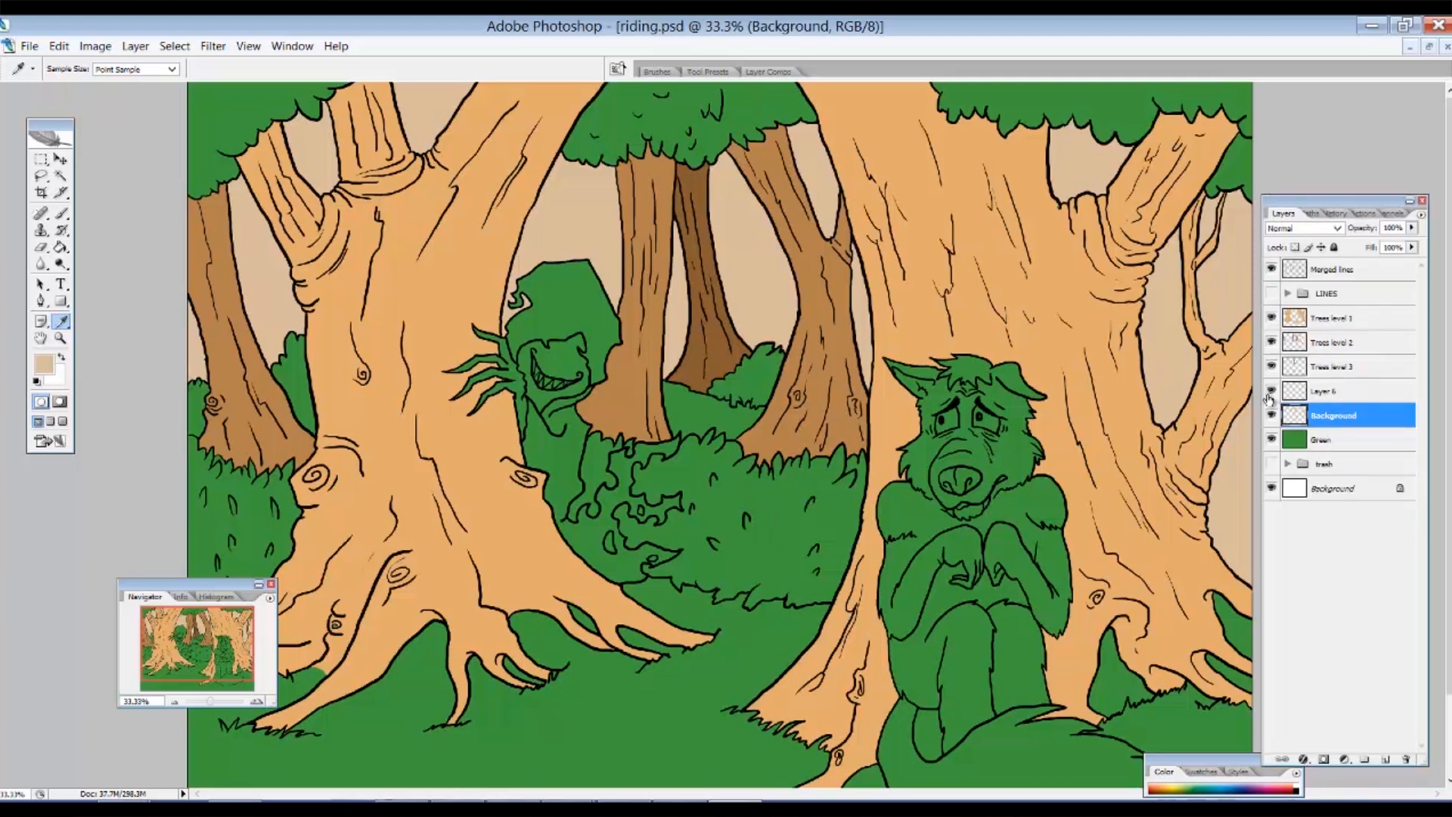
Select the hooded cloak of the grinning figure from Merged lines with the Magic Wand and expand the selection by 1 pixel.
{"action": "left_click", "coordinate": [1317, 395]}
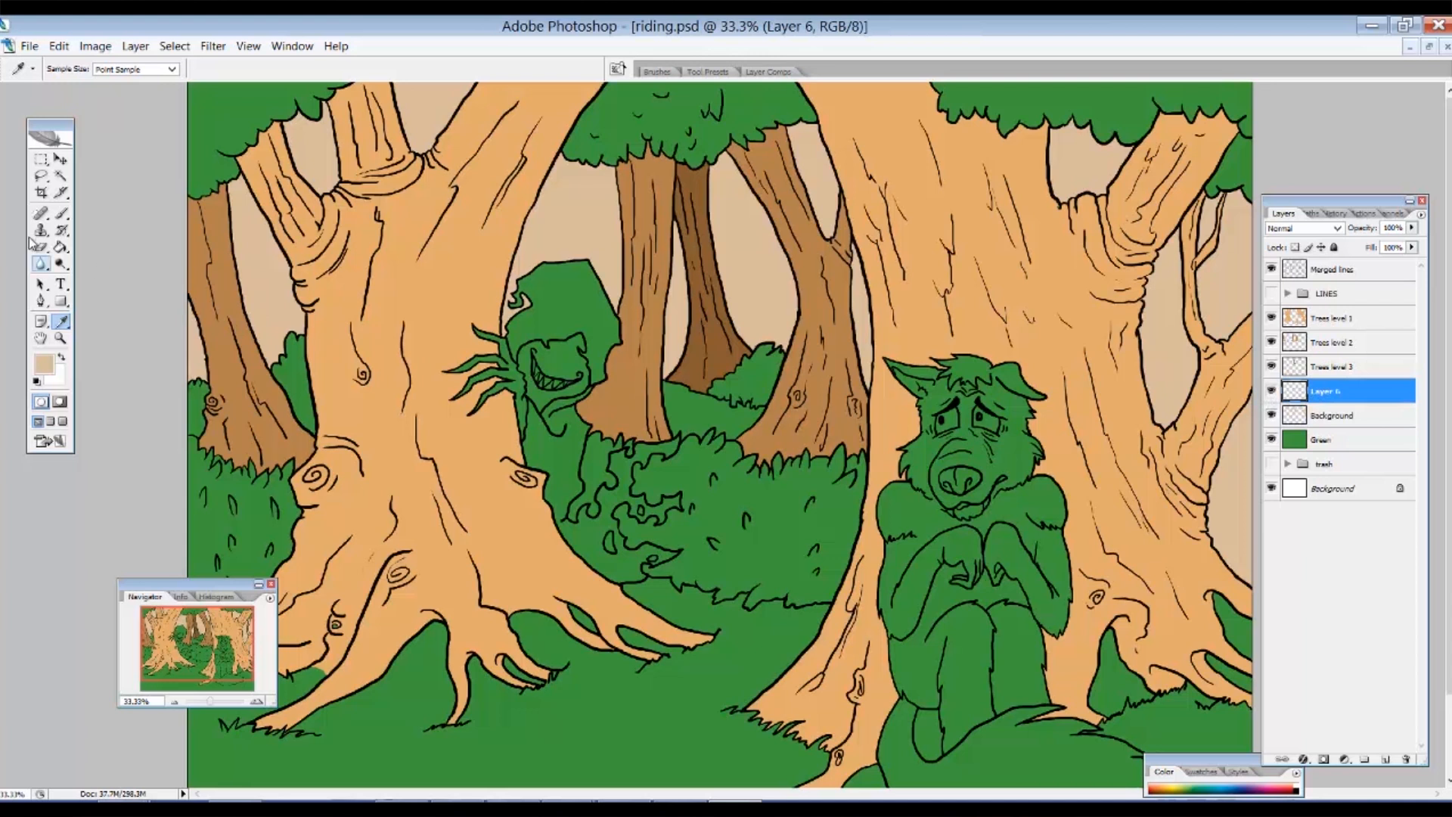
{"action": "left_click", "coordinate": [61, 175]}
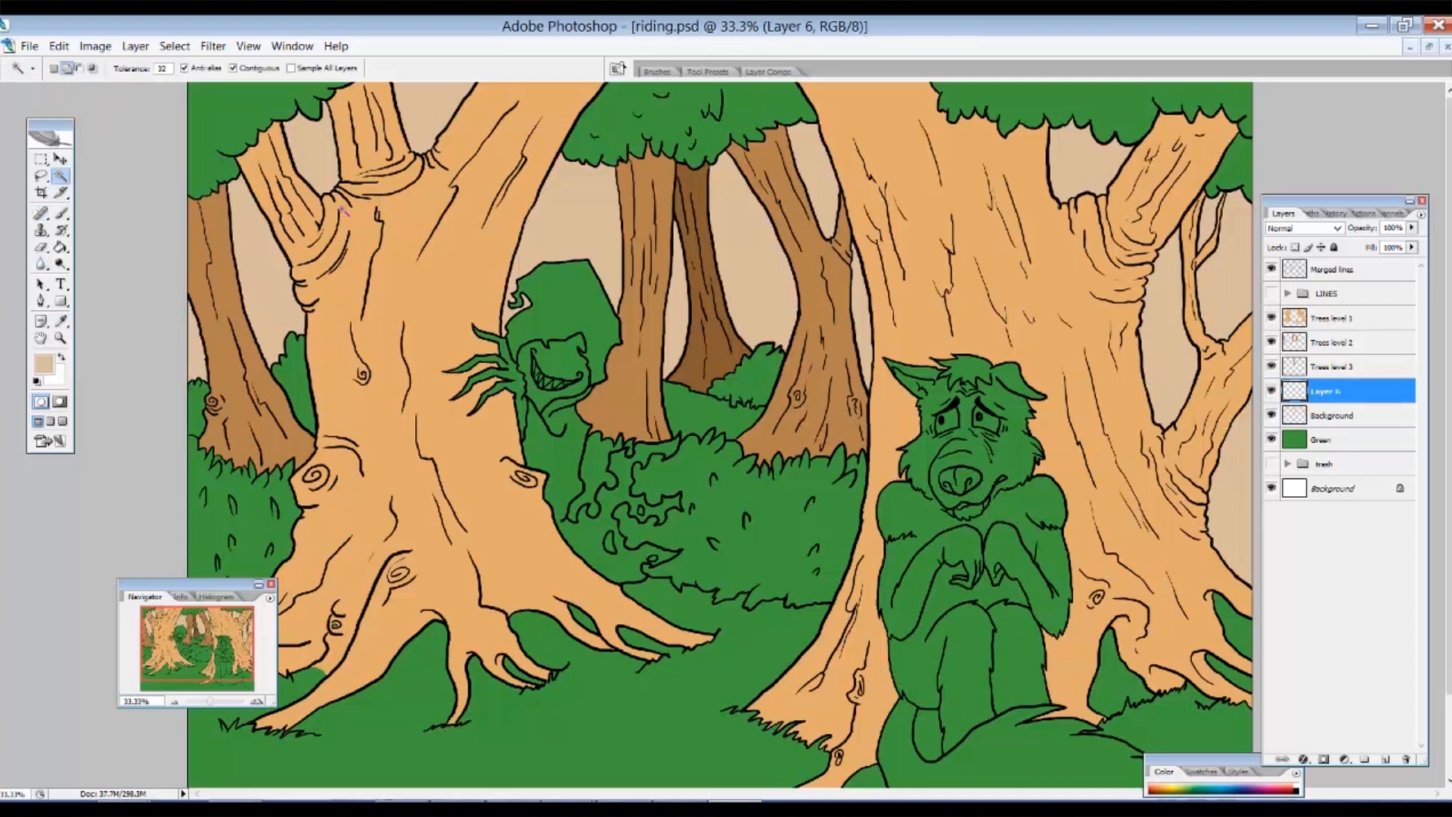
{"action": "left_click", "coordinate": [1328, 272]}
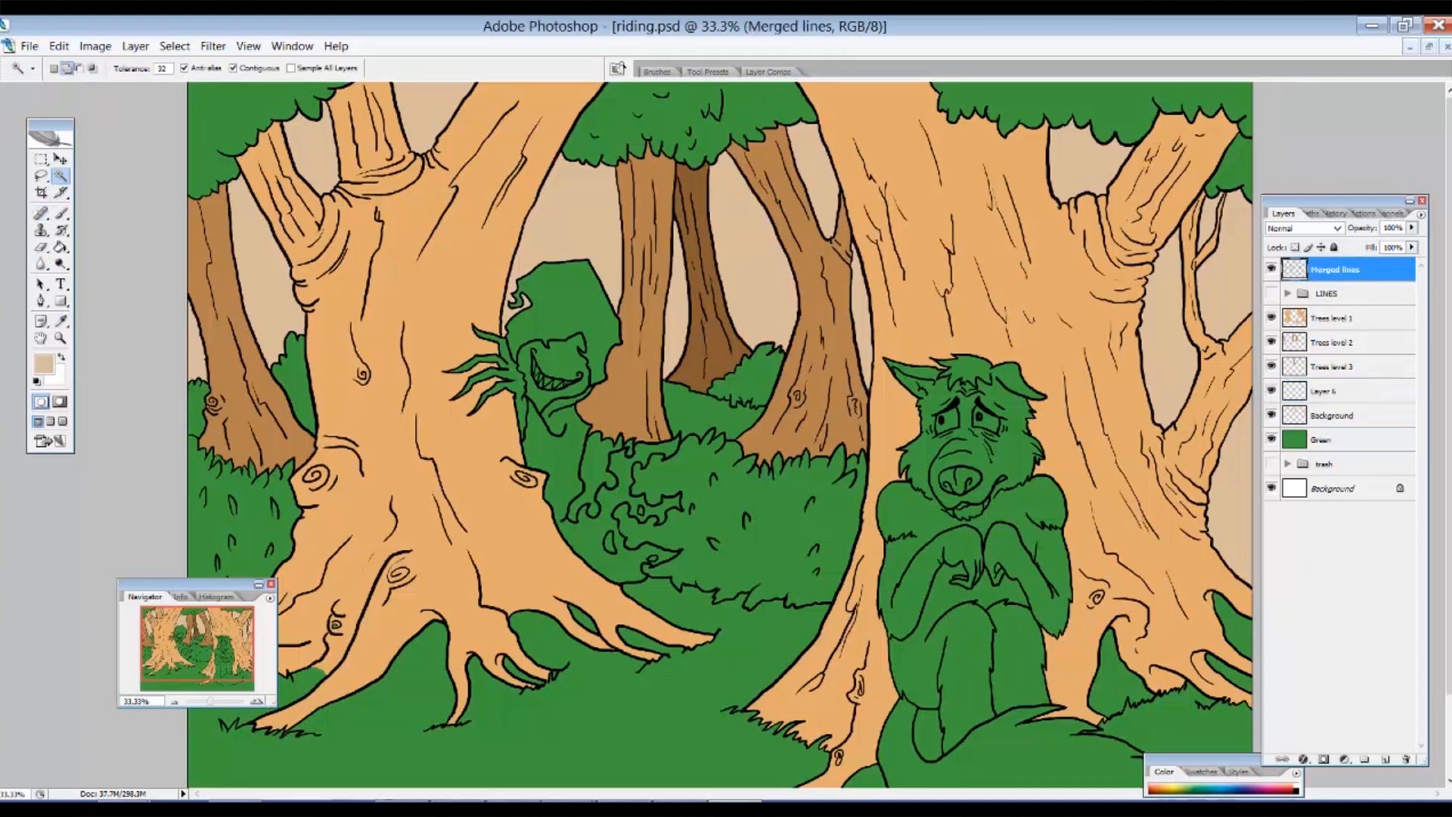
{"action": "left_click", "coordinate": [560, 300]}
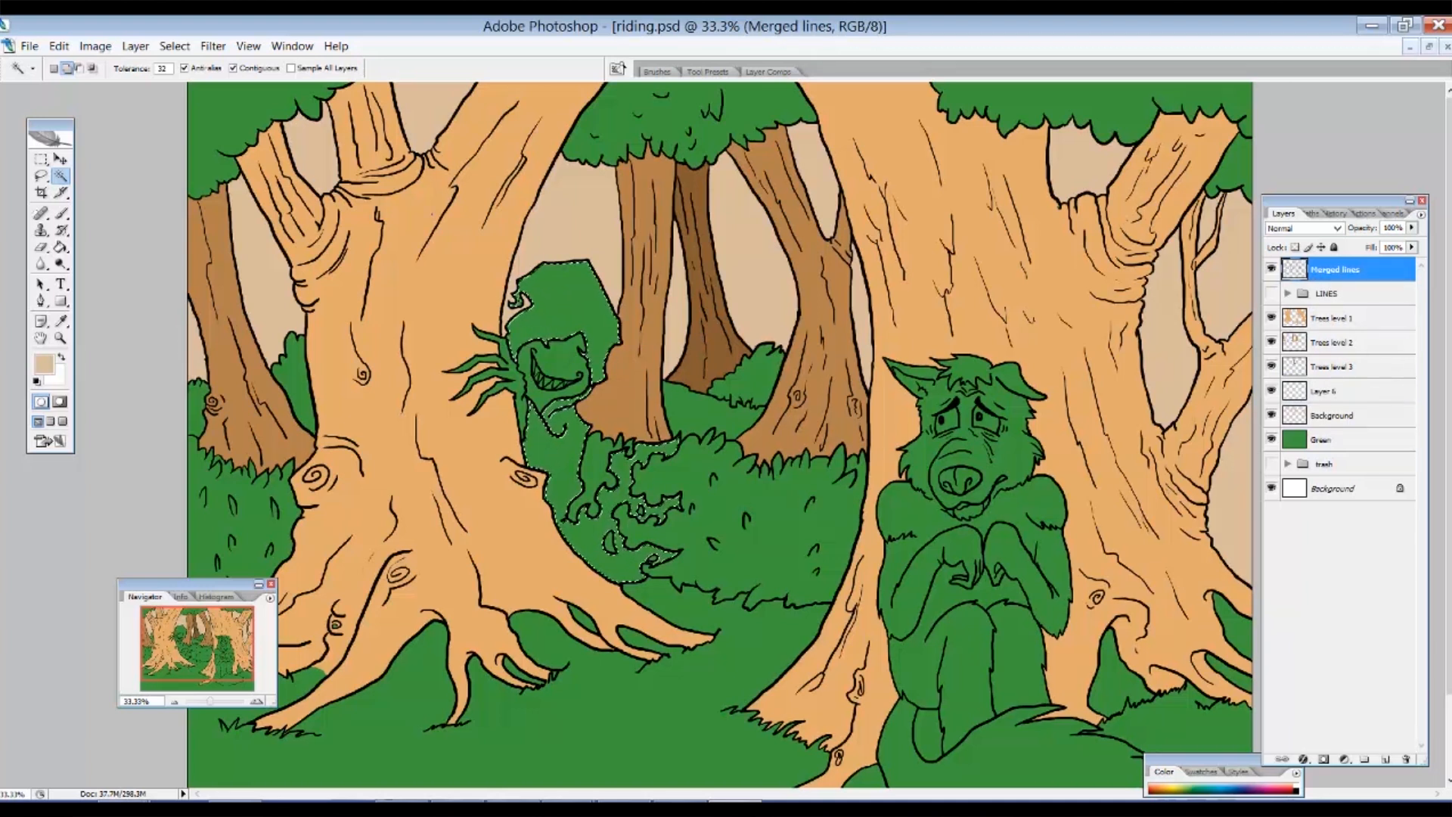
{"action": "left_click", "coordinate": [178, 49]}
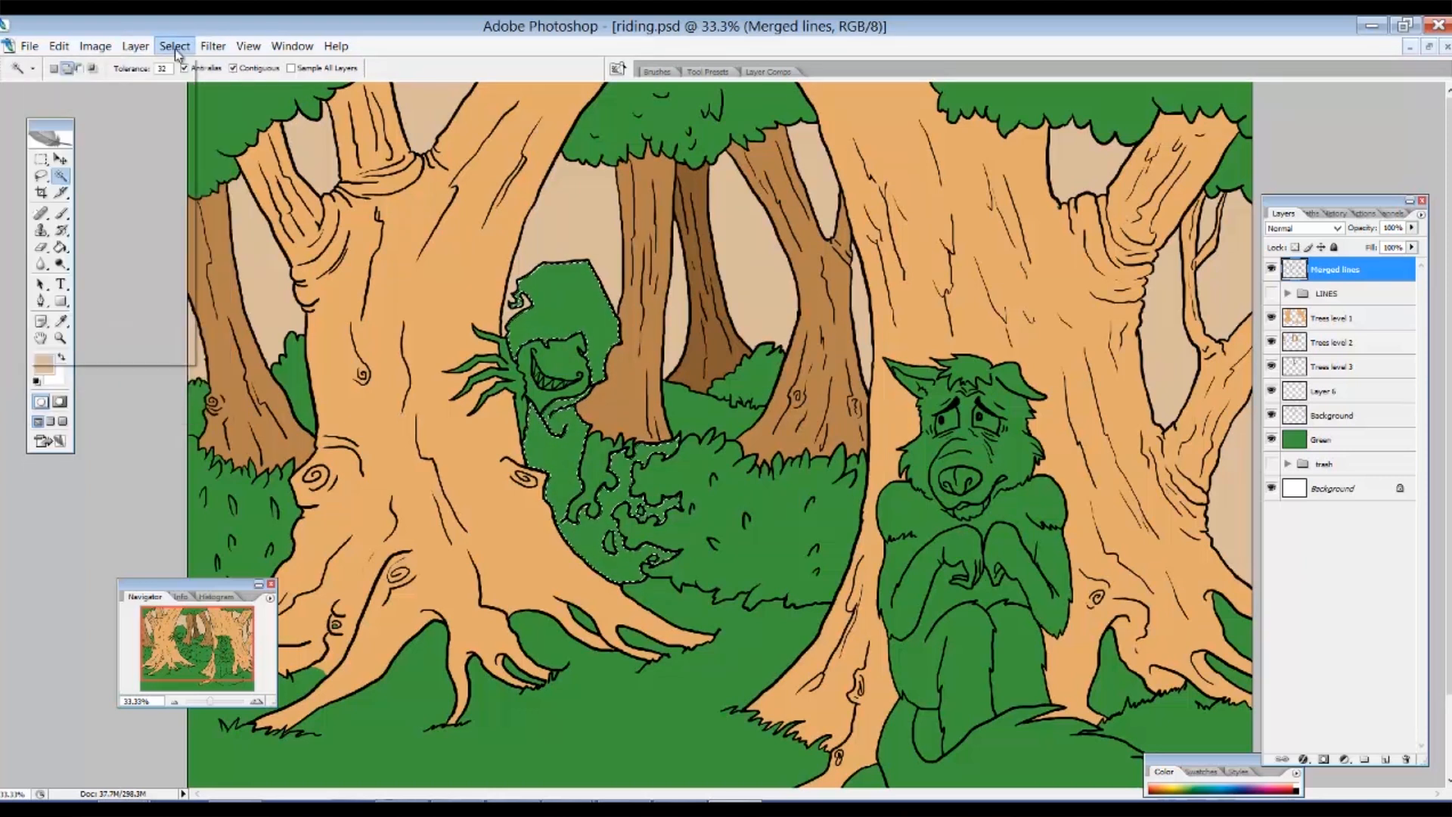
{"action": "mouse_move", "coordinate": [174, 244]}
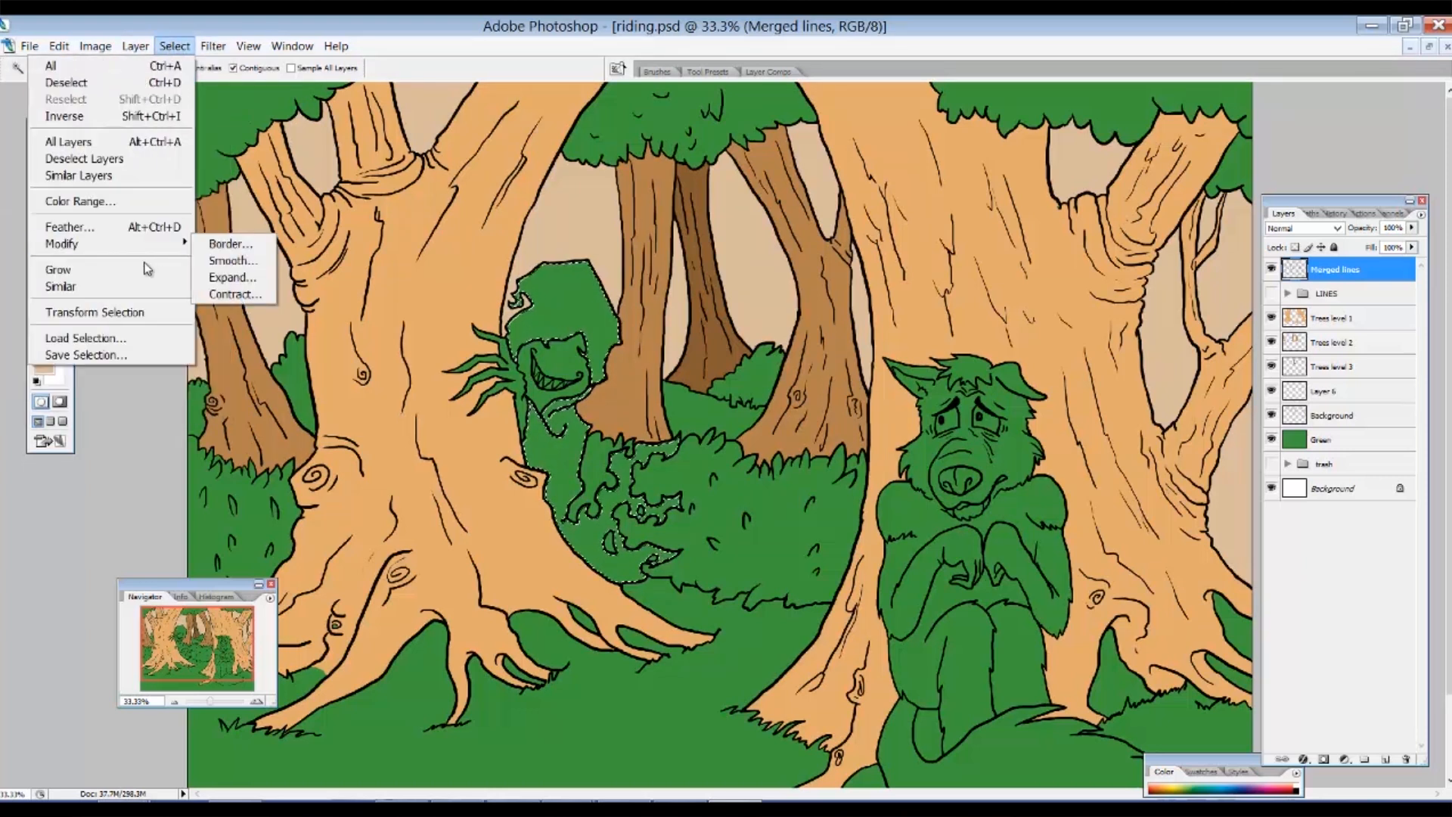
{"action": "left_click", "coordinate": [218, 280]}
{"action": "type", "text": "1"}
{"action": "left_click", "coordinate": [782, 287]}
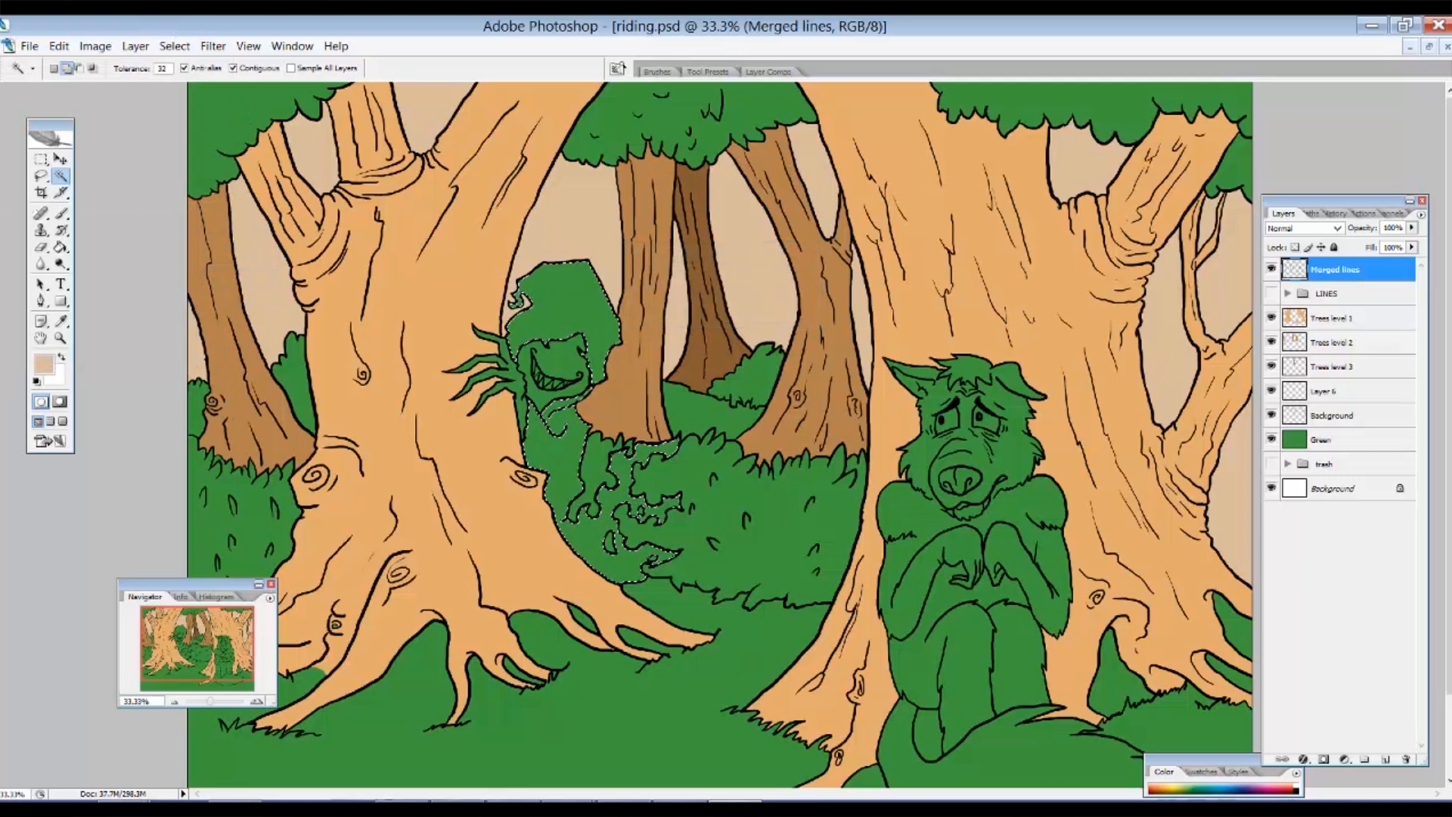
Fill the selected cloak with dark brown on the empty layer above the tan Background layer, and deselect.
{"action": "left_click", "coordinate": [1325, 400]}
{"action": "left_click", "coordinate": [1270, 392]}
{"action": "left_click", "coordinate": [1271, 392]}
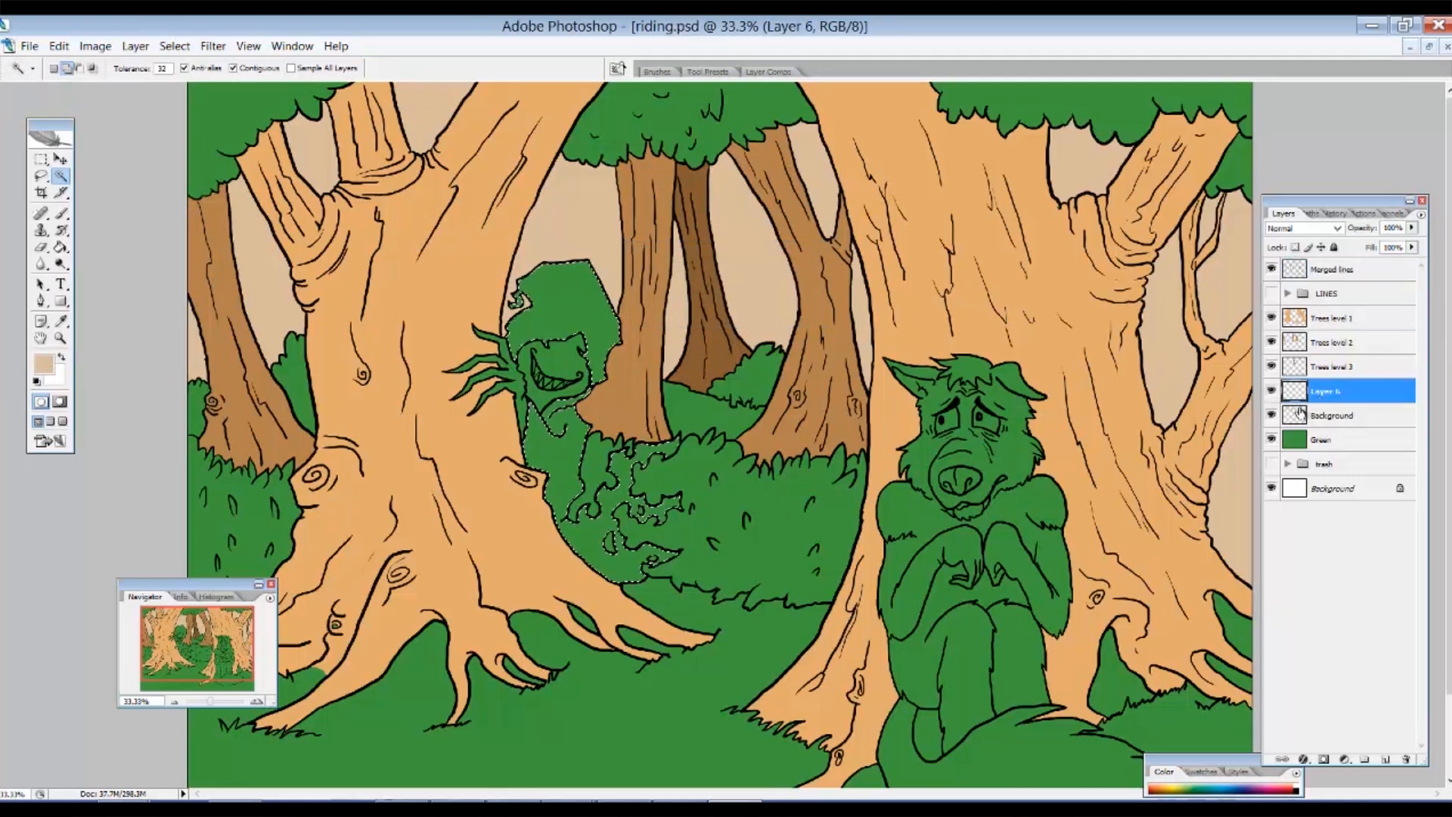
{"action": "left_click", "coordinate": [46, 366]}
{"action": "left_click_drag", "start_coordinate": [679, 339], "coordinate": [691, 323]}
{"action": "left_click", "coordinate": [879, 221]}
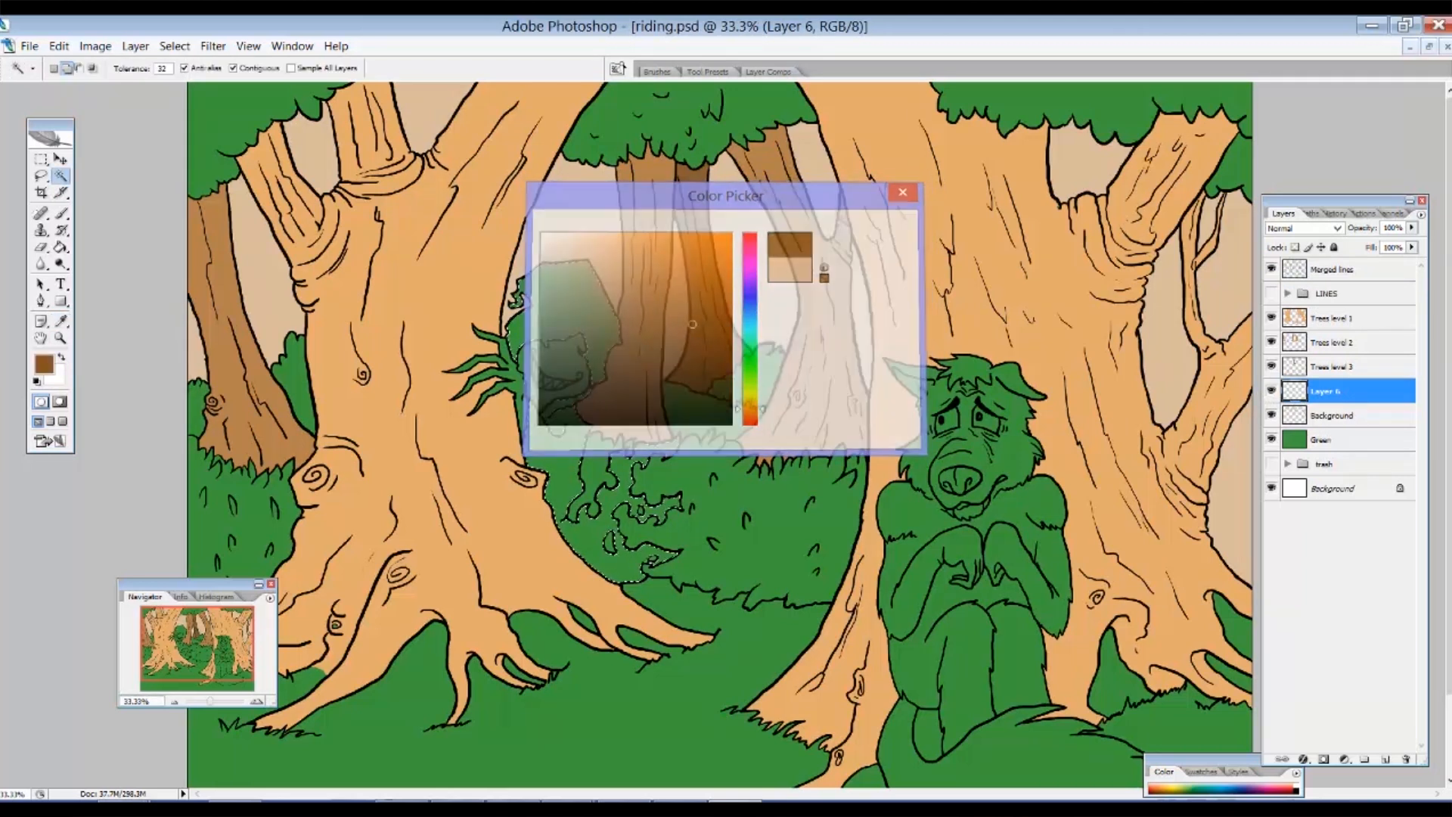
{"action": "key", "text": "ctrl+d"}
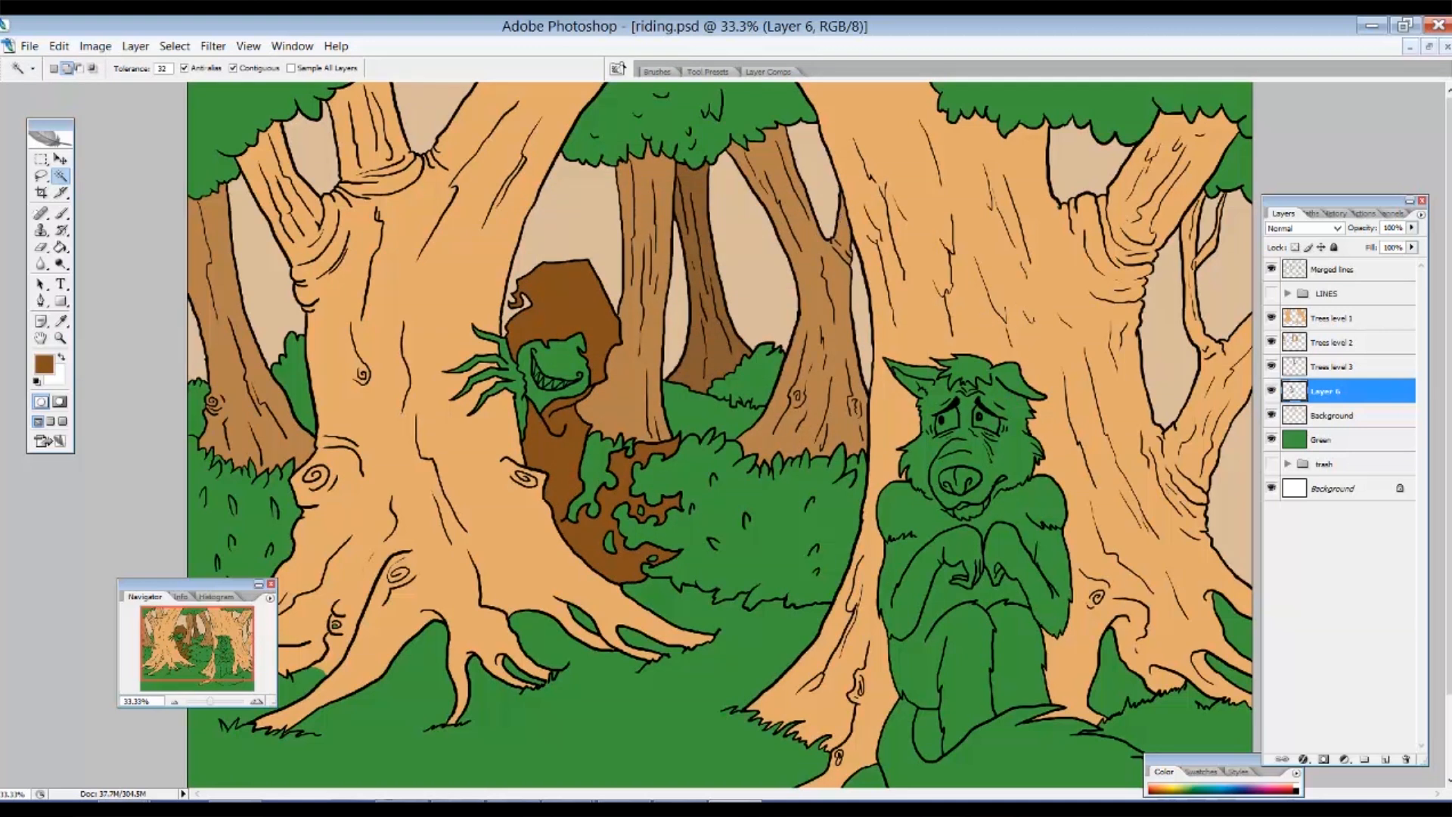
Sample the light orange of the big tree trunk on Trees level 1 as the foreground colour, and return to the Magic Wand.
{"action": "left_click_drag", "start_coordinate": [1118, 551], "coordinate": [1102, 441]}
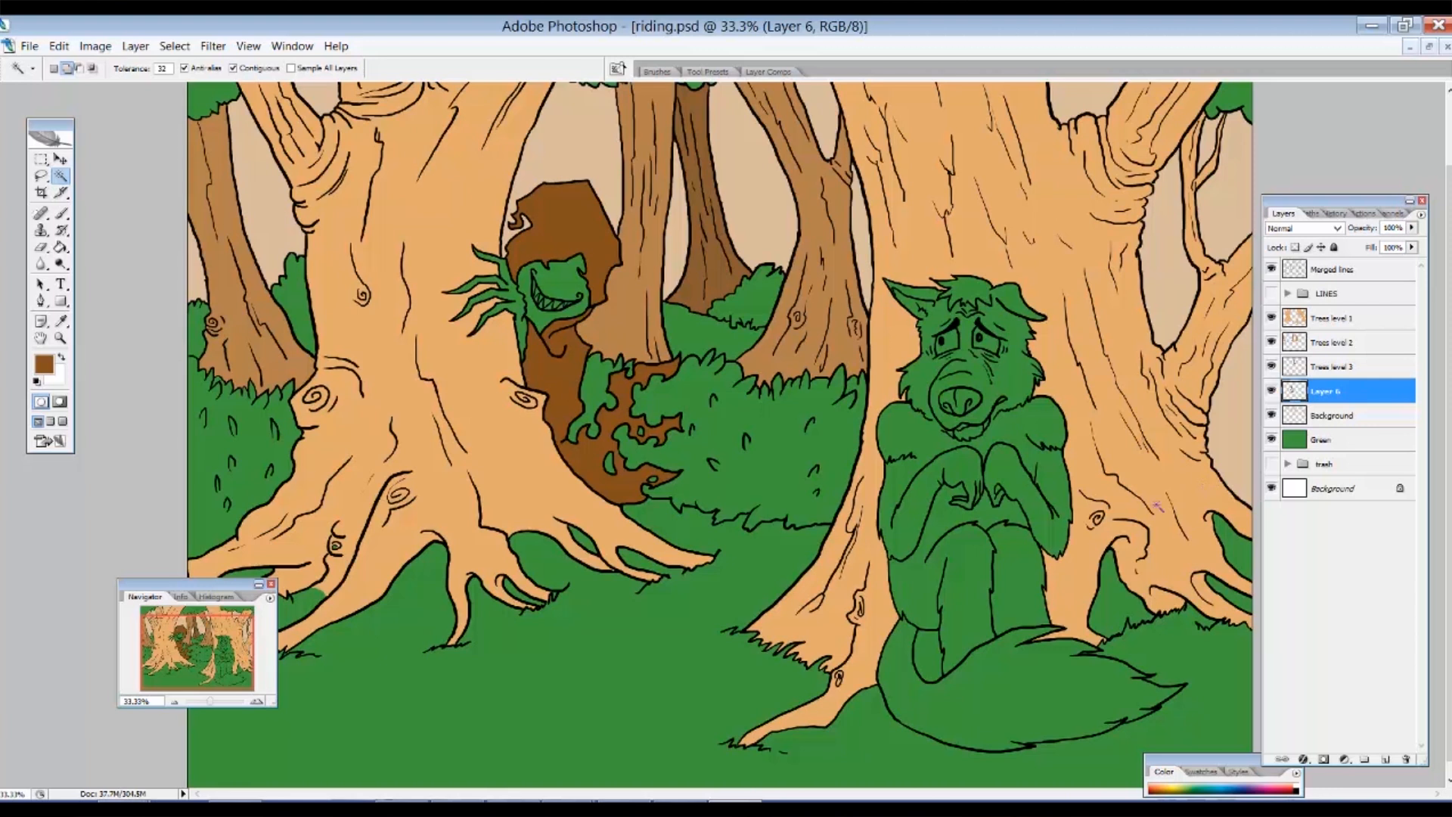
{"action": "left_click", "coordinate": [1272, 317]}
{"action": "left_click", "coordinate": [1271, 318]}
{"action": "left_click", "coordinate": [1322, 321]}
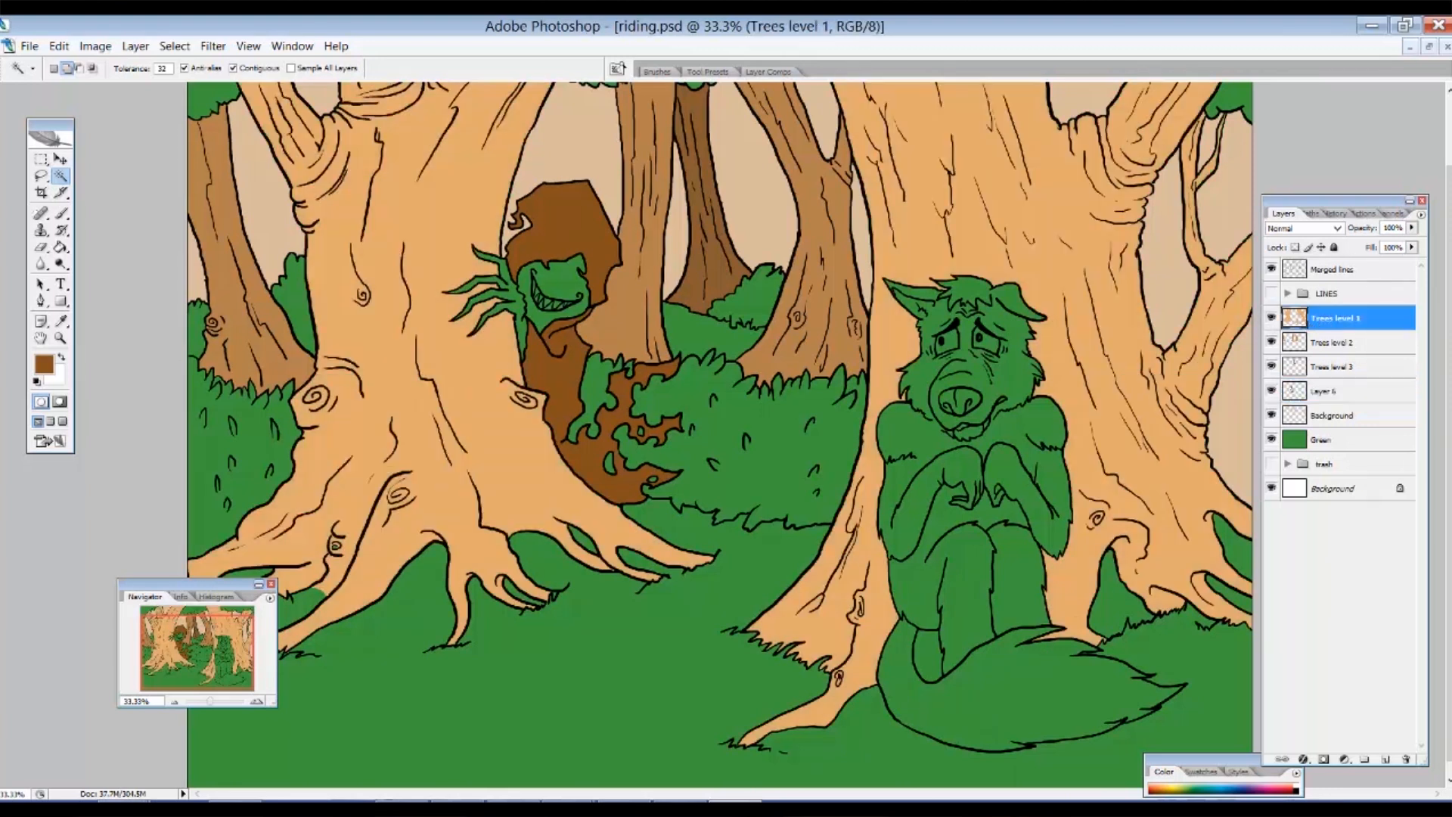
{"action": "key", "text": "i"}
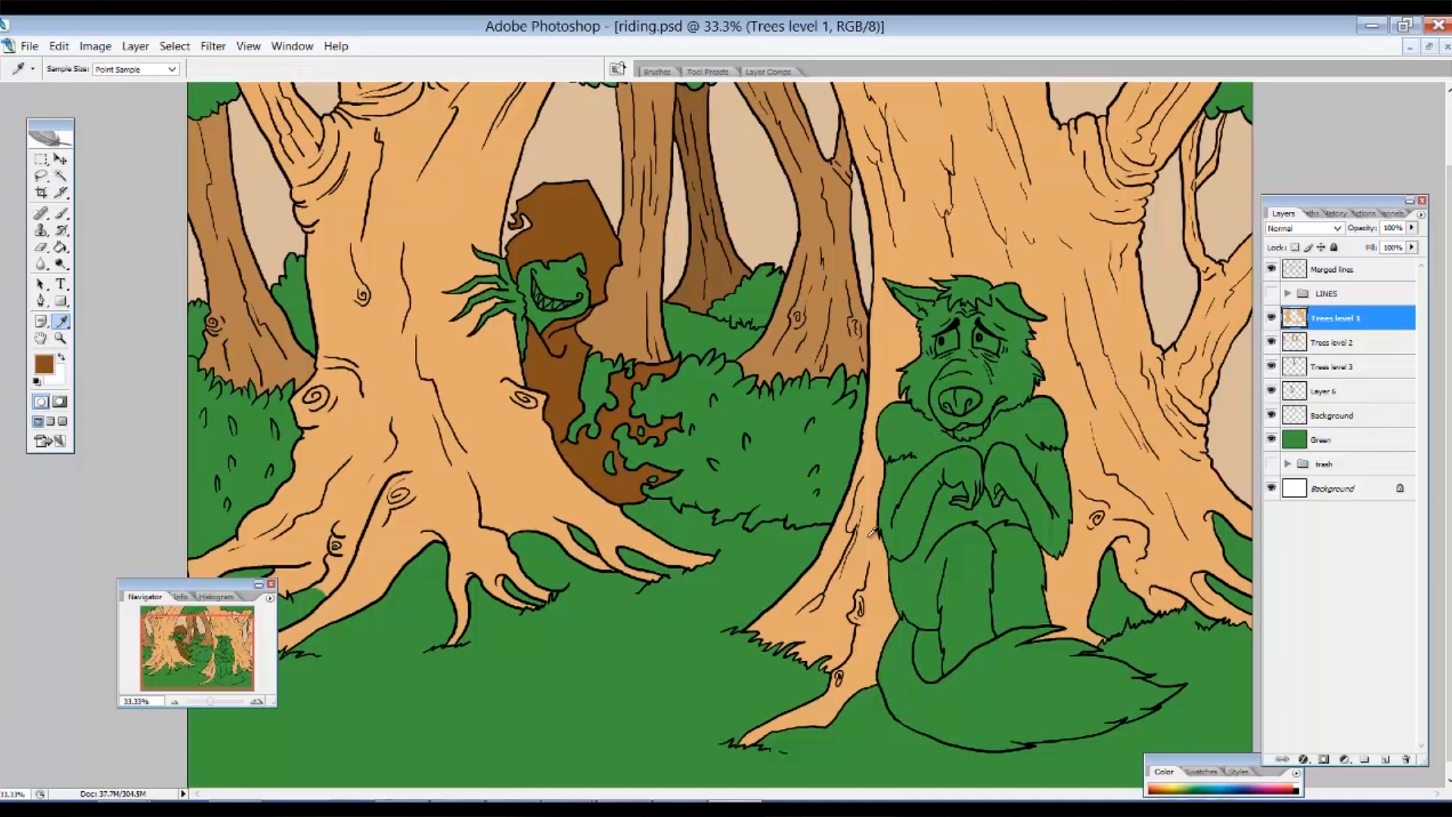
{"action": "left_click", "coordinate": [878, 594]}
{"action": "left_click", "coordinate": [60, 177]}
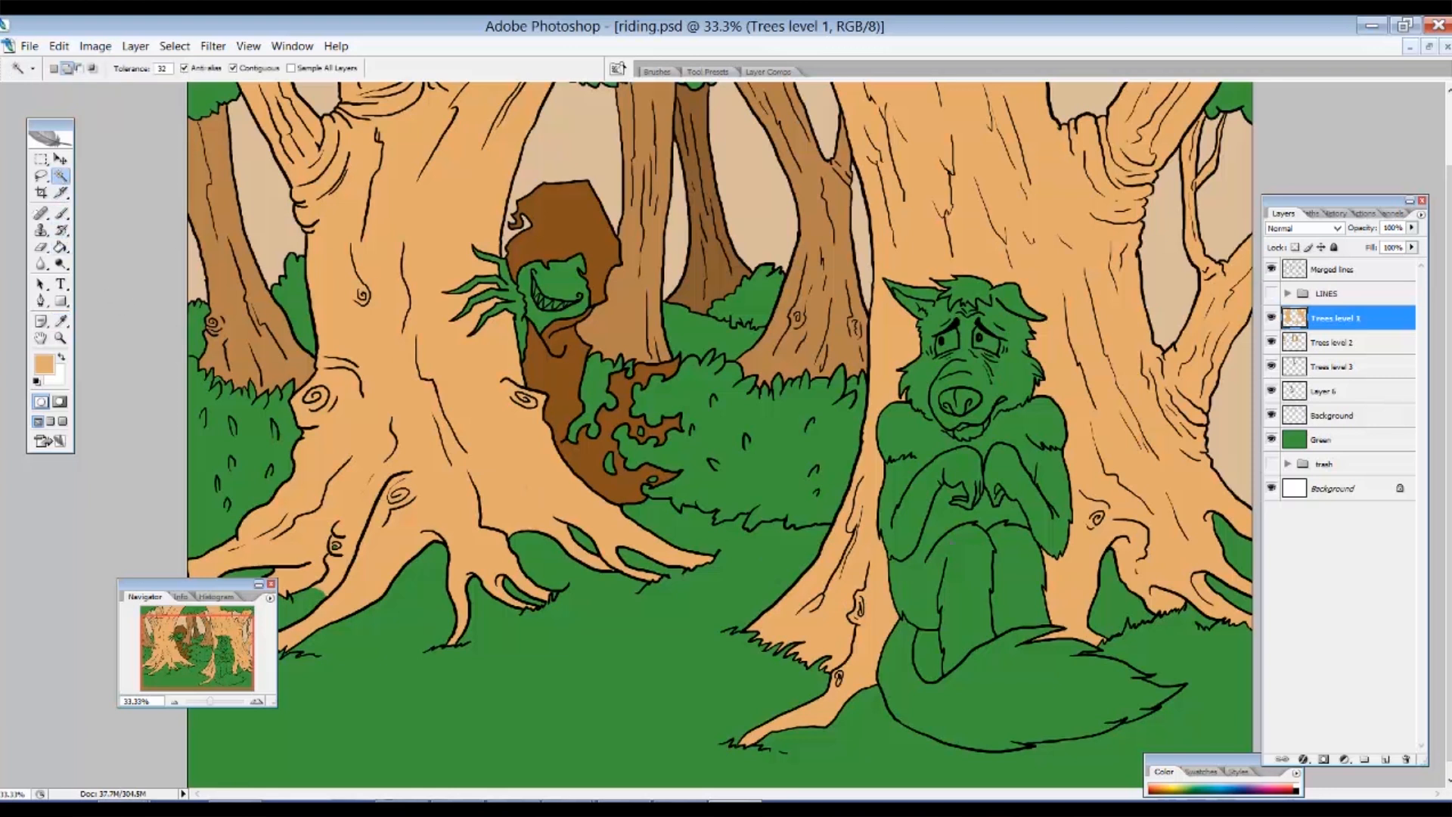
Select the two unfilled trunk gaps around the base of the wolf's legs and tail from Merged lines, and expand the selection.
{"action": "left_click", "coordinate": [1331, 271]}
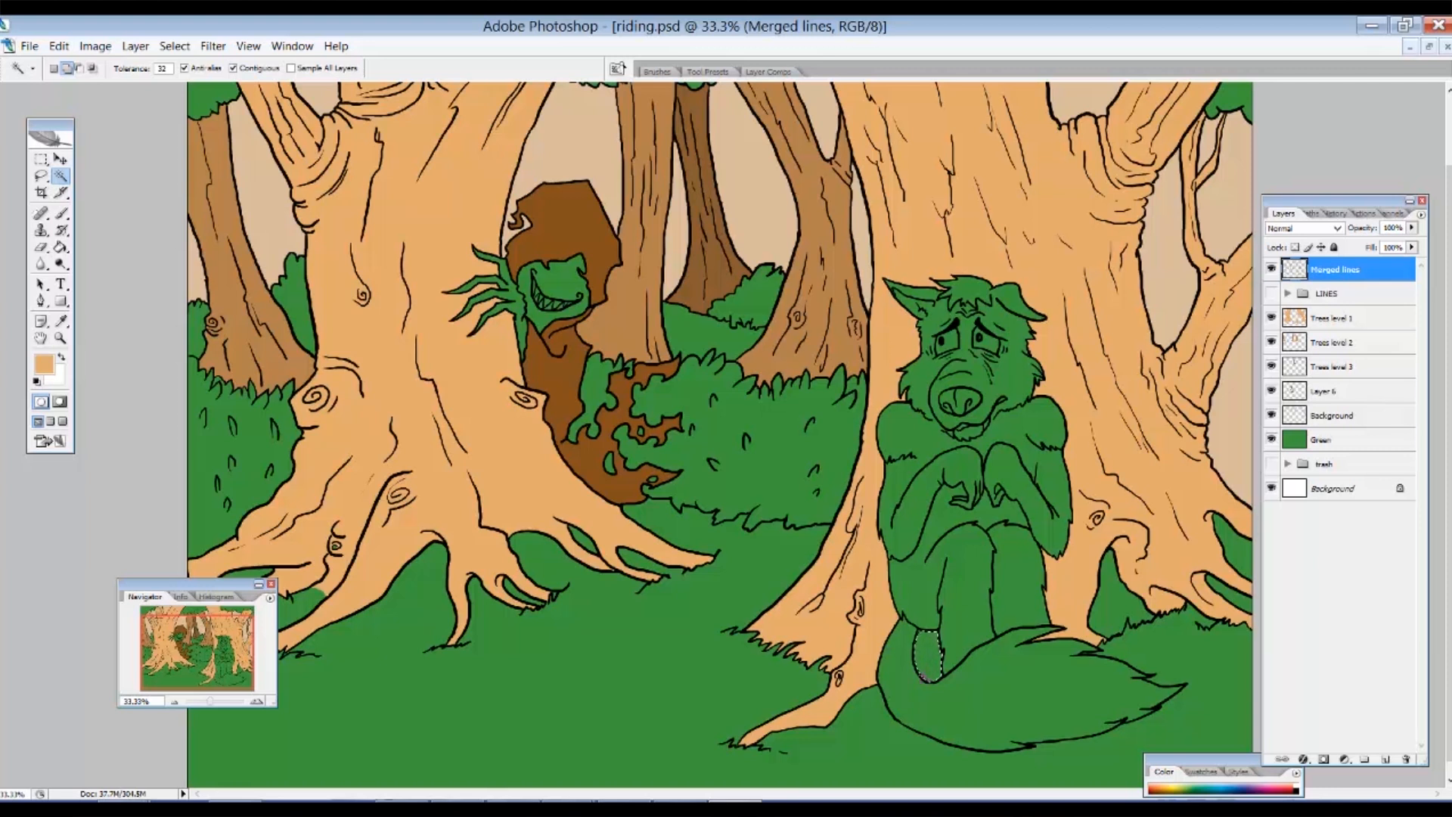
{"action": "left_click", "coordinate": [1109, 599]}
{"action": "left_click", "coordinate": [175, 46]}
{"action": "mouse_move", "coordinate": [68, 243]}
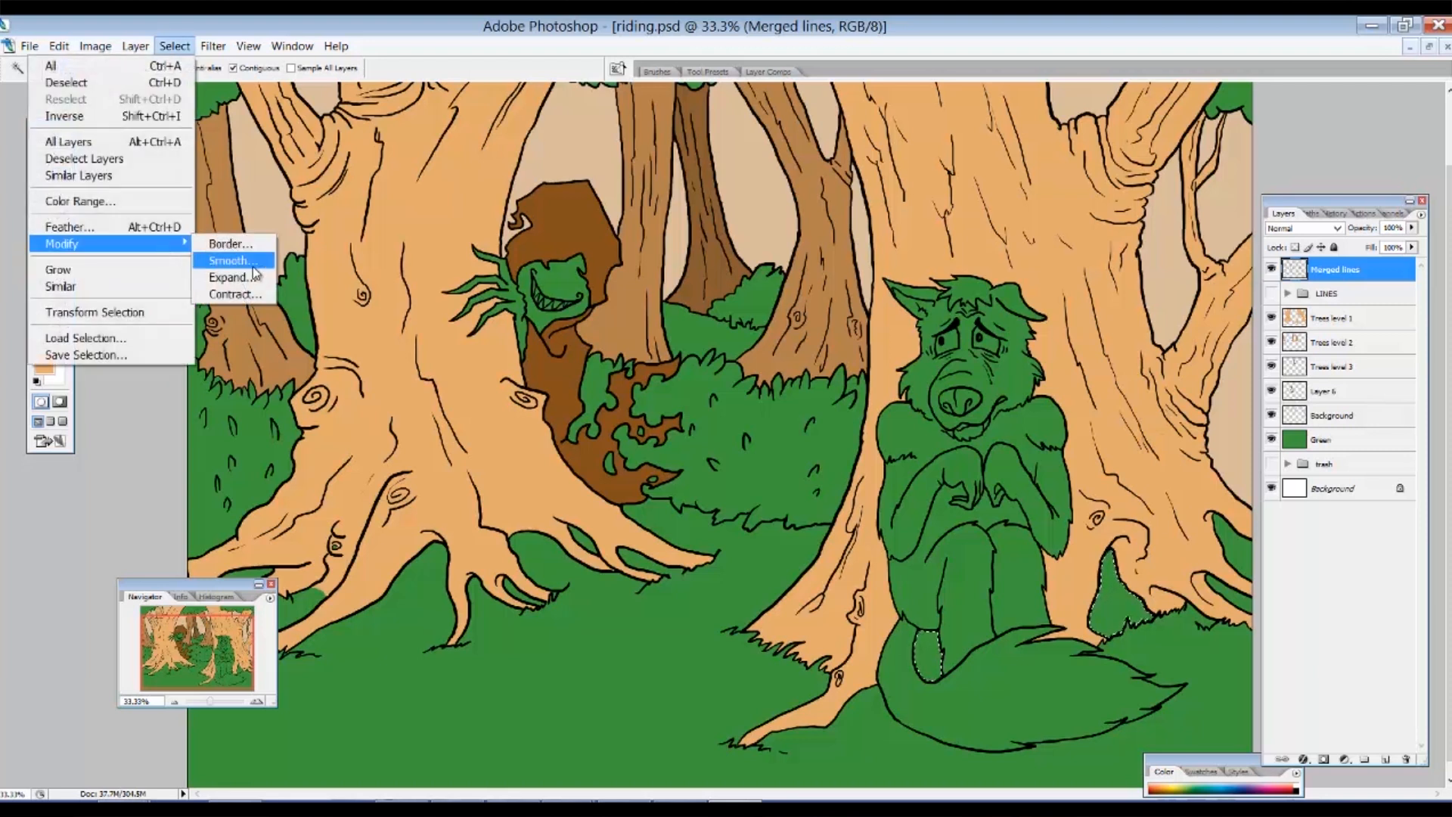
{"action": "left_click", "coordinate": [227, 277]}
{"action": "left_click", "coordinate": [785, 286]}
Fill the selected gaps with the sampled light orange on the Trees level 1 layer, and deselect.
{"action": "left_click", "coordinate": [1342, 322]}
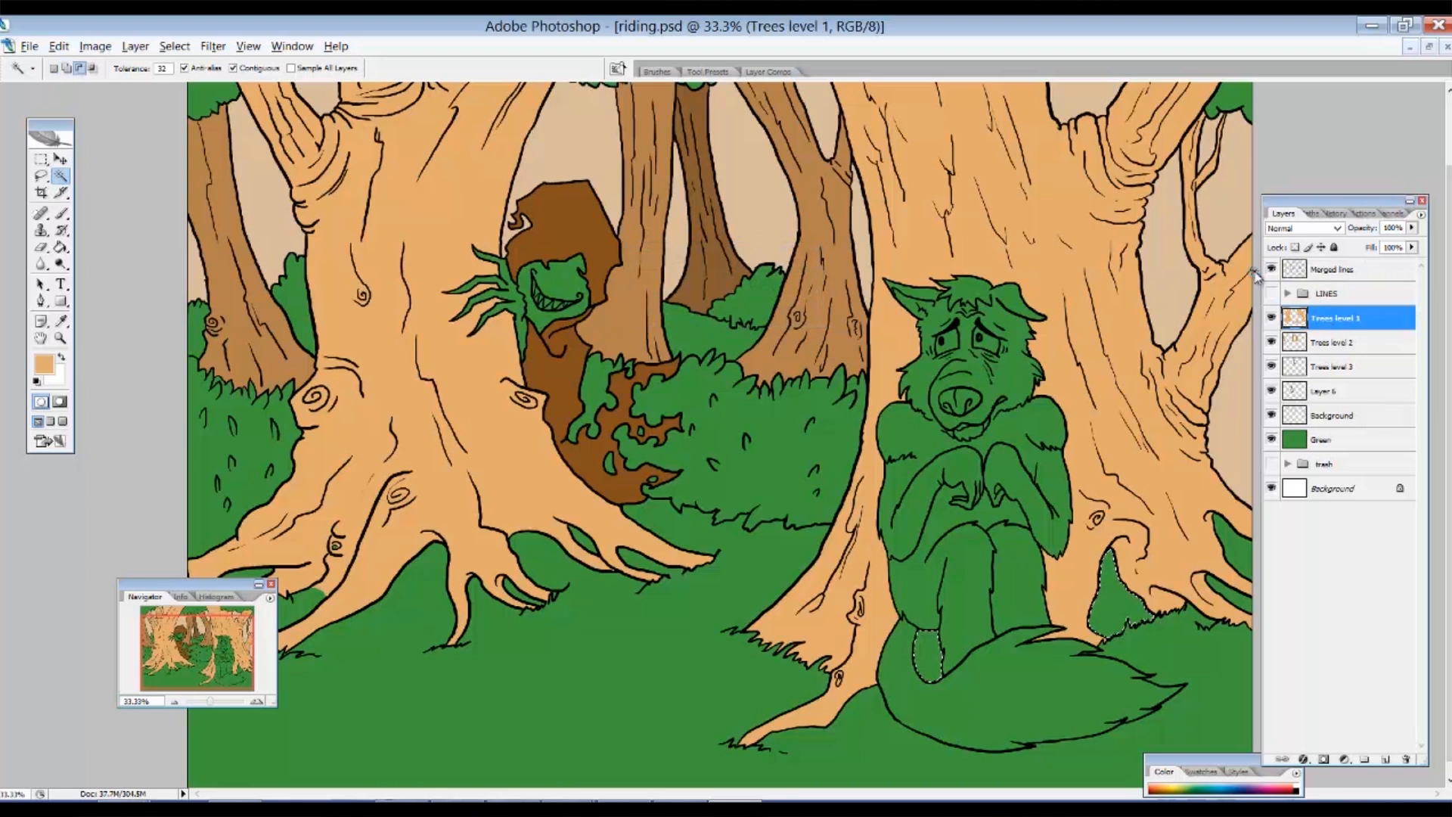
{"action": "key", "text": "alt+BackSpace"}
{"action": "key", "text": "ctrl+d"}
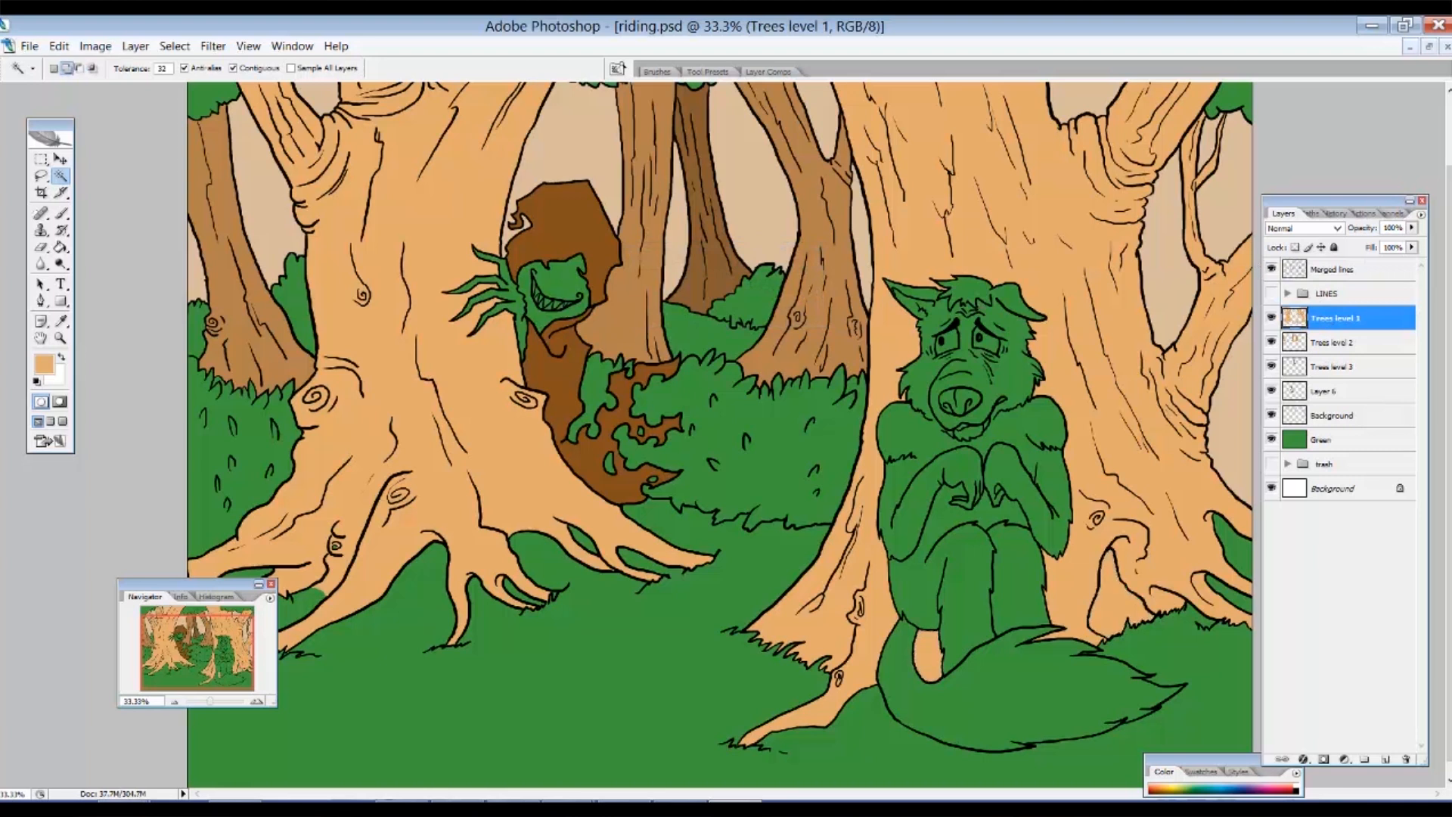
Rename the layer holding the brown cloak as "Red hood".
{"action": "double_click", "coordinate": [1326, 390]}
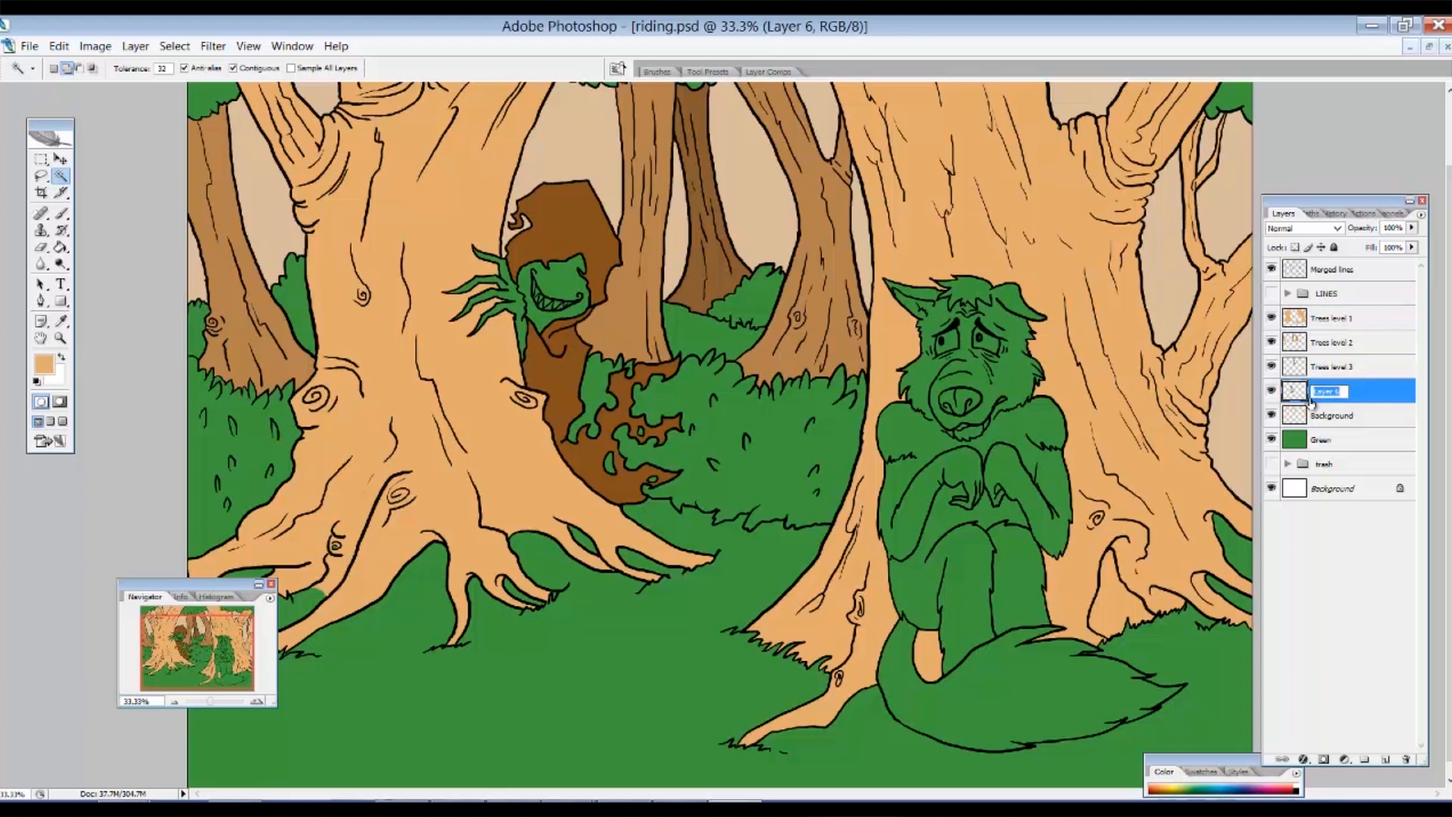
{"action": "type", "text": "Red hood"}
{"action": "key", "text": "Return"}
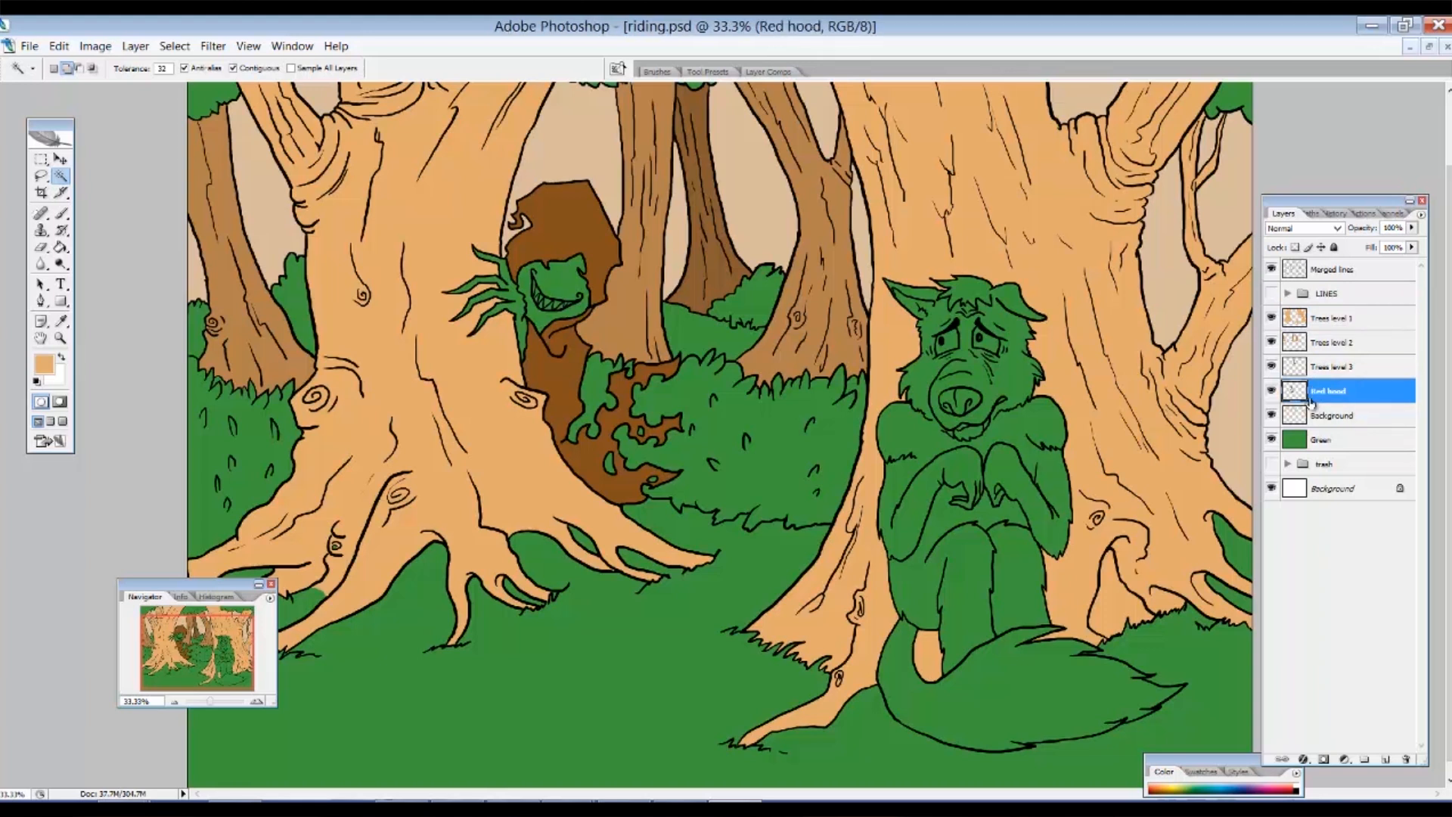
Add a new layer directly above the tan Background layer and set the foreground colour to near-black 232322 for the Brush.
{"action": "left_click", "coordinate": [1333, 417]}
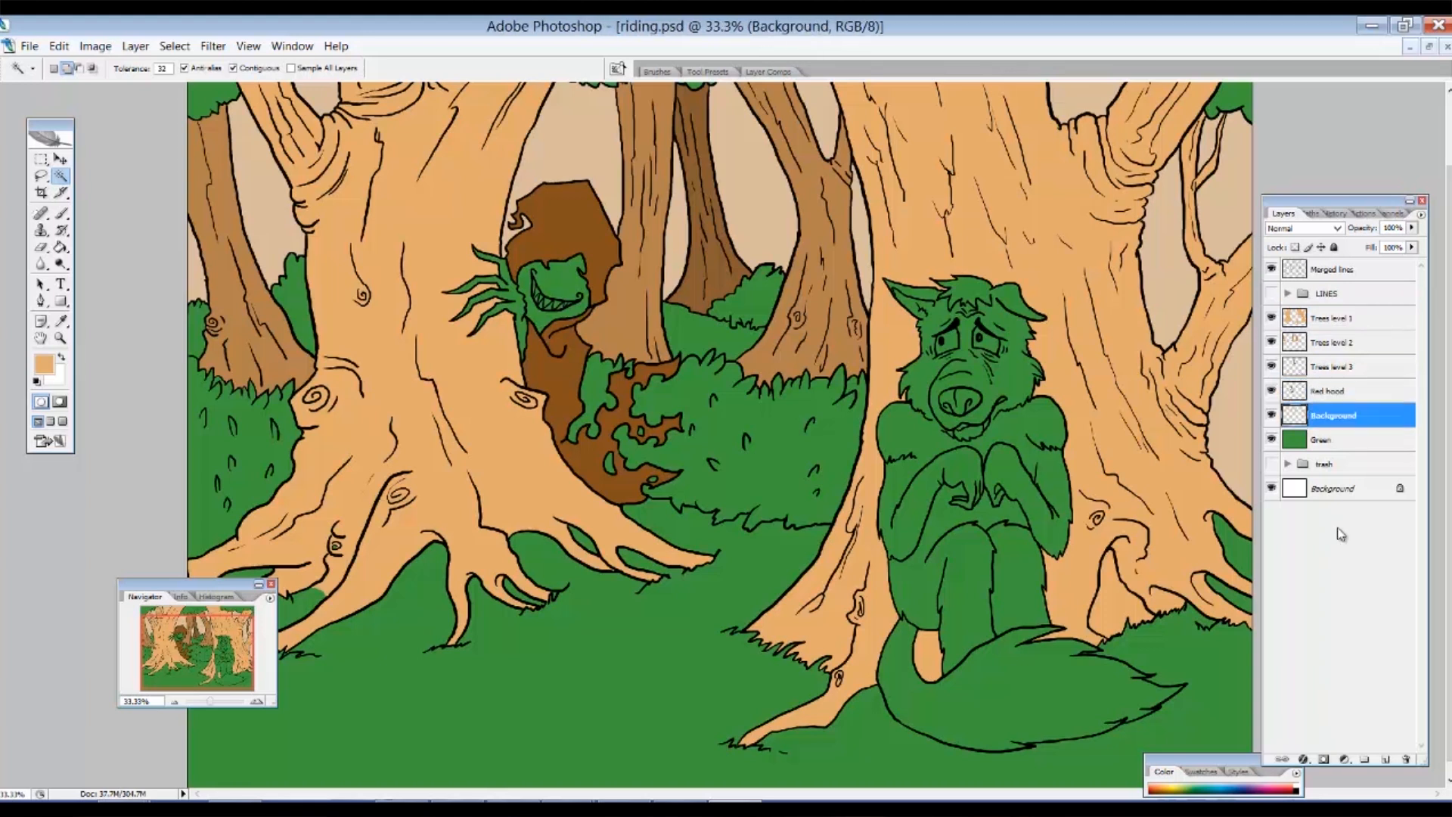
{"action": "left_click", "coordinate": [1382, 760]}
{"action": "key", "text": "b"}
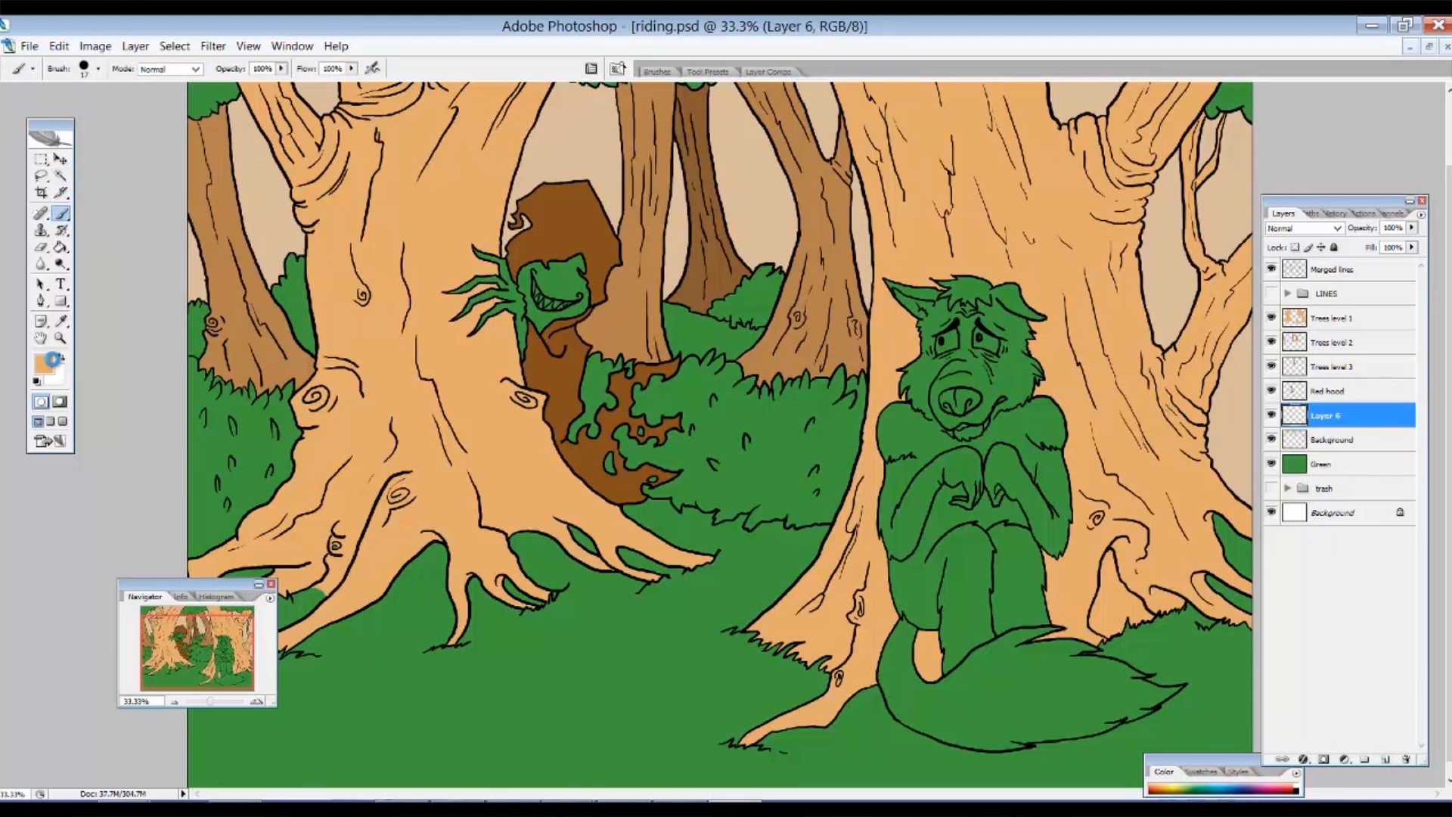
{"action": "left_click", "coordinate": [44, 364]}
{"action": "mouse_move", "coordinate": [579, 334]}
{"action": "left_mouse_down"}
{"action": "mouse_move", "coordinate": [564, 387]}
{"action": "mouse_move", "coordinate": [542, 399]}
{"action": "left_mouse_up"}
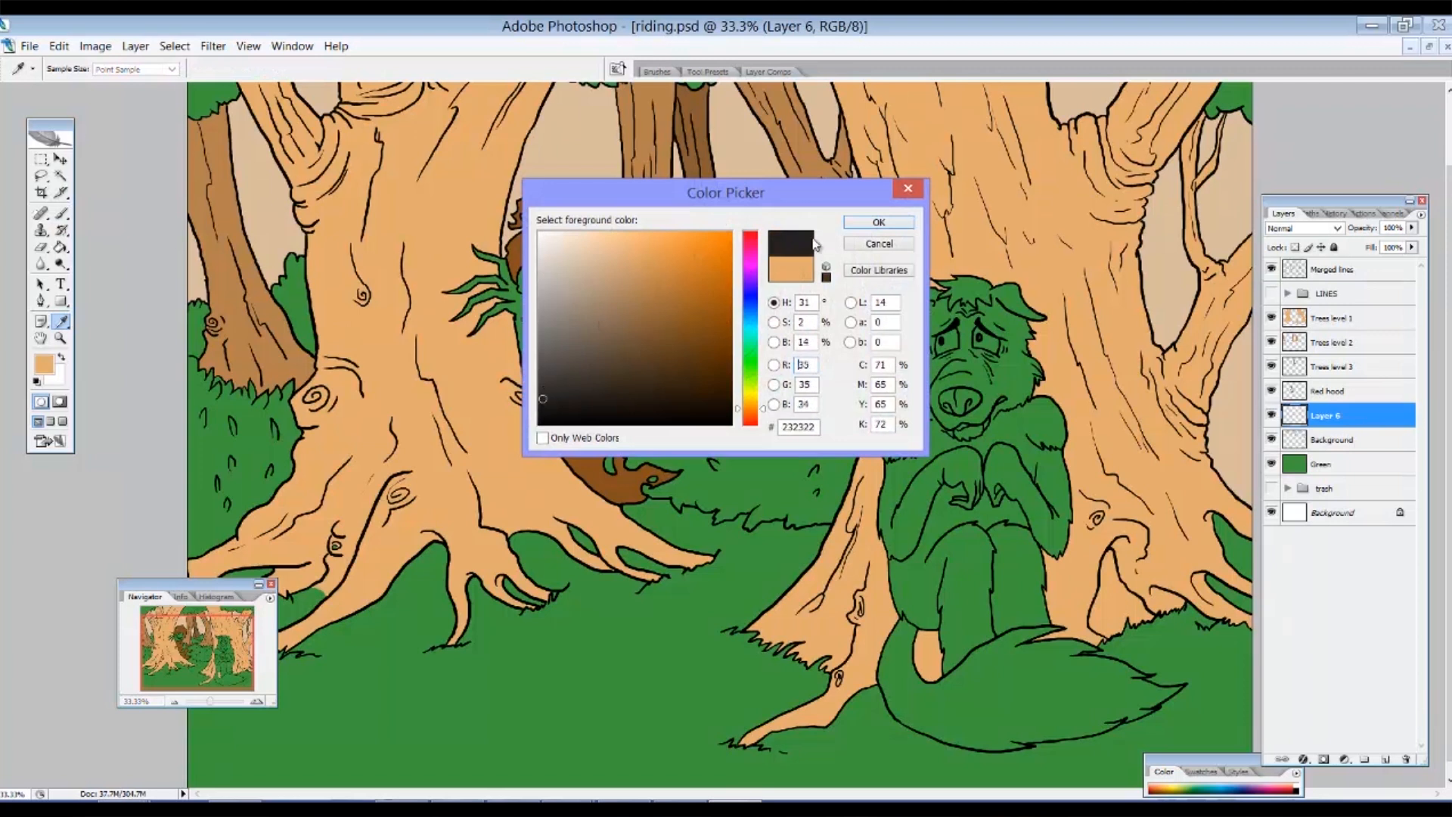
{"action": "left_click", "coordinate": [874, 222]}
Paint the grinning figure's face near-black with an enlarged brush beneath the hood, checking coverage with the Red hood layer briefly hidden.
{"action": "scroll", "coordinate": [730, 440], "scroll_direction": "up", "scroll_amount": 3}
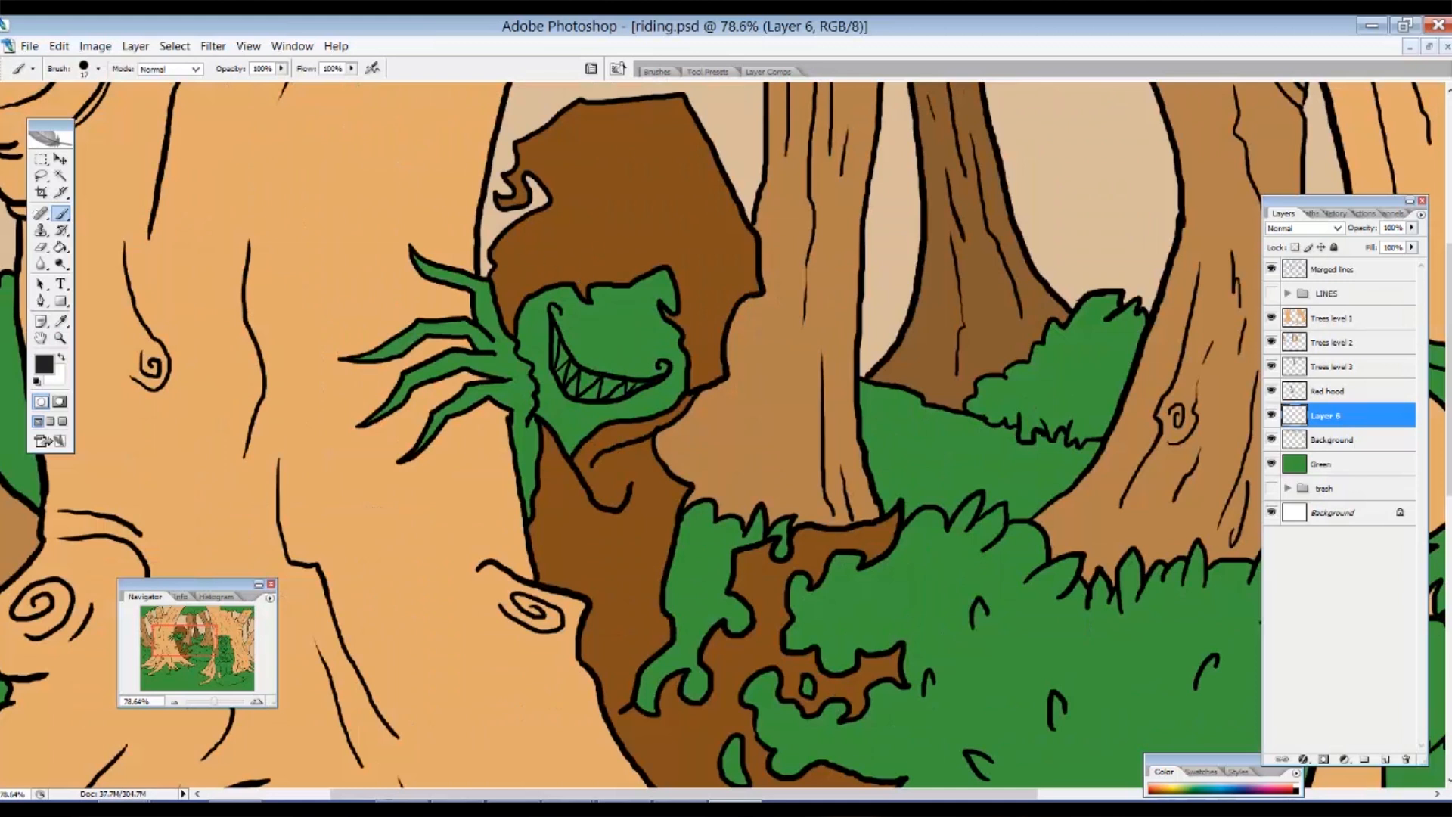
{"action": "right_click", "coordinate": [604, 241]}
{"action": "left_click_drag", "start_coordinate": [640, 274], "coordinate": [633, 273]}
{"action": "left_click", "coordinate": [545, 282]}
{"action": "mouse_move", "coordinate": [543, 281]}
{"action": "left_mouse_down"}
{"action": "mouse_move", "coordinate": [577, 350]}
{"action": "mouse_move", "coordinate": [548, 374]}
{"action": "mouse_move", "coordinate": [522, 351]}
{"action": "left_mouse_up"}
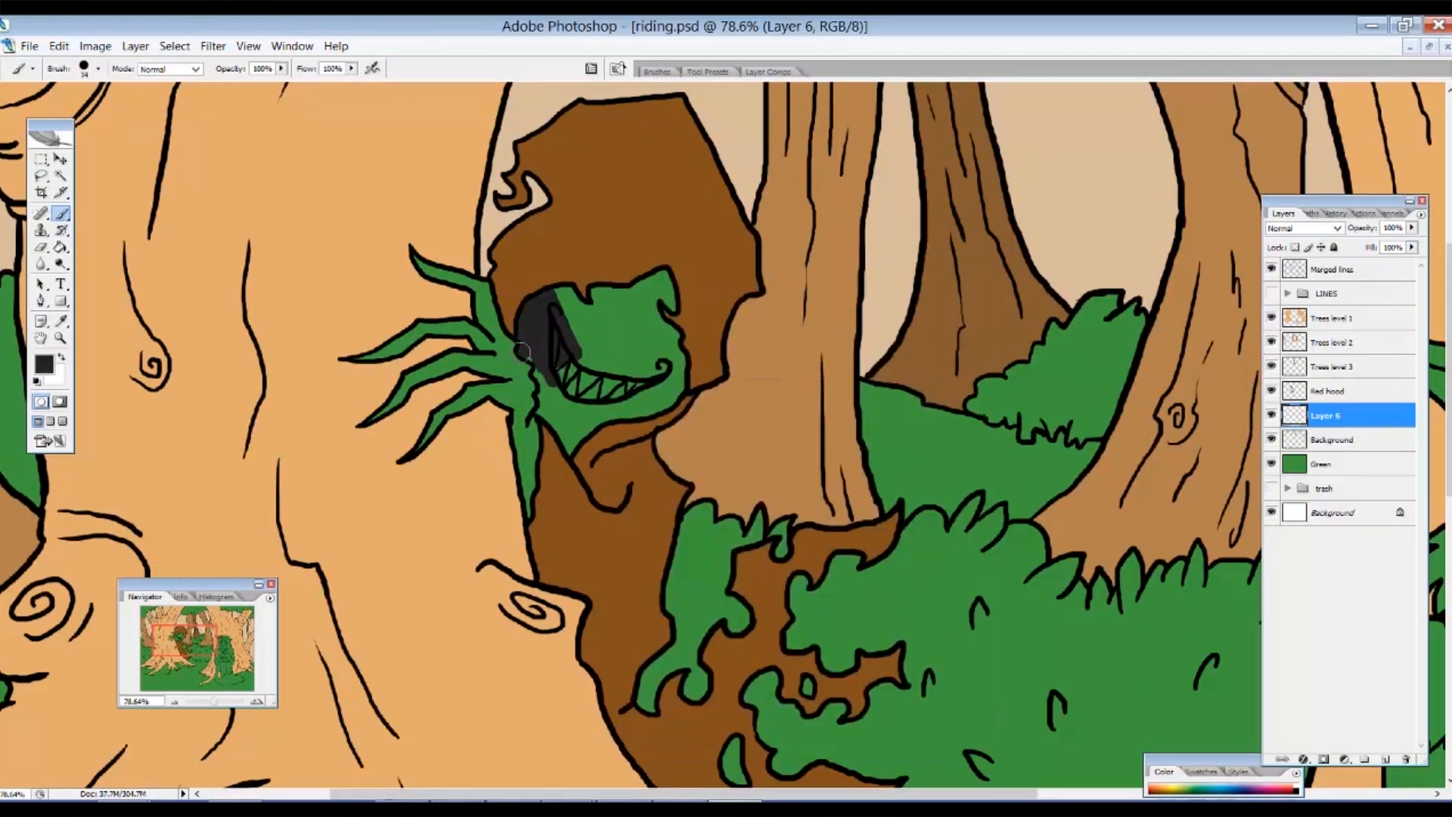
{"action": "mouse_move", "coordinate": [568, 268]}
{"action": "left_mouse_down"}
{"action": "mouse_move", "coordinate": [563, 307]}
{"action": "mouse_move", "coordinate": [703, 351]}
{"action": "left_mouse_up"}
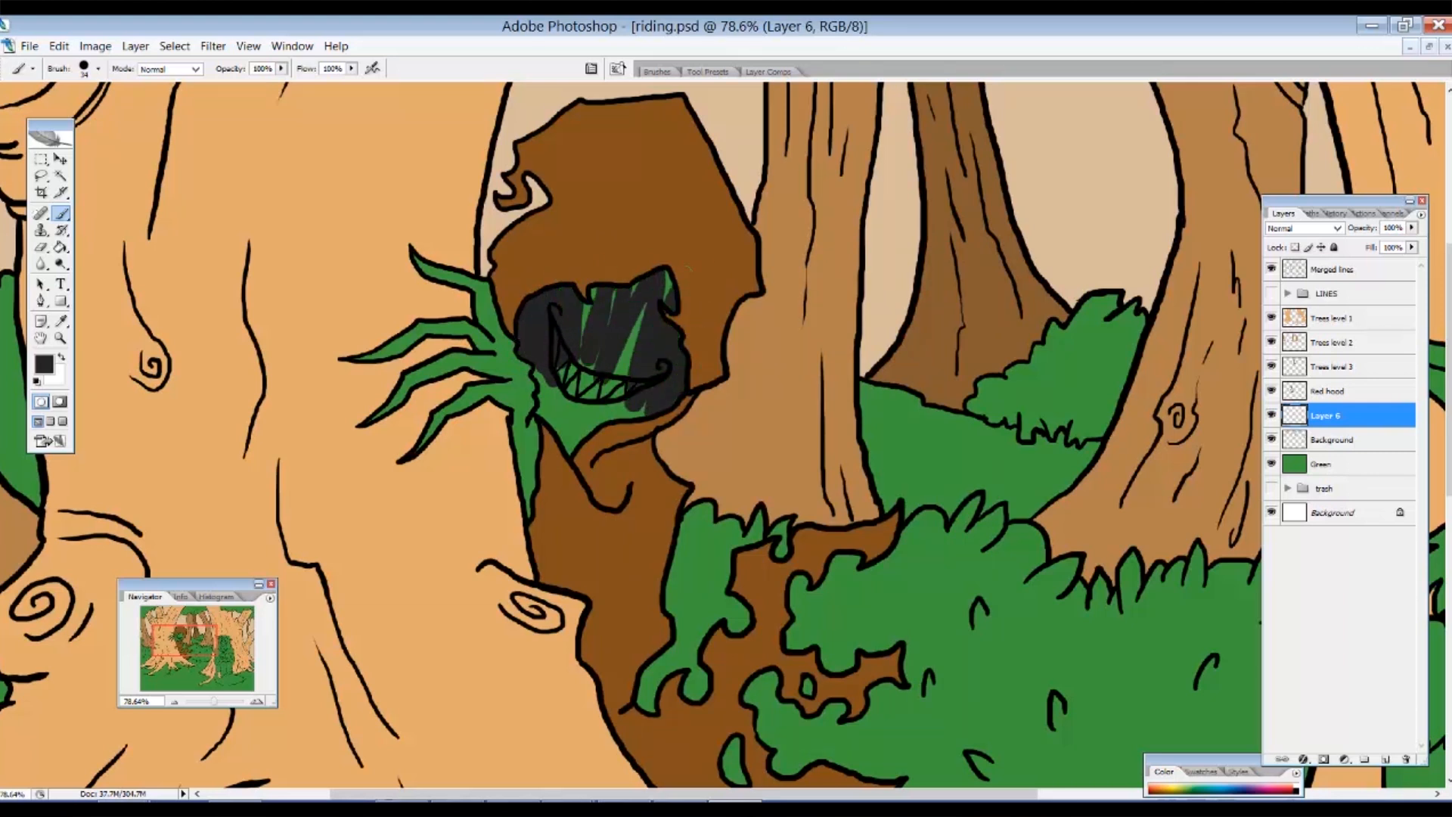
{"action": "left_click_drag", "start_coordinate": [687, 268], "coordinate": [665, 349]}
{"action": "mouse_move", "coordinate": [601, 456]}
{"action": "left_mouse_down"}
{"action": "mouse_move", "coordinate": [541, 409]}
{"action": "mouse_move", "coordinate": [539, 365]}
{"action": "mouse_move", "coordinate": [586, 378]}
{"action": "mouse_move", "coordinate": [623, 348]}
{"action": "left_mouse_up"}
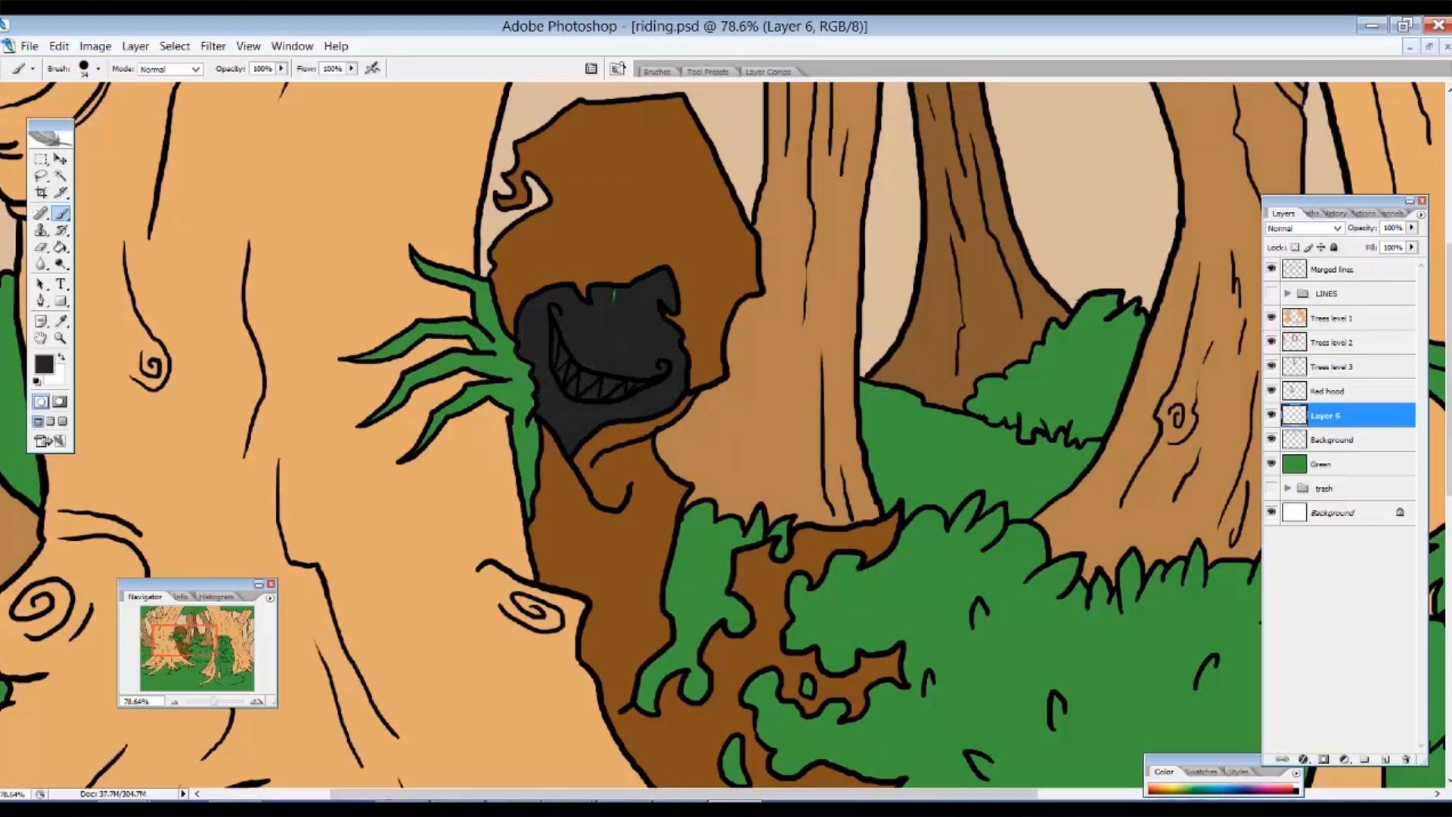
{"action": "left_click_drag", "start_coordinate": [634, 297], "coordinate": [622, 304]}
{"action": "left_click", "coordinate": [1271, 392]}
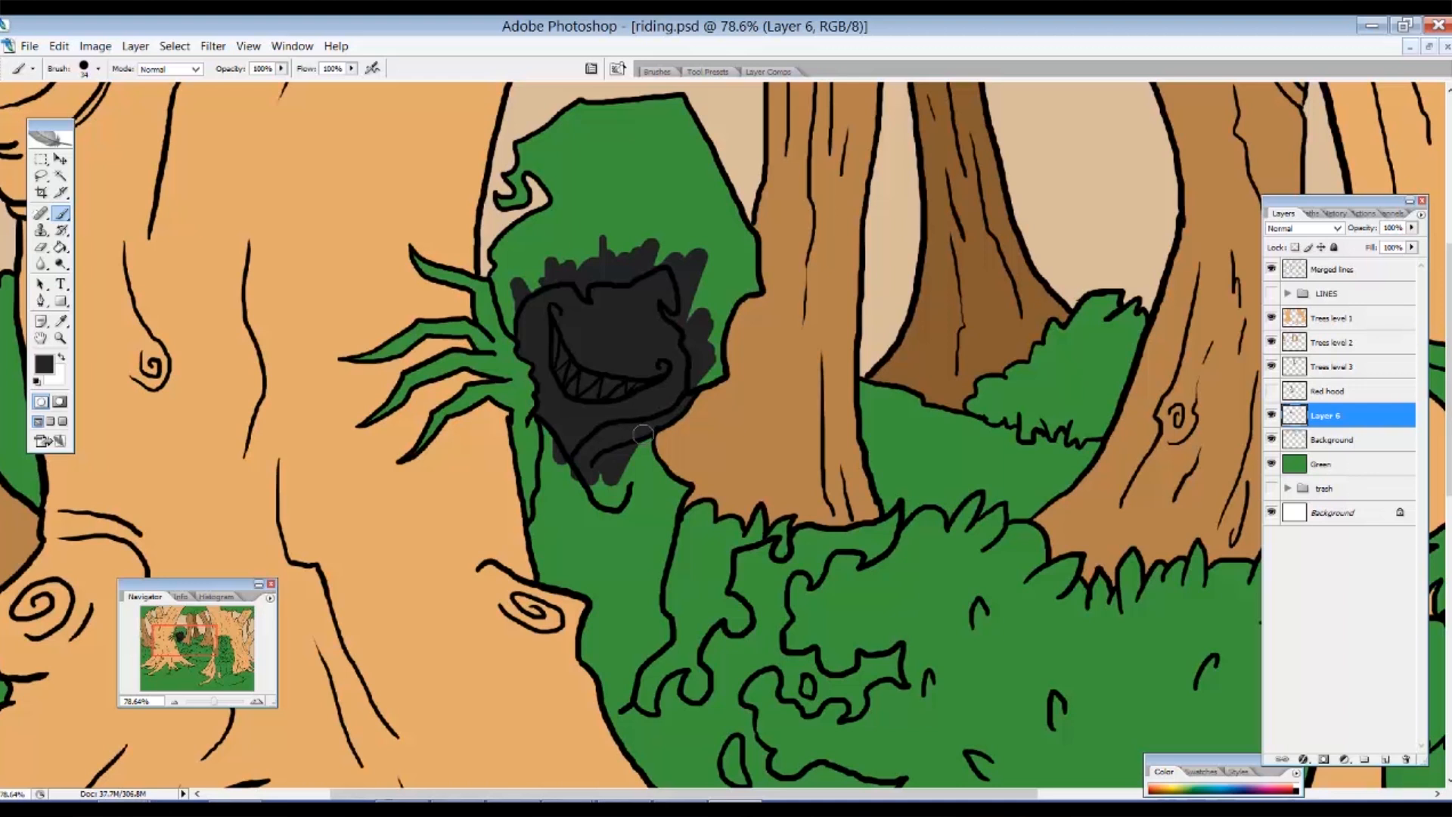
{"action": "left_click", "coordinate": [1272, 393]}
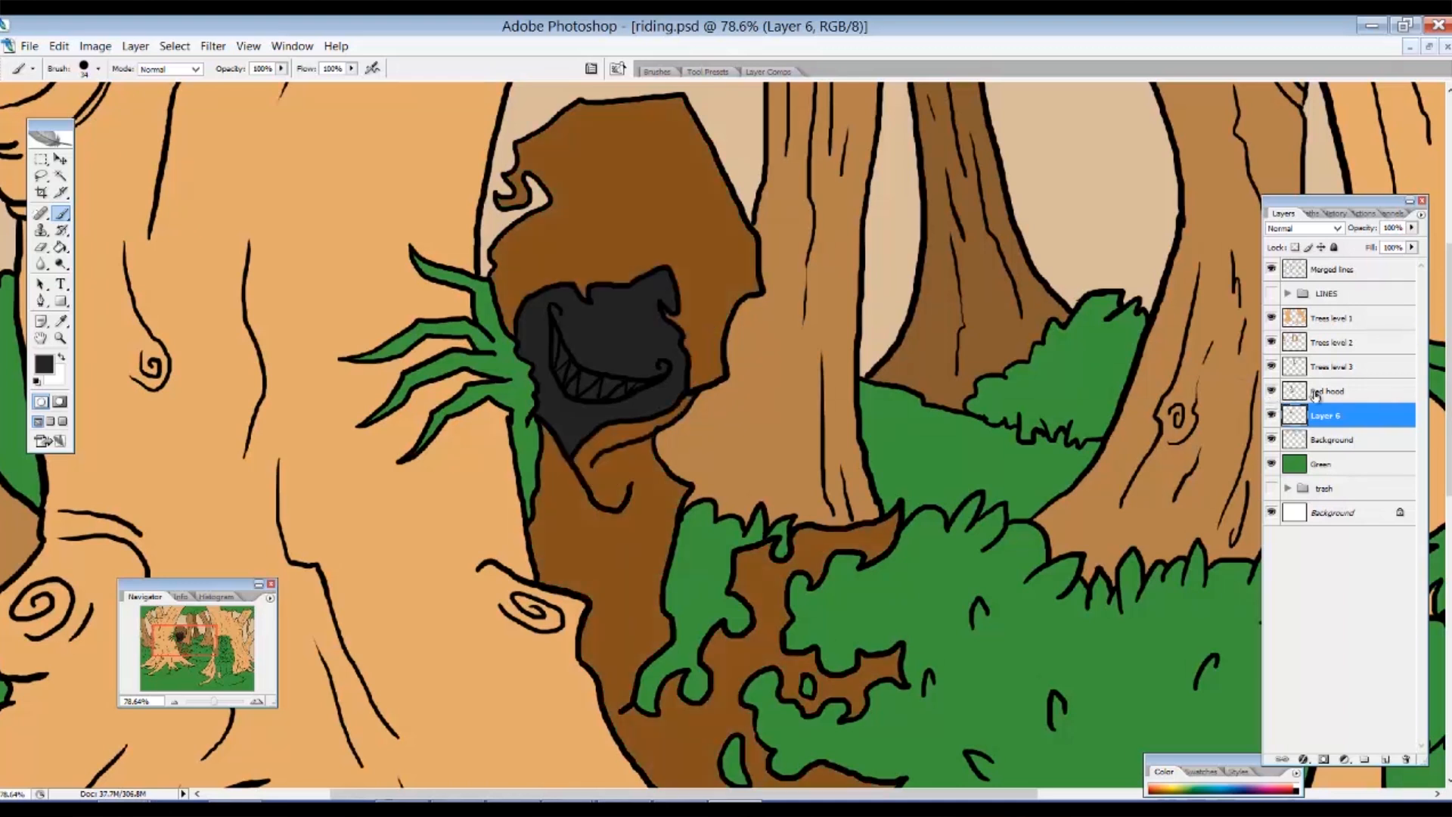
{"action": "left_click", "coordinate": [1303, 395]}
{"action": "left_click_drag", "start_coordinate": [814, 418], "coordinate": [785, 431]}
{"action": "key", "text": "z"}
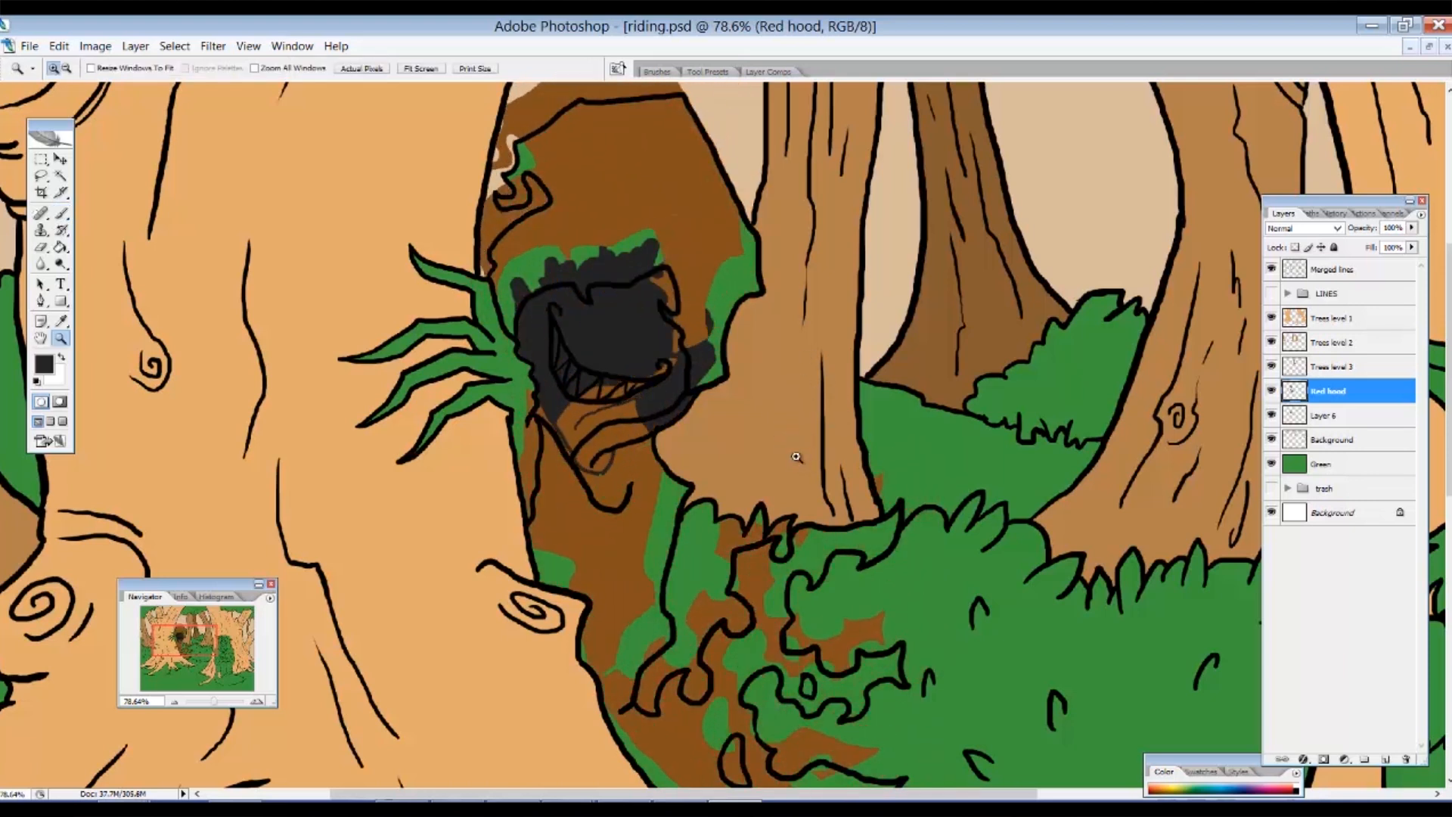
{"action": "key", "text": "ctrl+z"}
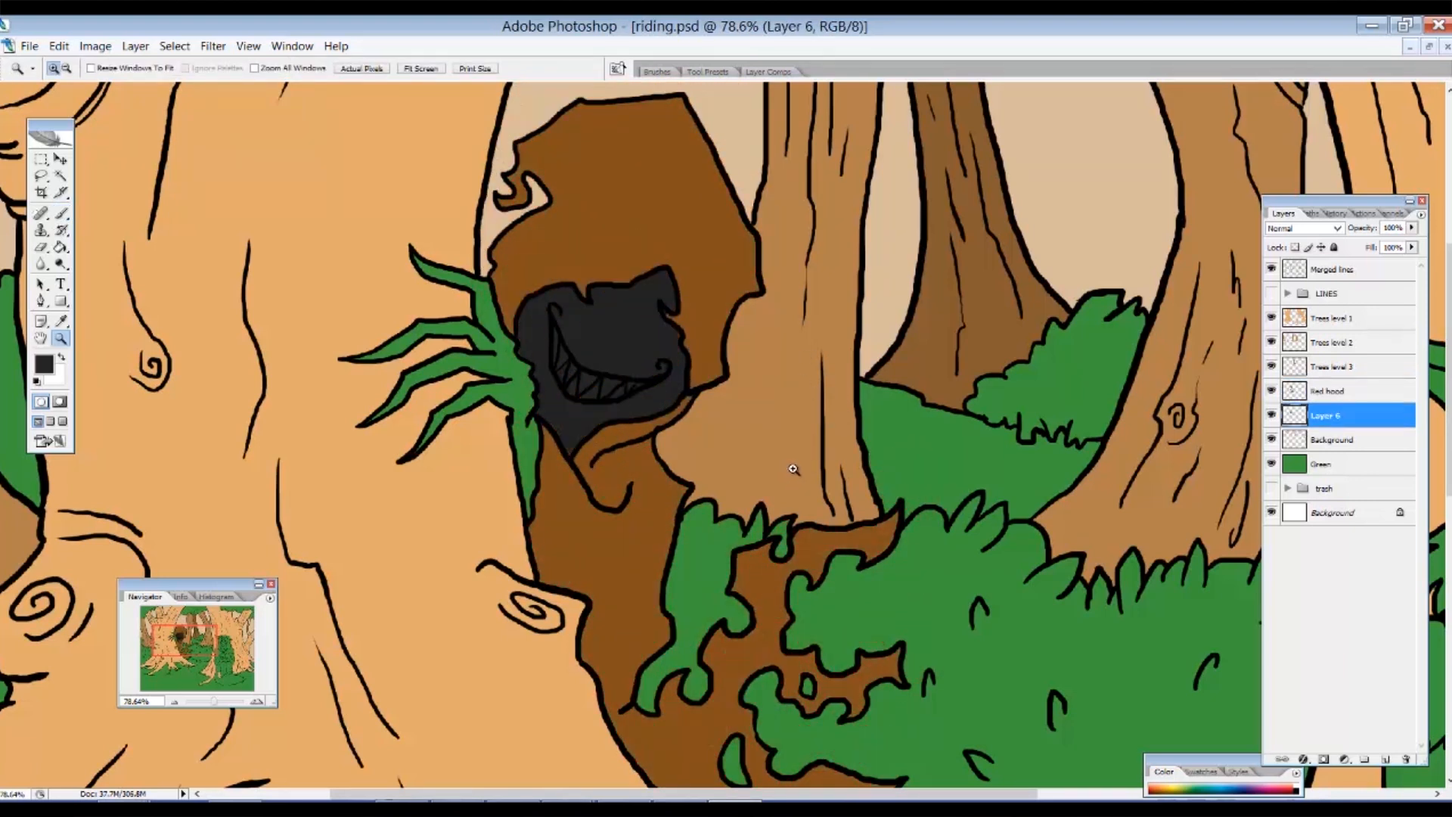
Rename the layer with the near-black face paint as "Darkness".
{"action": "left_click_drag", "start_coordinate": [866, 542], "coordinate": [850, 498]}
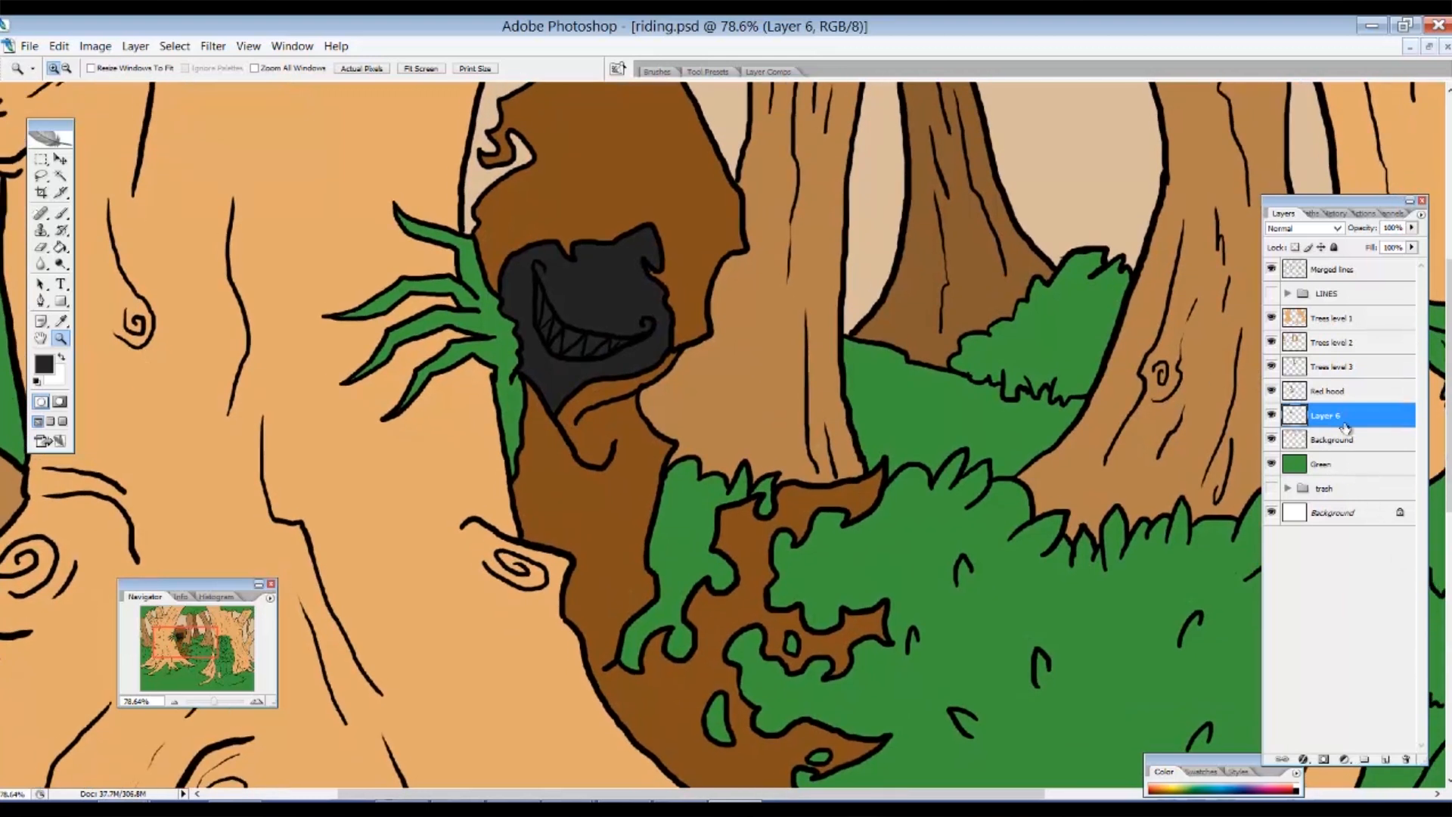
{"action": "left_click", "coordinate": [1327, 397]}
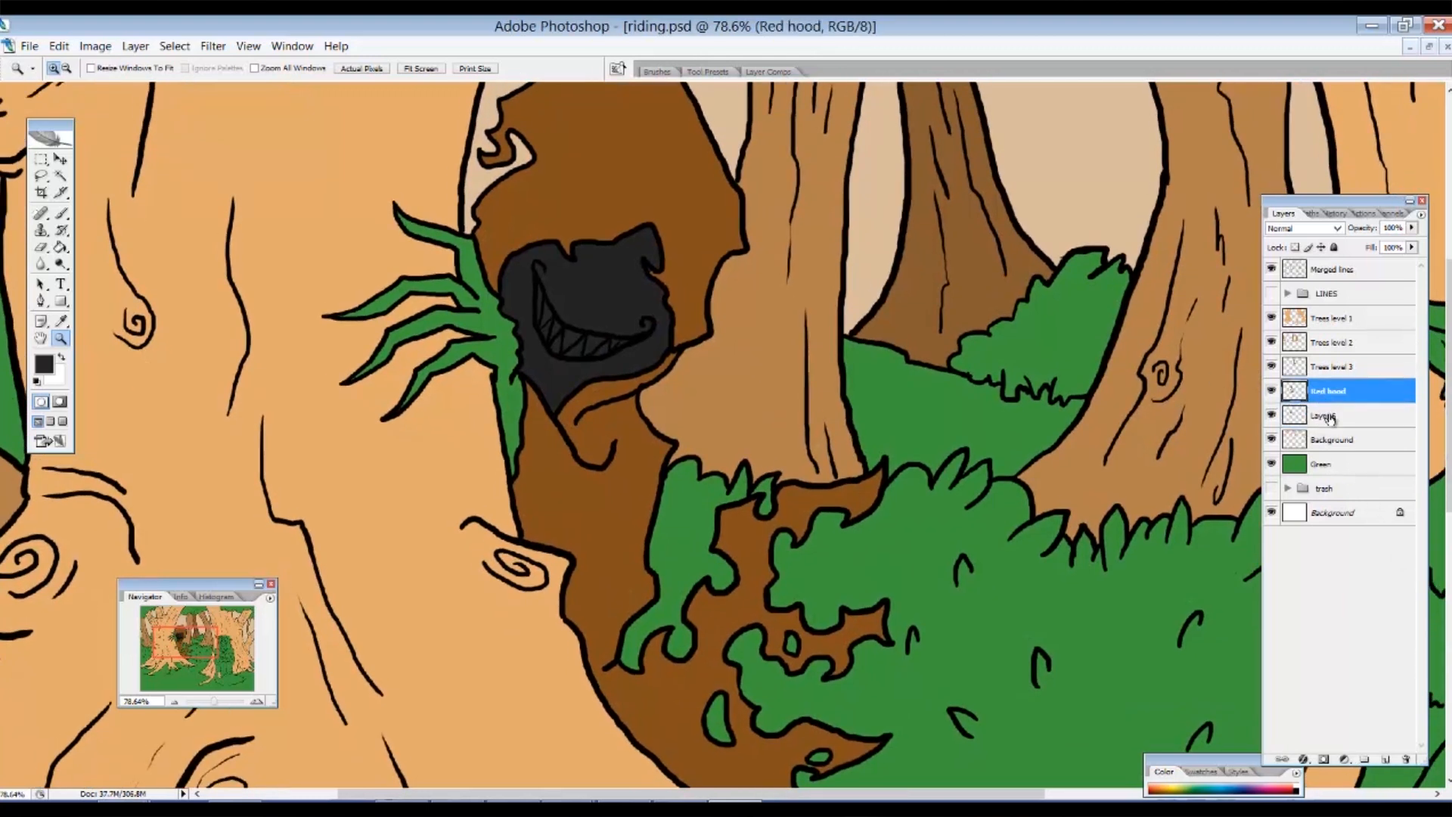
{"action": "double_click", "coordinate": [1323, 415]}
{"action": "type", "text": "Sarkness"}
{"action": "key", "text": "Return"}
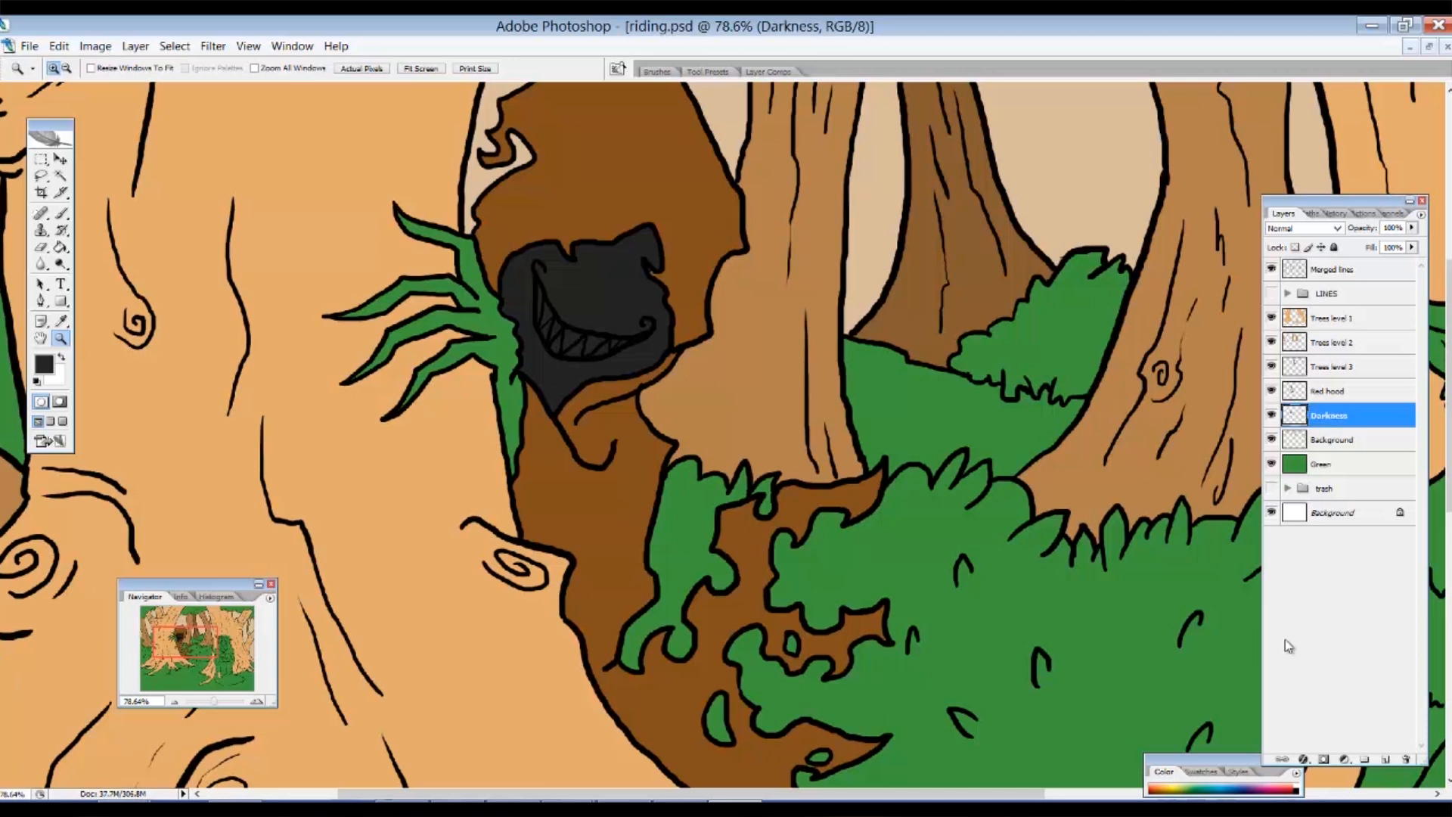
Add a new layer above Darkness and set the Brush's foreground colour to a pale beige.
{"action": "left_click", "coordinate": [1386, 760]}
{"action": "key", "text": "b"}
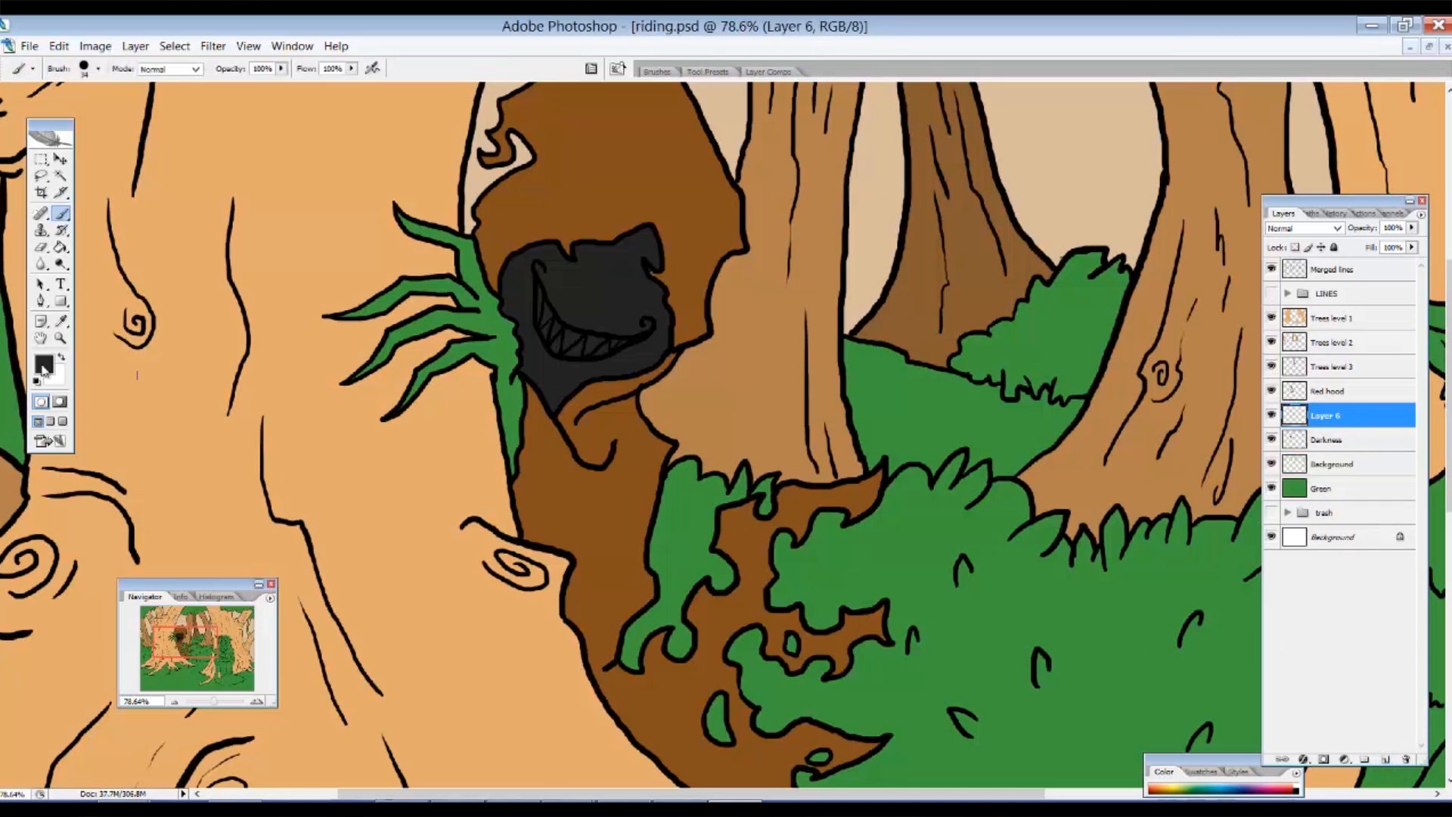
{"action": "left_click", "coordinate": [44, 366]}
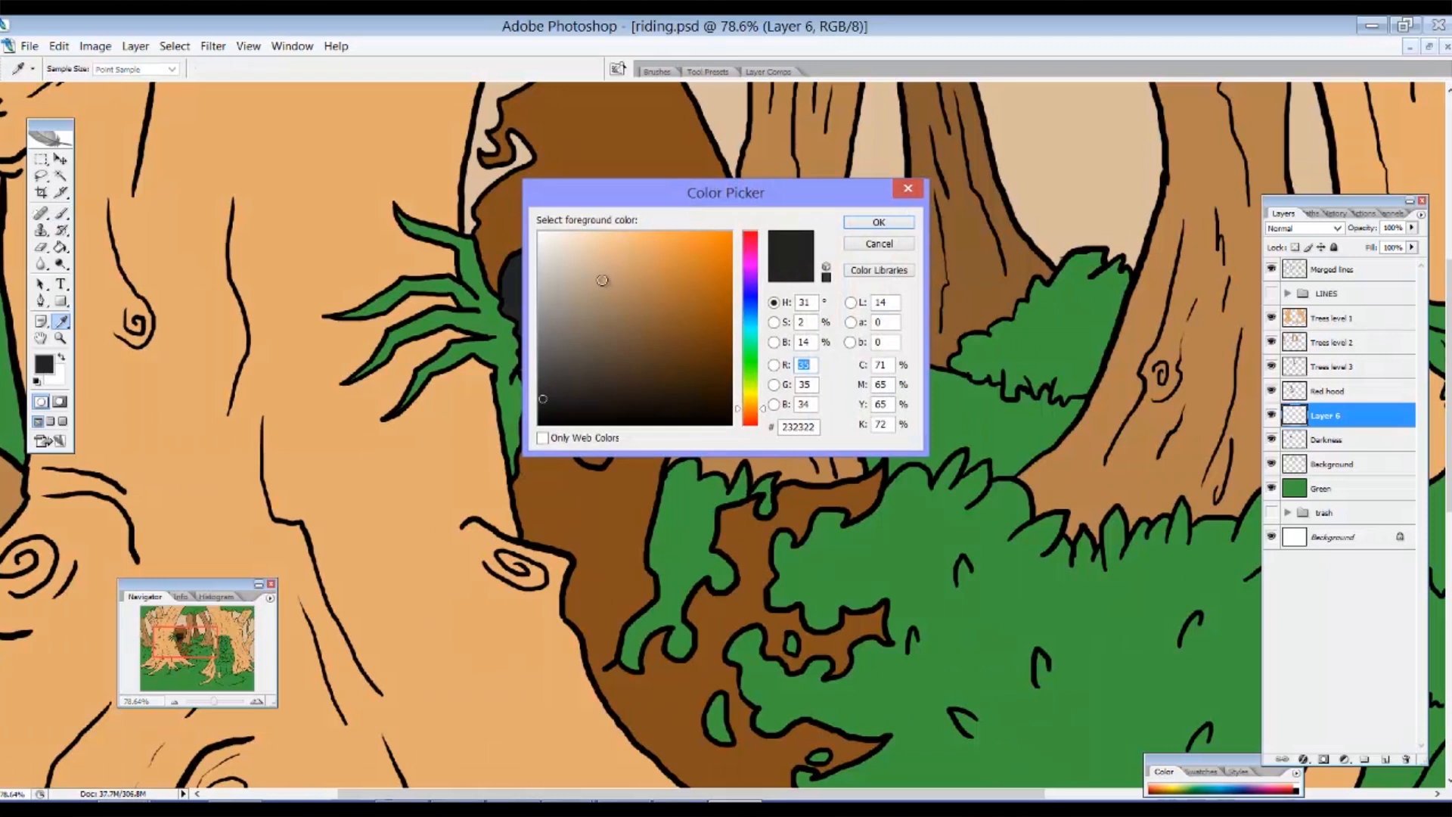
{"action": "left_click_drag", "start_coordinate": [580, 265], "coordinate": [579, 251]}
{"action": "left_click", "coordinate": [858, 222]}
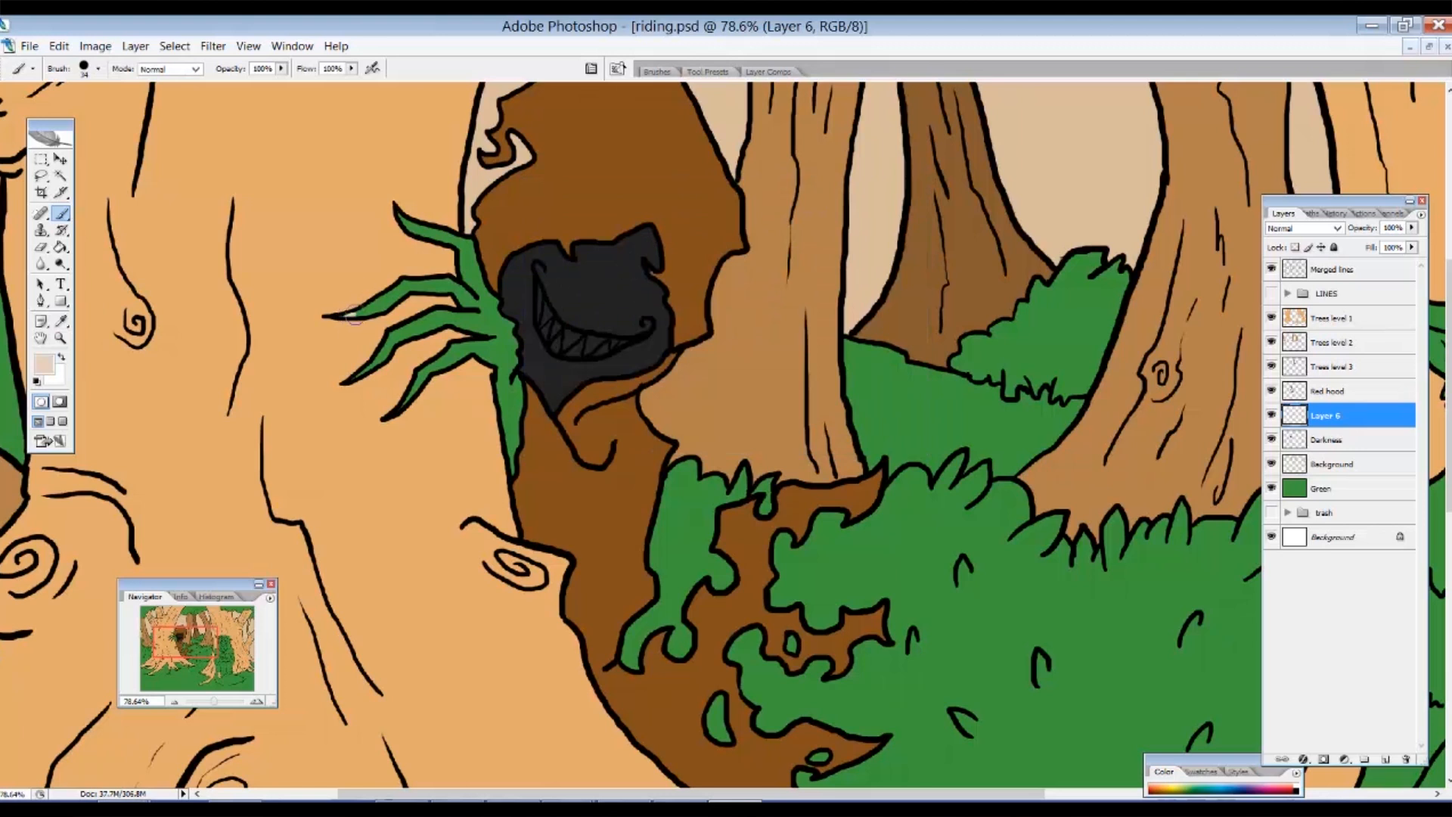
Paint the hooded figure's clawed fingers, hand and forearm pale beige on the new layer.
{"action": "mouse_move", "coordinate": [372, 309]}
{"action": "left_mouse_down"}
{"action": "mouse_move", "coordinate": [432, 285]}
{"action": "mouse_move", "coordinate": [469, 298]}
{"action": "left_mouse_up"}
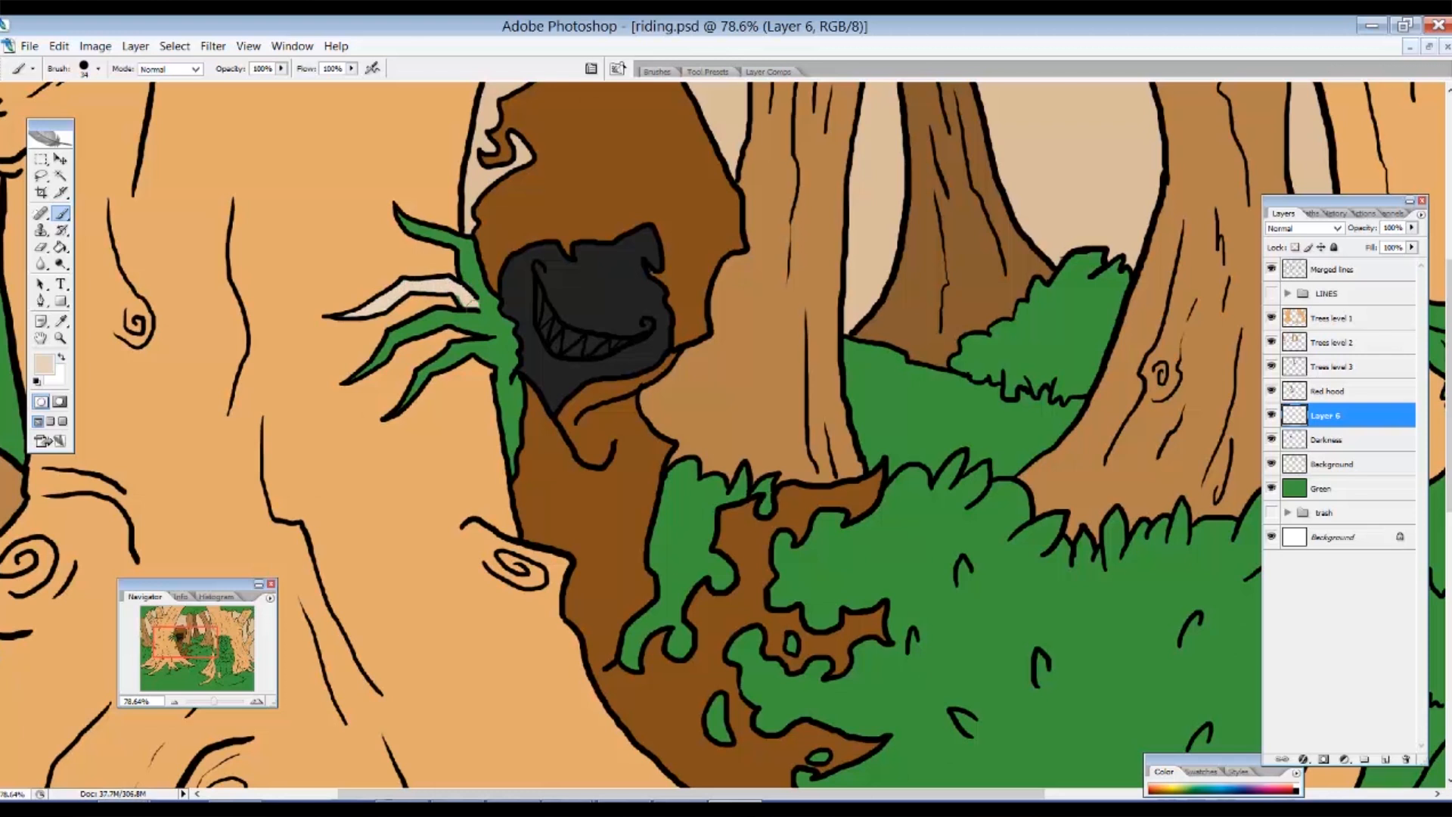
{"action": "mouse_move", "coordinate": [398, 219]}
{"action": "left_mouse_down"}
{"action": "mouse_move", "coordinate": [467, 246]}
{"action": "mouse_move", "coordinate": [478, 301]}
{"action": "left_mouse_up"}
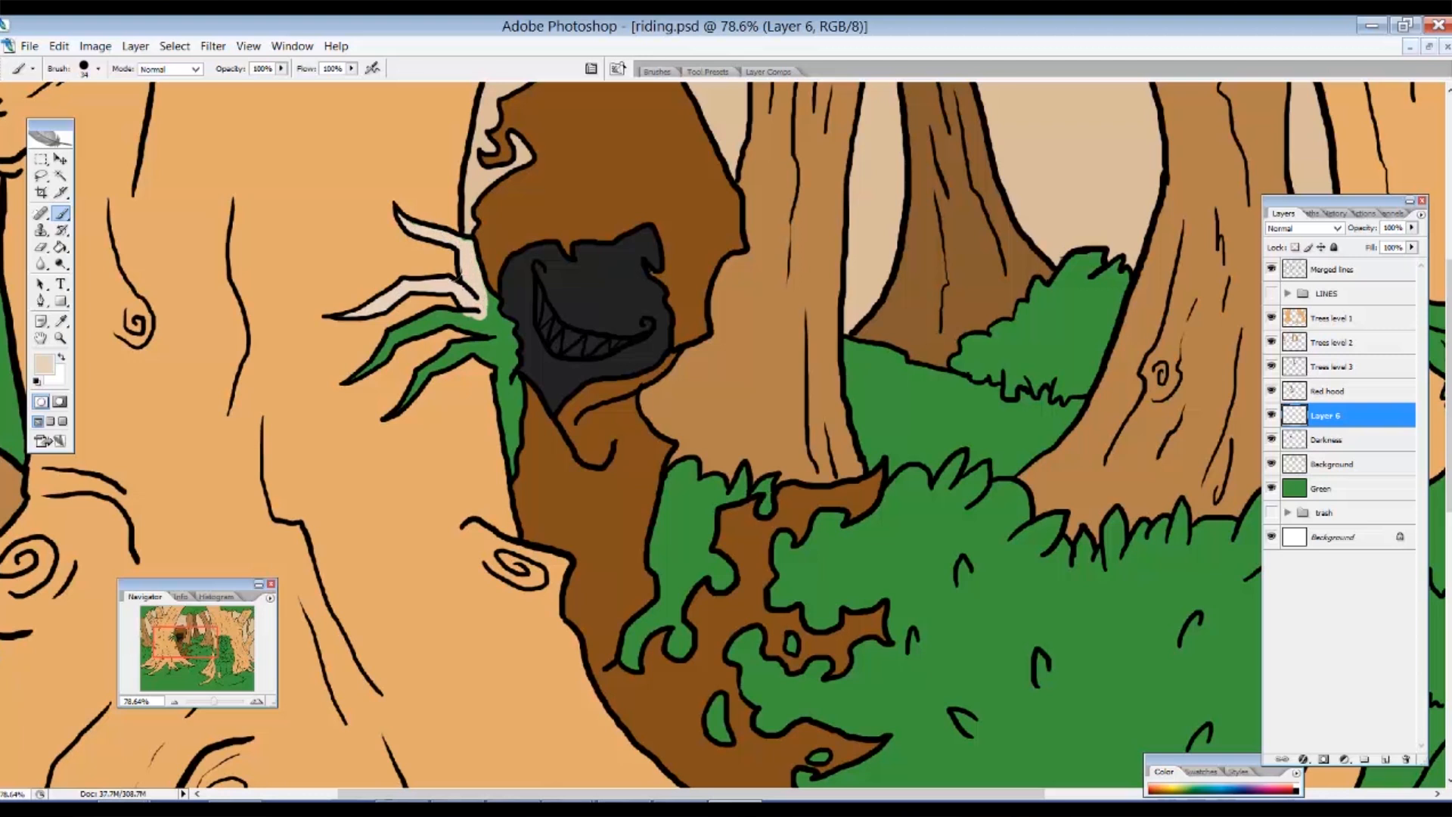
{"action": "mouse_move", "coordinate": [353, 379]}
{"action": "left_mouse_down"}
{"action": "mouse_move", "coordinate": [430, 320]}
{"action": "mouse_move", "coordinate": [483, 324]}
{"action": "mouse_move", "coordinate": [479, 301]}
{"action": "mouse_move", "coordinate": [497, 300]}
{"action": "mouse_move", "coordinate": [506, 325]}
{"action": "mouse_move", "coordinate": [512, 301]}
{"action": "mouse_move", "coordinate": [498, 327]}
{"action": "mouse_move", "coordinate": [514, 333]}
{"action": "mouse_move", "coordinate": [509, 471]}
{"action": "mouse_move", "coordinate": [514, 384]}
{"action": "mouse_move", "coordinate": [517, 411]}
{"action": "mouse_move", "coordinate": [493, 351]}
{"action": "mouse_move", "coordinate": [457, 350]}
{"action": "mouse_move", "coordinate": [400, 405]}
{"action": "left_mouse_up"}
{"action": "key", "text": "e"}
{"action": "key", "text": "b"}
{"action": "mouse_move", "coordinate": [451, 352]}
{"action": "left_mouse_down"}
{"action": "mouse_move", "coordinate": [507, 341]}
{"action": "mouse_move", "coordinate": [495, 332]}
{"action": "mouse_move", "coordinate": [497, 357]}
{"action": "mouse_move", "coordinate": [450, 361]}
{"action": "left_mouse_up"}
Paint the teeth of the hooded figure's grin pale beige on the same layer.
{"action": "left_click_drag", "start_coordinate": [653, 394], "coordinate": [579, 332]}
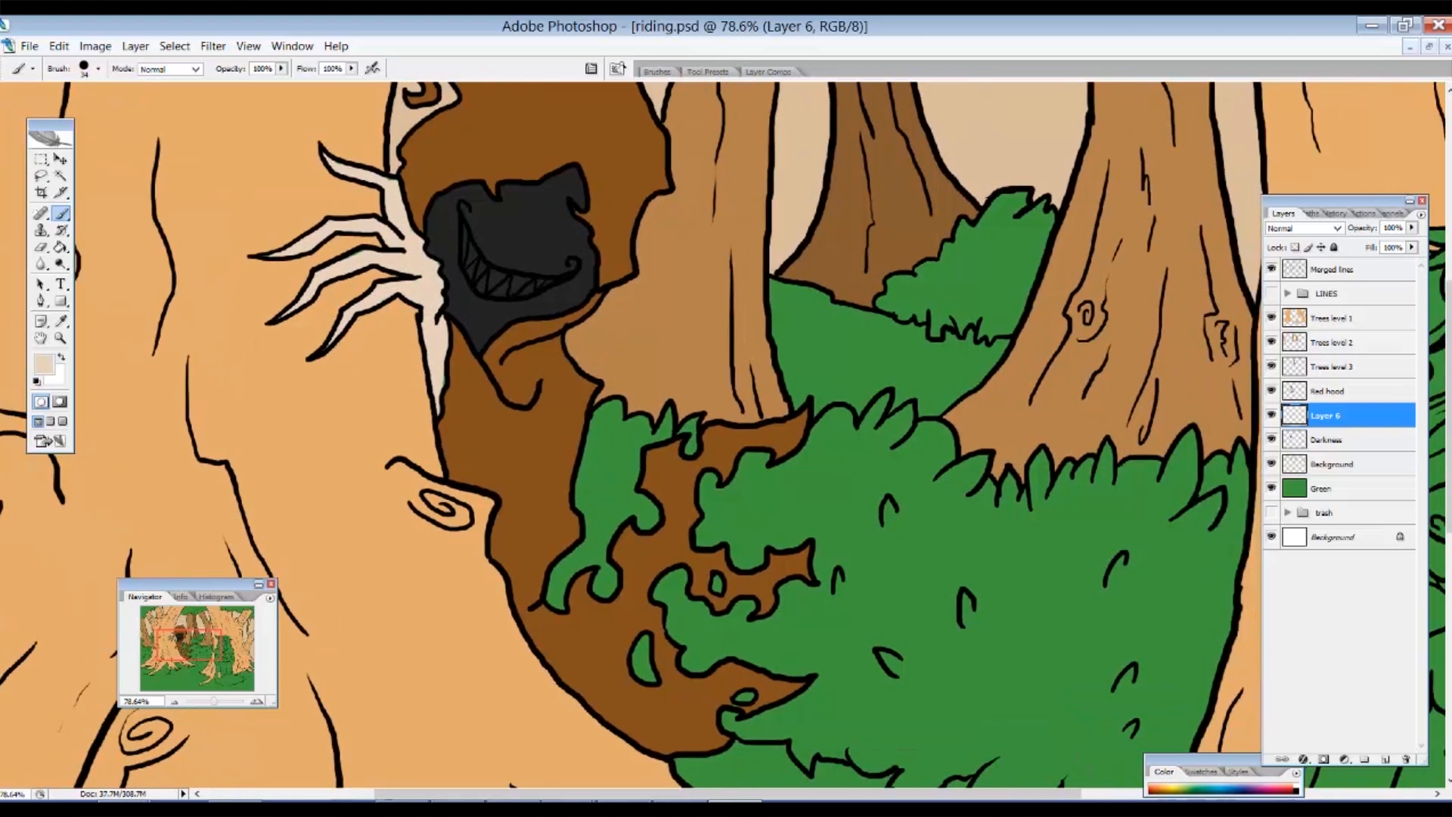
{"action": "mouse_move", "coordinate": [460, 230]}
{"action": "left_mouse_down"}
{"action": "mouse_move", "coordinate": [478, 280]}
{"action": "mouse_move", "coordinate": [466, 273]}
{"action": "mouse_move", "coordinate": [553, 281]}
{"action": "left_mouse_up"}
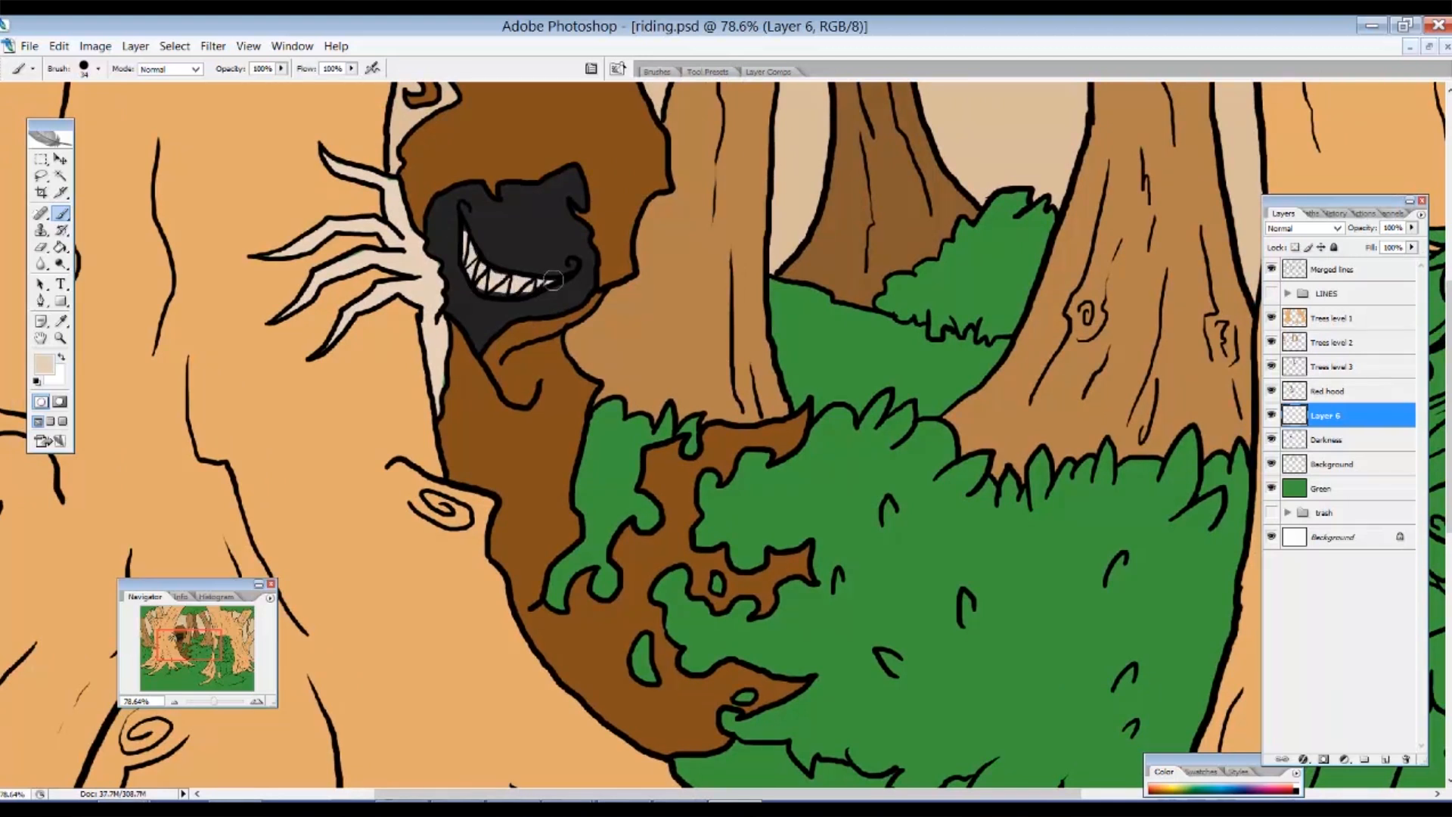
{"action": "key", "text": "e"}
{"action": "key", "text": "b"}
Paint the wolf's fangs and visible teeth pale beige along its mouth.
{"action": "left_click", "coordinate": [631, 382], "text": "alt"}
{"action": "left_click", "coordinate": [632, 394], "text": "alt"}
{"action": "left_click", "coordinate": [631, 393], "text": "alt"}
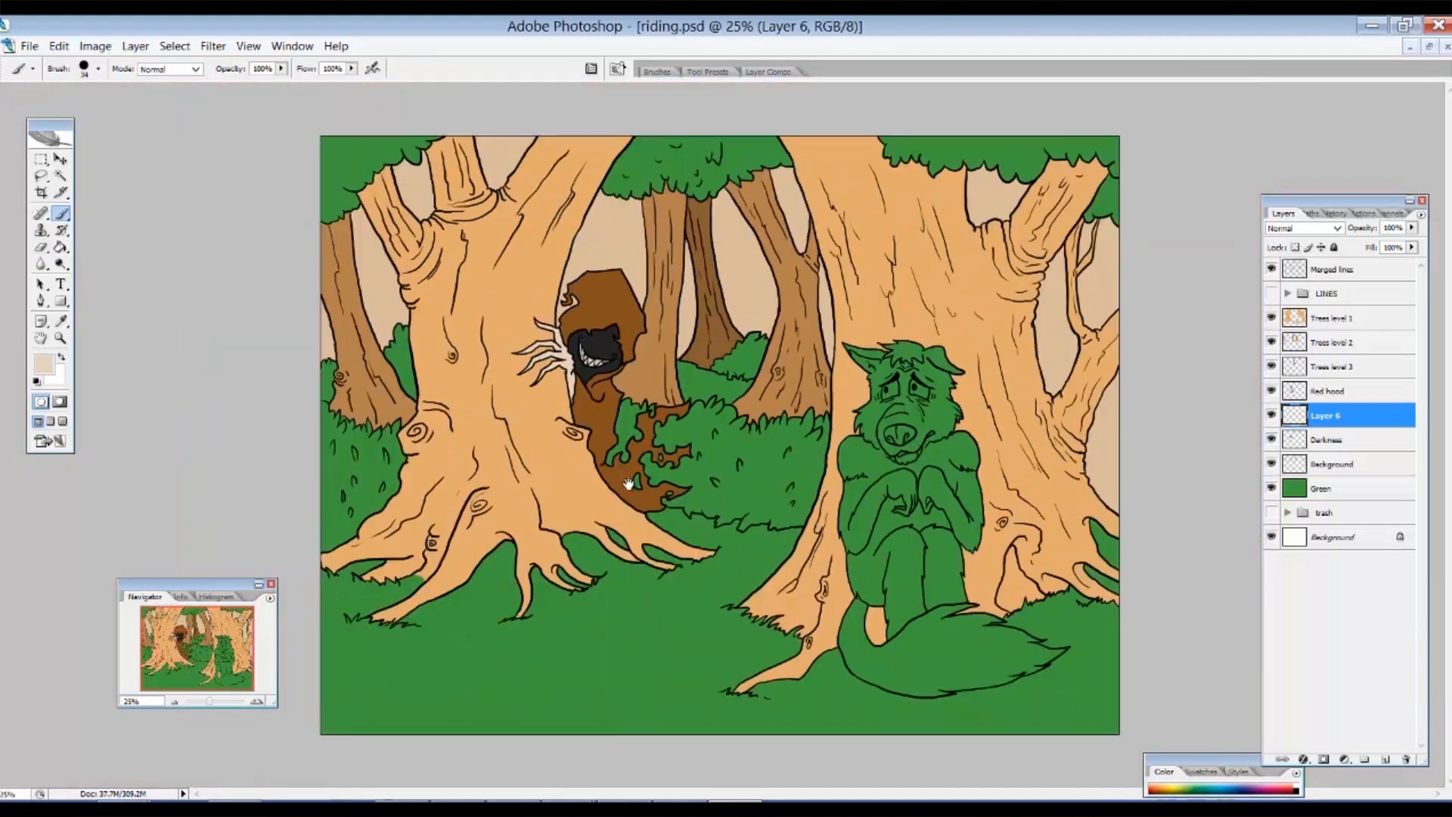
{"action": "left_click_drag", "start_coordinate": [902, 411], "coordinate": [939, 427]}
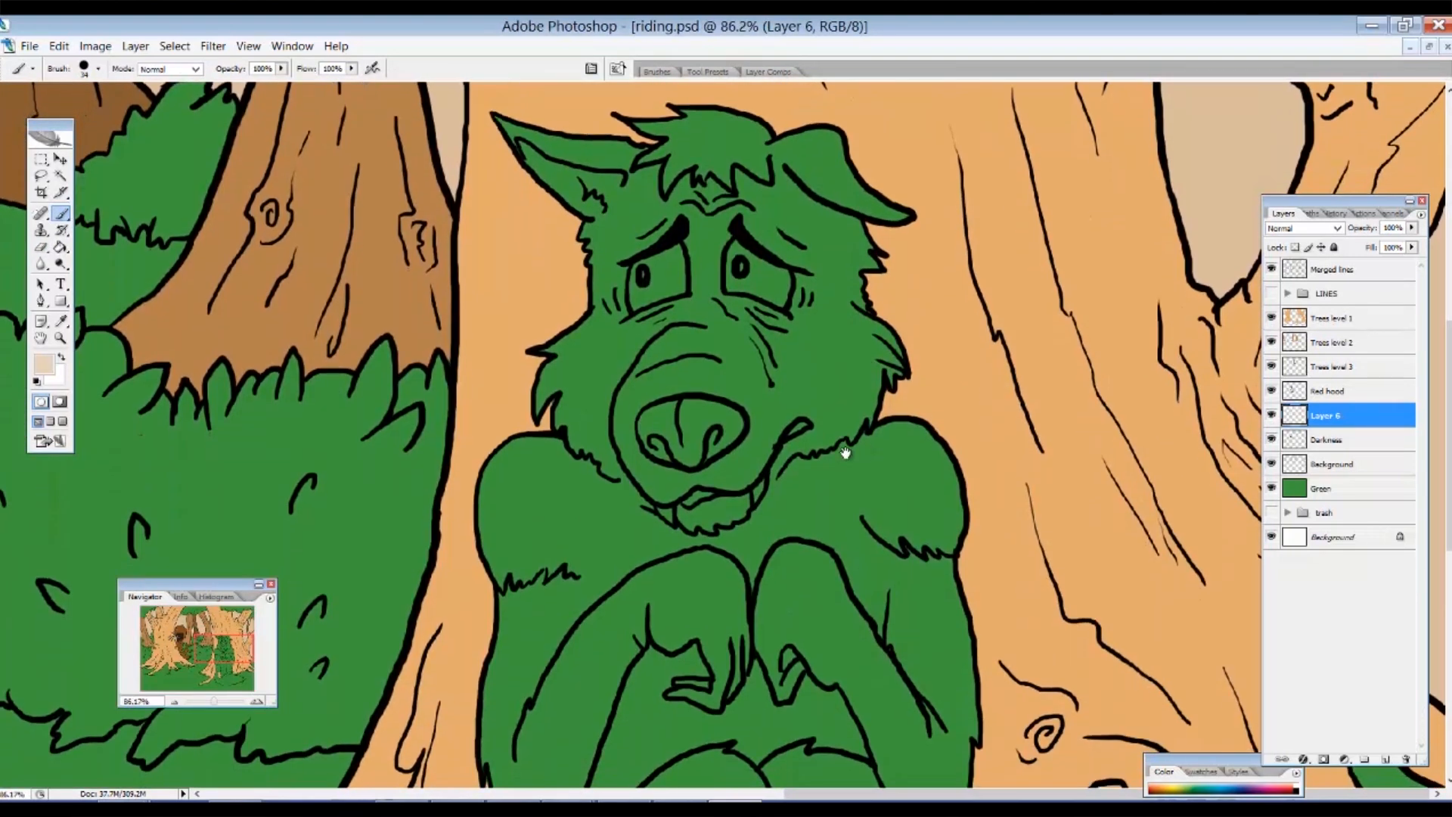
{"action": "left_click_drag", "start_coordinate": [663, 512], "coordinate": [670, 521]}
{"action": "left_click_drag", "start_coordinate": [692, 498], "coordinate": [756, 500]}
Paint the whites of both wolf eyes pale beige.
{"action": "mouse_move", "coordinate": [634, 269]}
{"action": "left_mouse_down"}
{"action": "mouse_move", "coordinate": [639, 298]}
{"action": "mouse_move", "coordinate": [639, 265]}
{"action": "mouse_move", "coordinate": [647, 295]}
{"action": "mouse_move", "coordinate": [667, 245]}
{"action": "mouse_move", "coordinate": [674, 291]}
{"action": "mouse_move", "coordinate": [684, 261]}
{"action": "mouse_move", "coordinate": [643, 299]}
{"action": "left_mouse_up"}
{"action": "key", "text": "e"}
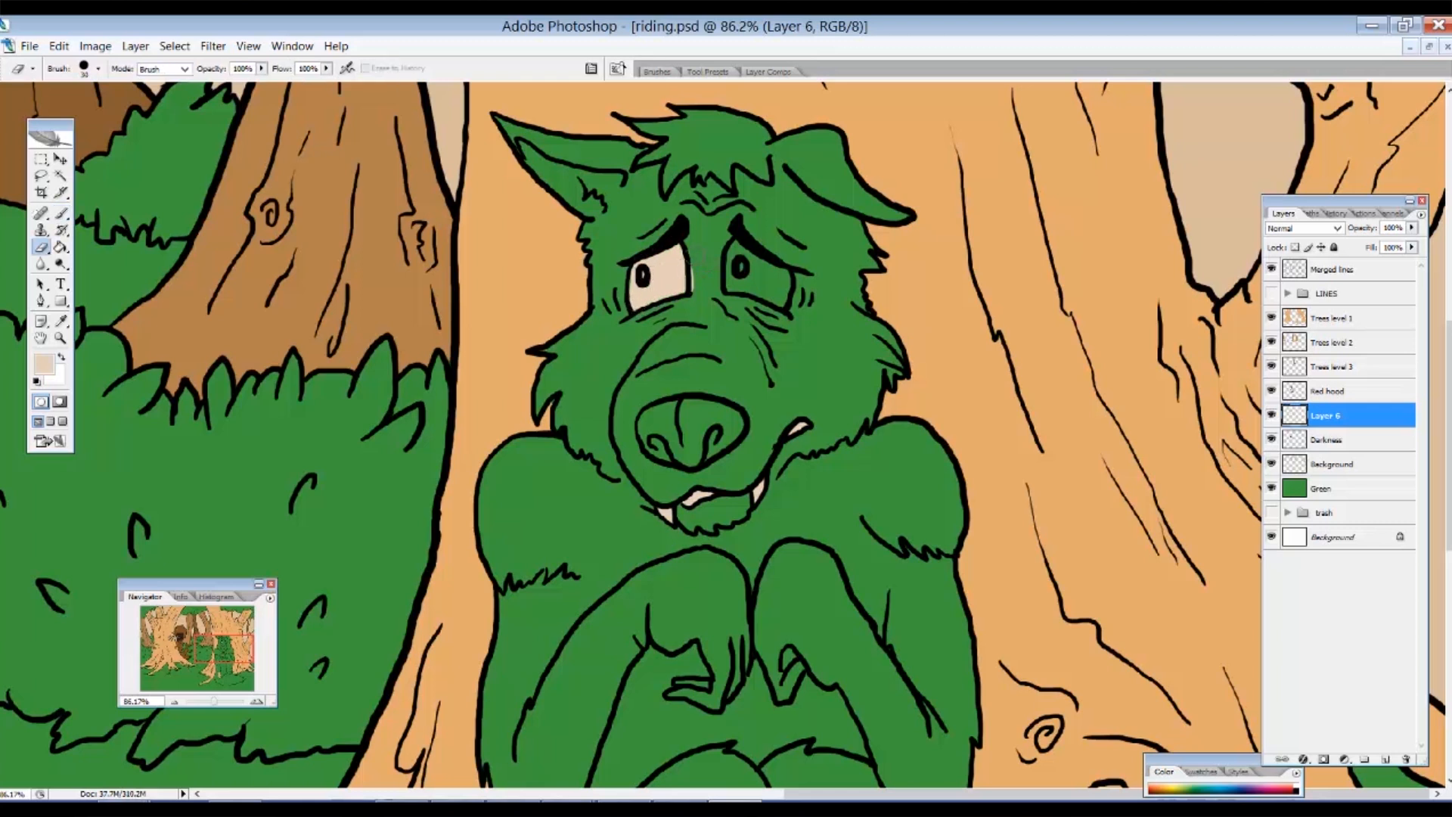
{"action": "key", "text": "b"}
{"action": "mouse_move", "coordinate": [732, 250]}
{"action": "left_mouse_down"}
{"action": "mouse_move", "coordinate": [732, 284]}
{"action": "mouse_move", "coordinate": [737, 246]}
{"action": "mouse_move", "coordinate": [736, 287]}
{"action": "mouse_move", "coordinate": [739, 258]}
{"action": "mouse_move", "coordinate": [741, 282]}
{"action": "mouse_move", "coordinate": [774, 295]}
{"action": "mouse_move", "coordinate": [750, 255]}
{"action": "mouse_move", "coordinate": [766, 280]}
{"action": "left_mouse_up"}
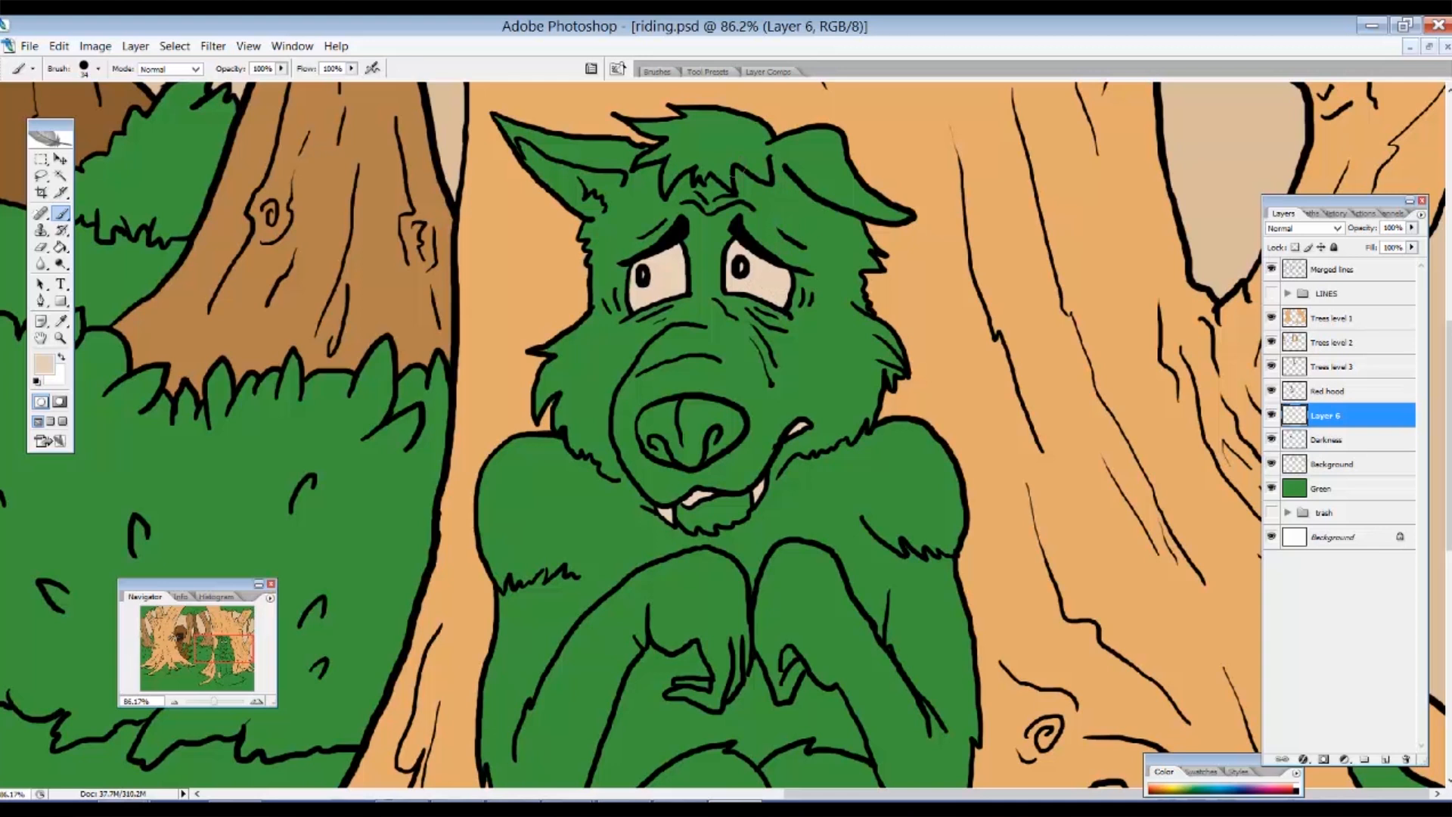
Rename the layer holding the pale beige hand, teeth and eye colours to "Pale color and eyes".
{"action": "key", "text": "ctrl+minus"}
{"action": "key", "text": "ctrl+minus"}
{"action": "key", "text": "ctrl+minus"}
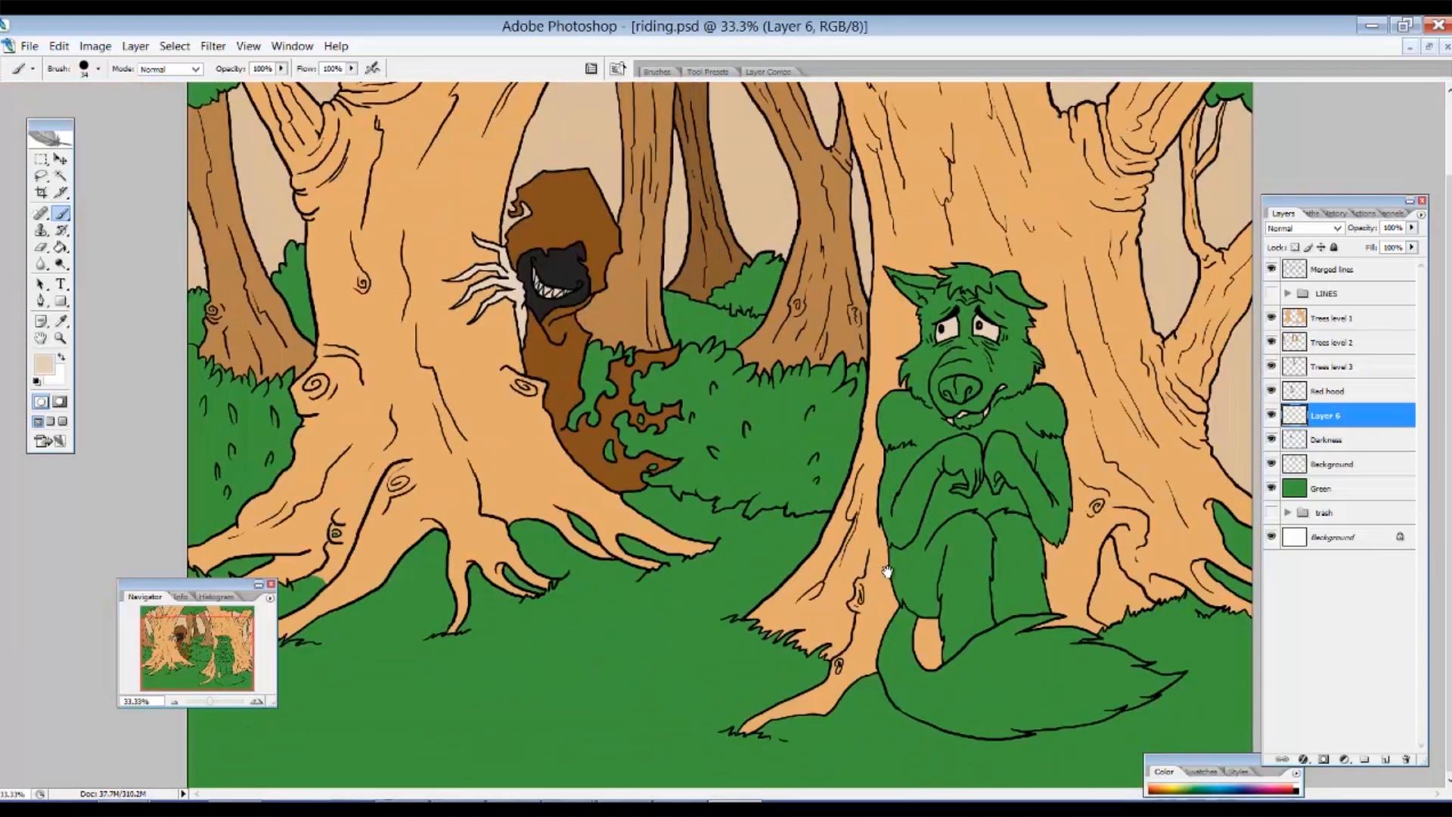
{"action": "left_click", "coordinate": [1271, 415]}
{"action": "left_click", "coordinate": [1271, 415]}
{"action": "double_click", "coordinate": [1337, 416]}
{"action": "type", "text": "Pole color and eyes"}
{"action": "key", "text": "Return"}
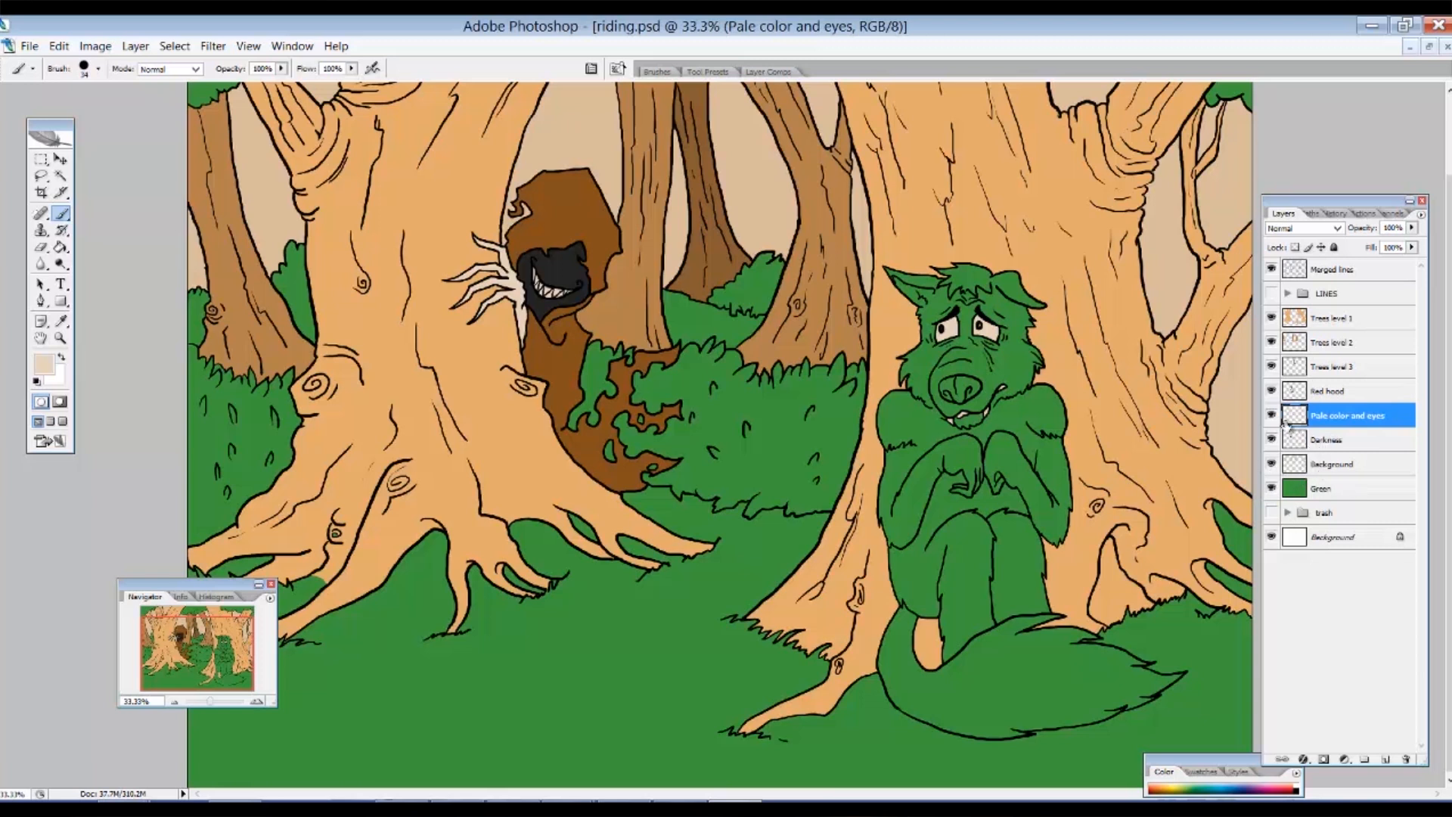
Add a new layer above Pale color and eyes, and select the wolf's body areas from the Merged lines layer with the Magic Wand.
{"action": "left_click", "coordinate": [1386, 758]}
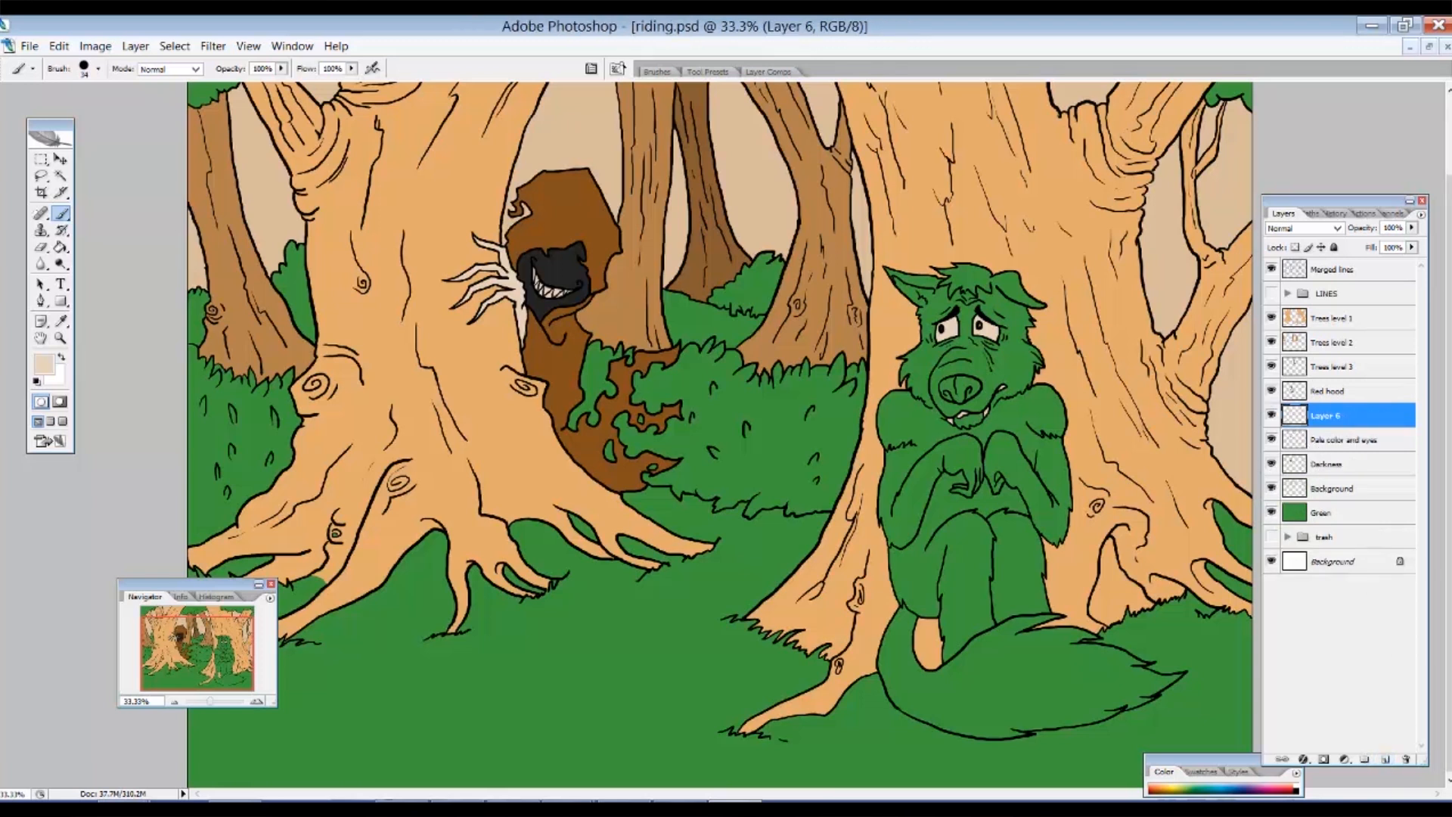
{"action": "left_click", "coordinate": [61, 175]}
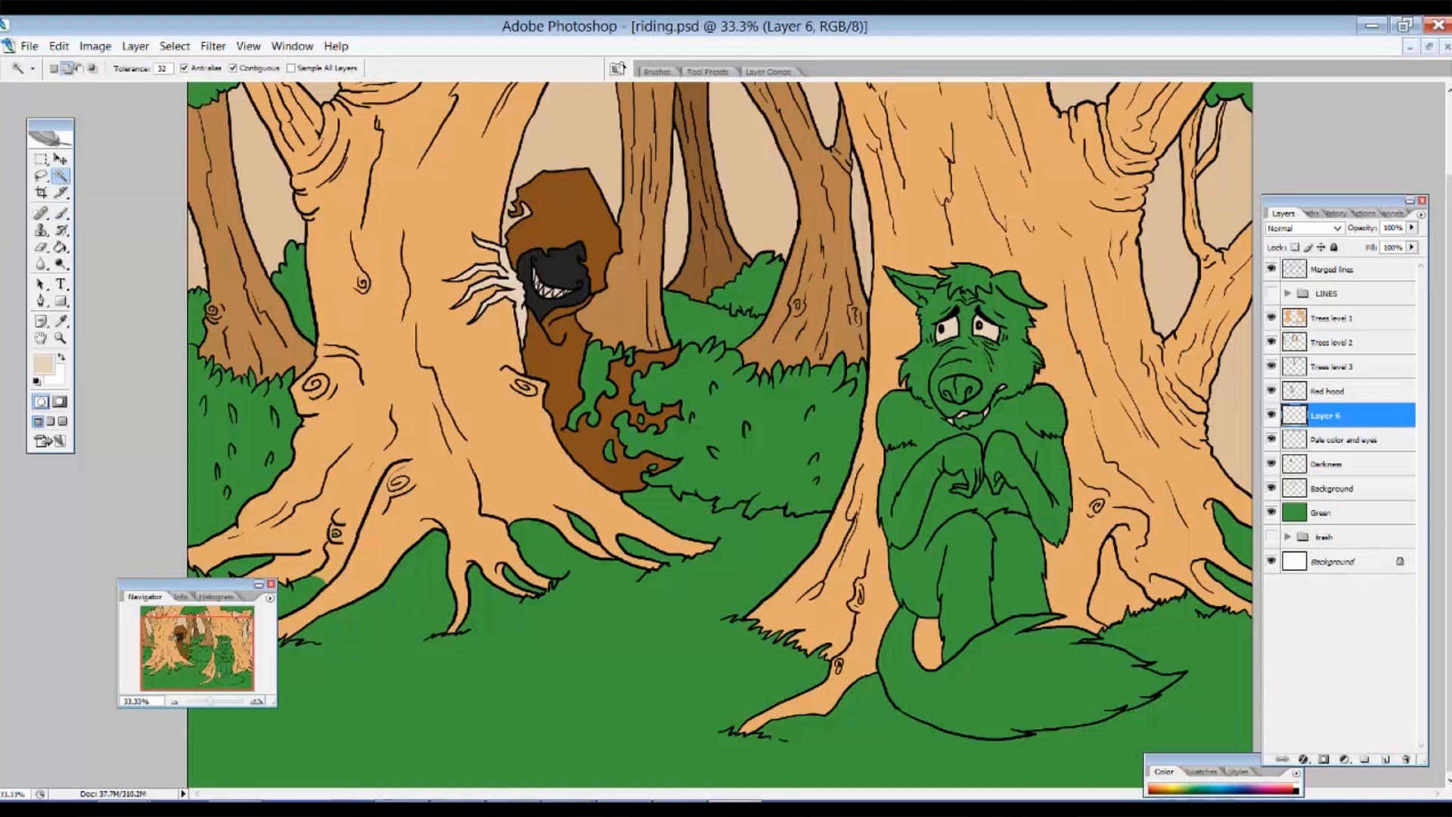
{"action": "left_click", "coordinate": [1338, 270]}
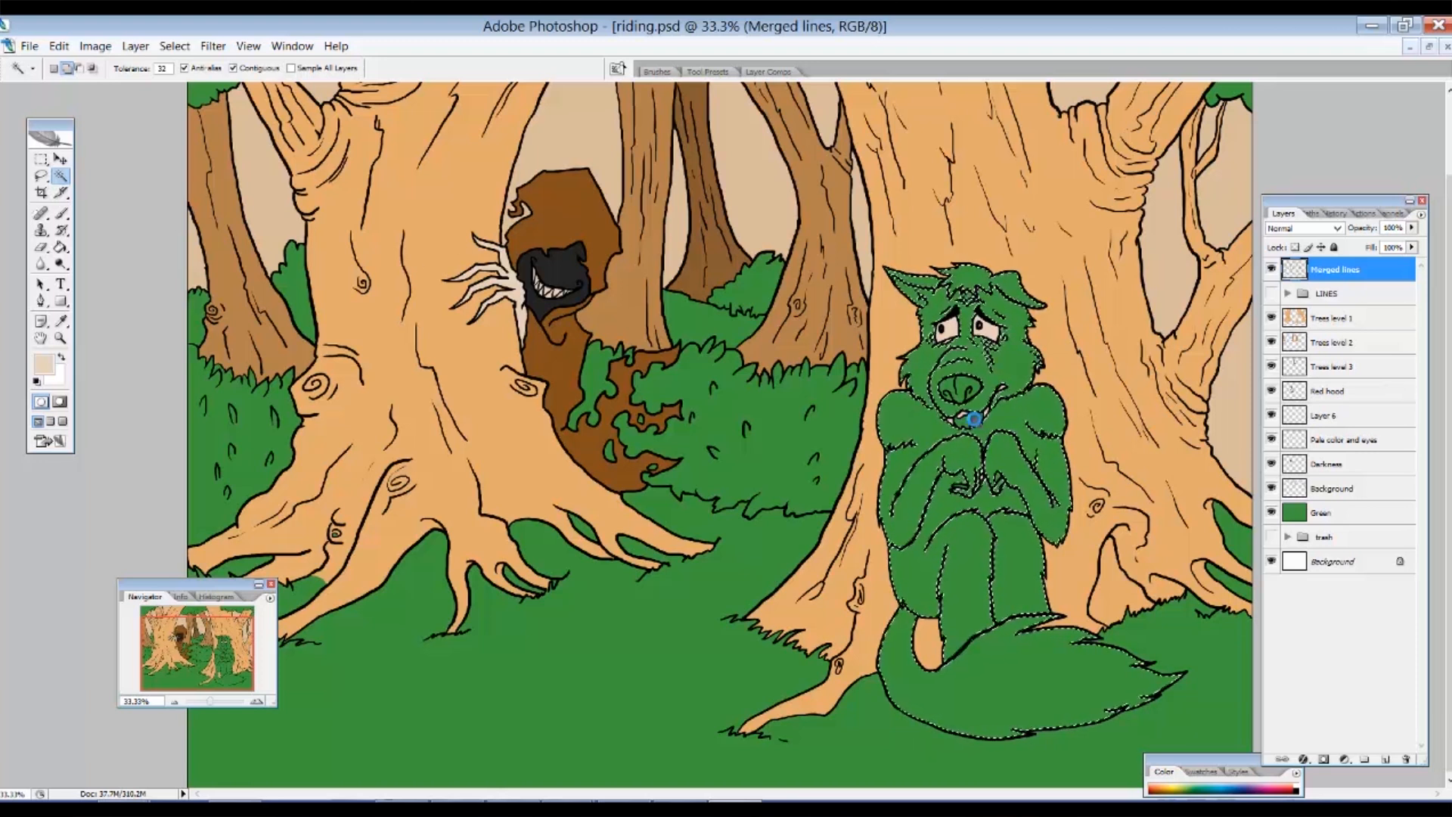
Expand the wolf selection by 2 pixels.
{"action": "left_click", "coordinate": [175, 46]}
{"action": "mouse_move", "coordinate": [158, 243]}
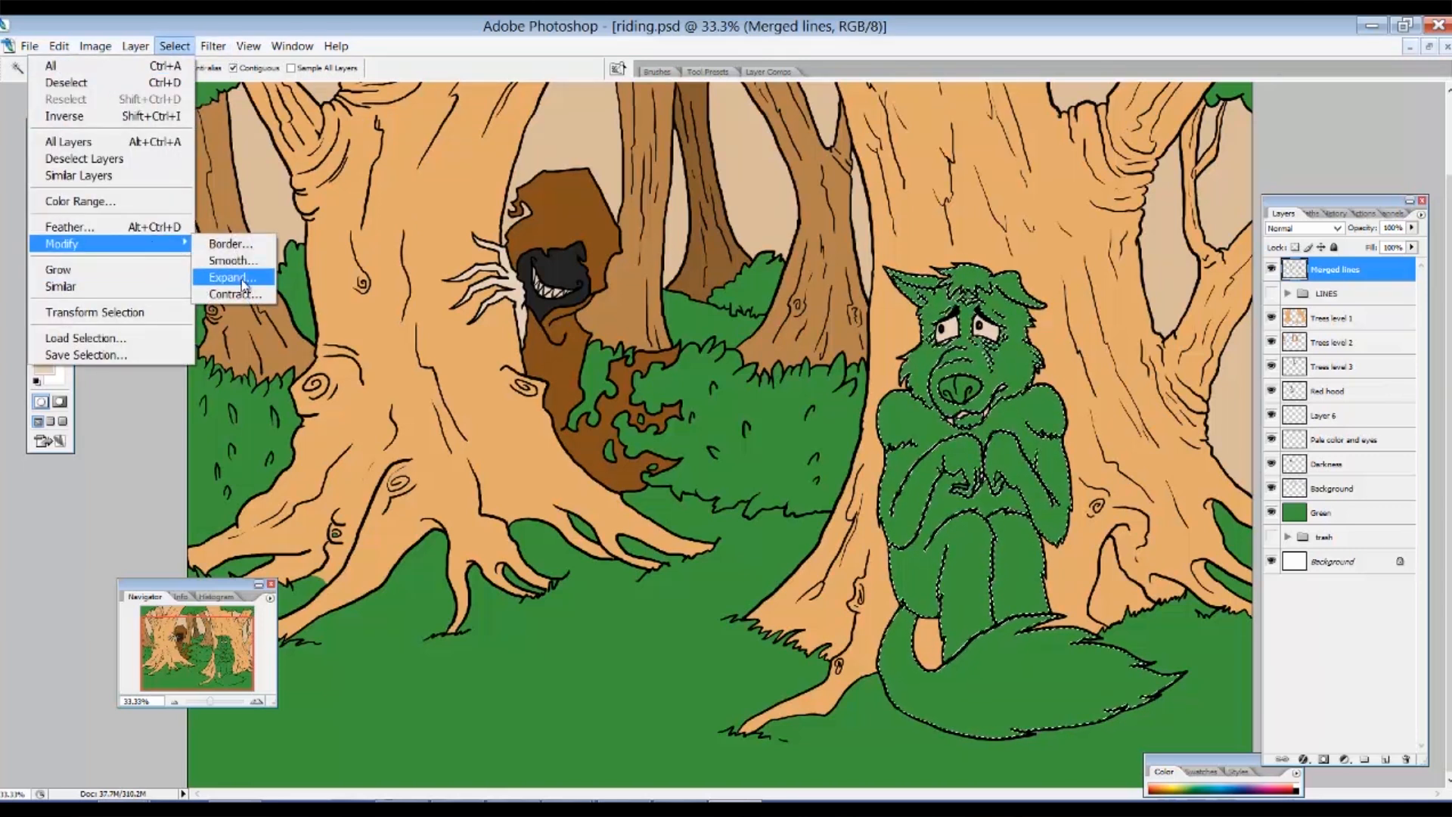
{"action": "left_click", "coordinate": [231, 278]}
{"action": "type", "text": "2"}
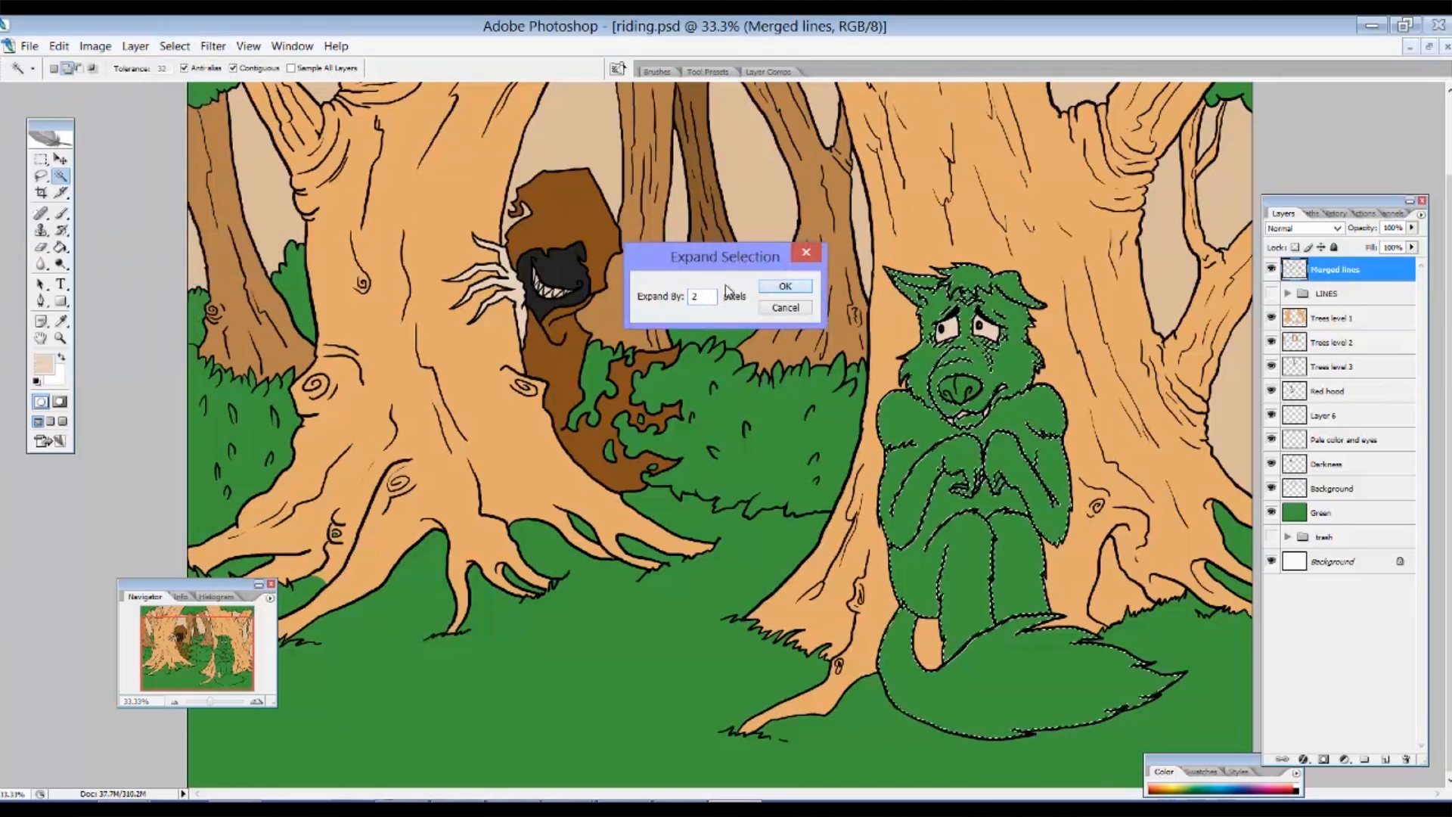
{"action": "left_click", "coordinate": [766, 286]}
Fill the wolf selection with greyish purple (867897) on the new Layer 6 and clear the selection.
{"action": "left_click", "coordinate": [1288, 420]}
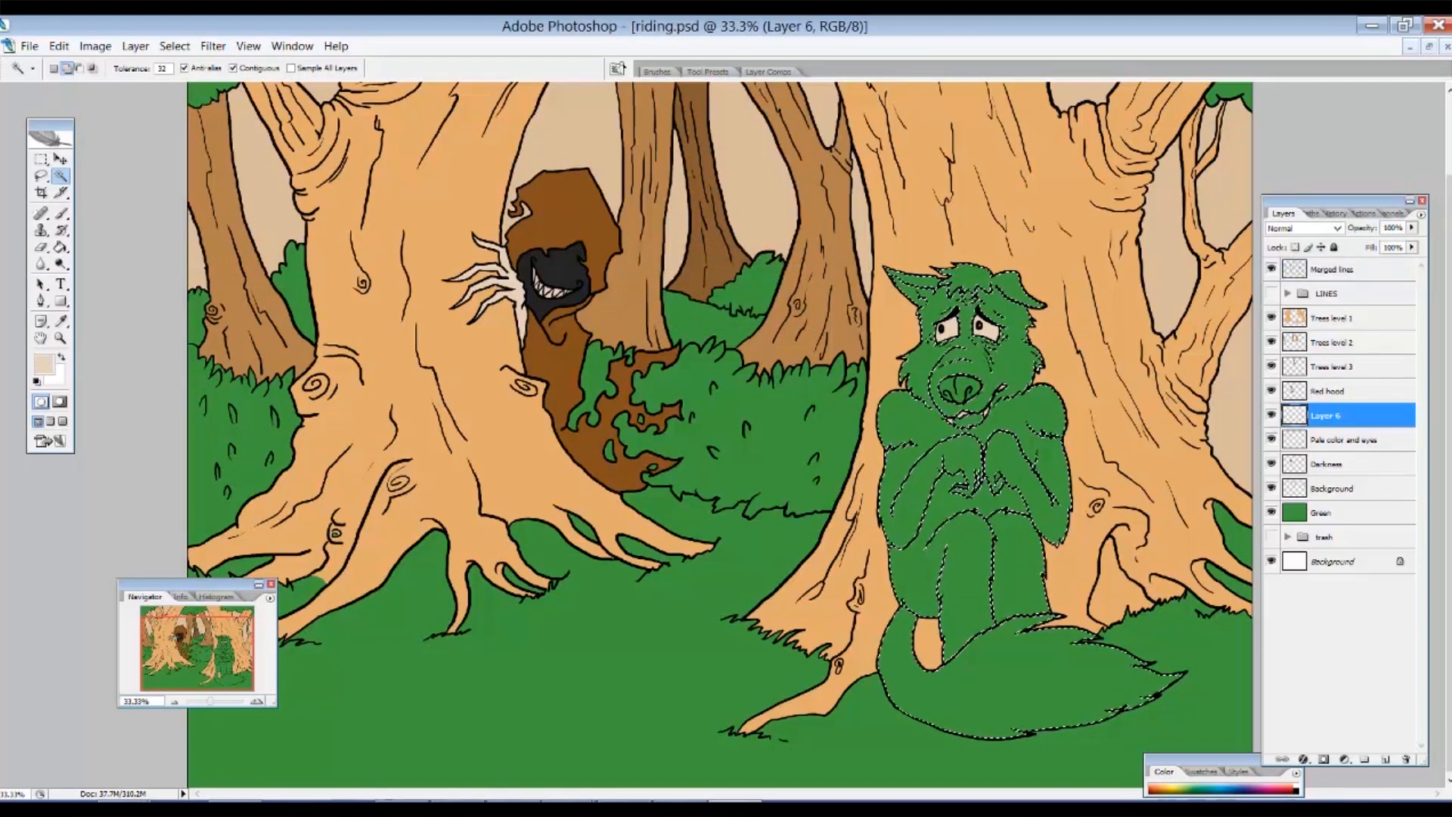
{"action": "left_click", "coordinate": [44, 364]}
{"action": "left_click_drag", "start_coordinate": [750, 287], "coordinate": [751, 281]}
{"action": "left_click_drag", "start_coordinate": [588, 301], "coordinate": [577, 310]}
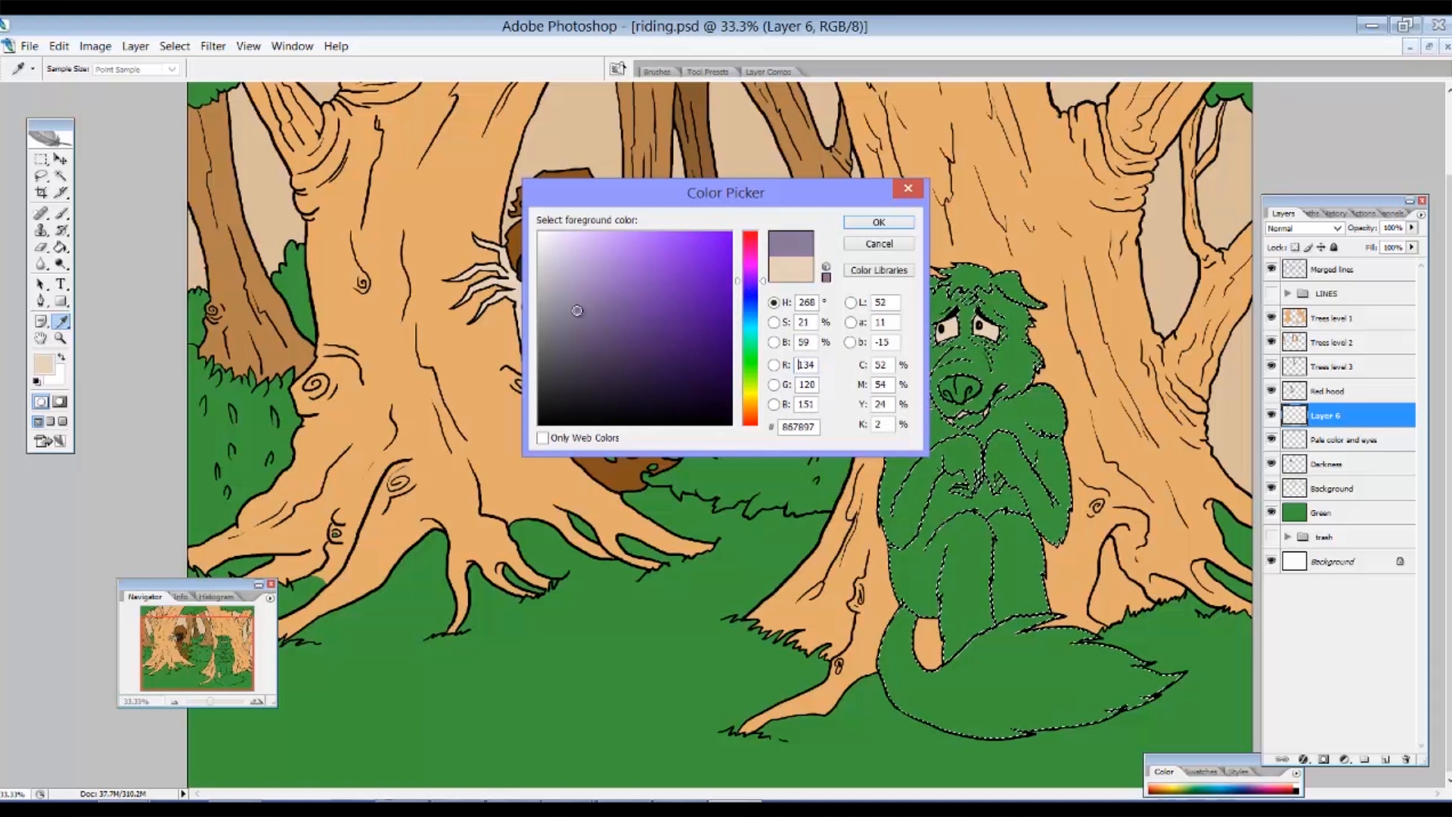
{"action": "left_click", "coordinate": [877, 222]}
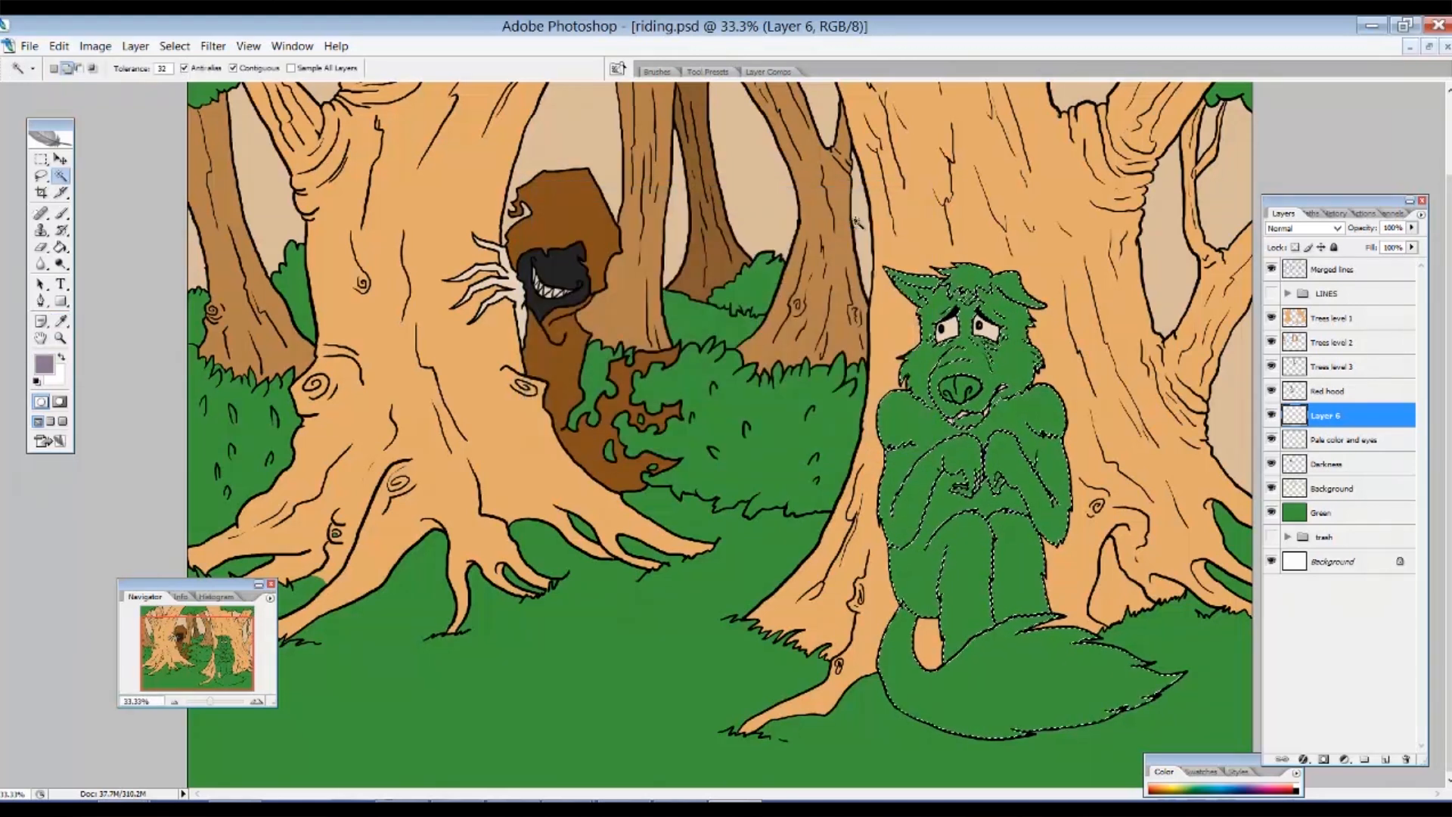
{"action": "key", "text": "alt+BackSpace"}
{"action": "key", "text": "ctrl+d"}
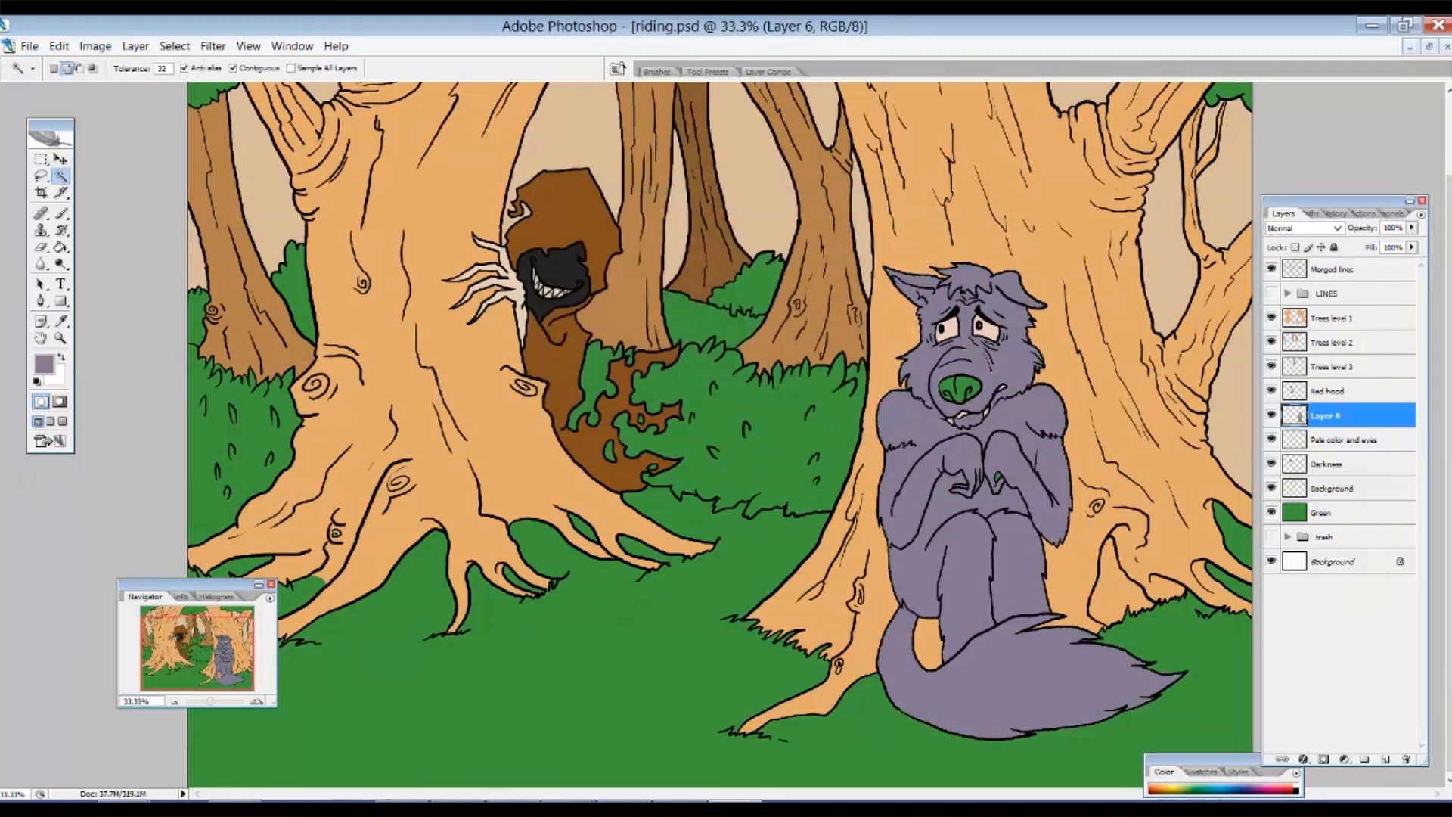
Brush greyish purple over the remaining green gaps around the wolf's fingers.
{"action": "left_click_drag", "start_coordinate": [1100, 491], "coordinate": [1105, 498]}
{"action": "left_click_drag", "start_coordinate": [1051, 482], "coordinate": [1016, 300]}
{"action": "key", "text": "b"}
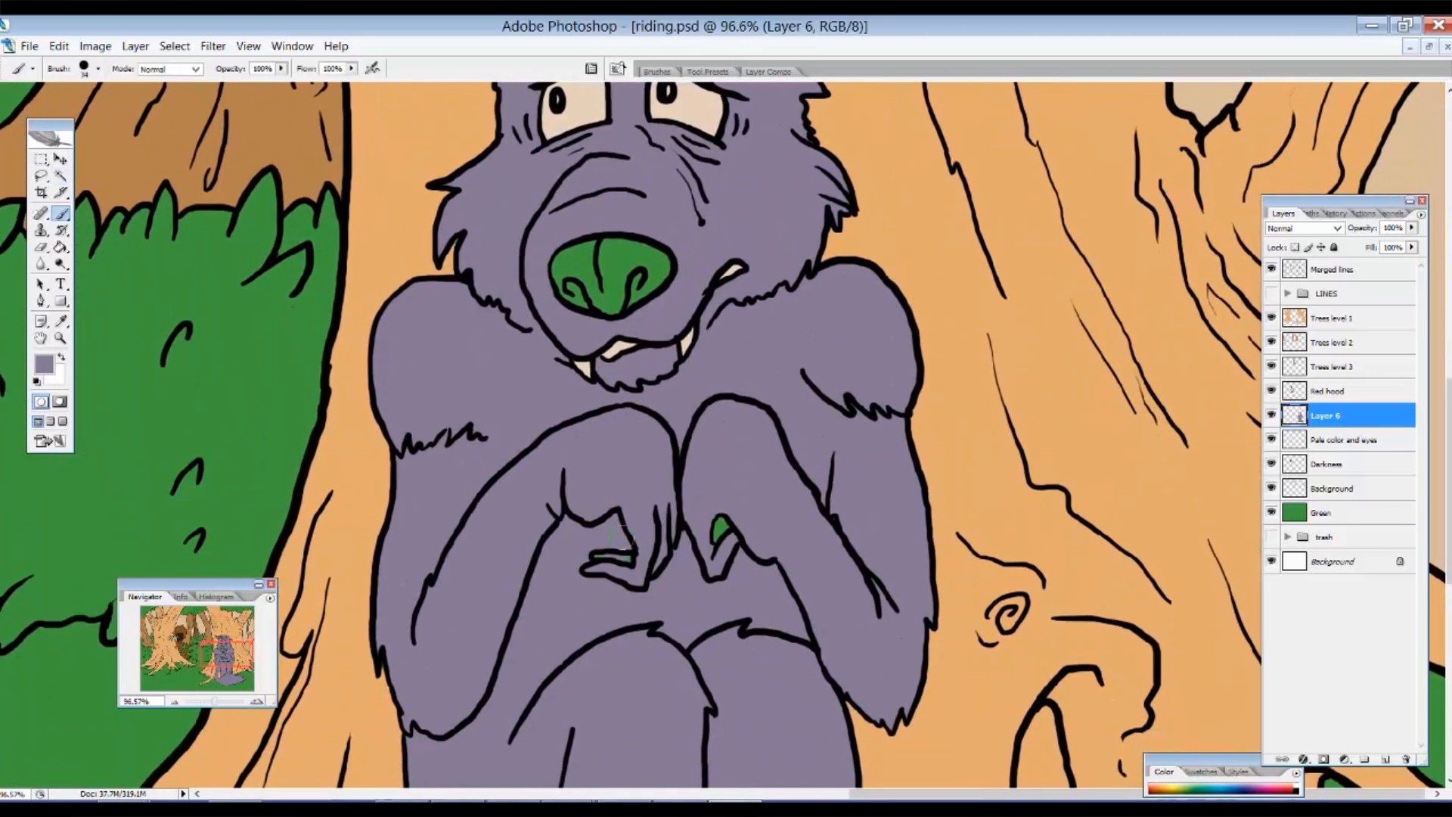
{"action": "mouse_move", "coordinate": [768, 610]}
{"action": "left_mouse_down"}
{"action": "mouse_move", "coordinate": [804, 227]}
{"action": "mouse_move", "coordinate": [863, 374]}
{"action": "mouse_move", "coordinate": [855, 687]}
{"action": "left_mouse_up"}
{"action": "mouse_move", "coordinate": [853, 223]}
{"action": "left_mouse_down"}
{"action": "mouse_move", "coordinate": [873, 530]}
{"action": "mouse_move", "coordinate": [857, 495]}
{"action": "left_mouse_up"}
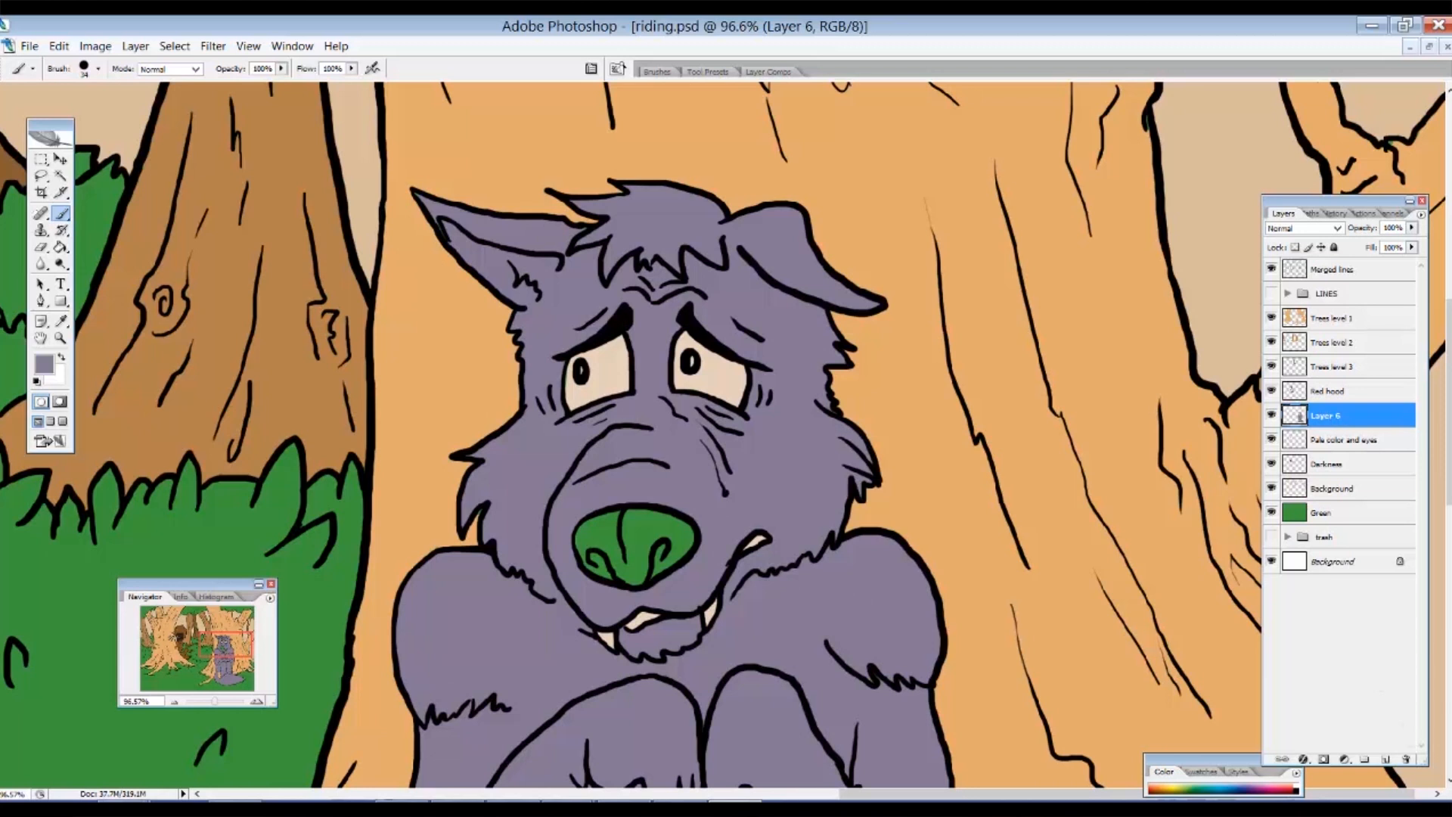
Rename the layer with the wolf's purple fill to "Wolf".
{"action": "double_click", "coordinate": [1328, 416]}
{"action": "type", "text": "Wold"}
{"action": "key", "text": "Return"}
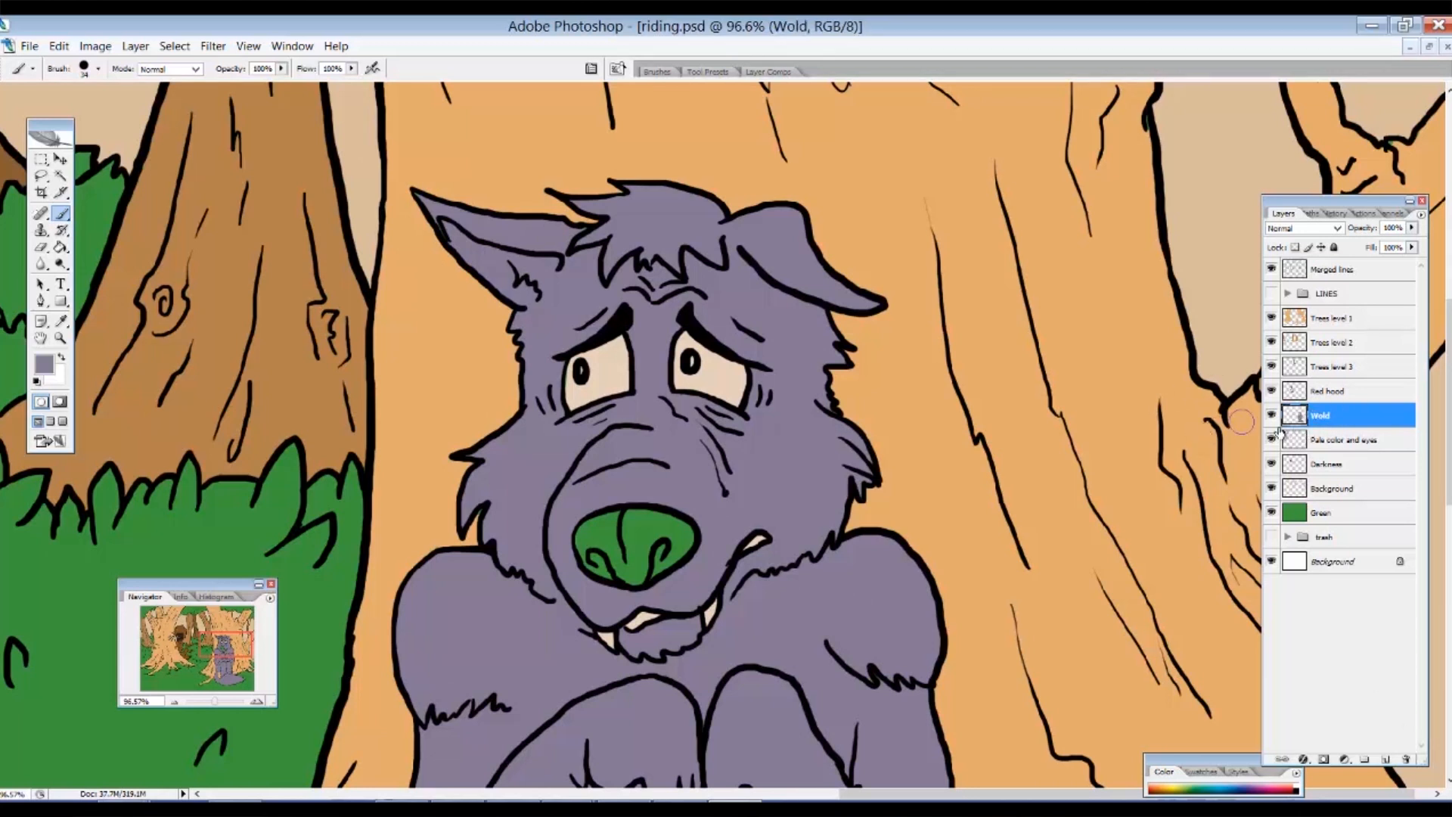
{"action": "double_click", "coordinate": [1324, 418]}
{"action": "type", "text": "Wolf"}
{"action": "key", "text": "Return"}
Add a new layer above Wolf and paint the wolf's nose near-black.
{"action": "left_click", "coordinate": [1387, 759]}
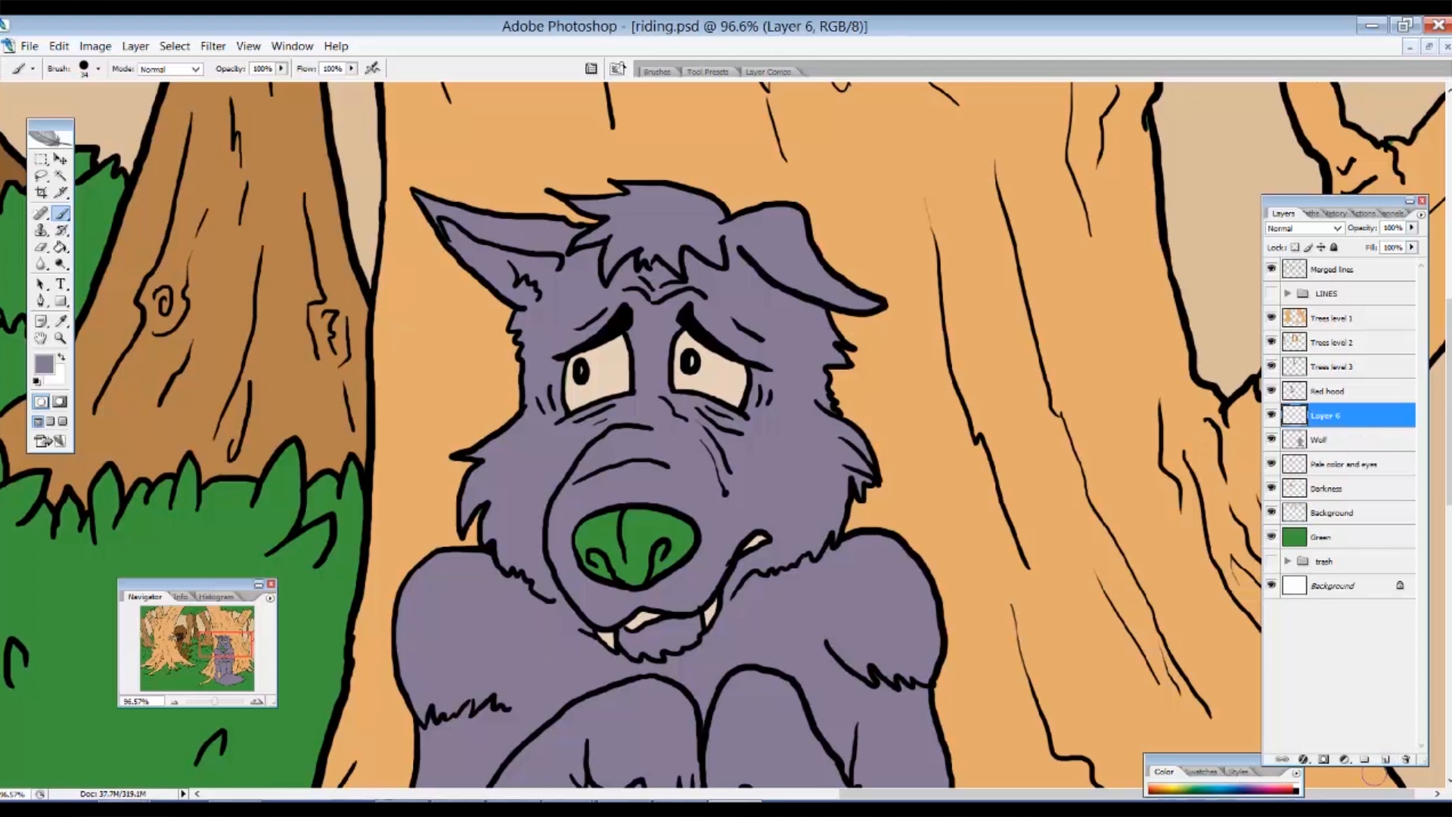
{"action": "left_click", "coordinate": [44, 364]}
{"action": "left_click_drag", "start_coordinate": [620, 344], "coordinate": [529, 412]}
{"action": "left_click", "coordinate": [879, 222]}
{"action": "key", "text": "b"}
{"action": "mouse_move", "coordinate": [598, 532]}
{"action": "left_mouse_down"}
{"action": "mouse_move", "coordinate": [603, 561]}
{"action": "mouse_move", "coordinate": [629, 551]}
{"action": "mouse_move", "coordinate": [584, 543]}
{"action": "mouse_move", "coordinate": [623, 519]}
{"action": "mouse_move", "coordinate": [624, 533]}
{"action": "mouse_move", "coordinate": [688, 531]}
{"action": "mouse_move", "coordinate": [669, 558]}
{"action": "mouse_move", "coordinate": [617, 545]}
{"action": "mouse_move", "coordinate": [627, 562]}
{"action": "mouse_move", "coordinate": [671, 550]}
{"action": "mouse_move", "coordinate": [621, 577]}
{"action": "mouse_move", "coordinate": [696, 540]}
{"action": "left_mouse_up"}
{"action": "left_click", "coordinate": [723, 557], "text": "ctrl+alt"}
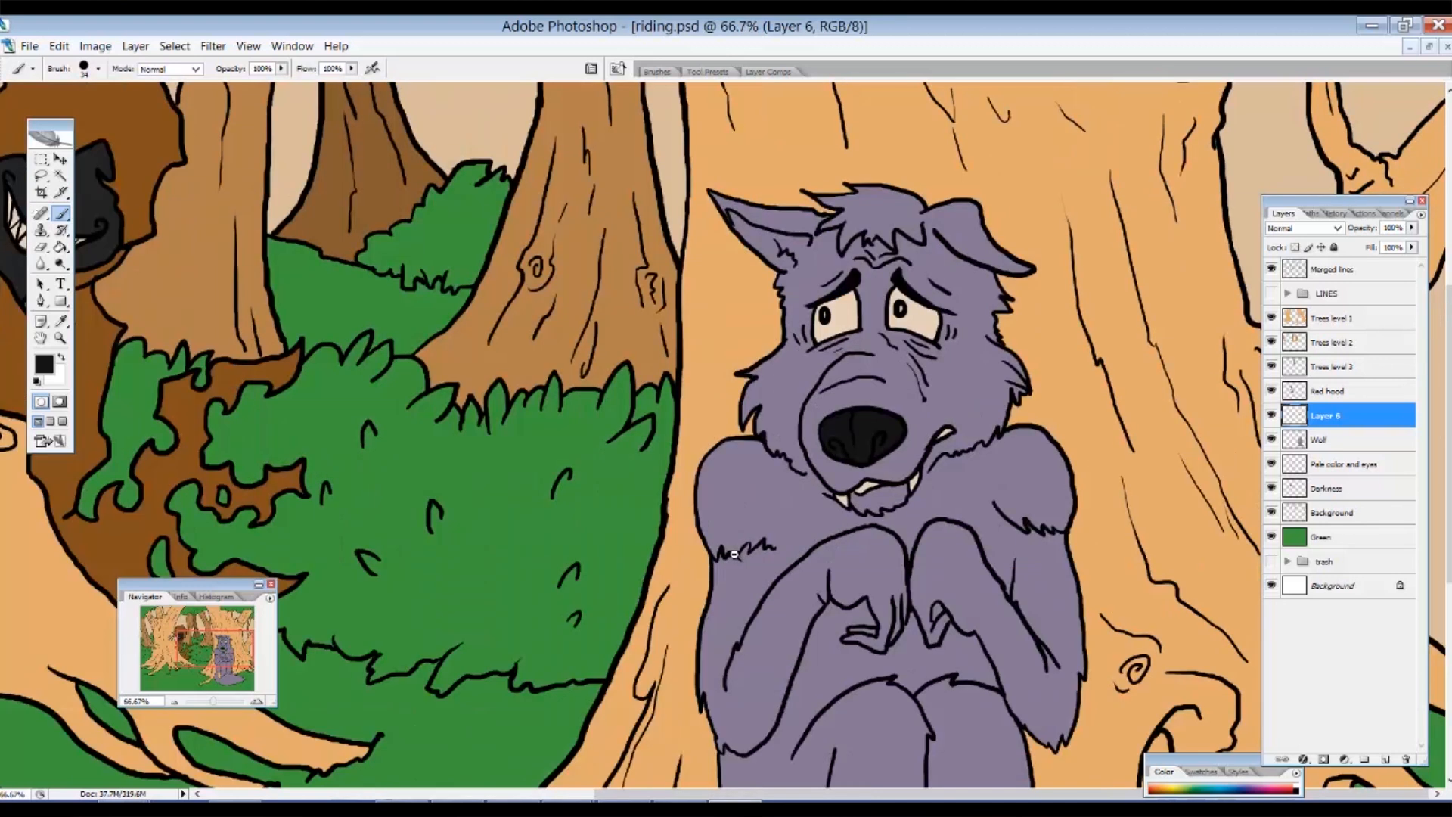
{"action": "left_click", "coordinate": [732, 565], "text": "ctrl+alt"}
{"action": "left_click_drag", "start_coordinate": [777, 569], "coordinate": [777, 418]}
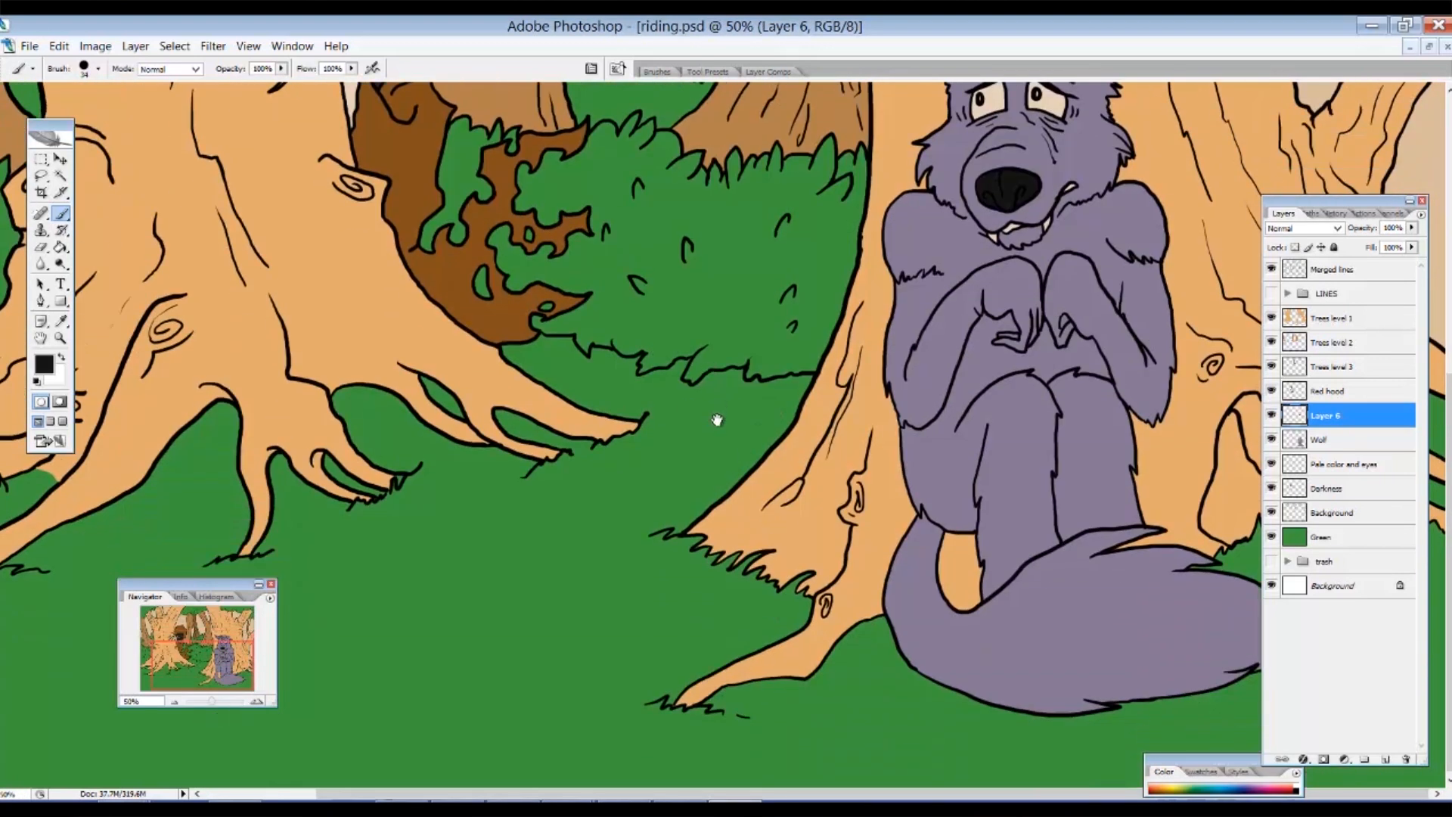
{"action": "left_click", "coordinate": [806, 459], "text": "ctrl+alt"}
{"action": "left_click", "coordinate": [808, 458], "text": "ctrl+alt"}
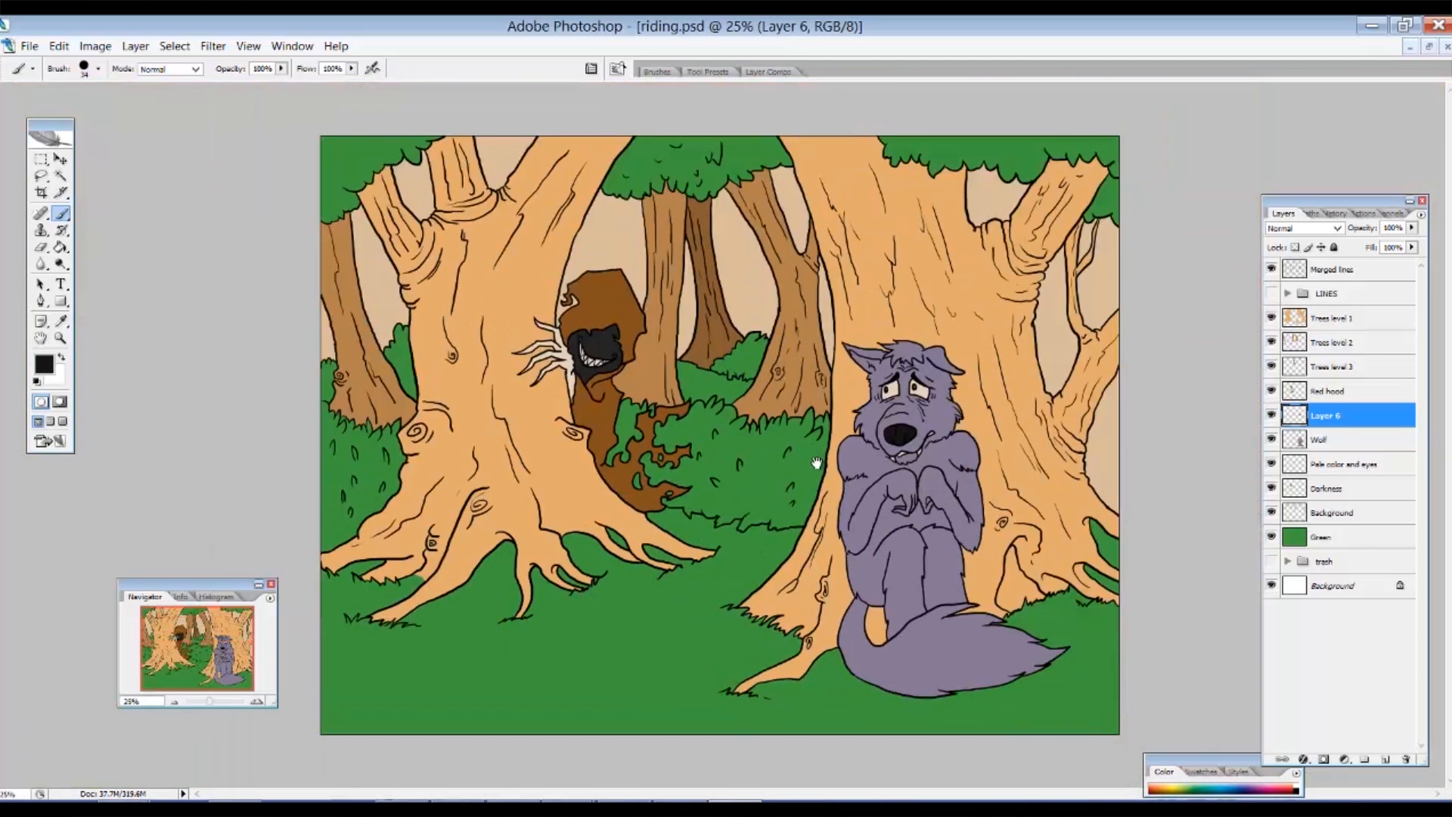
{"action": "left_click_drag", "start_coordinate": [1049, 634], "coordinate": [1177, 705]}
{"action": "left_click_drag", "start_coordinate": [1127, 664], "coordinate": [1147, 535]}
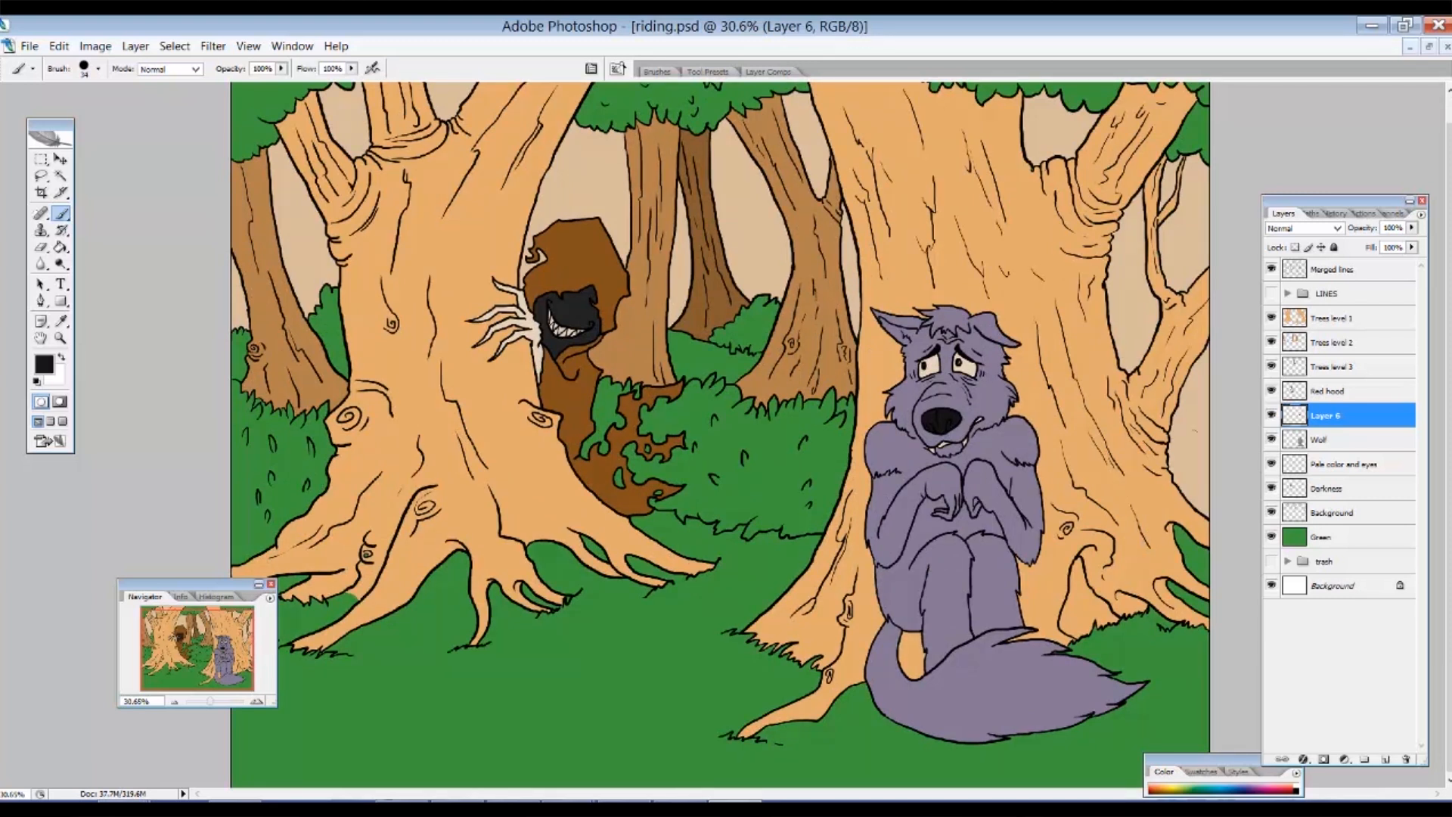
{"action": "left_click_drag", "start_coordinate": [1176, 425], "coordinate": [1211, 421]}
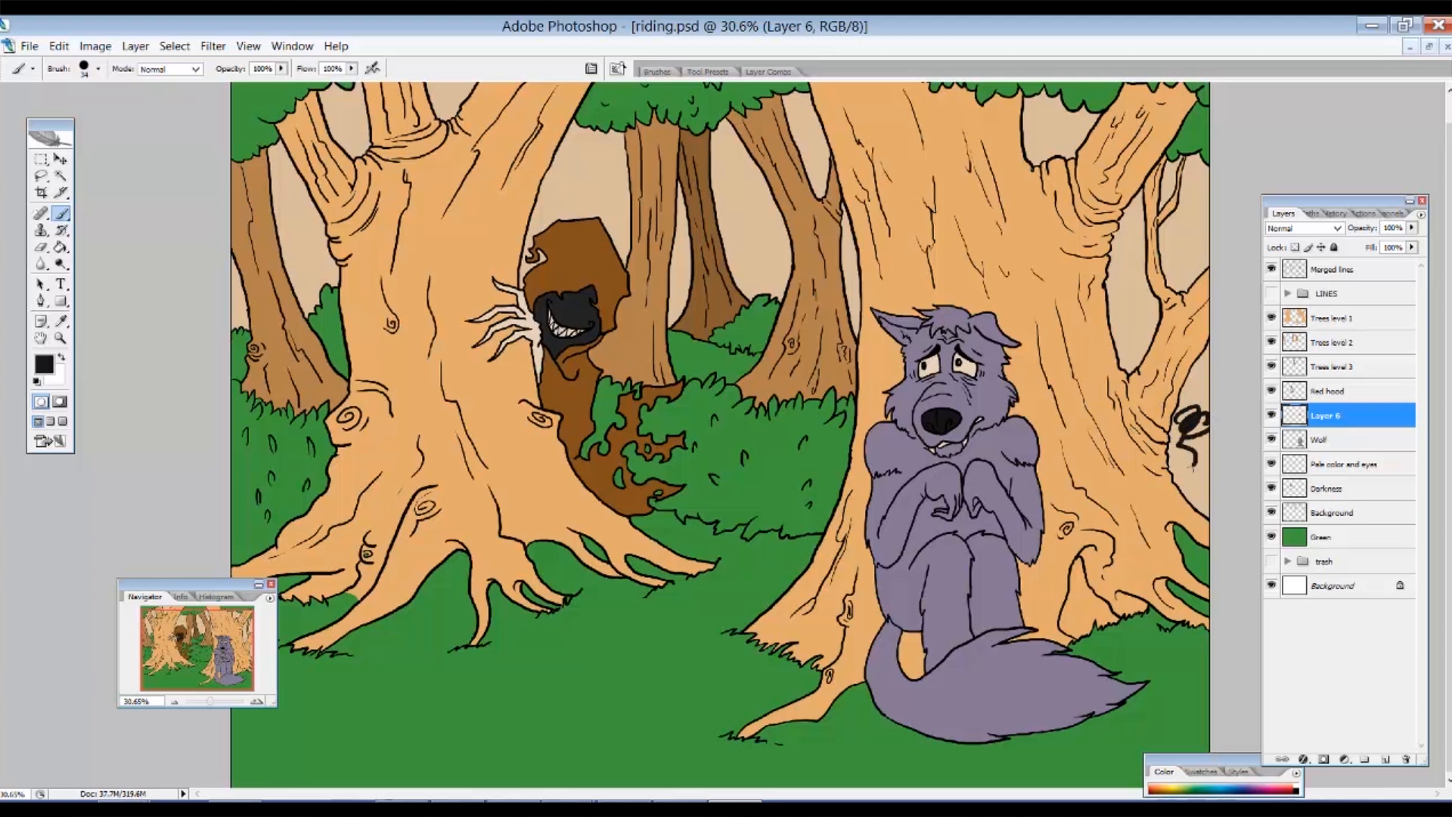
{"action": "key", "text": "ctrl+z"}
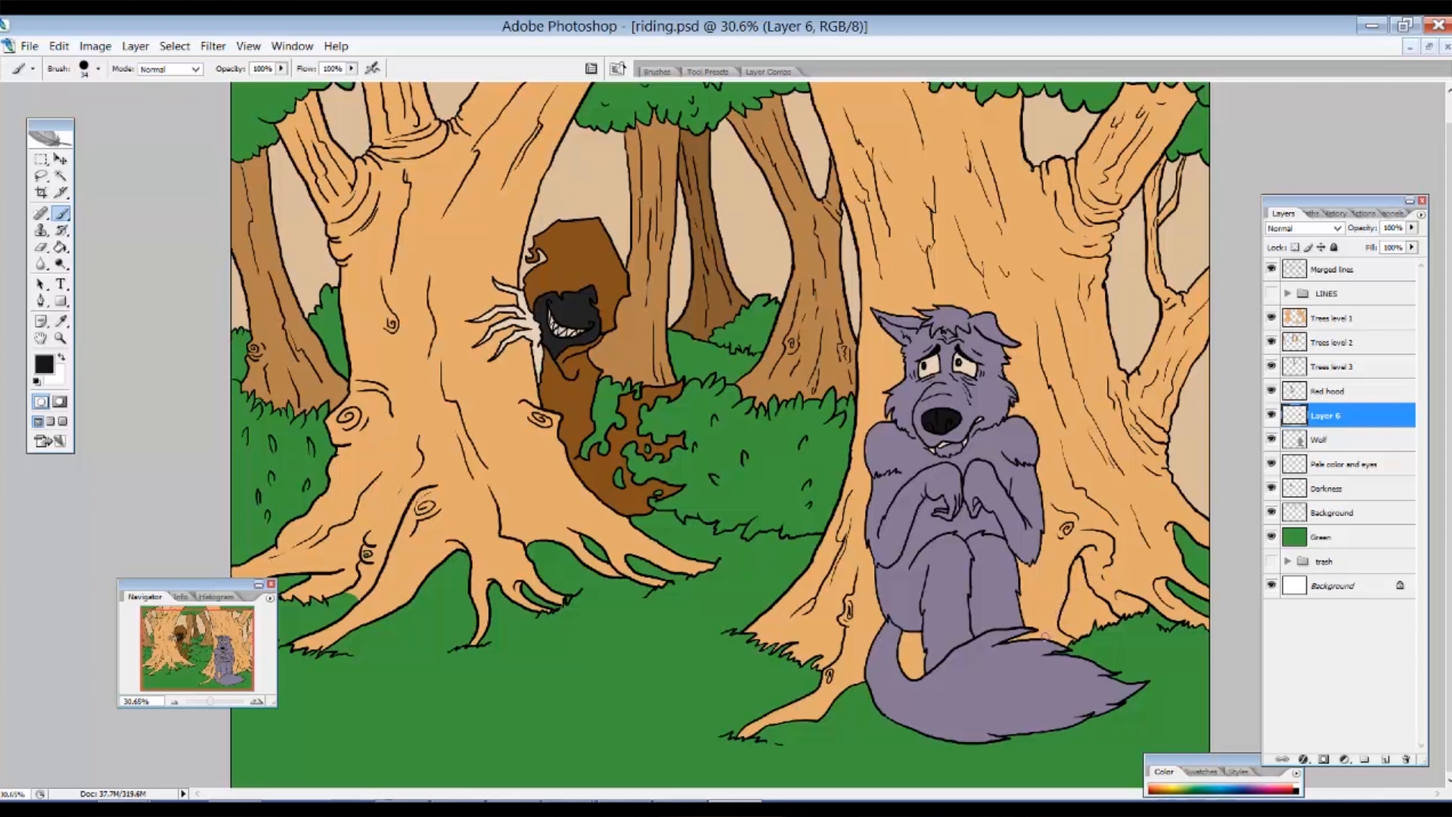
Create a new layer group above Trees level 1 and name it "COLOR".
{"action": "left_click", "coordinate": [1331, 391]}
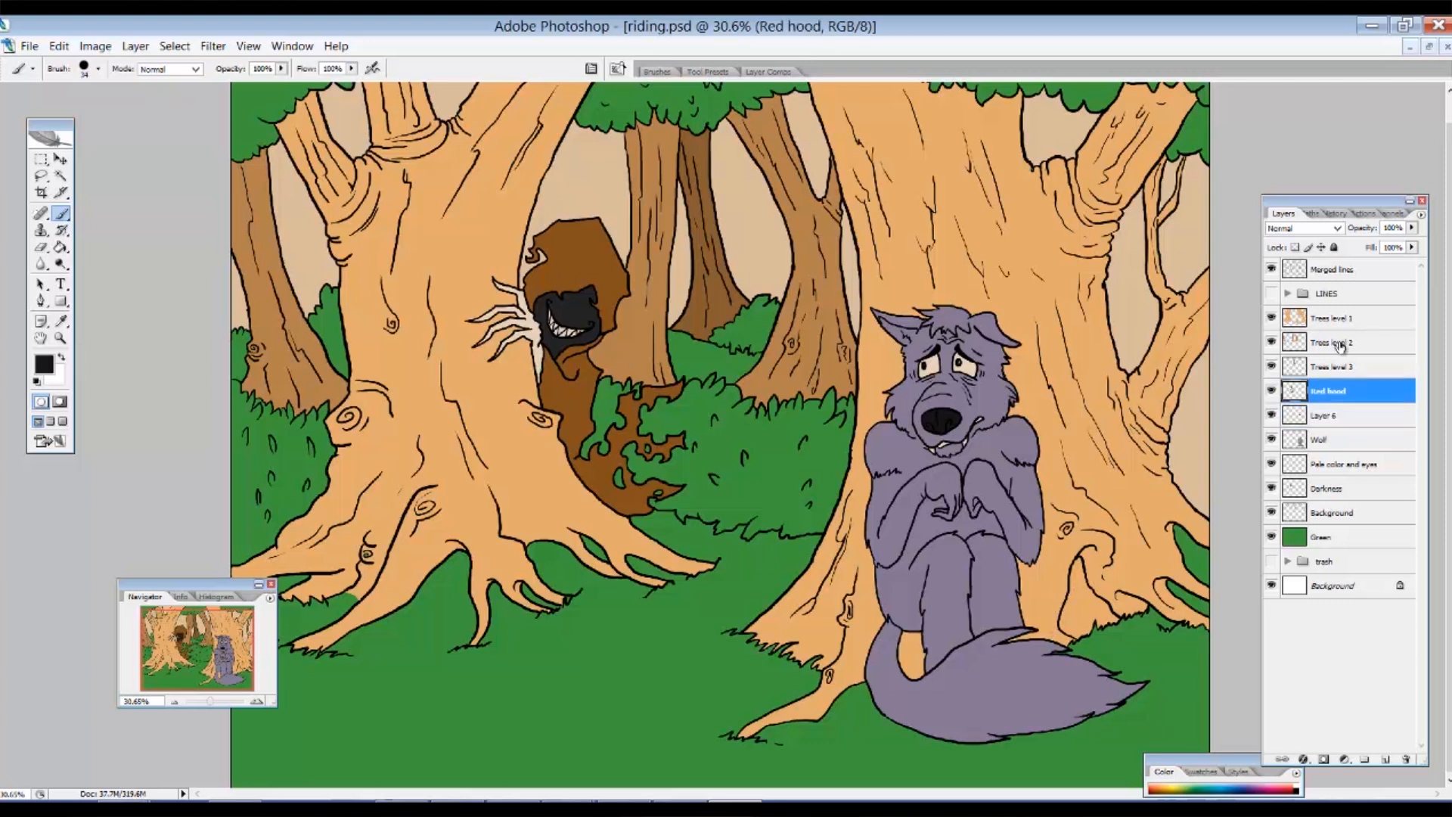
{"action": "left_click", "coordinate": [1324, 322]}
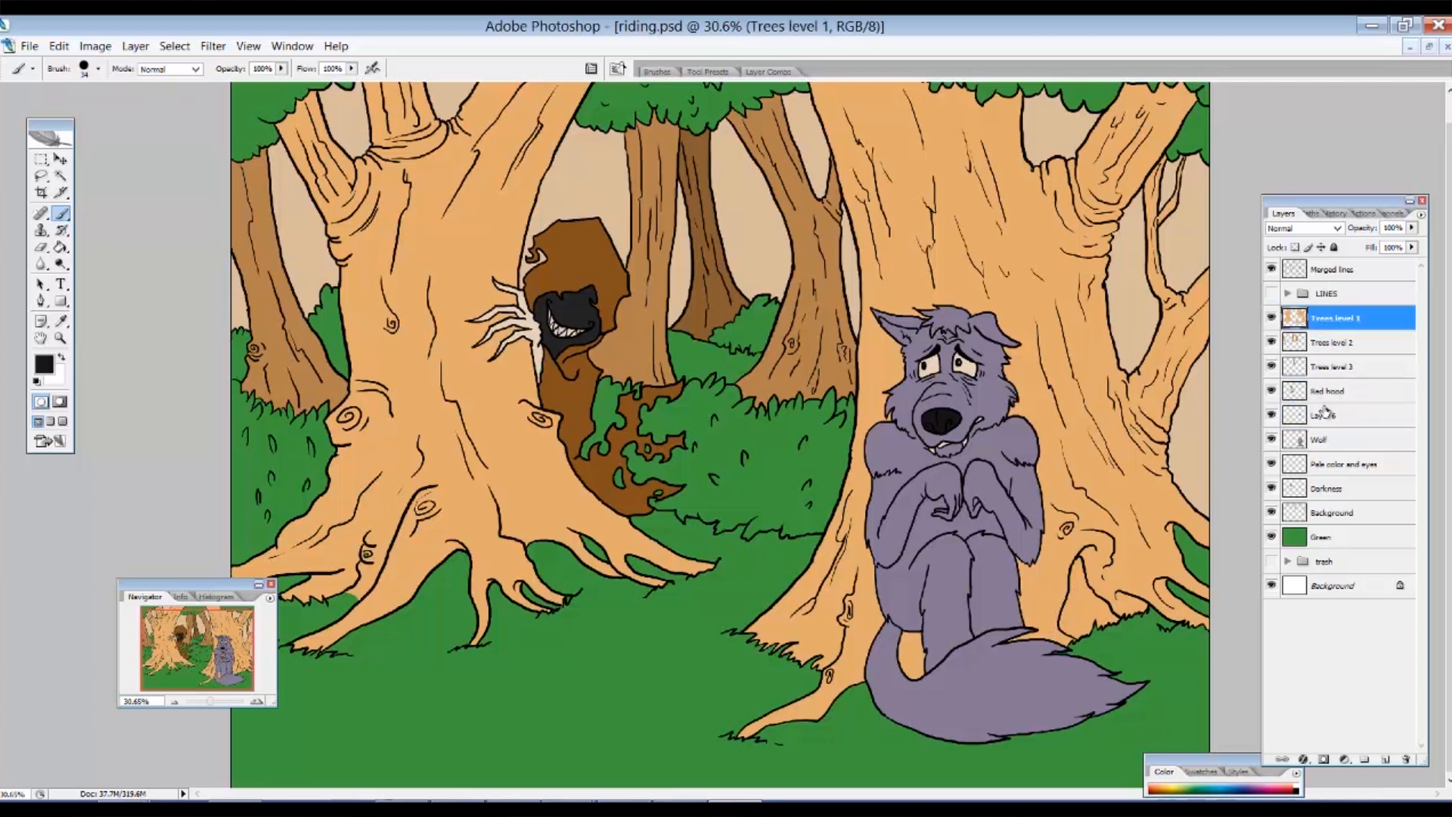
{"action": "left_click", "coordinate": [1365, 759]}
{"action": "double_click", "coordinate": [1328, 323]}
{"action": "type", "text": "COLOR"}
{"action": "key", "text": "Return"}
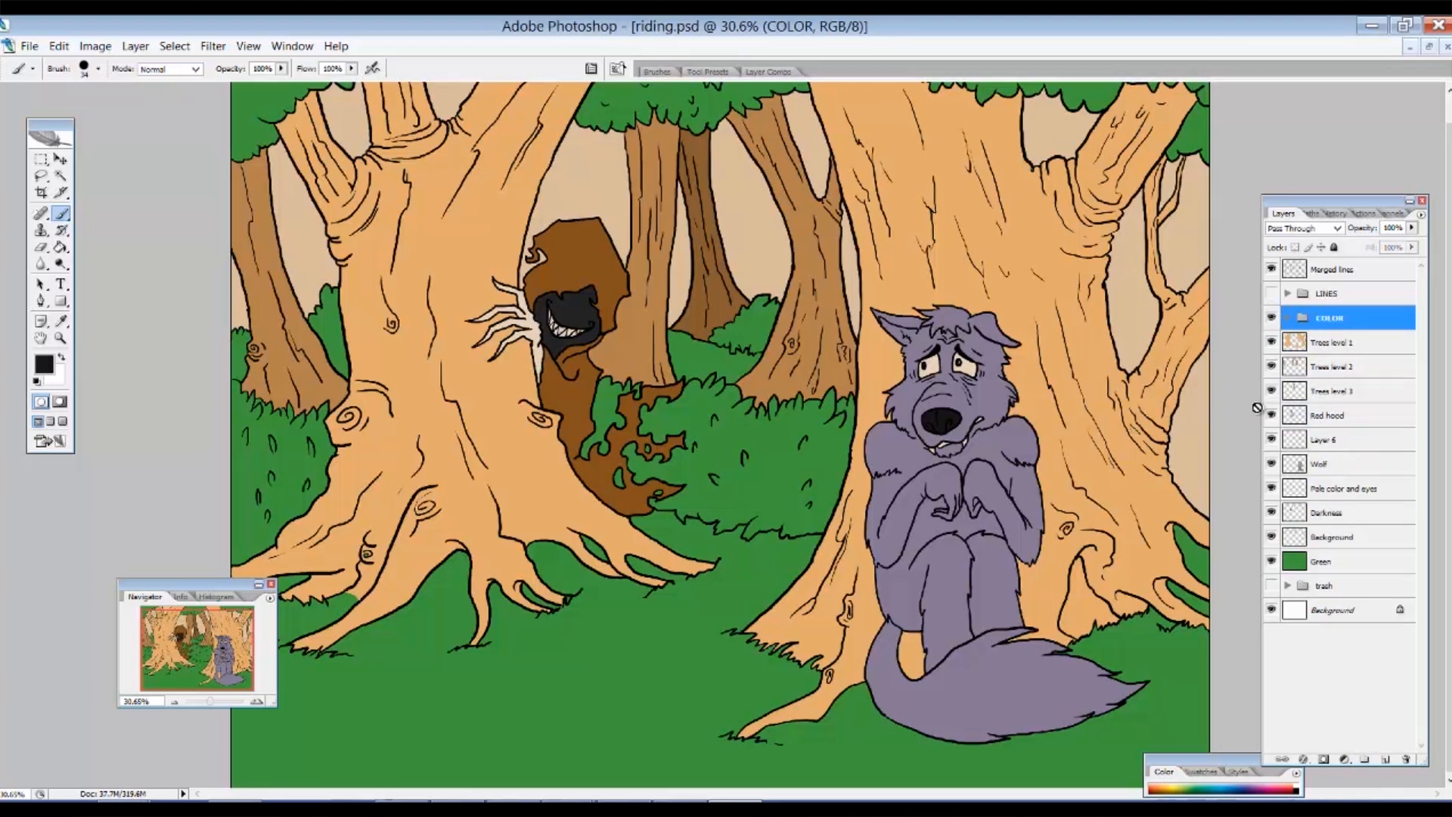
Move all colour layers from Trees level 1 down to Green into the COLOR group, check its visibility and collapse it.
{"action": "left_click", "coordinate": [1334, 344]}
{"action": "left_click", "coordinate": [1331, 539], "text": "shift"}
{"action": "left_click_drag", "start_coordinate": [1339, 497], "coordinate": [1314, 321]}
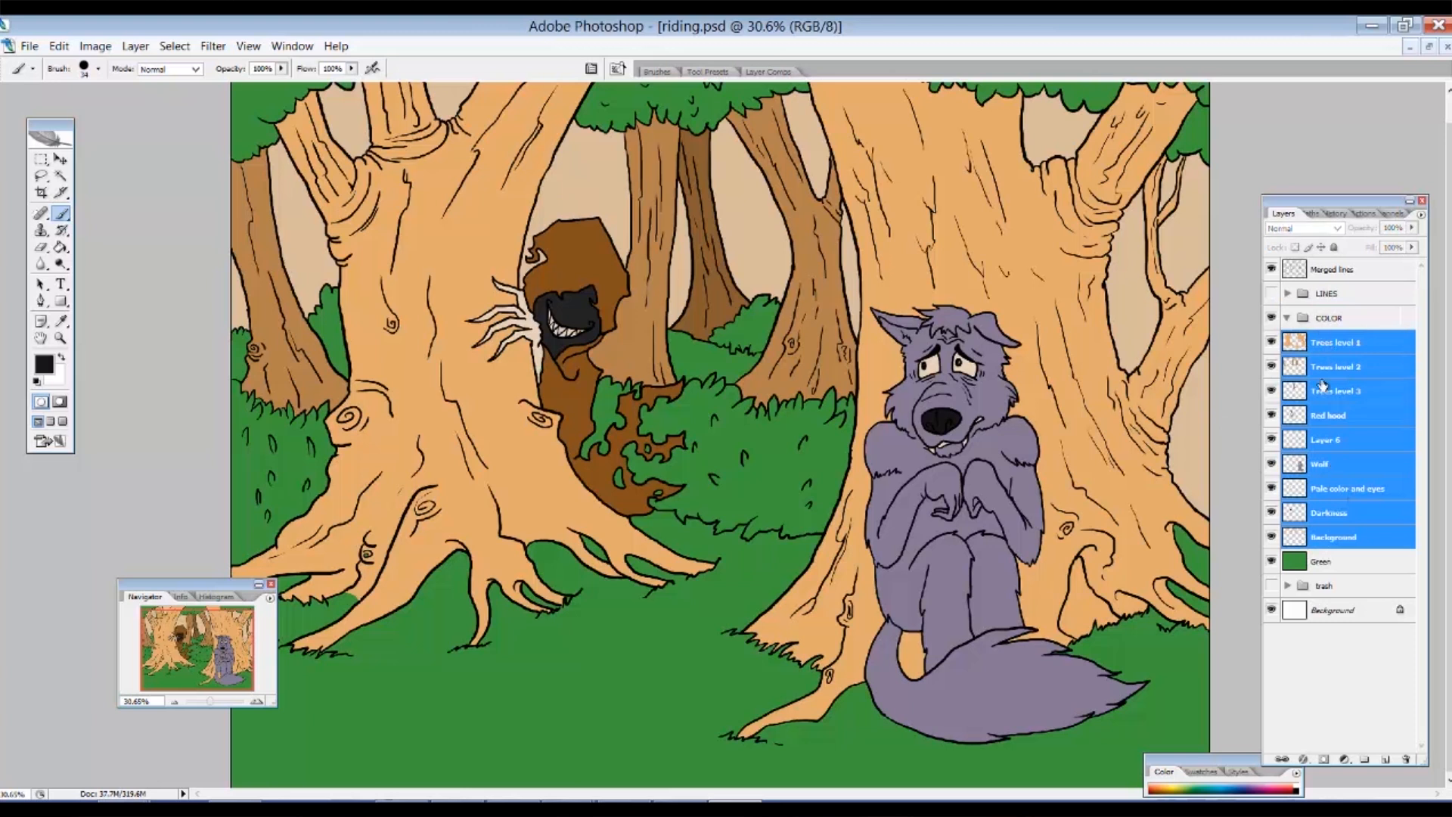
{"action": "left_click", "coordinate": [1341, 557], "text": "shift"}
{"action": "left_click_drag", "start_coordinate": [1327, 339], "coordinate": [1321, 332]}
{"action": "left_click", "coordinate": [1271, 318]}
{"action": "left_click", "coordinate": [1271, 318]}
{"action": "left_click", "coordinate": [1288, 318]}
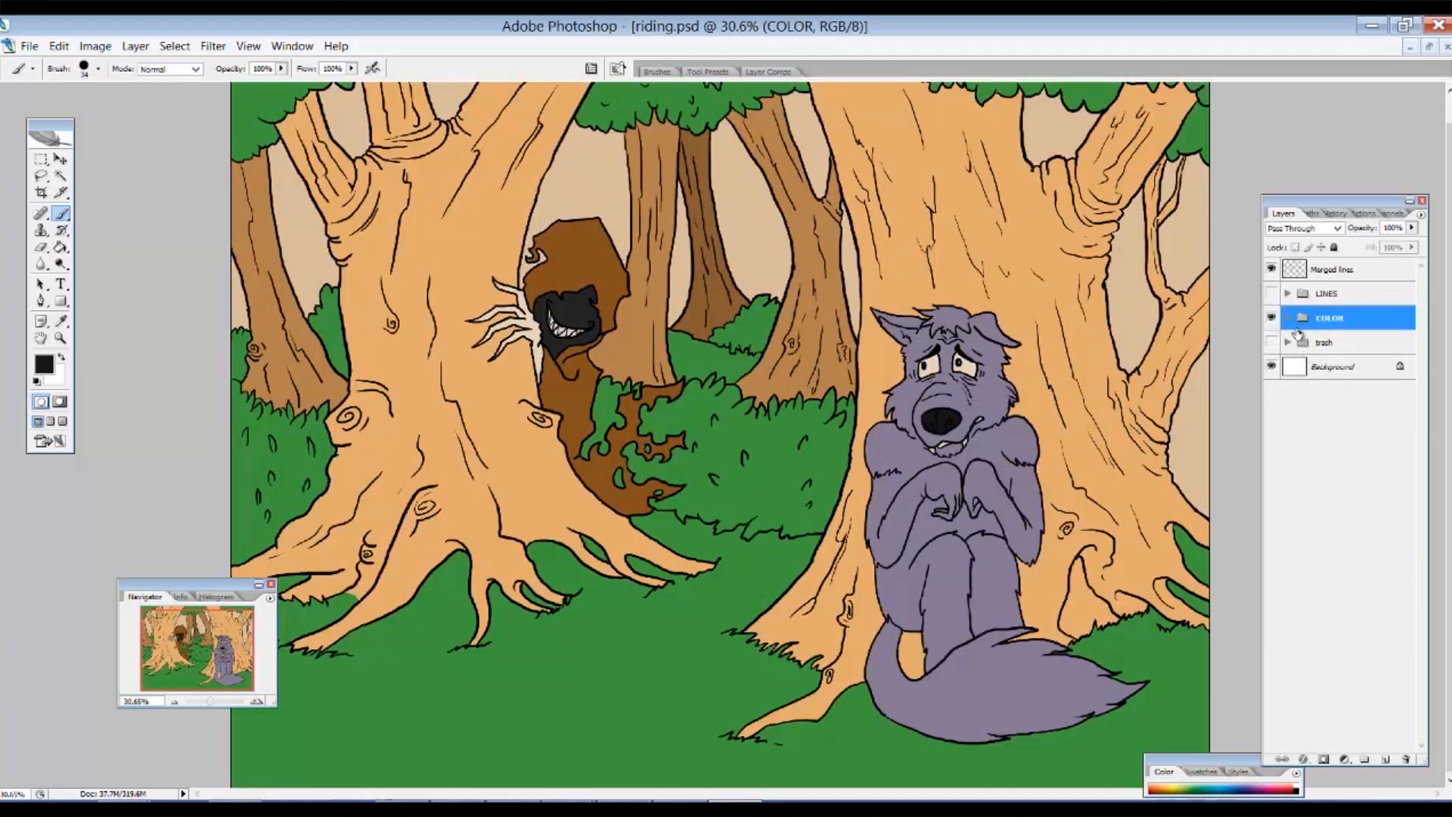
Hide the Merged lines layer and show the LINES group in its place.
{"action": "left_click", "coordinate": [1304, 274]}
{"action": "left_click", "coordinate": [1270, 269]}
{"action": "left_click", "coordinate": [1270, 271]}
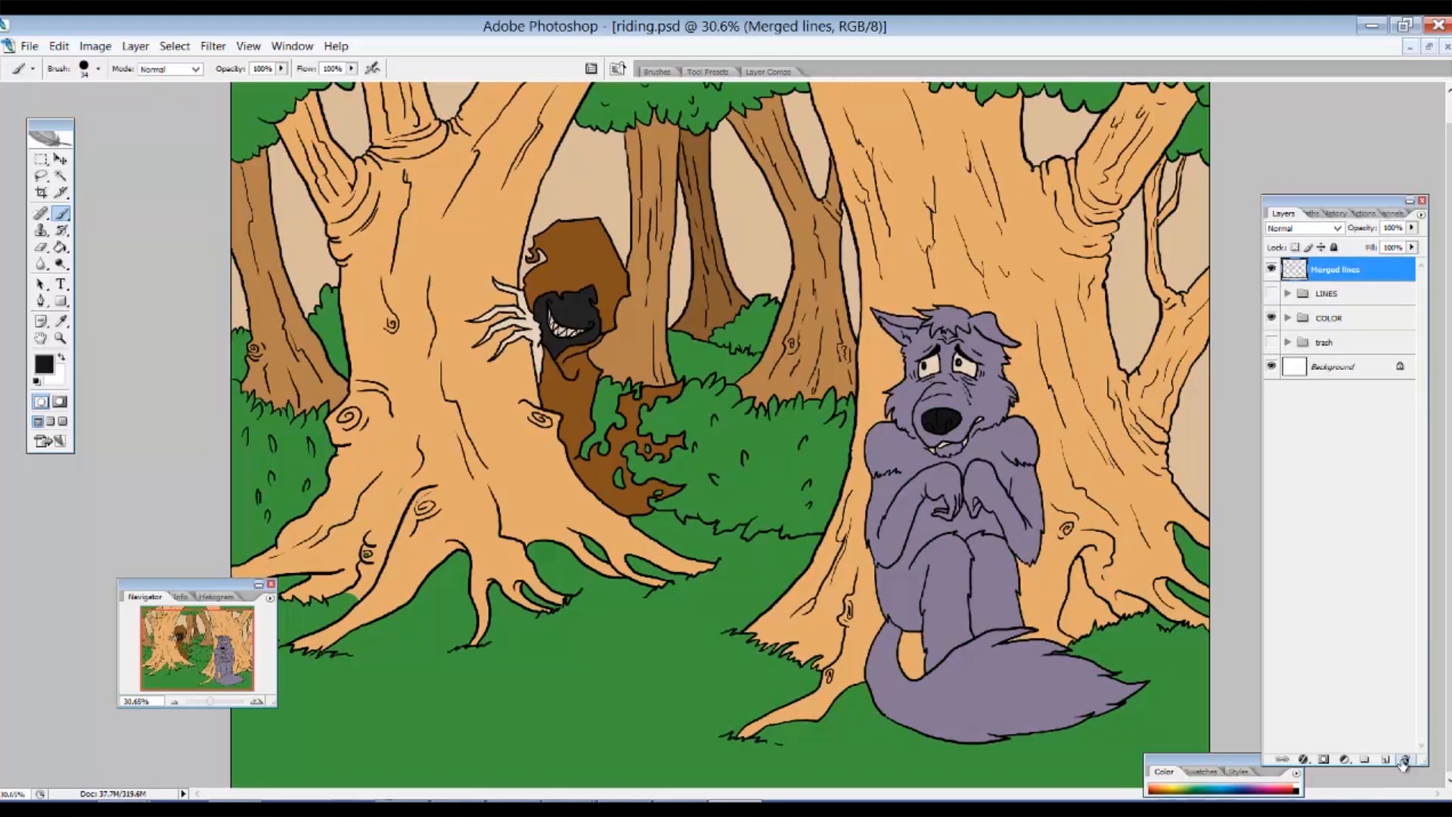
{"action": "left_click", "coordinate": [1270, 269]}
{"action": "left_click", "coordinate": [1272, 293]}
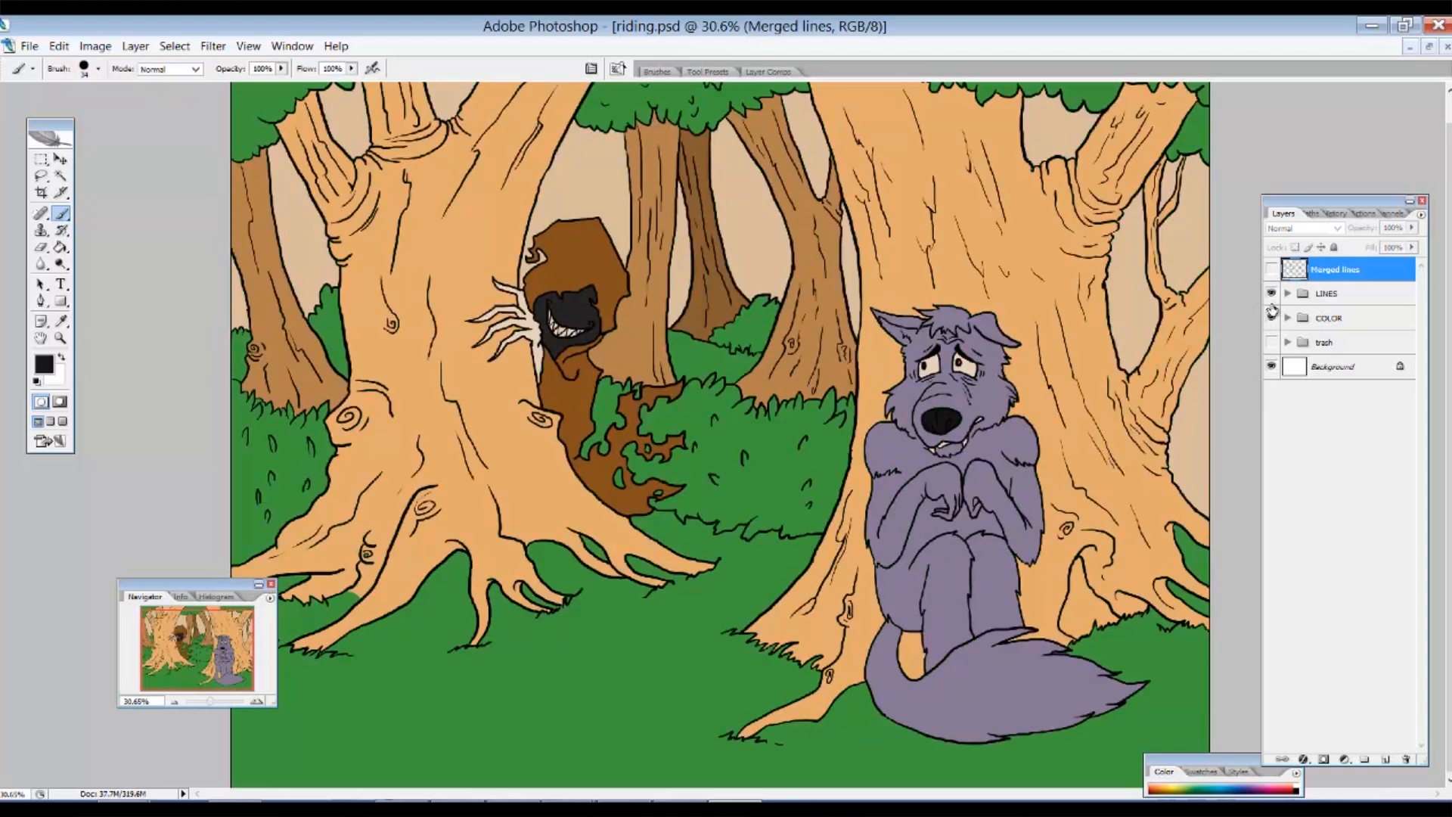